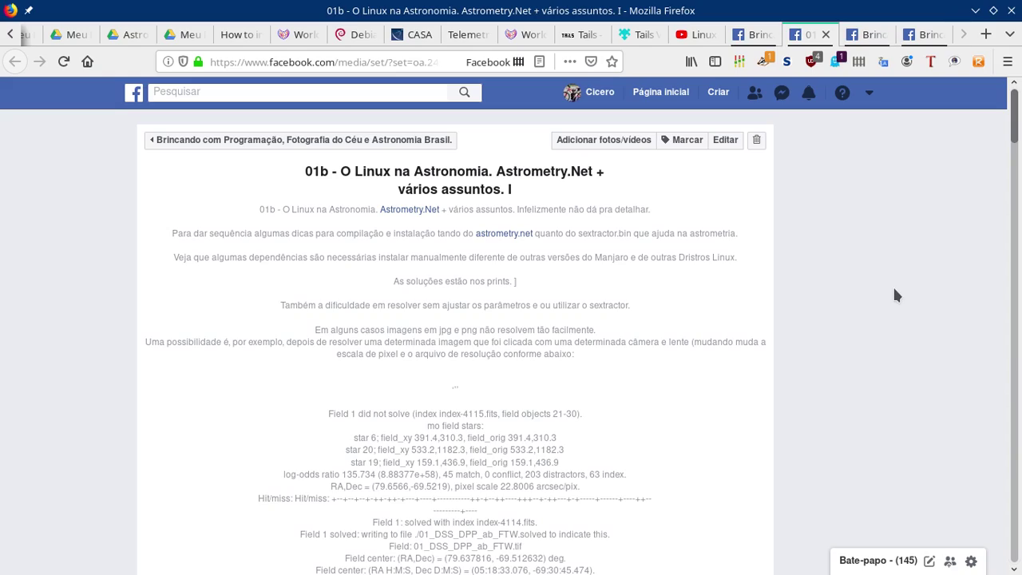
- Read through the description of the "01b - O Linux na Astronomia" album and close that page
scroll(893, 291, "down", 15)
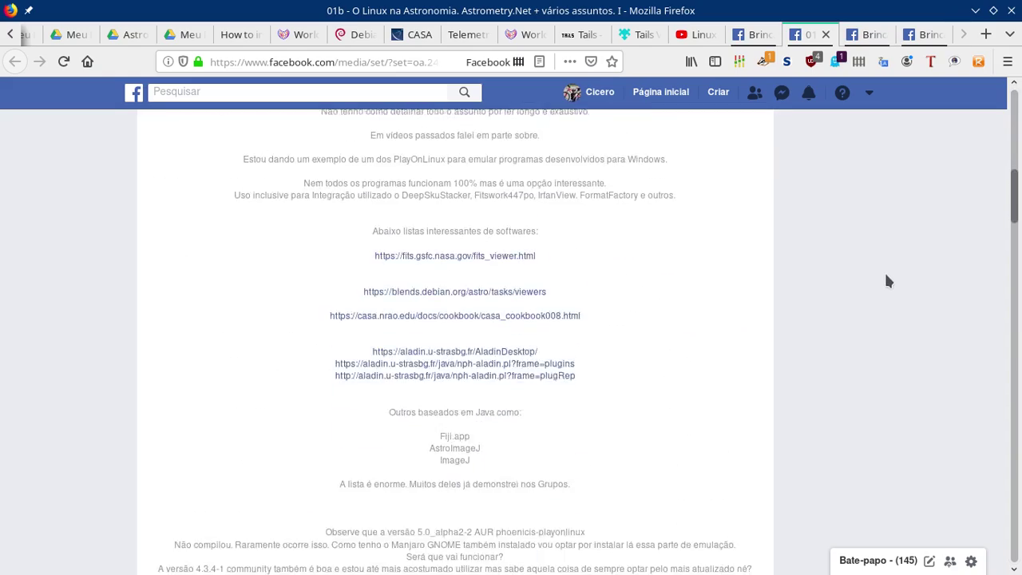
scroll(881, 276, "up", 8)
scroll(873, 255, "up", 7)
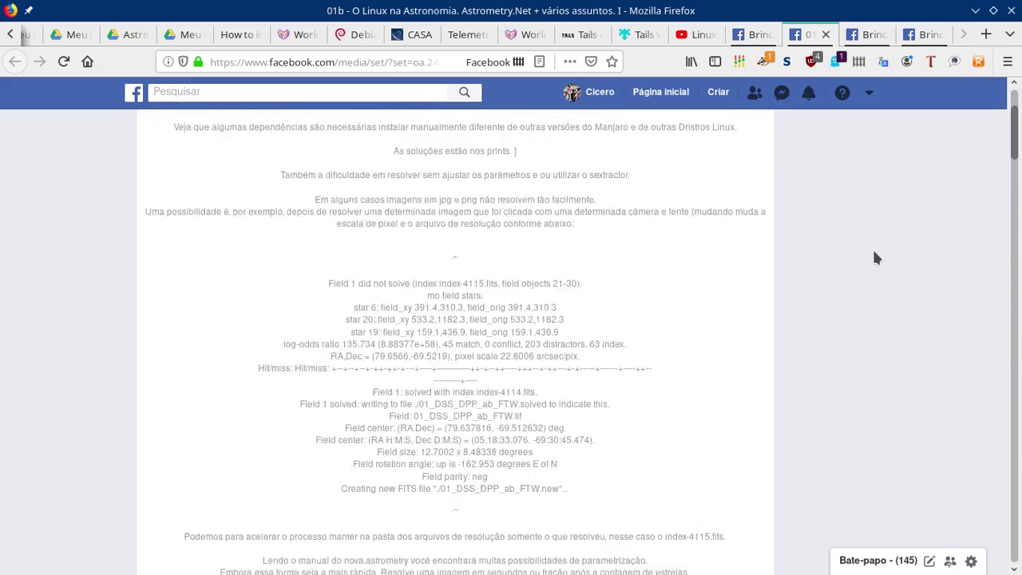
left_click_drag(1017, 114, 987, 99)
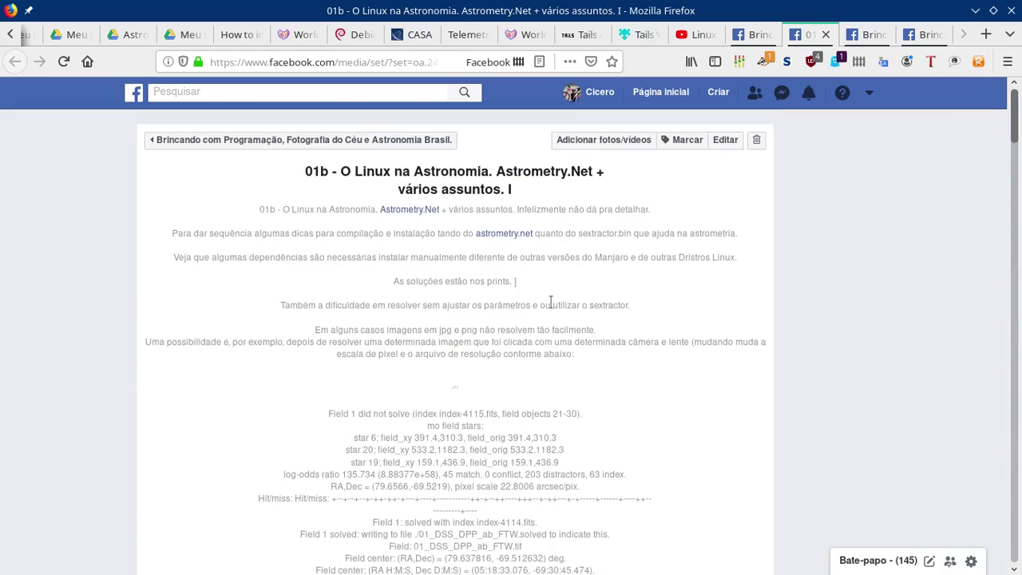
scroll(550, 301, "down", 5)
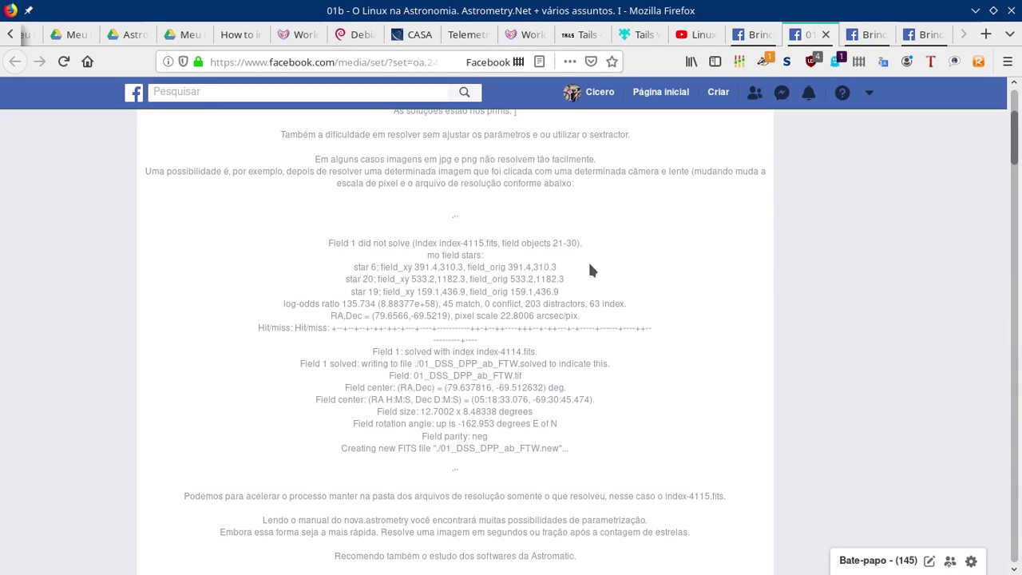
left_click_drag(369, 245, 406, 305)
left_click(857, 218)
left_click(826, 35)
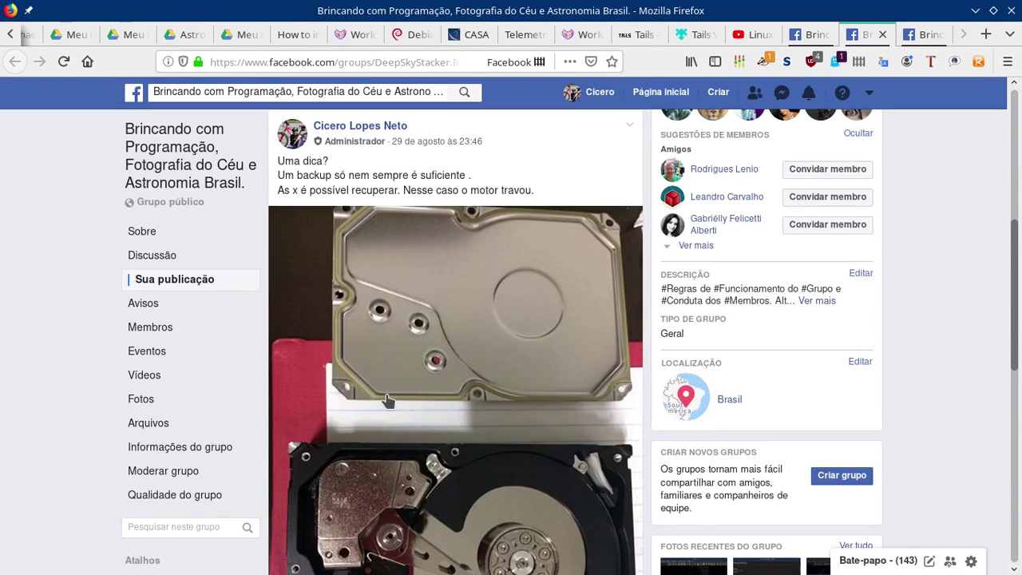
- Look over the hard-drive backup post and the "Linux, quem quer ou precisa aprender" video page, and close the video page
scroll(387, 399, "down", 3)
scroll(387, 399, "up", 3)
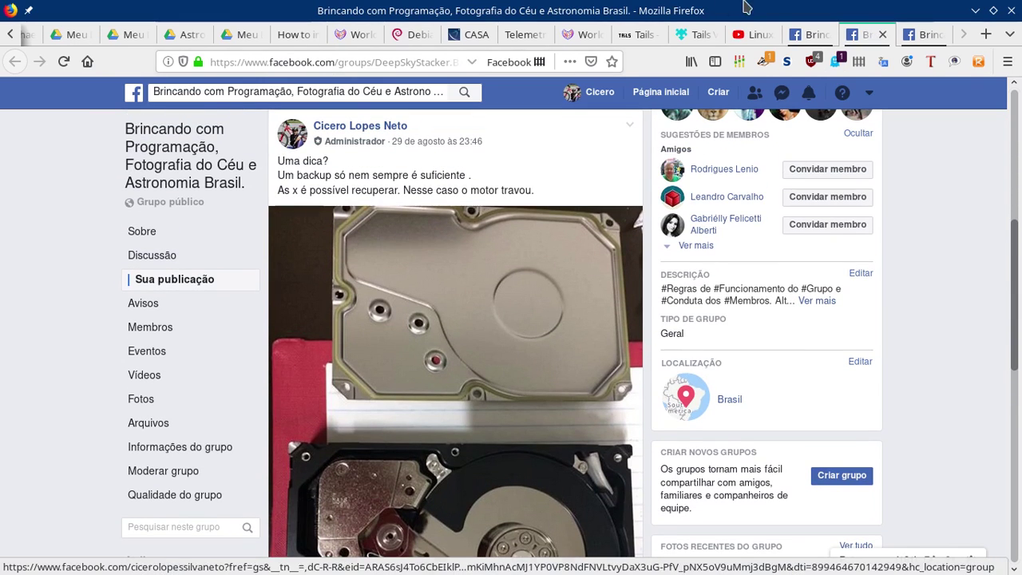
left_click(751, 34)
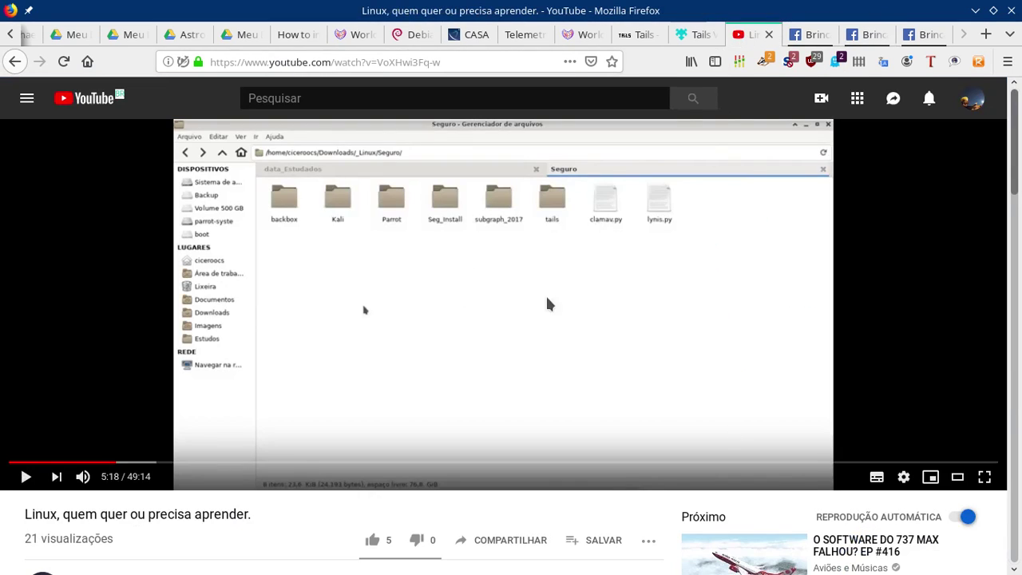
scroll(548, 303, "down", 1)
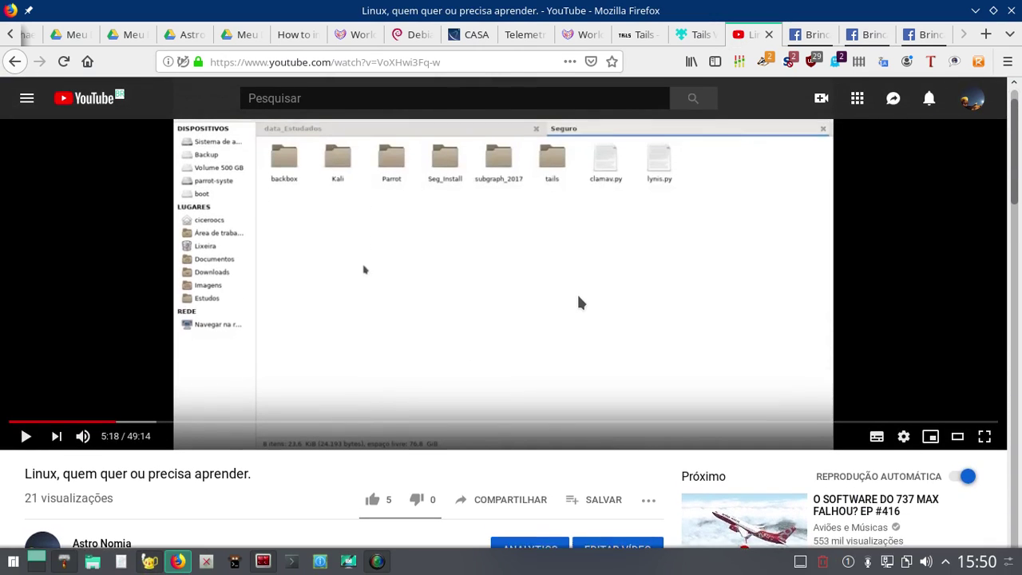
scroll(580, 303, "up", 1)
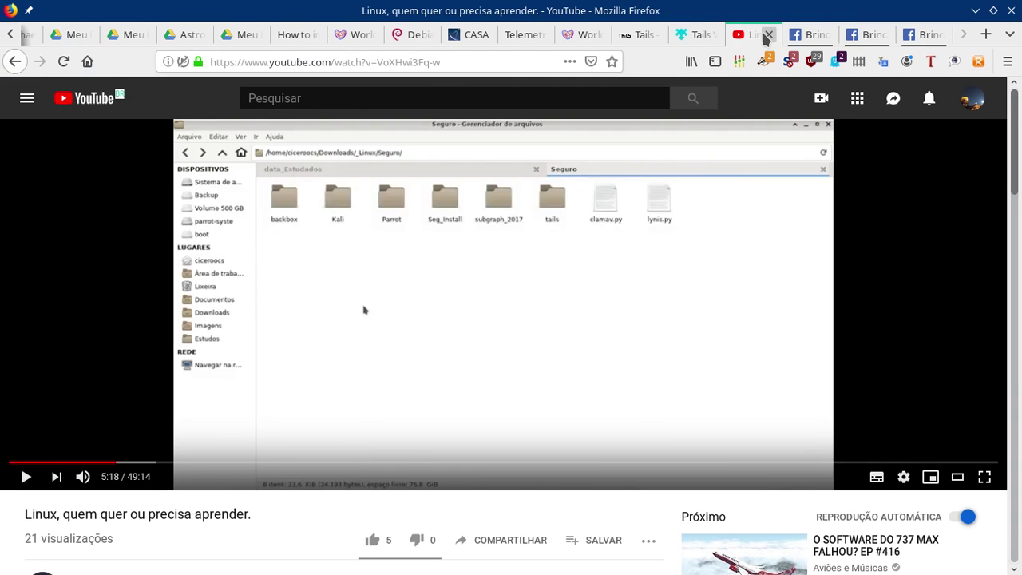
left_click(807, 35)
- Browse the group's discussion feed down to the "01a - O Linux na Astronomia" post, and close the hard-drive backup post
scroll(775, 412, "up", 5)
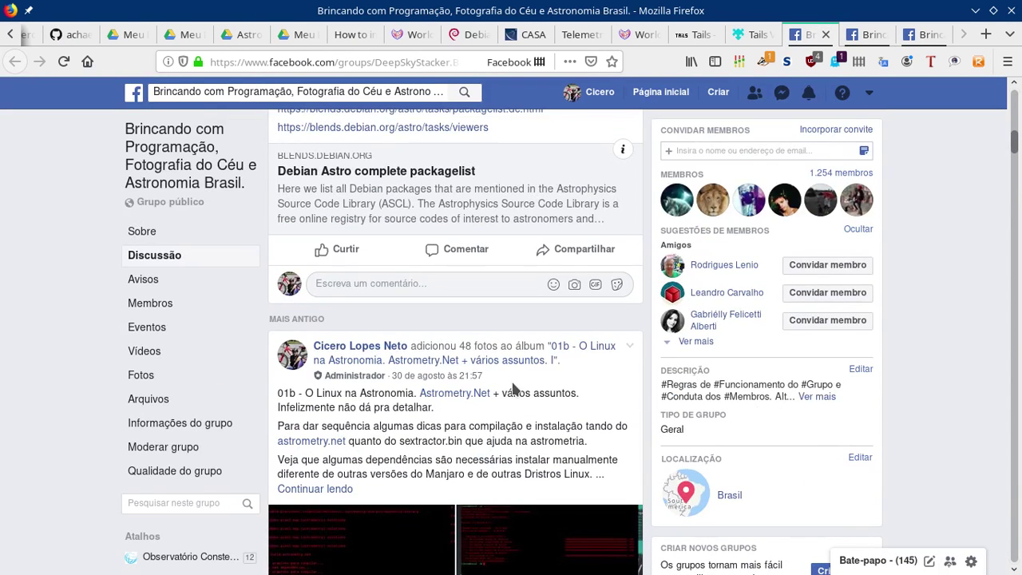
scroll(514, 388, "down", 10)
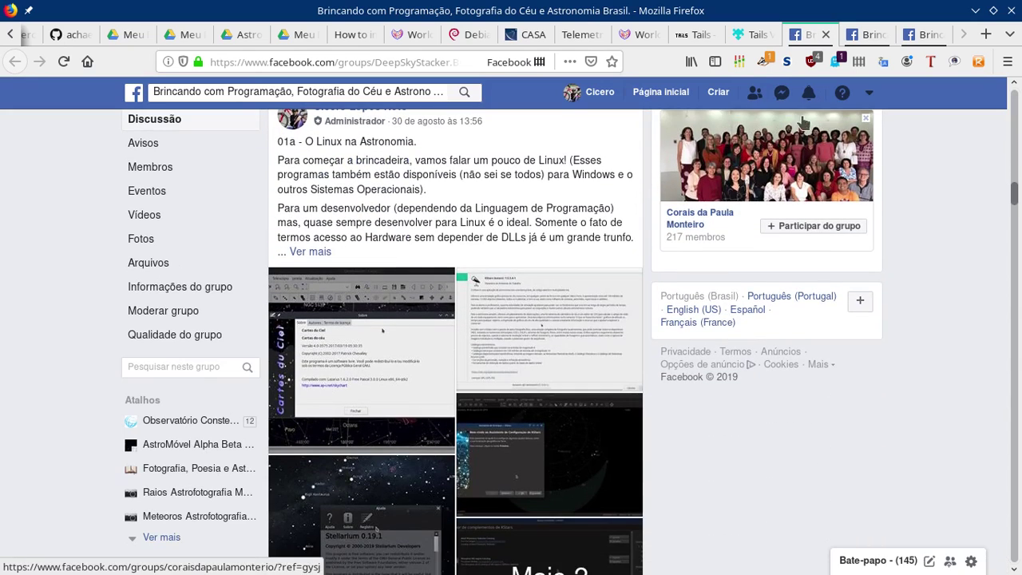
left_click(864, 35)
left_click(884, 34)
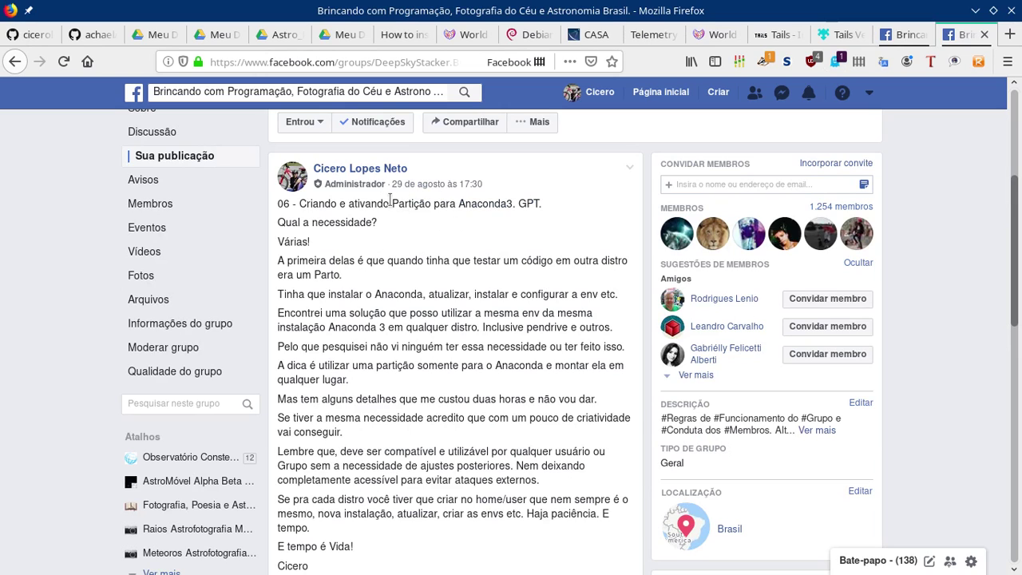
- Highlight the opening lines of the Anaconda3 partition post, and open the Disks utility in a maximized window
left_click_drag(390, 203, 419, 249)
left_click(473, 230)
mouse_move(3, 563)
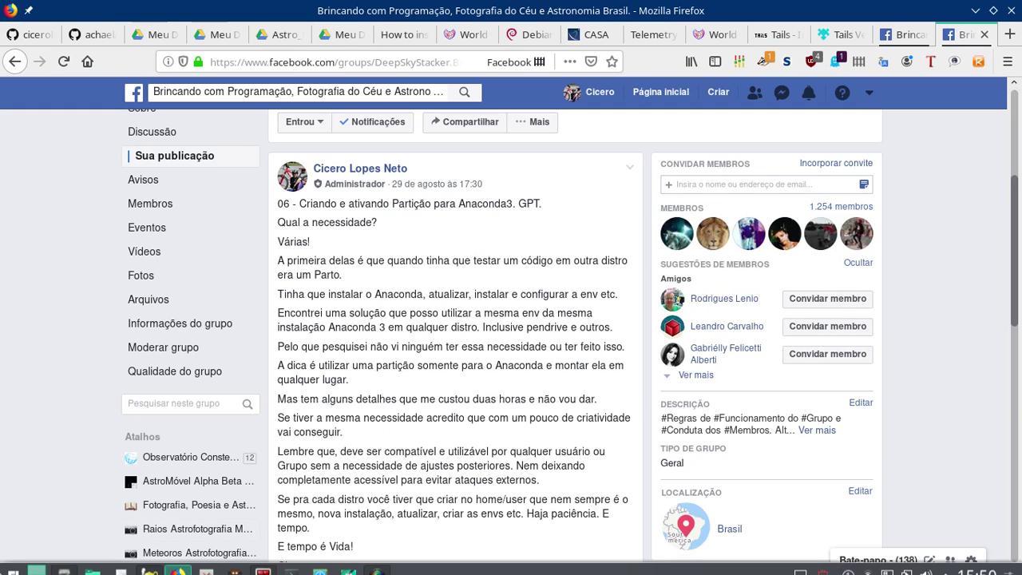
left_click(13, 563)
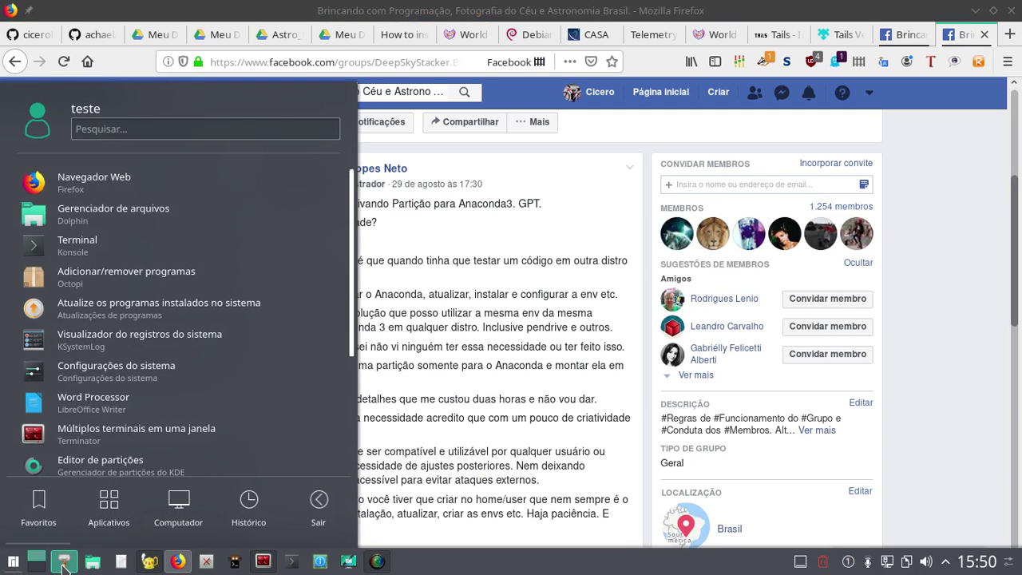
scroll(94, 375, "down", 3)
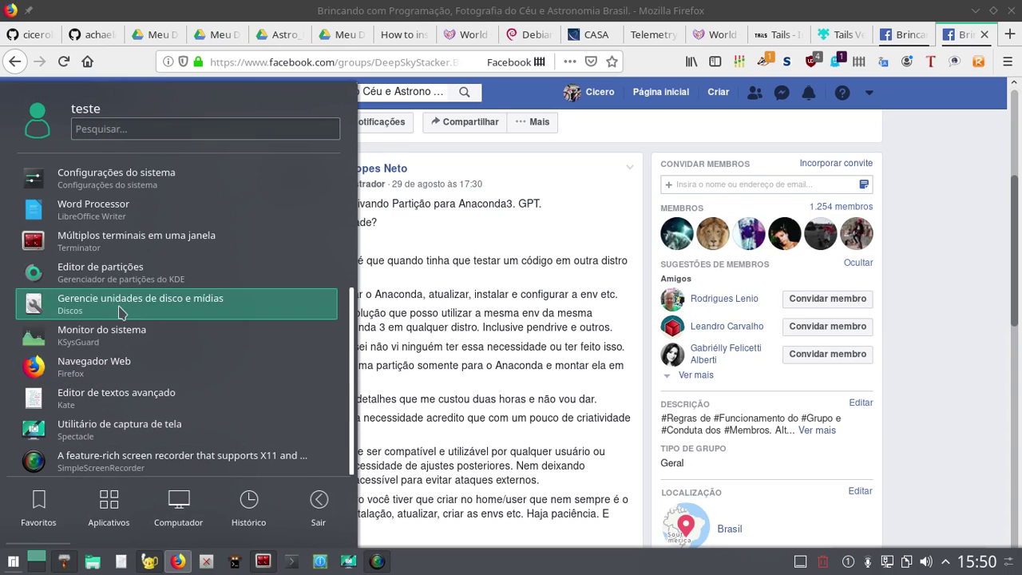
left_click(393, 314)
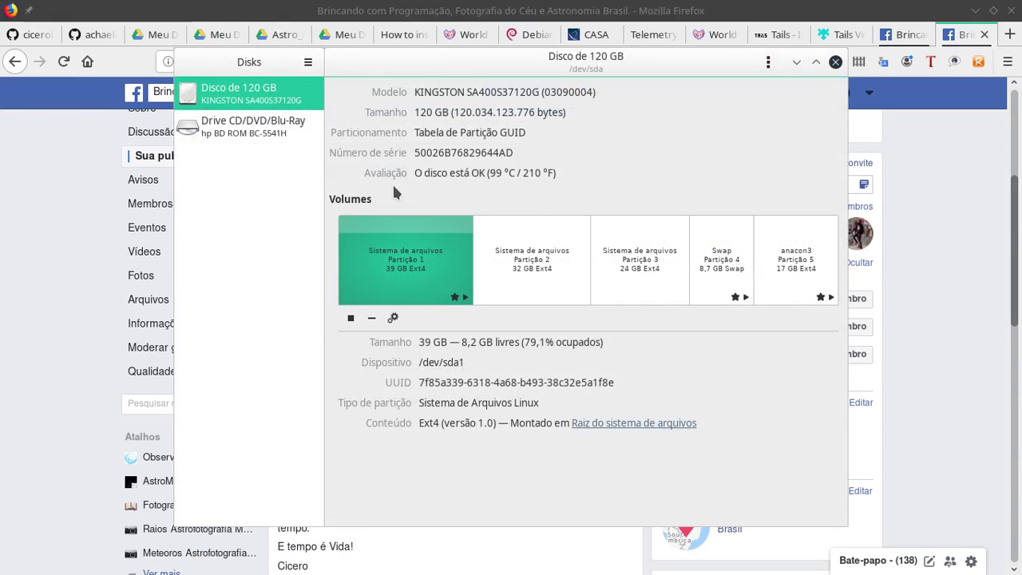
double_click(687, 54)
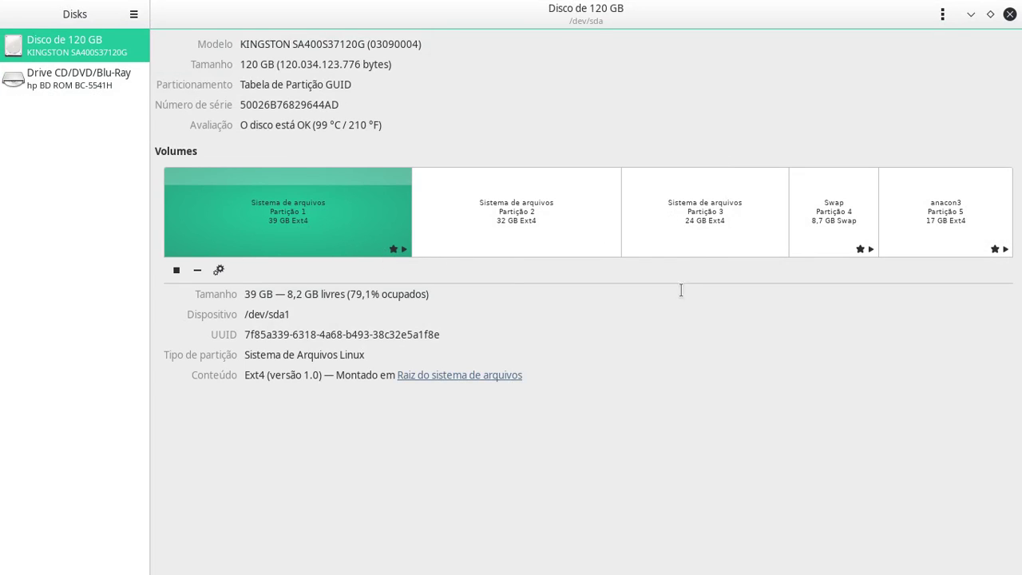
- Inspect partitions 2 and 3 of the 120 GB disk and review the disk's SMART attributes
left_click(581, 239)
left_click(677, 236)
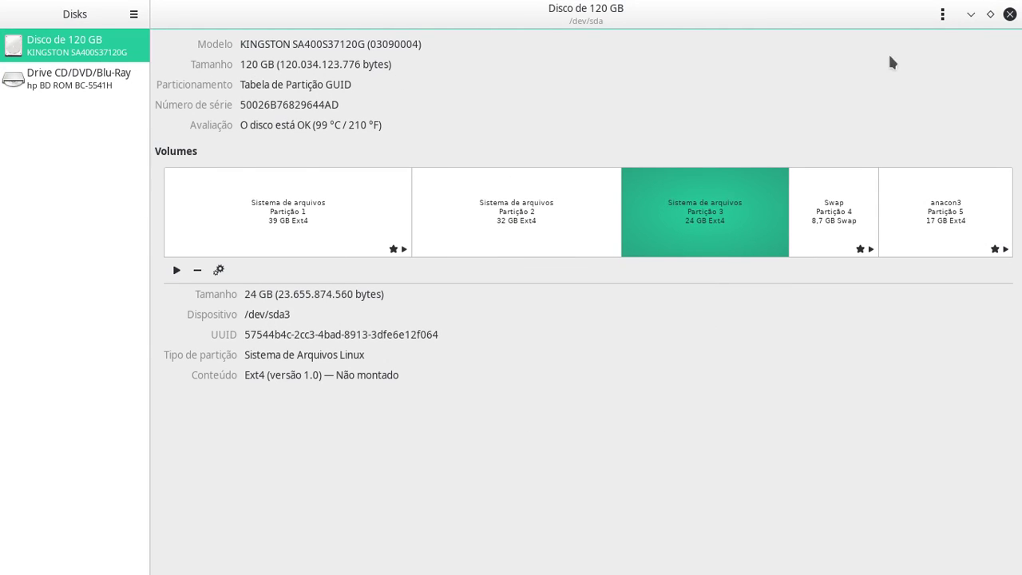
left_click(942, 15)
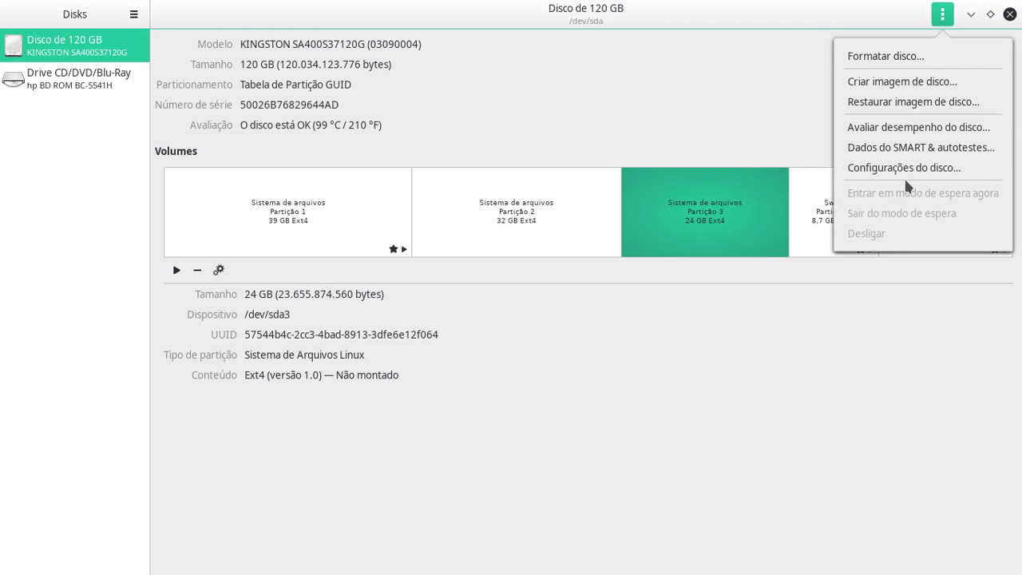
left_click(901, 149)
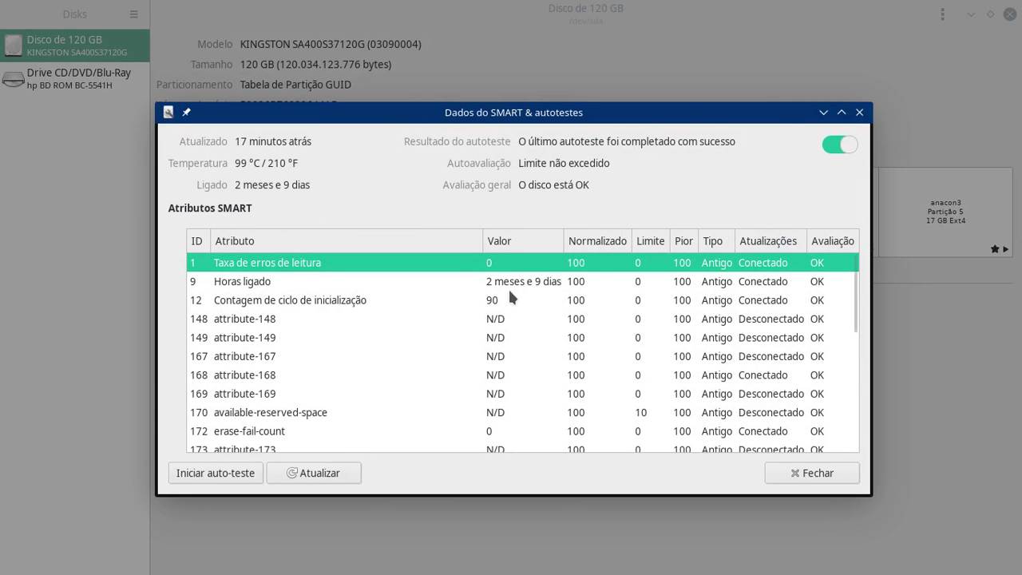
scroll(418, 410, "down", 10)
scroll(581, 390, "up", 8)
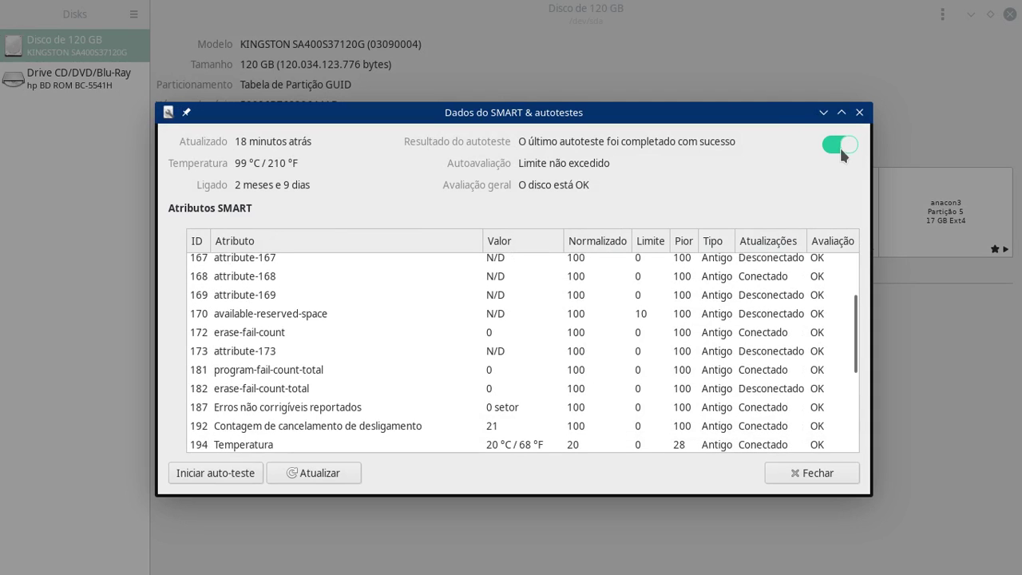
left_click(859, 113)
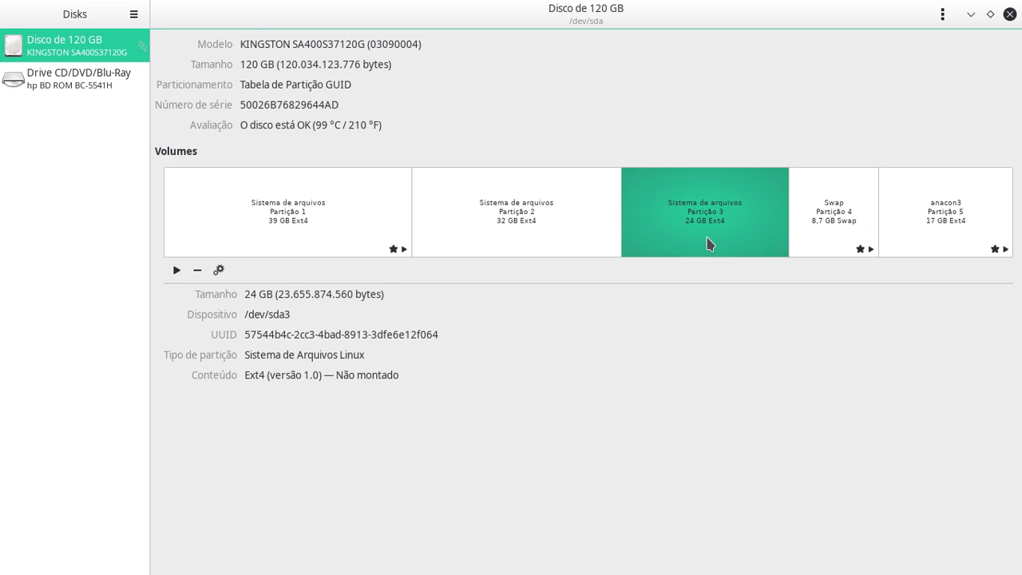
- Return to Firefox, review the Anaconda3 partition post and close the two remaining Facebook group pages
mouse_move(349, 571)
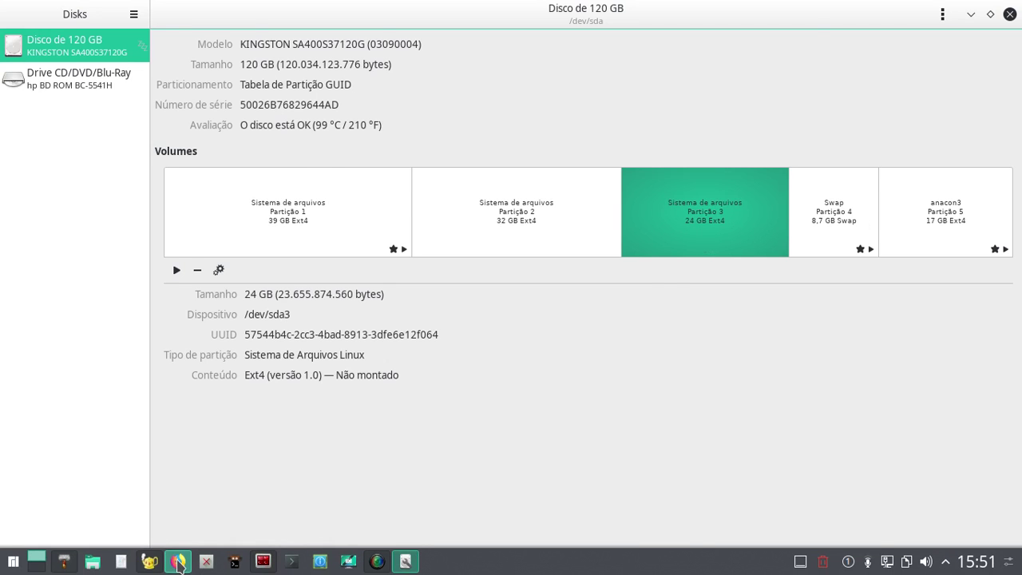
left_click(177, 561)
scroll(519, 275, "down", 5)
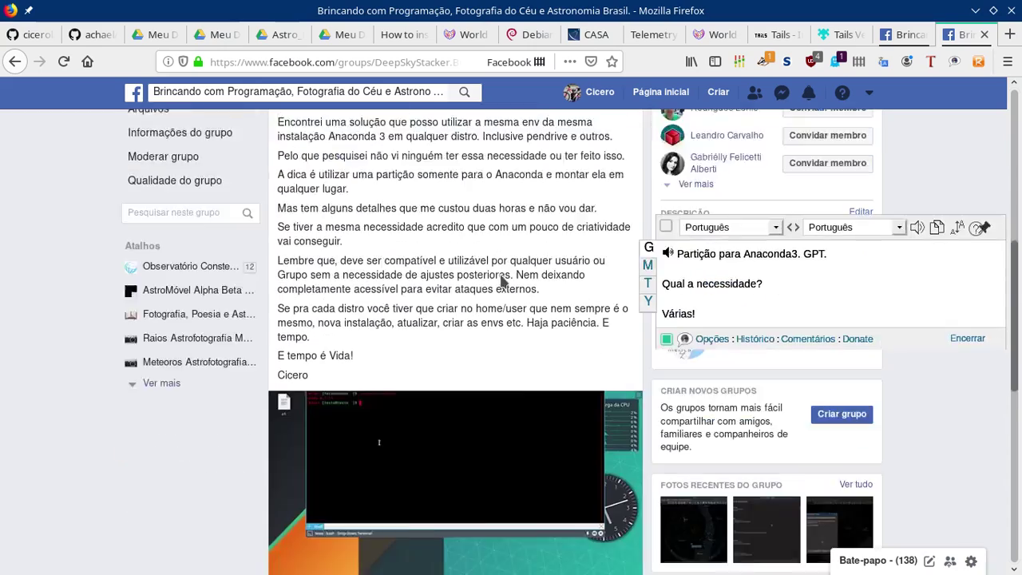
scroll(468, 269, "up", 4)
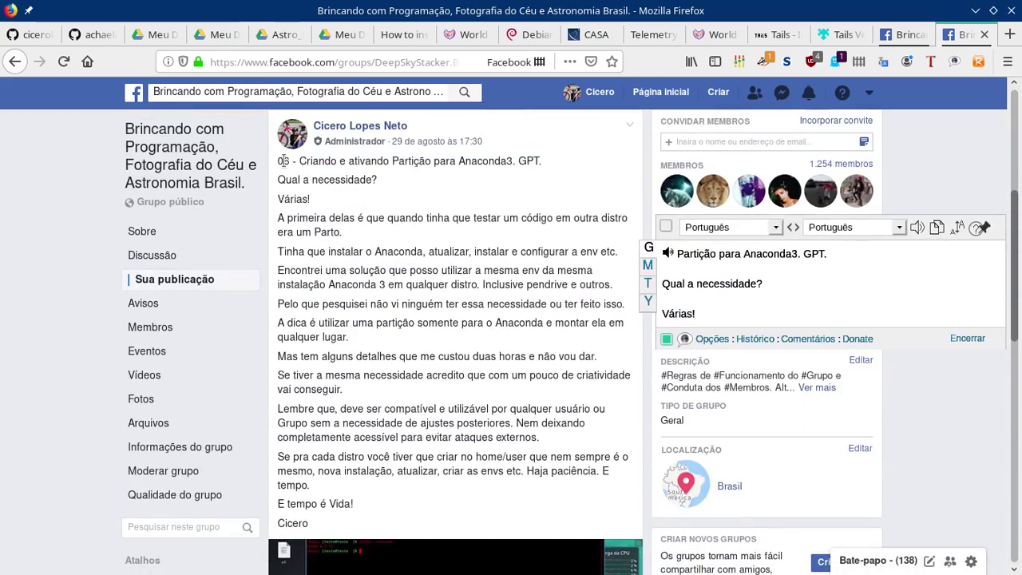
left_click_drag(285, 161, 406, 162)
scroll(450, 283, "down", 6)
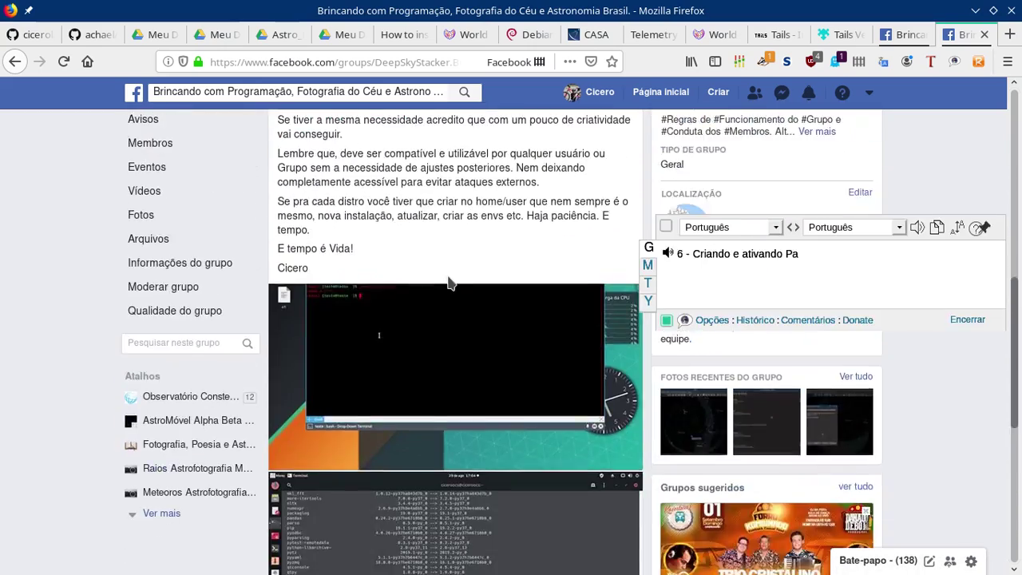
scroll(525, 312, "up", 3)
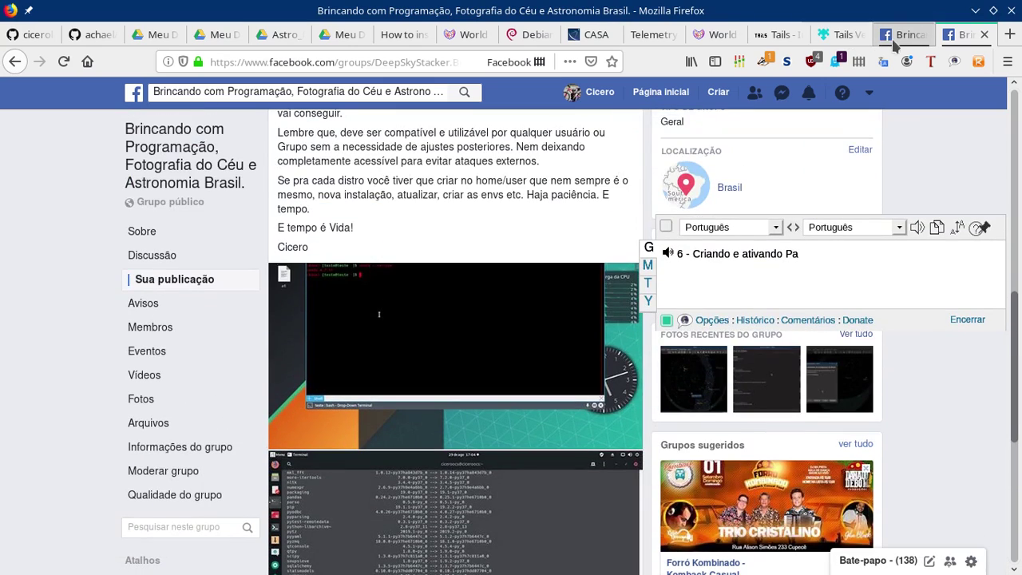
left_click(983, 35)
left_click(983, 35)
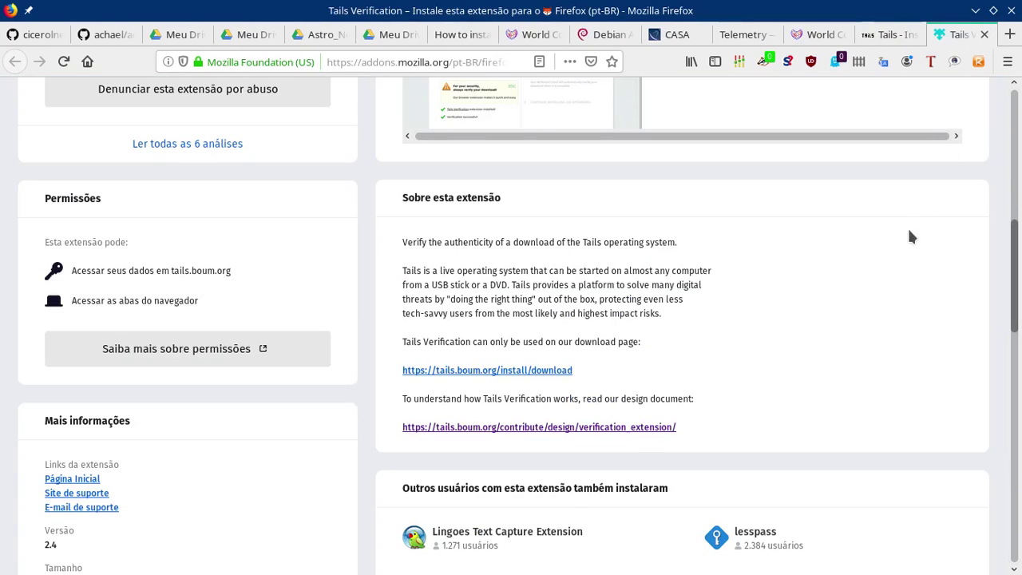
scroll(874, 280, "up", 10)
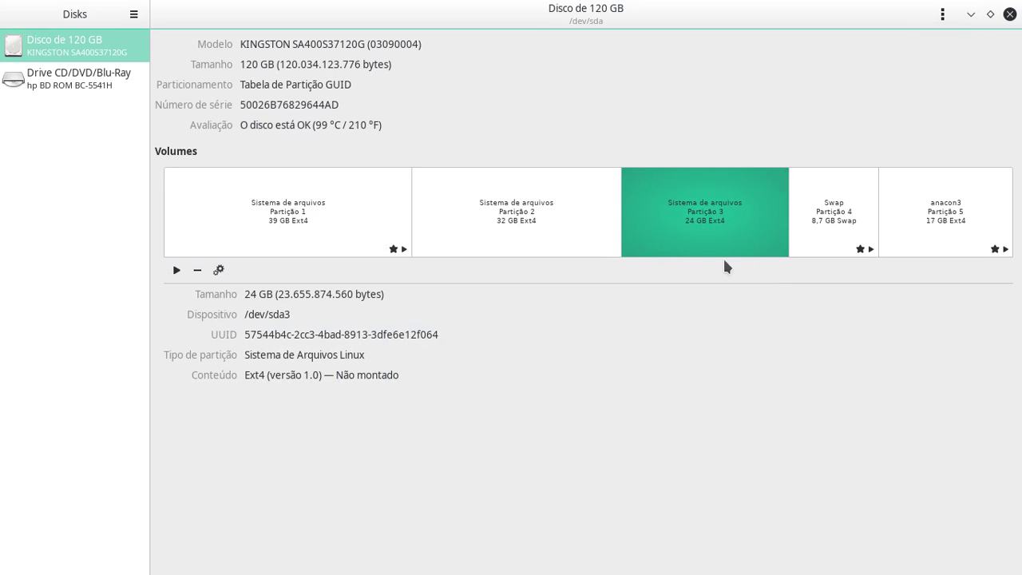
- Switch back to Disks and examine the details of partitions 1, 2 and 3 on the 120 GB disk
left_click(711, 225)
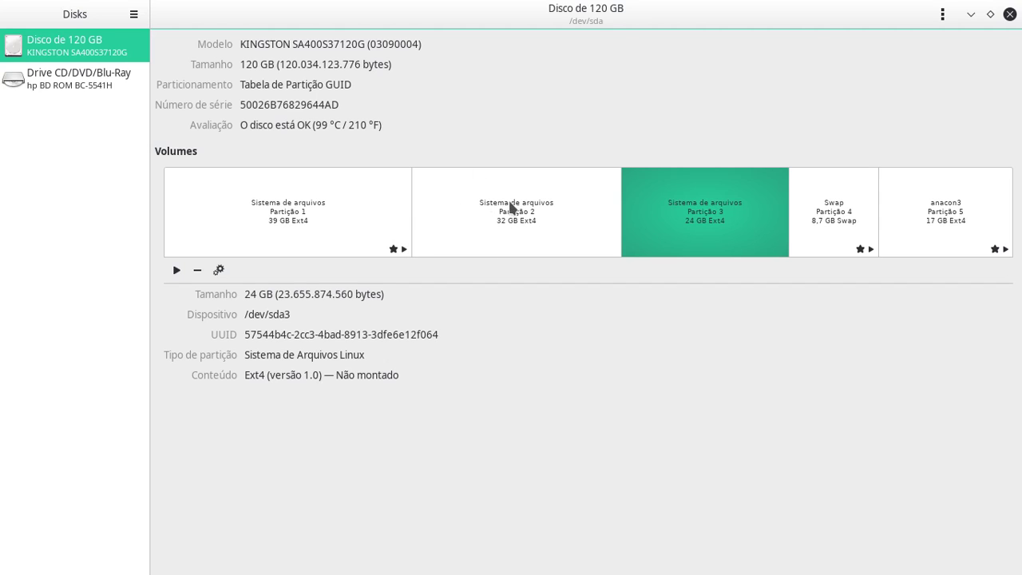
left_click(510, 204)
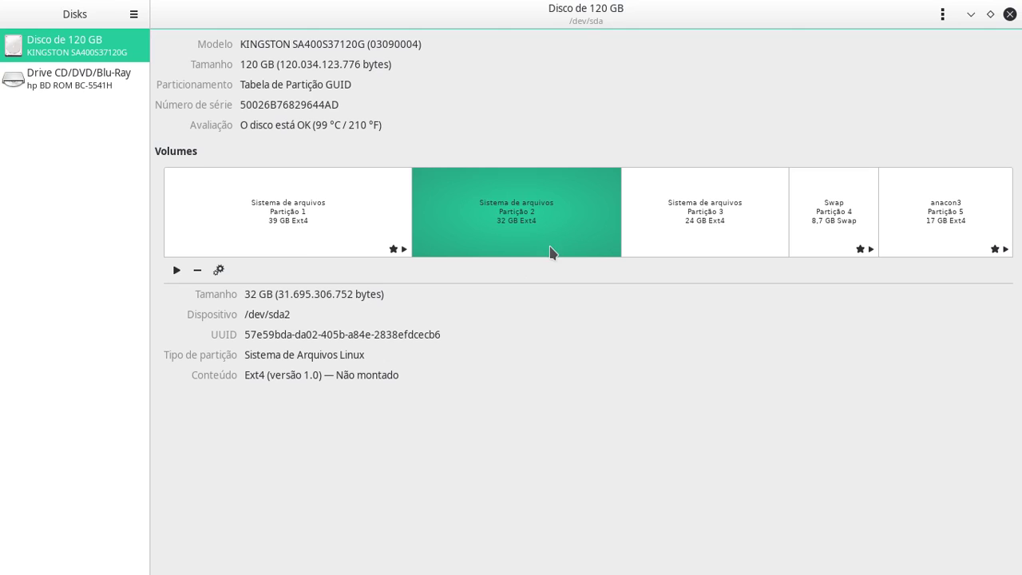
left_click(373, 232)
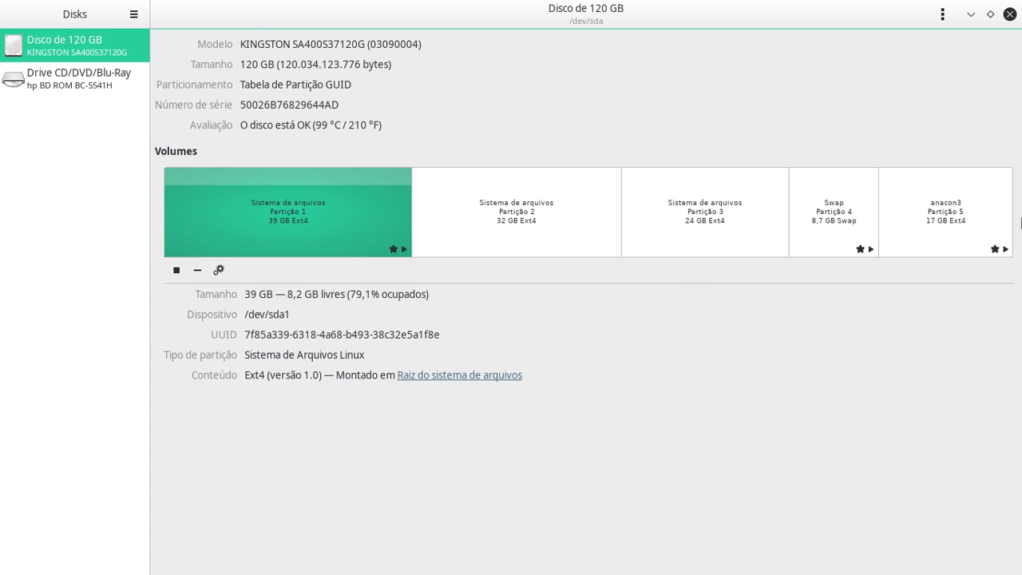
left_click(644, 230)
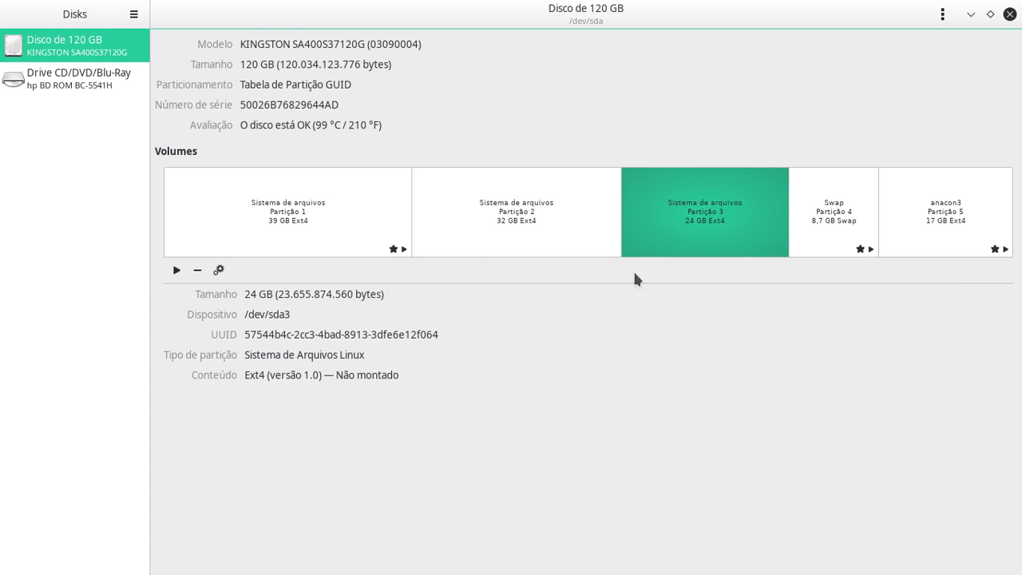
left_click(568, 210)
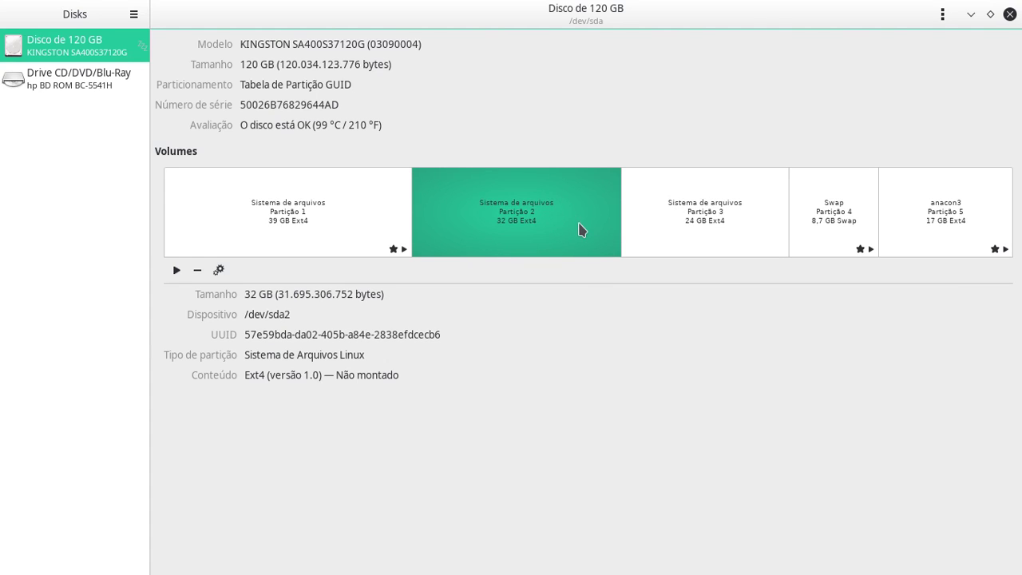
left_click(701, 229)
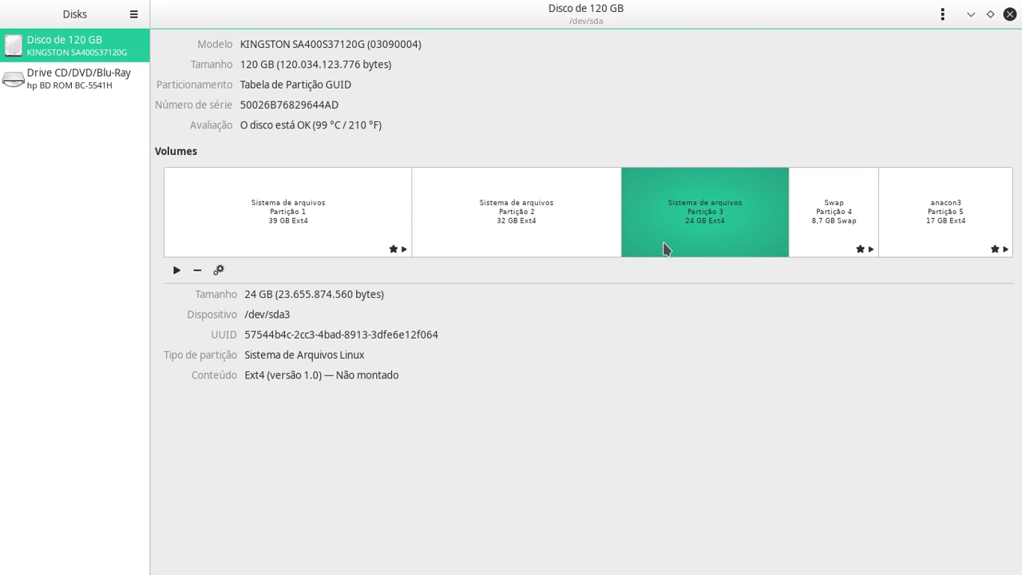
- Inspect partitions 4 and 5 of the 120 GB disk and view the contents of partition 5's mount point, /mnt/sda5
left_click(852, 230)
left_click(957, 204)
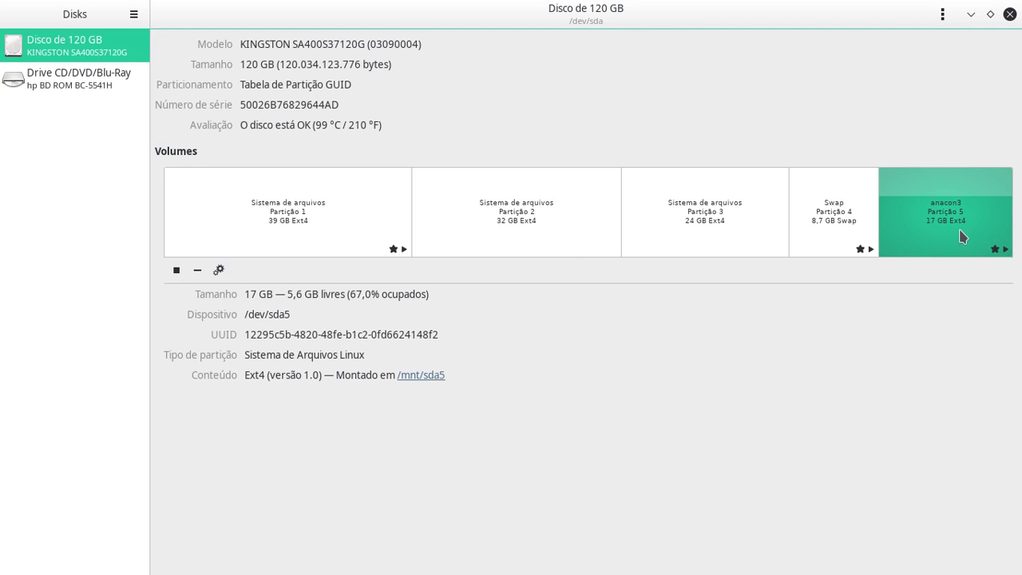
left_click(423, 376)
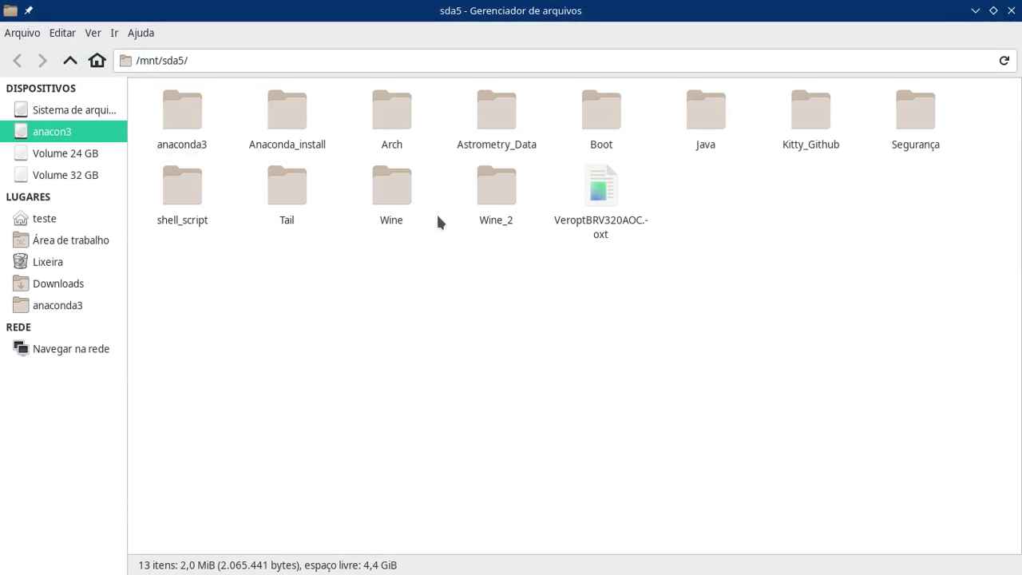
left_click_drag(899, 332, 173, 32)
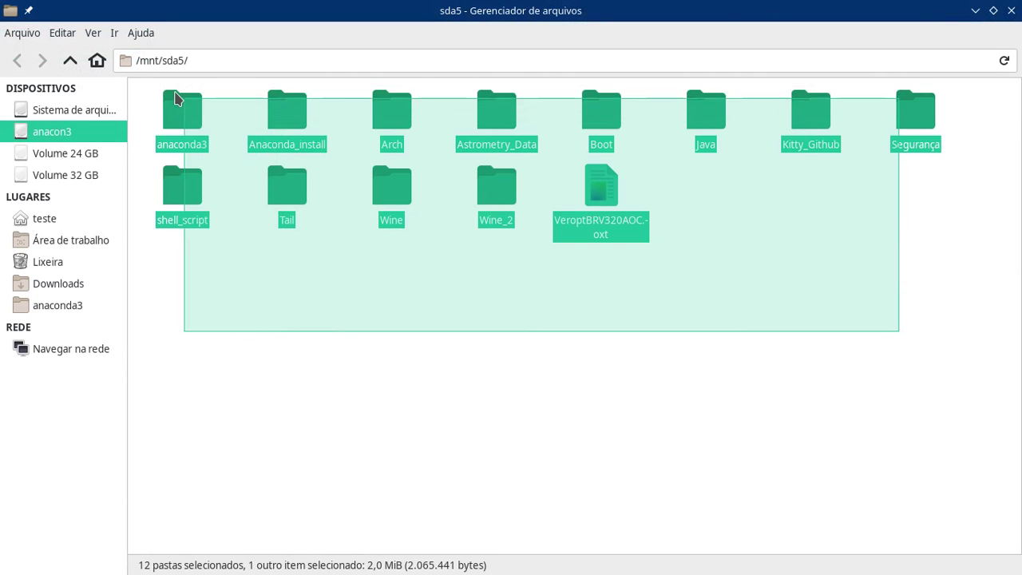
left_click(350, 315)
left_click_drag(1011, 311, 334, 309)
- Open Konsole and print the contents of /etc/fstab with cat
mouse_move(218, 546)
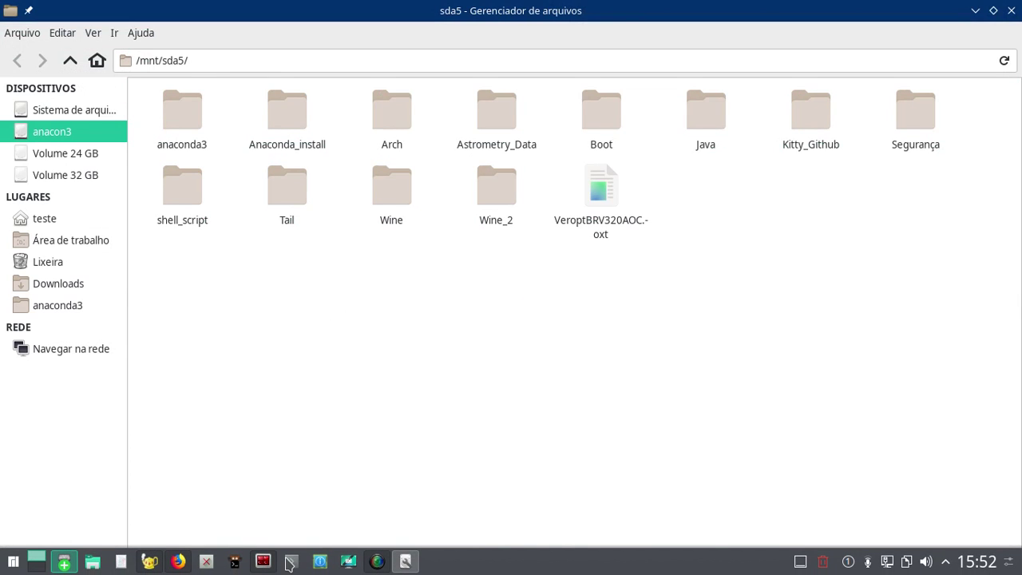
left_click(292, 562)
type("cat /etc/fs")
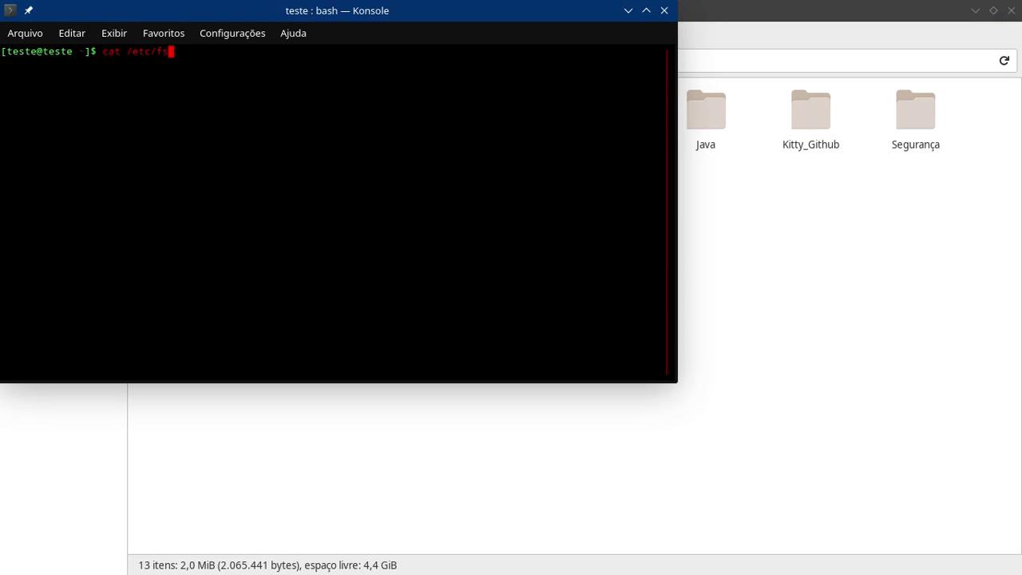
type("tab")
key("Return")
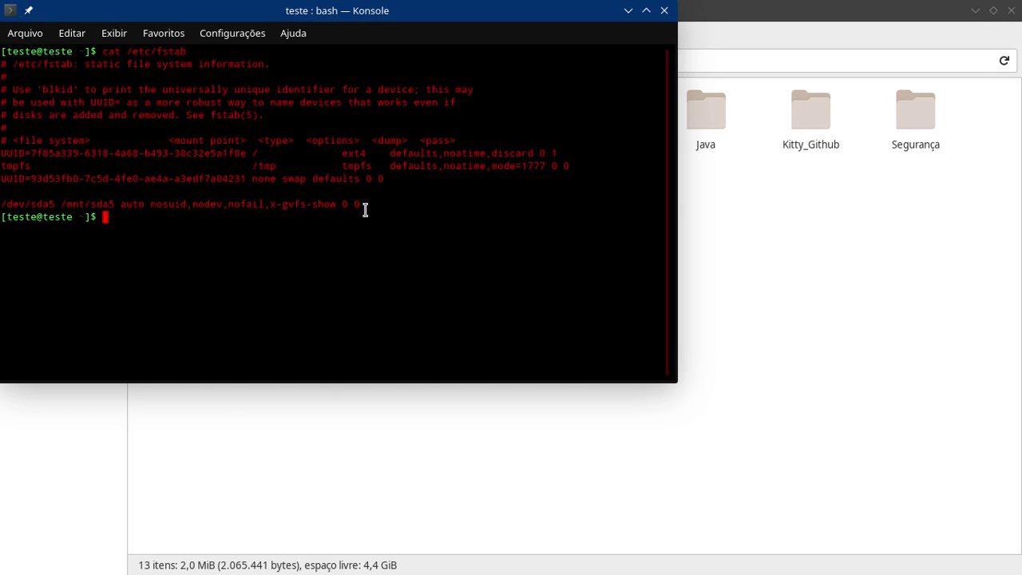
- Highlight the /dev/sda5 mount entry in the fstab output and clear the selection
left_click_drag(365, 212, 199, 207)
left_click(199, 206)
left_click_drag(413, 206, 3, 199)
left_click(101, 199)
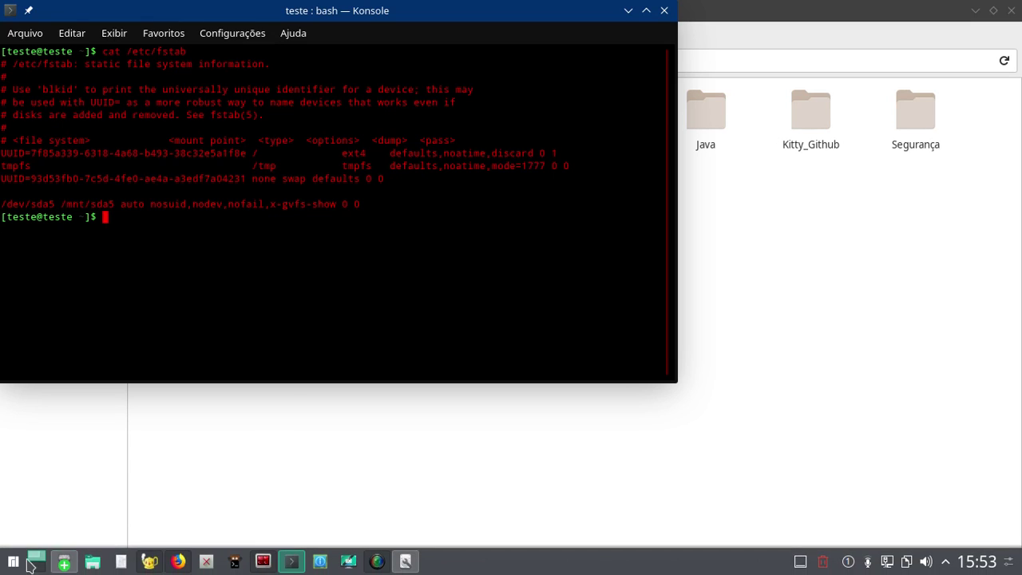
- In Dolphin, browse to the Arch folder on the anacon3 device and open Proteção_resumida_.py for editing rather than running it
left_click(98, 563)
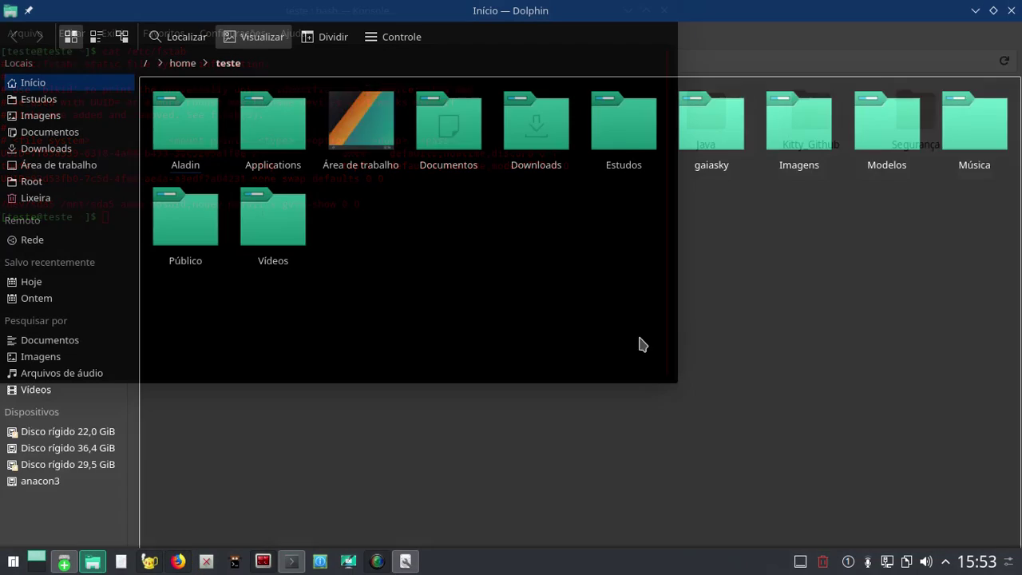
left_click(24, 481)
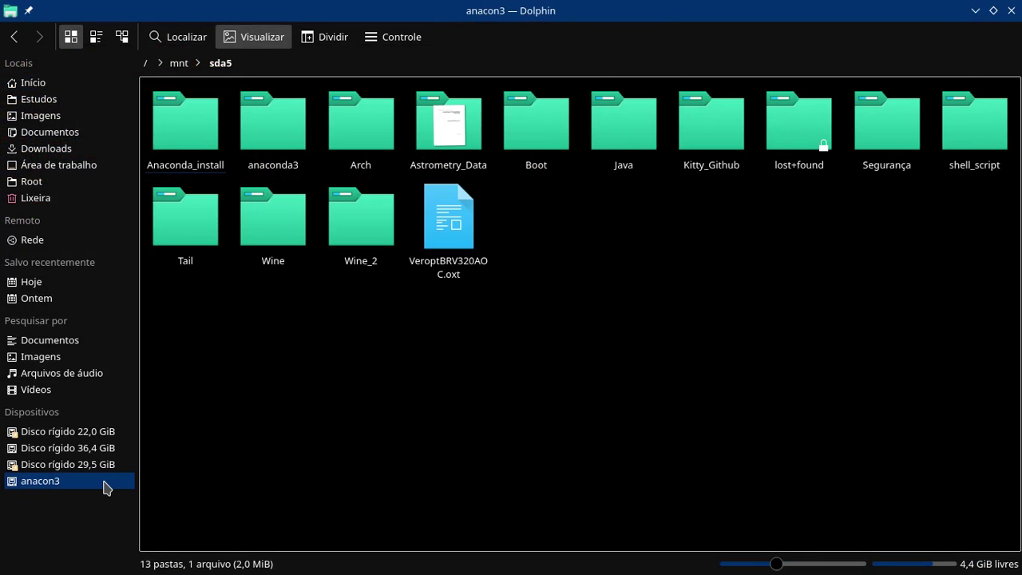
left_click(361, 126)
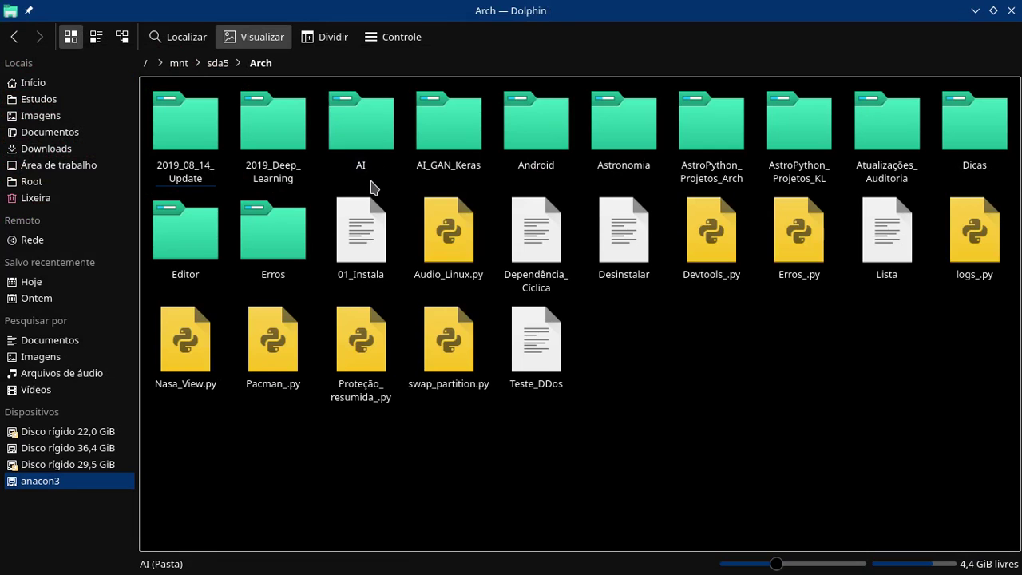
left_click(364, 351)
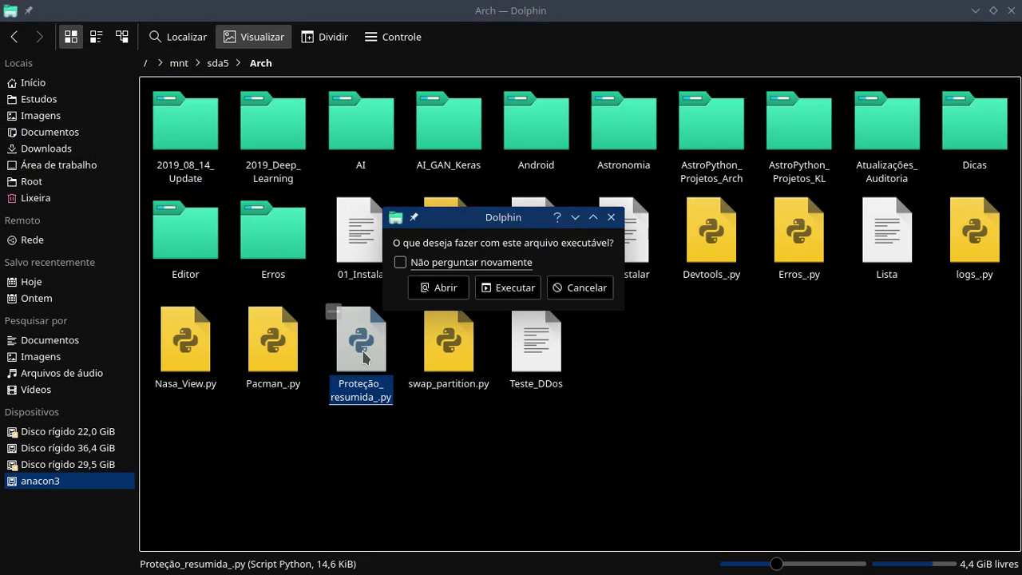
left_click(437, 287)
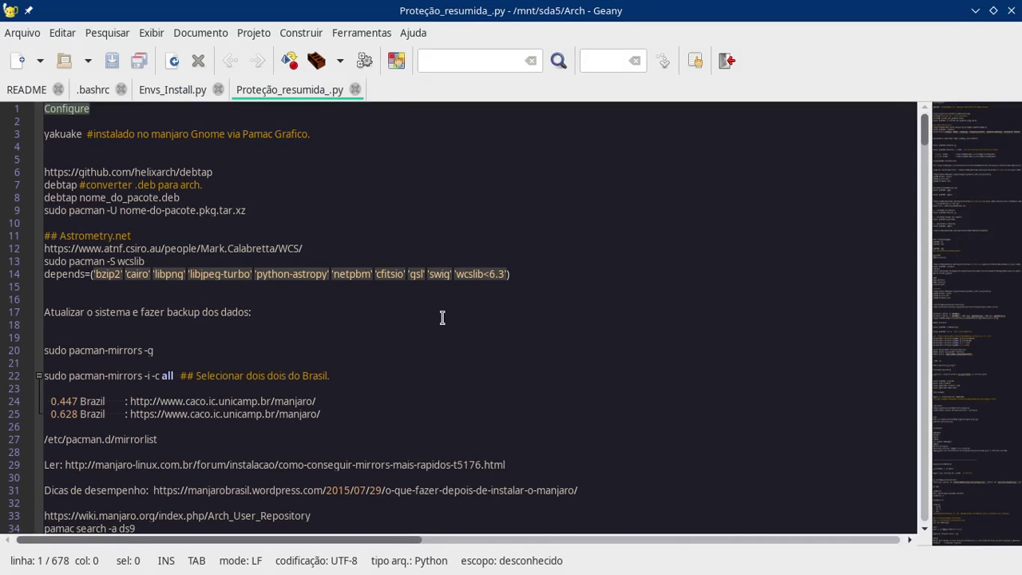
- Review the debtap and setup notes in Proteção_resumida_.py, close the file and minimize Geany
left_click_drag(232, 177, 44, 164)
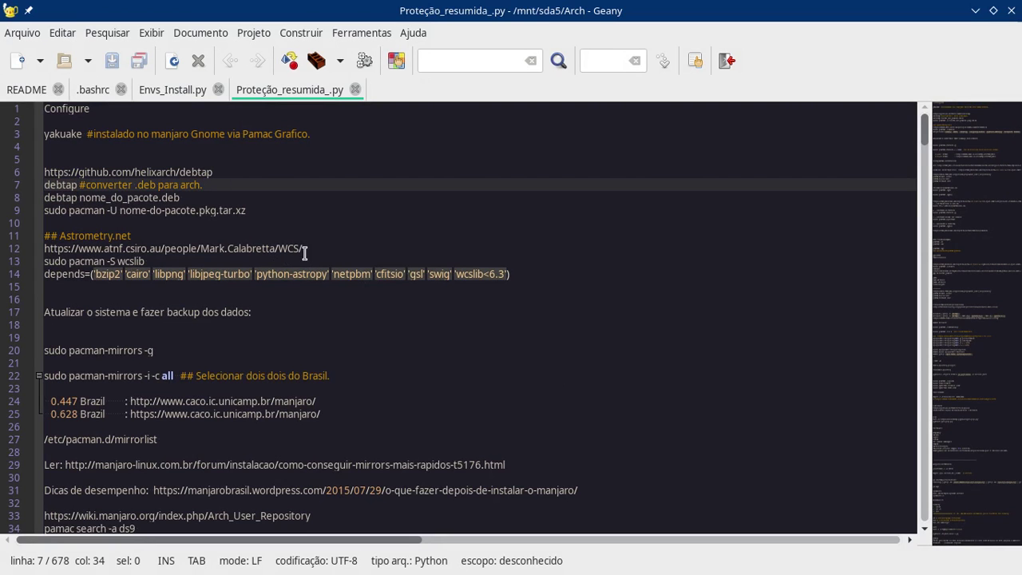
scroll(319, 231, "down", 3)
scroll(320, 230, "up", 3)
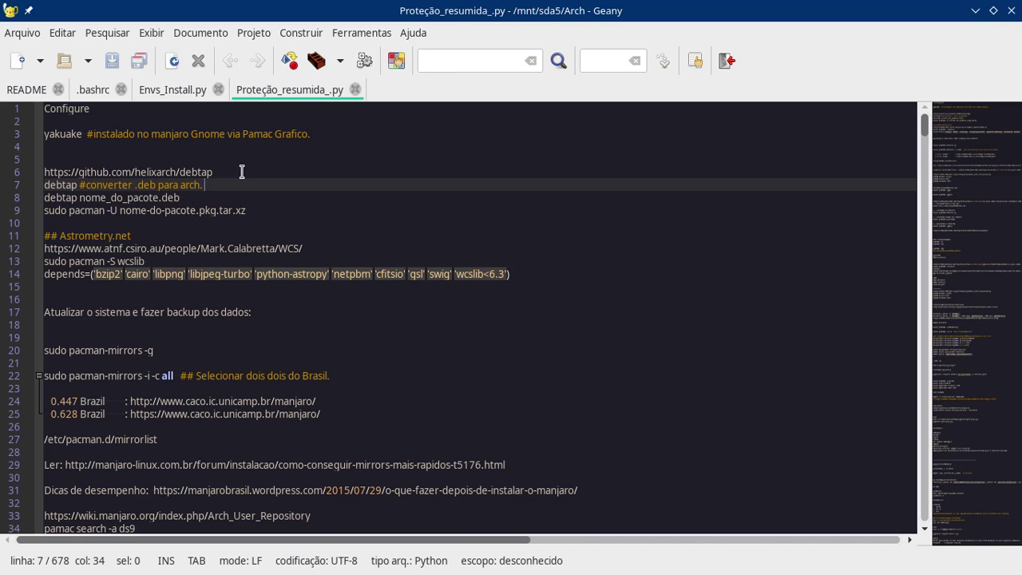
scroll(242, 172, "down", 7)
scroll(251, 202, "up", 7)
left_click(355, 89)
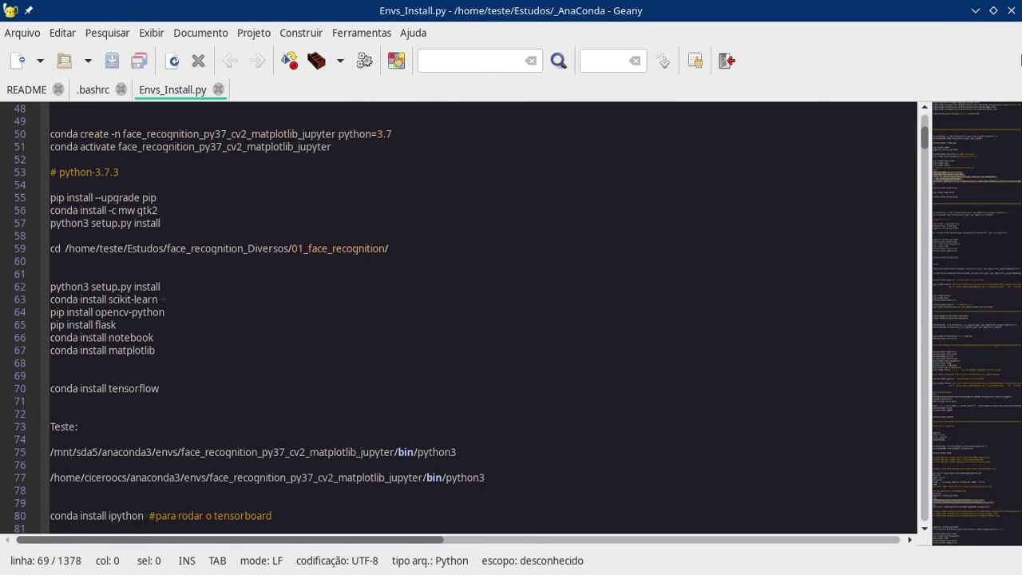
left_click(975, 10)
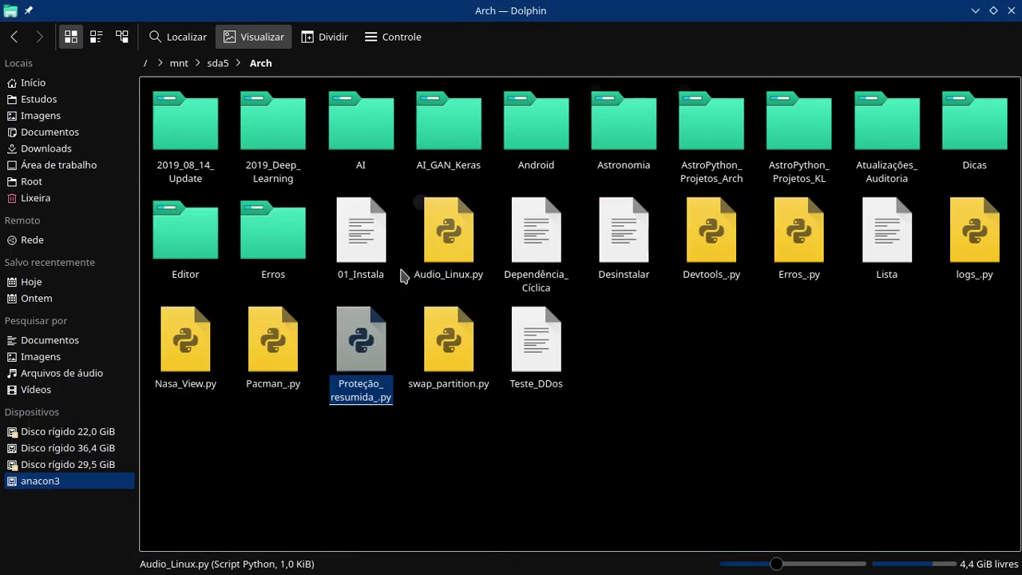
- Return to Konsole, highlight the discard option and the /dev/sda5 entry in the fstab output, and close the terminal
mouse_move(178, 567)
left_click(291, 562)
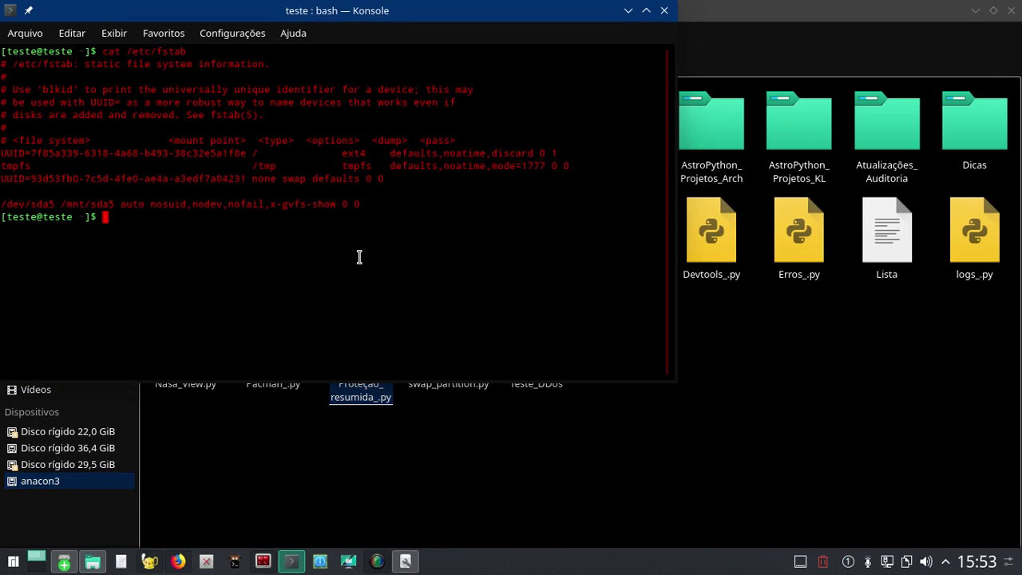
left_click_drag(536, 153, 491, 154)
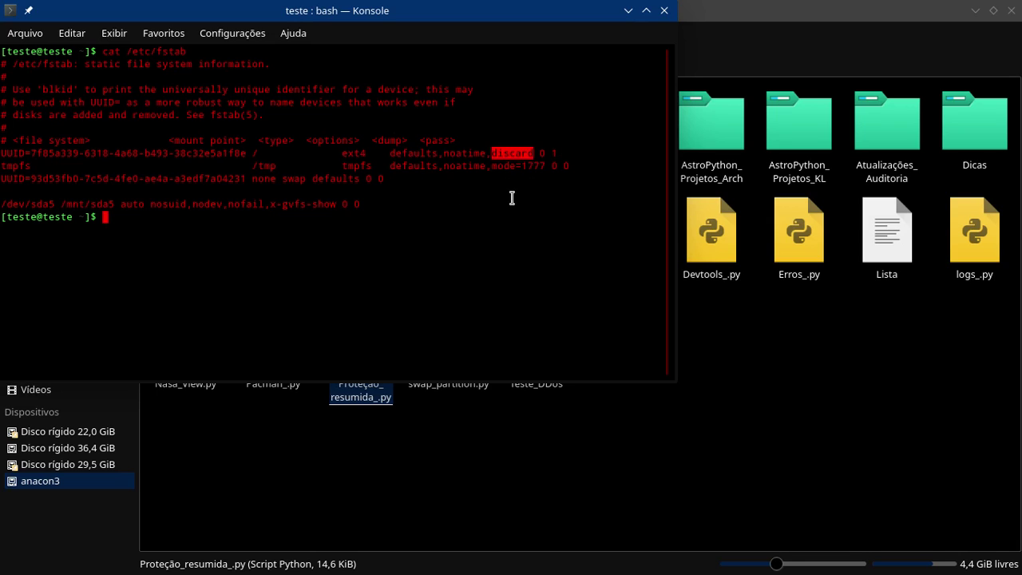
left_click_drag(390, 205, 1, 205)
left_click(240, 217)
left_click_drag(445, 207, 85, 194)
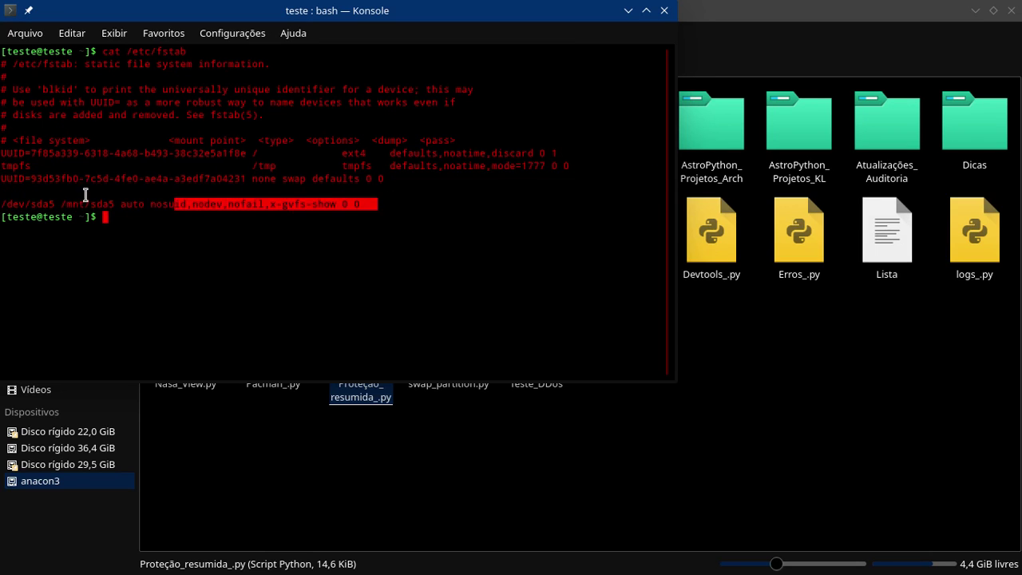
left_click(110, 196)
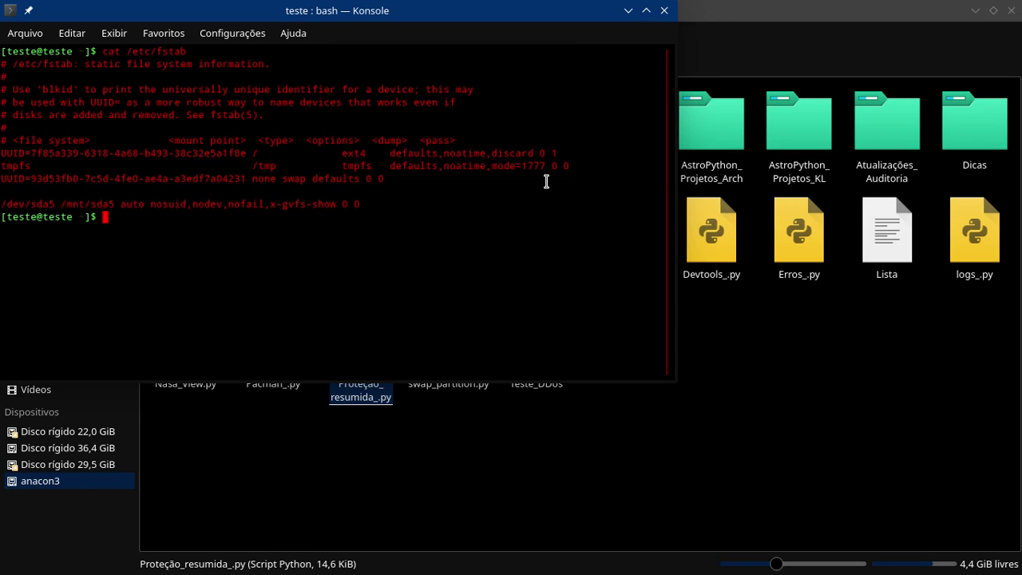
left_click(663, 11)
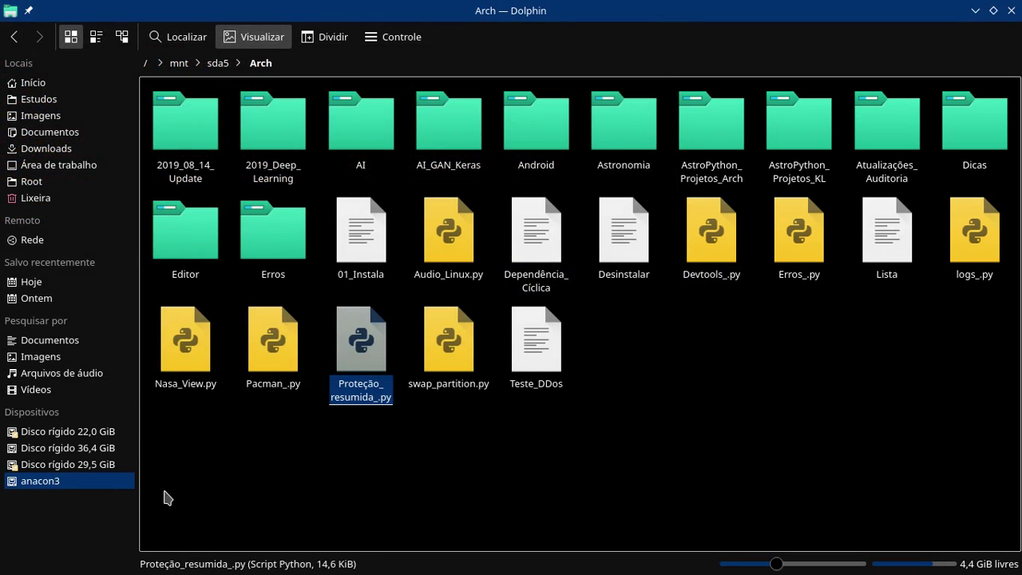
- Look into the Anaconda_install folder on the anacon3 device and open the anaconda3 folder
left_click(61, 482)
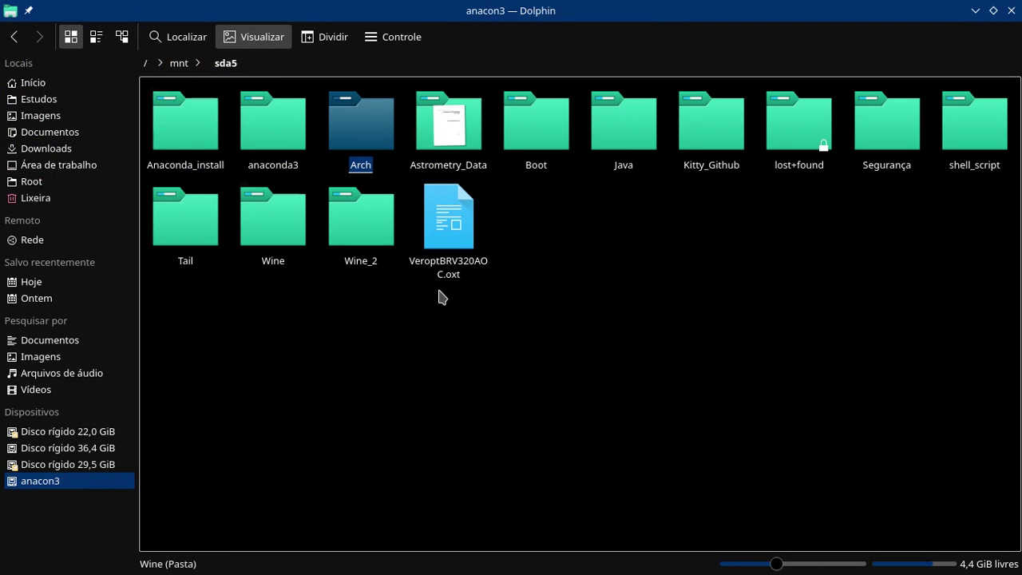
double_click(191, 138)
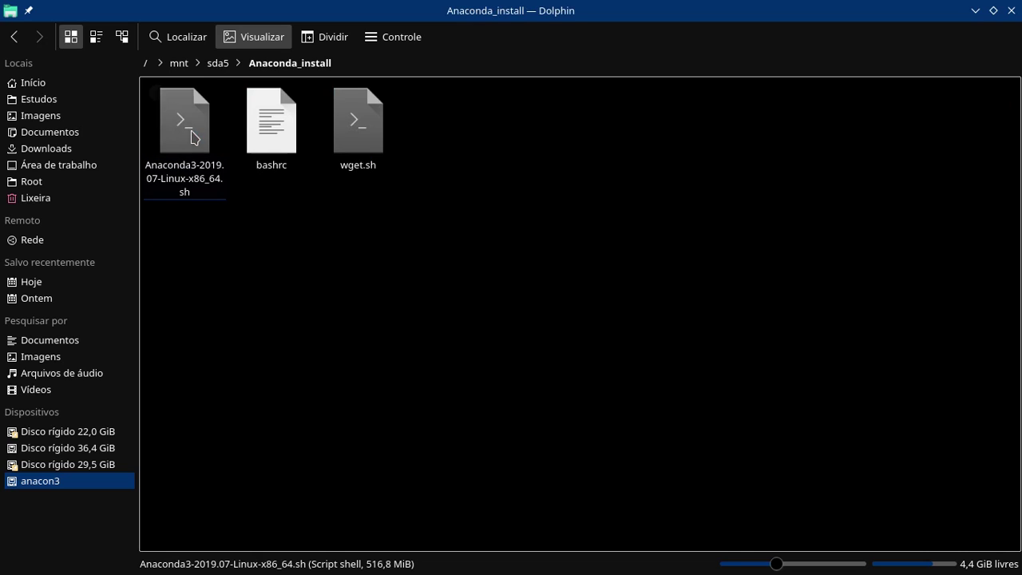
left_click(15, 37)
double_click(282, 144)
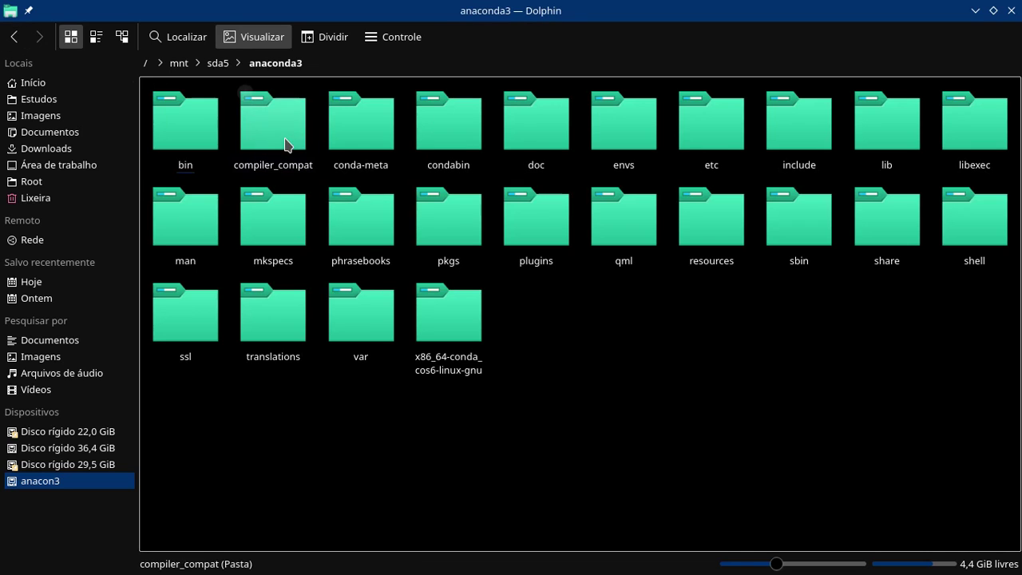
- Permanently delete everything inside the envs folder of anaconda3
double_click(627, 151)
left_click_drag(324, 292, 168, 150)
key("shift+Delete")
key("Return")
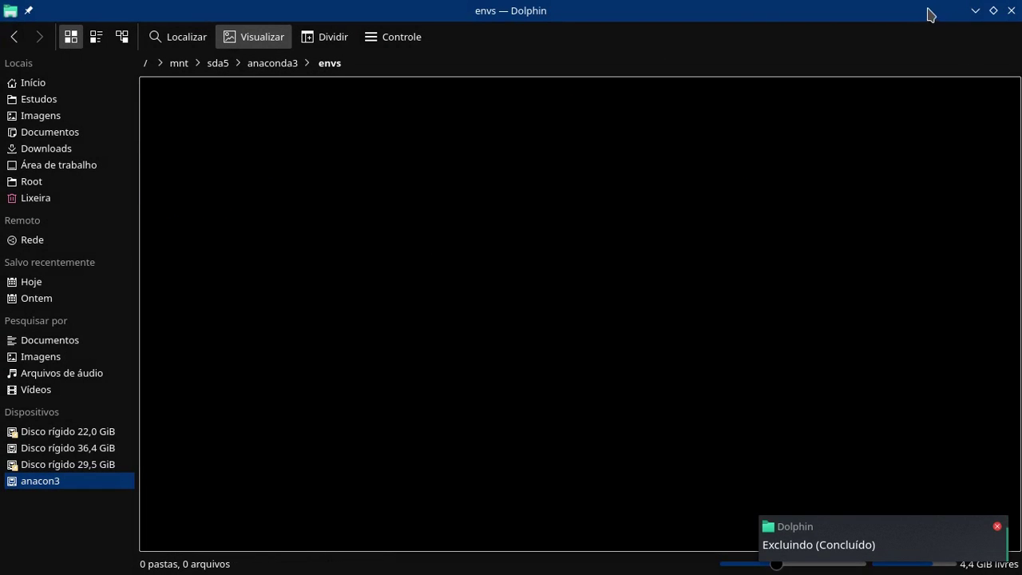
- Navigate back to the Arch folder, and switch to Disks with partition 3 of the 120 GB disk selected
left_click(13, 36)
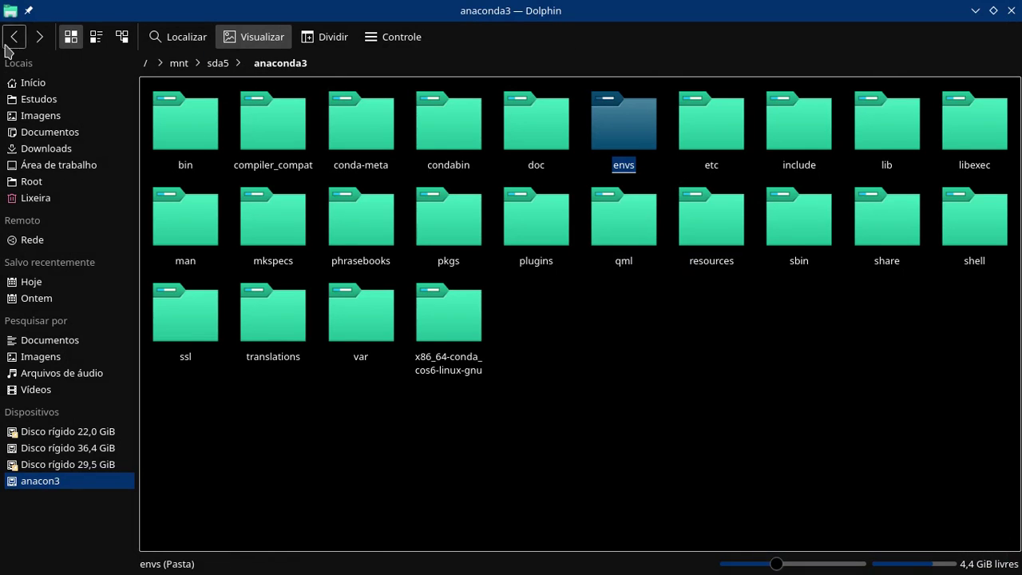
left_click(13, 37)
left_click(13, 37)
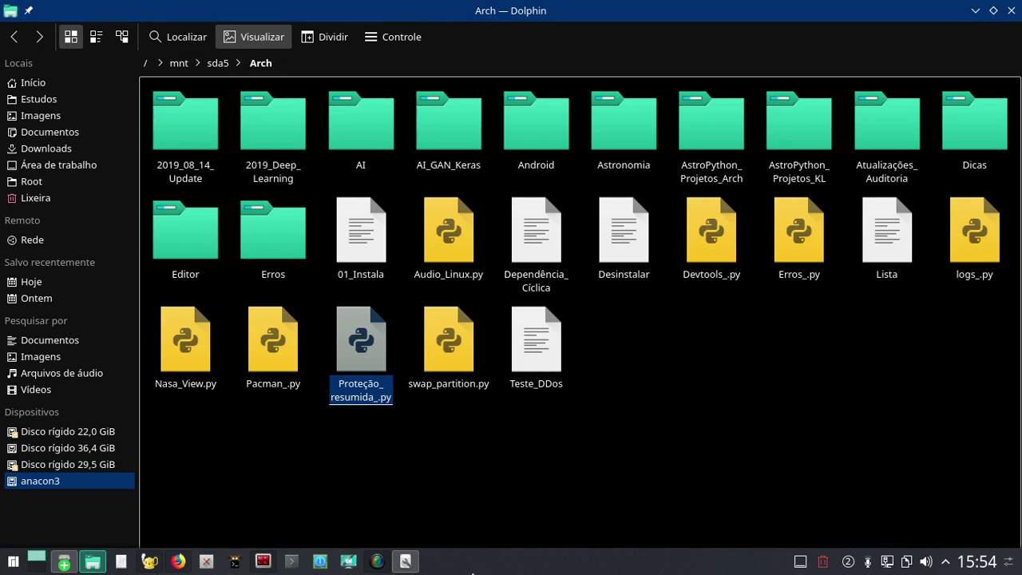
left_click(406, 562)
left_click(643, 230)
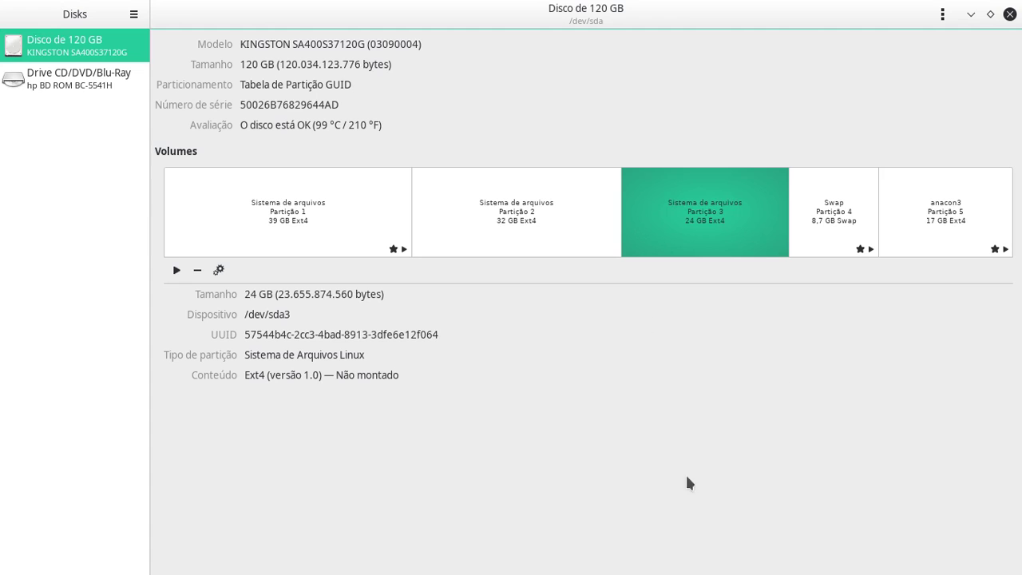
- Open a new Konsole window and print the contents of .bashrc with cat
mouse_move(377, 569)
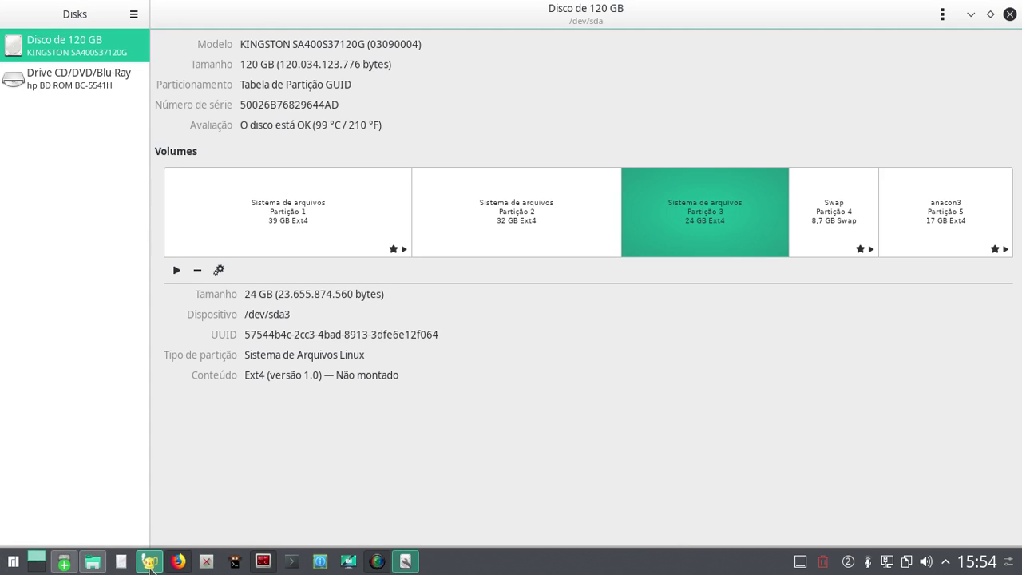
left_click(291, 562)
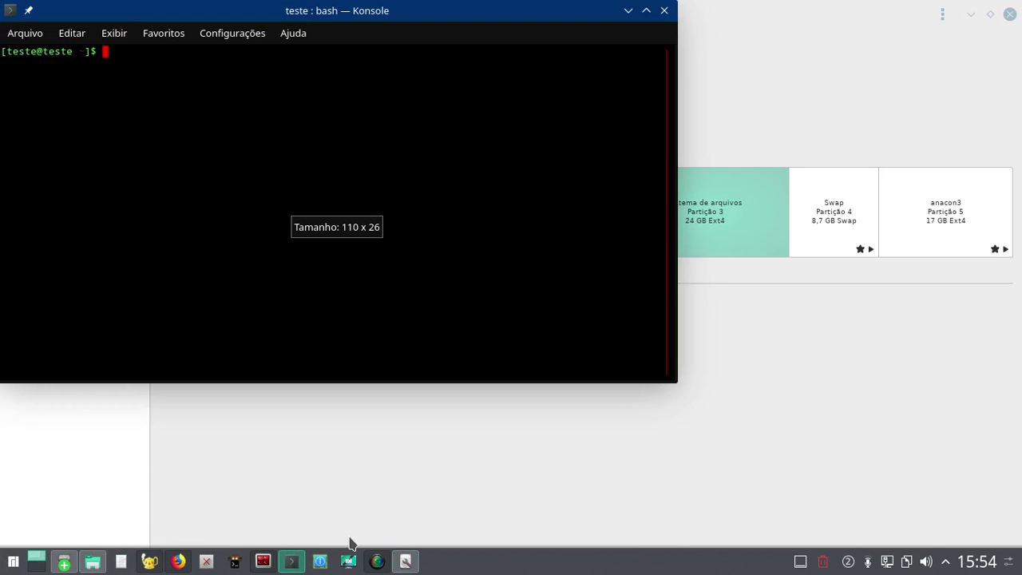
type("cat")
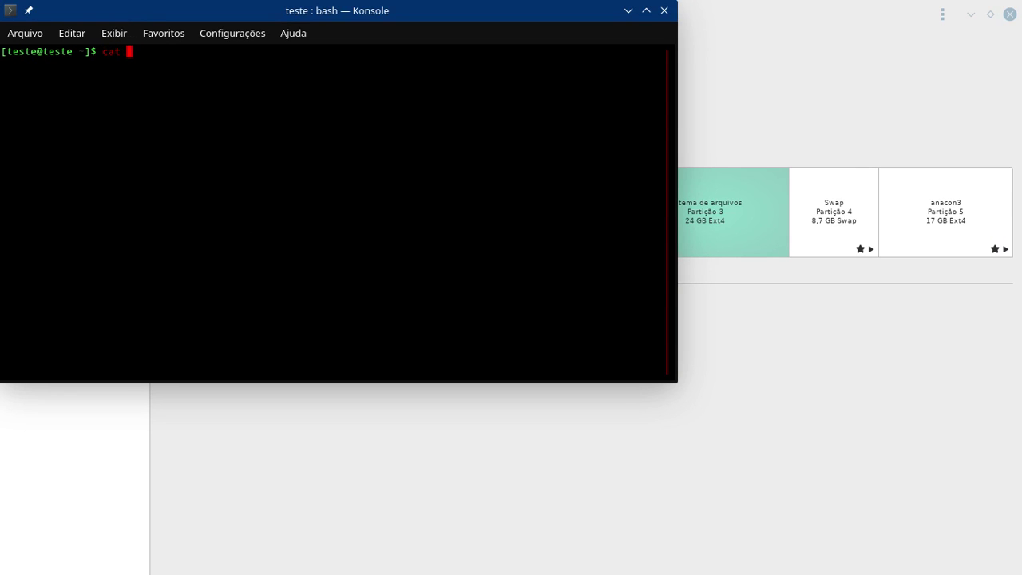
type(" .bashrc")
key("Return")
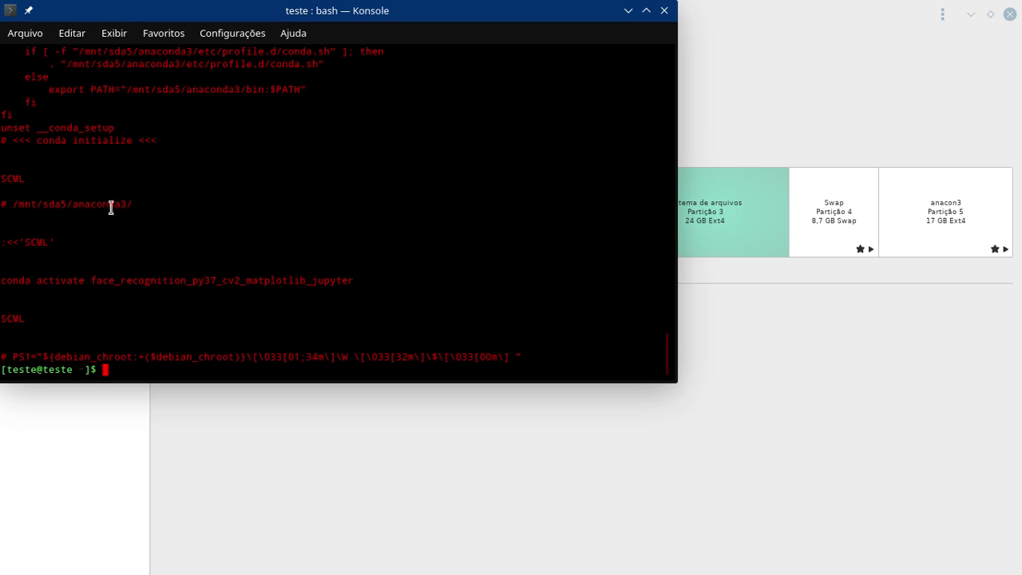
- Examine the .bashrc output and highlight the conda initialize block that points to /mnt/sda5/anaconda3
scroll(137, 256, "up", 4)
scroll(144, 281, "down", 4)
scroll(144, 280, "up", 2)
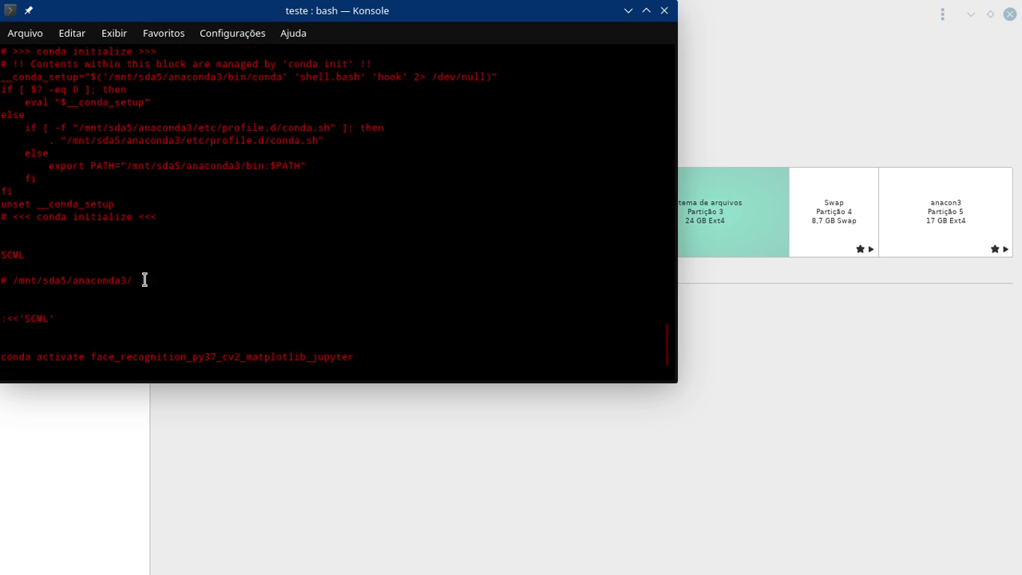
scroll(98, 267, "up", 2)
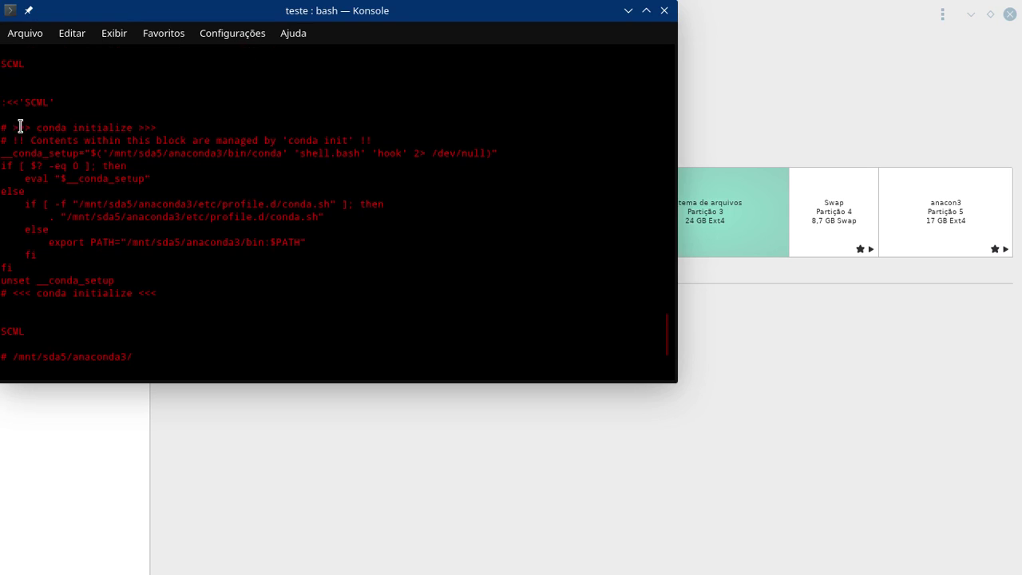
left_click_drag(20, 126, 308, 293)
left_click(308, 308)
left_click_drag(196, 292, 2, 128)
left_click(183, 242)
left_click_drag(170, 285, 2, 112)
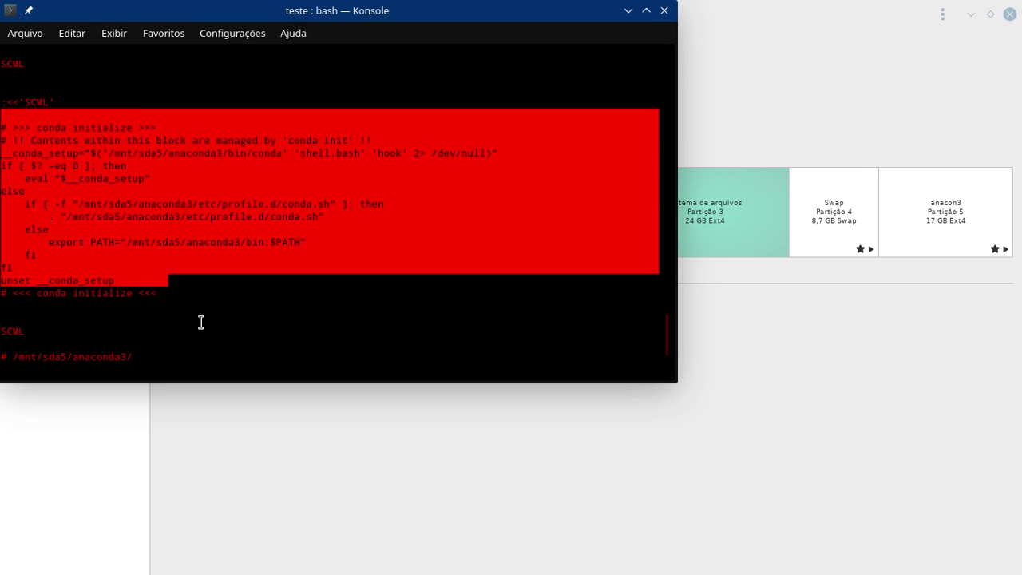
- Copy the conda initialize block that points to /mnt/sda5/anaconda3 from the .bashrc output
left_click_drag(206, 293, 1, 128)
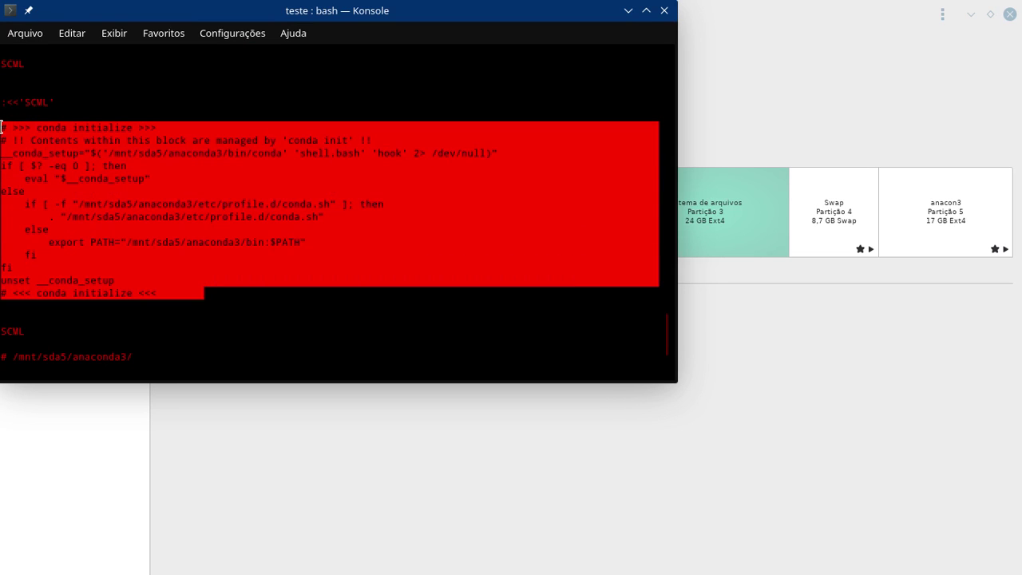
right_click(126, 140)
left_click(196, 151)
left_click(8, 104)
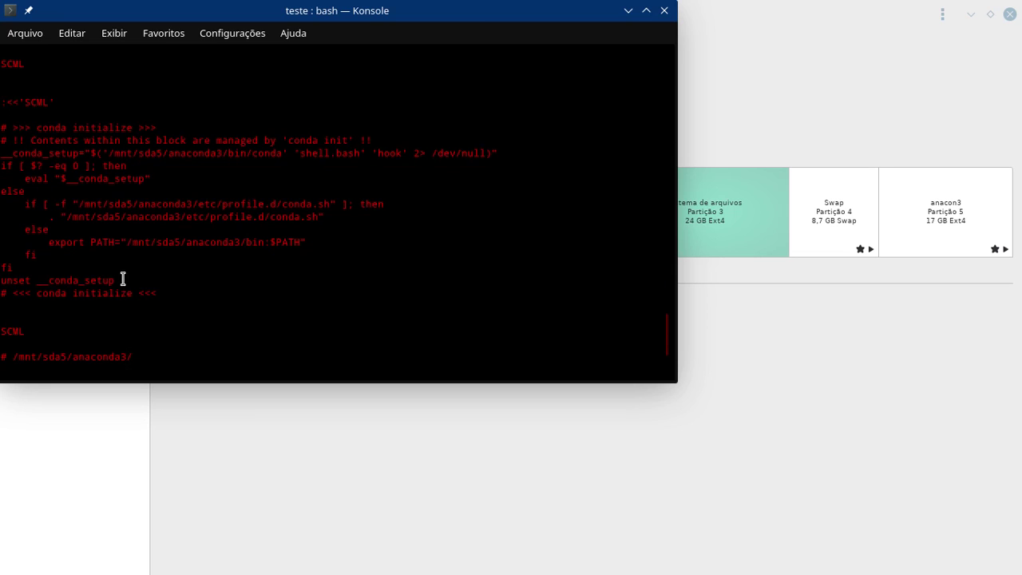
- Examine the rest of the .bashrc output, including the SCML markers and conda activate line, and highlight the conda initialize block for the home folder
scroll(274, 279, "down", 4)
scroll(272, 281, "up", 1)
scroll(257, 281, "down", 1)
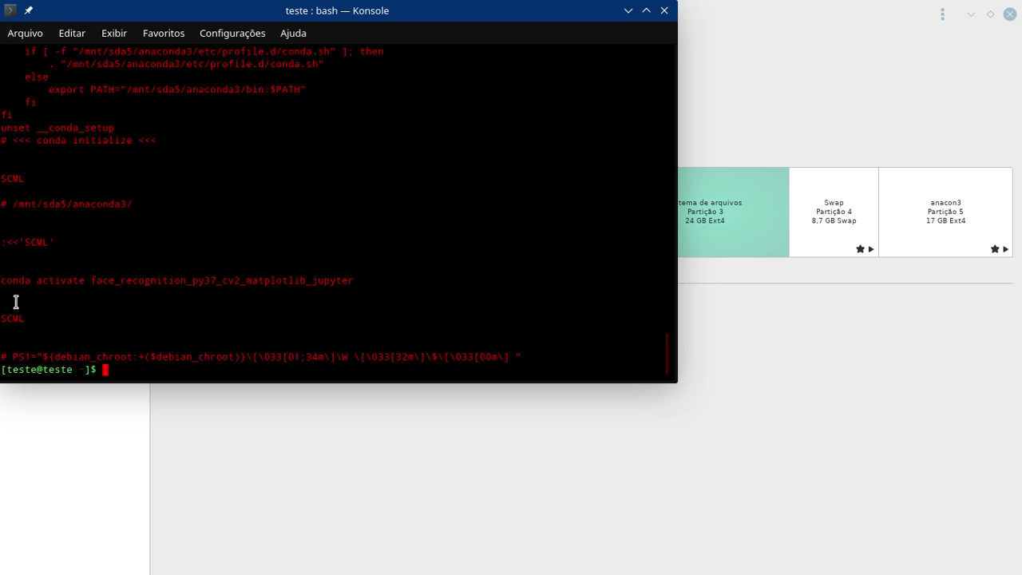
scroll(240, 255, "up", 4)
scroll(245, 266, "up", 3)
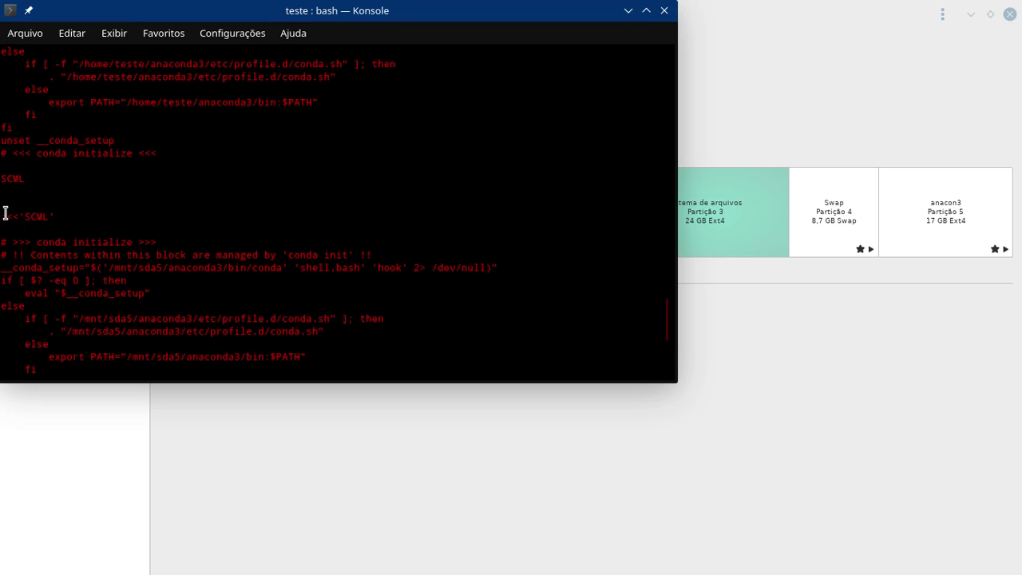
scroll(80, 303, "down", 3)
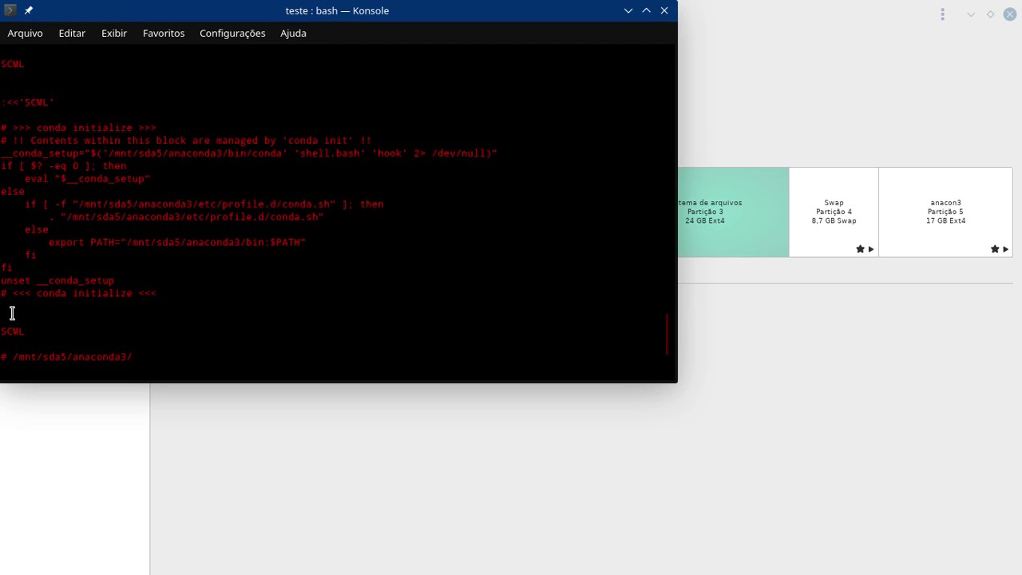
scroll(125, 314, "up", 7)
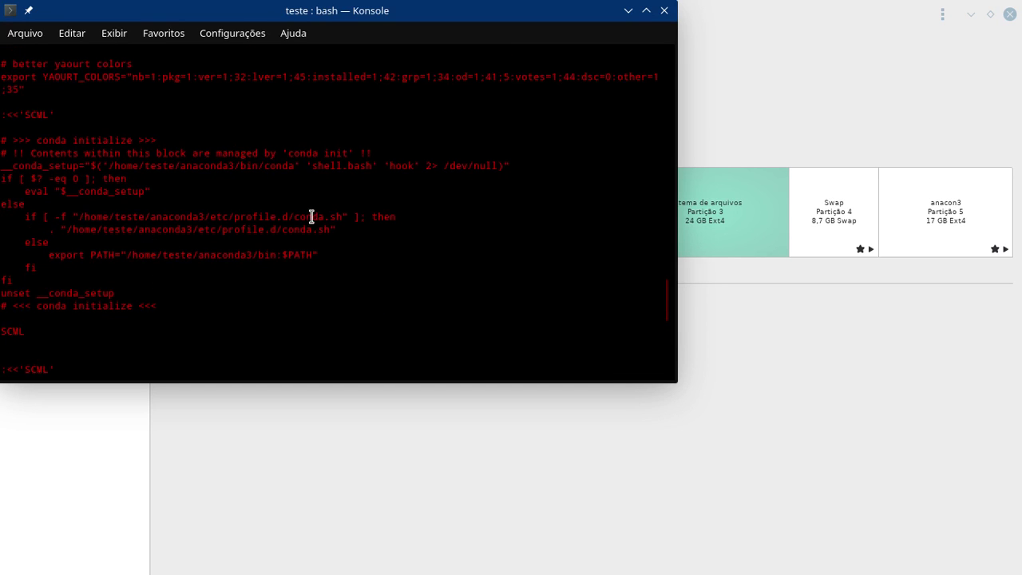
scroll(308, 228, "up", 3)
scroll(272, 255, "down", 3)
left_click_drag(223, 308, 2, 130)
left_click(254, 323)
- Switch to Dolphin, view the home folder's contents in a separate window, and close both Dolphin windows
left_click(178, 563)
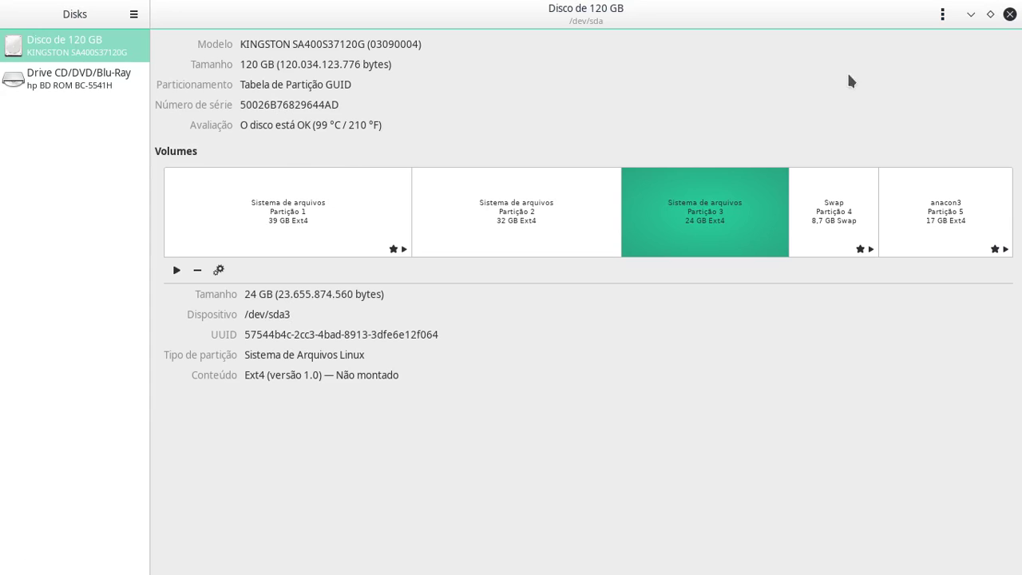
mouse_move(255, 536)
left_click(93, 562)
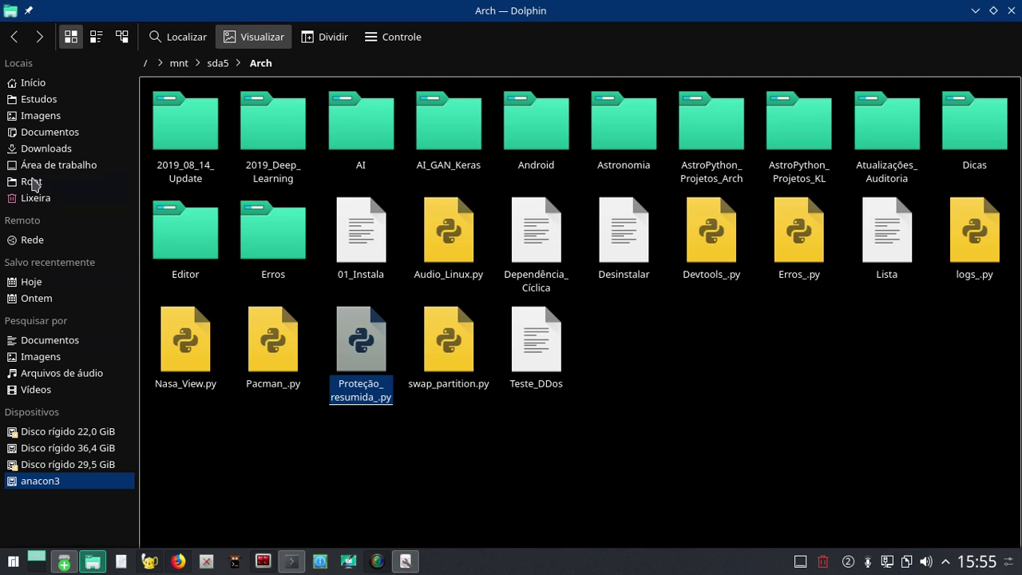
right_click(25, 77)
left_click(84, 85)
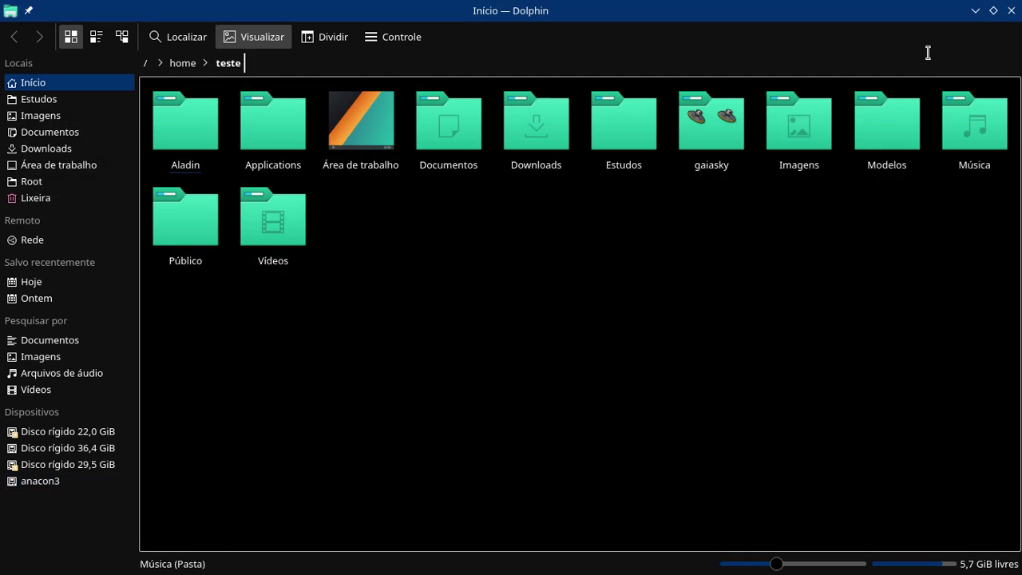
left_click(1011, 11)
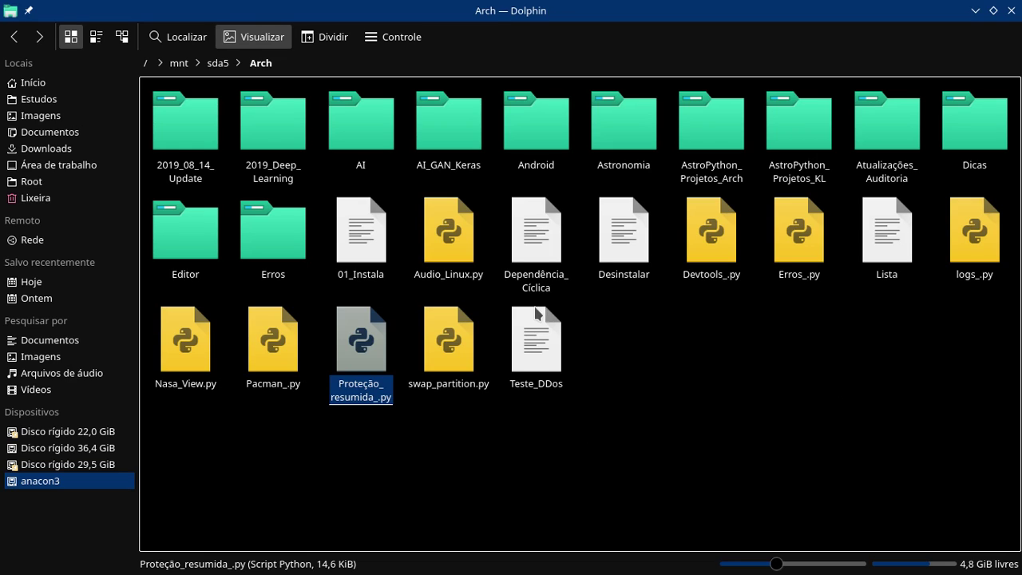
left_click(1011, 10)
- Compare partitions 2 and 3 of the 120 GB disk in Disks, and select the anacon3 partition 5
left_click(511, 230)
left_click(689, 247)
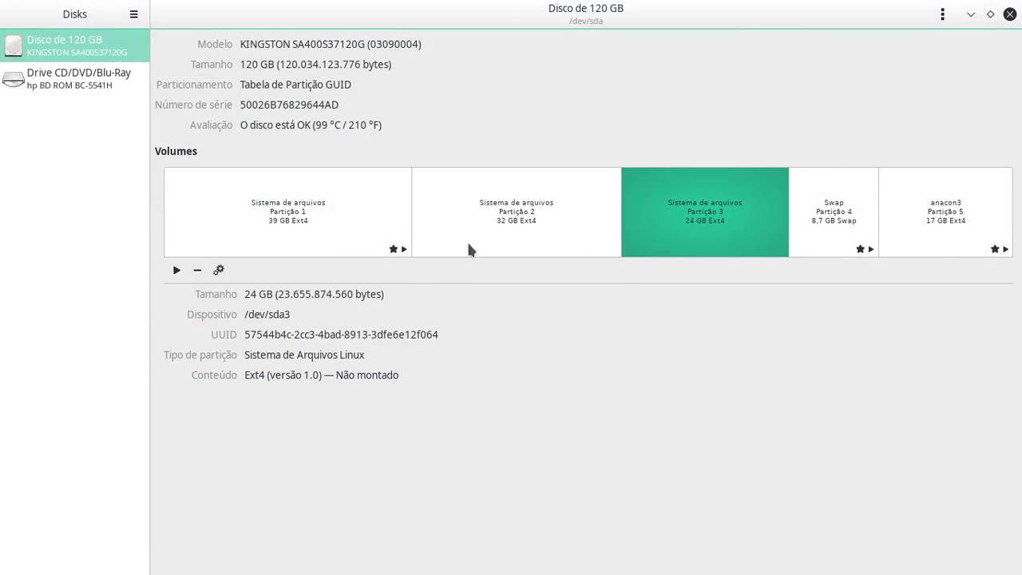
left_click(522, 233)
left_click(640, 243)
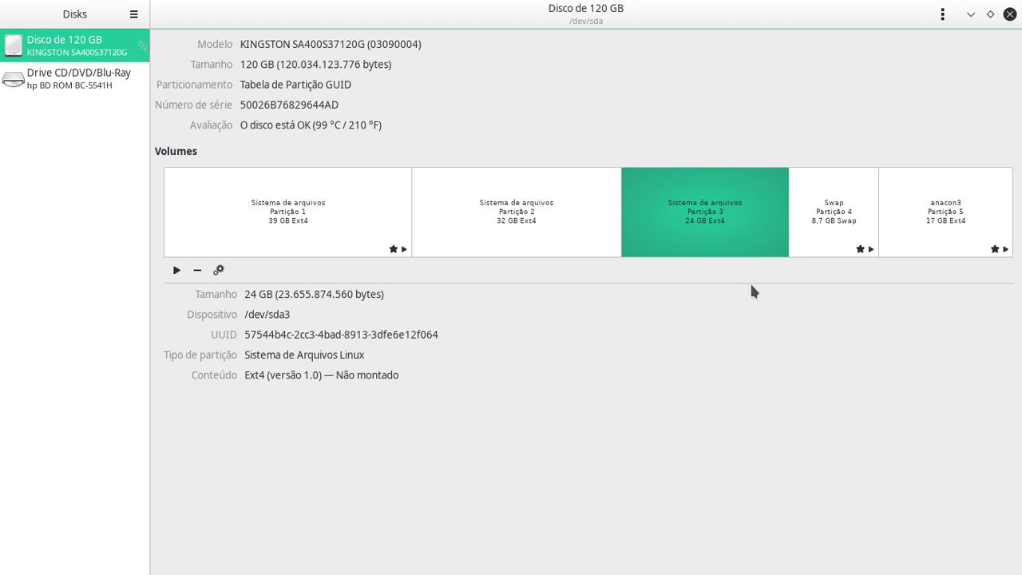
left_click(910, 234)
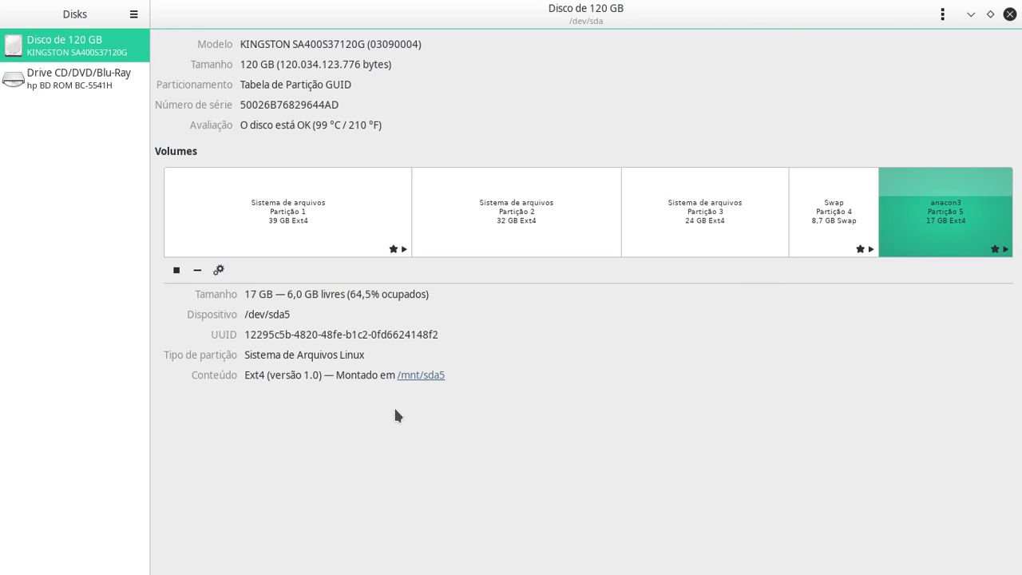
- Inspect the mount options of the anacon3 partition, highlighting the option string, cancel without changes, and close Disks
left_click(218, 270)
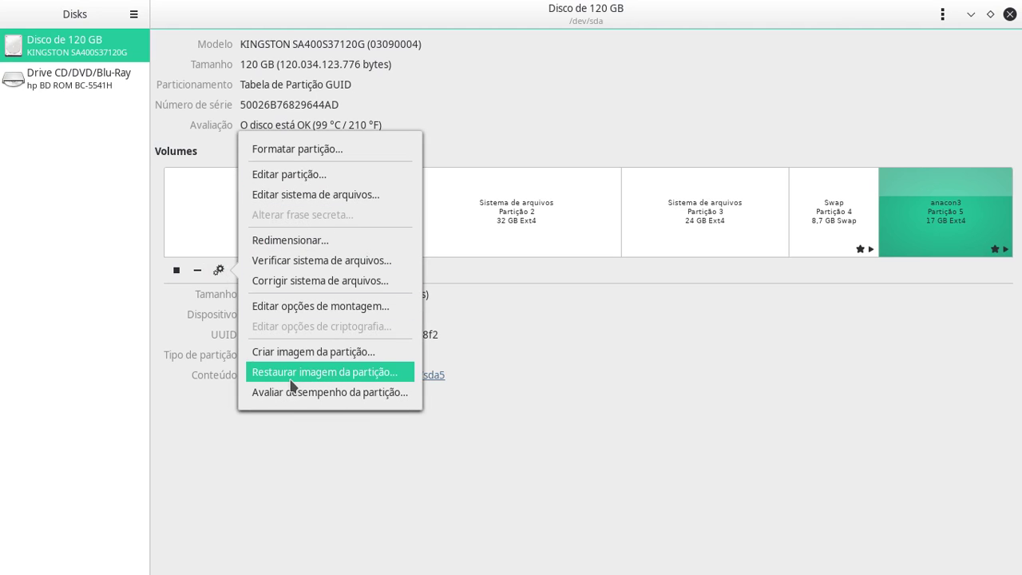
left_click(317, 308)
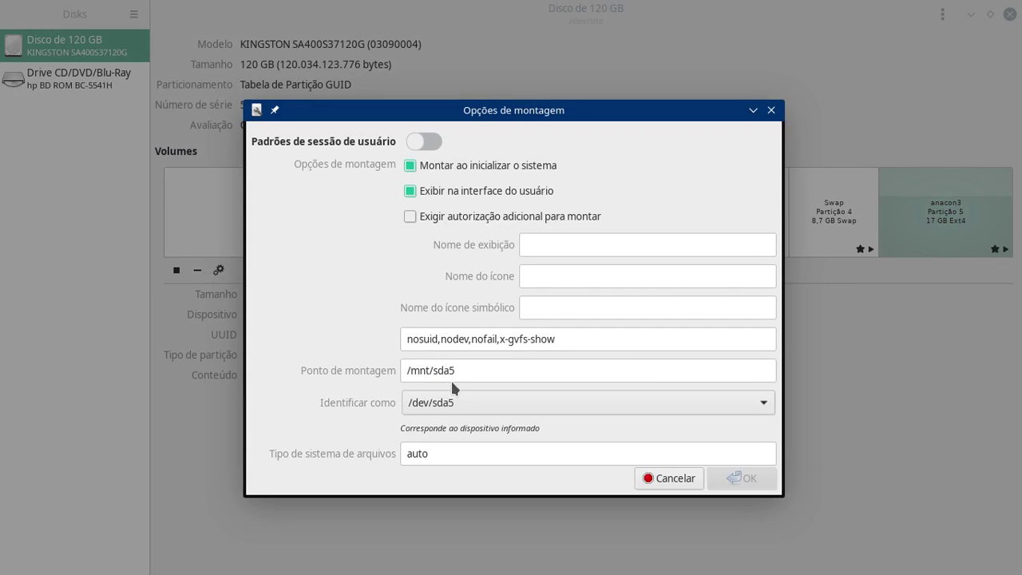
left_click_drag(580, 341, 334, 346)
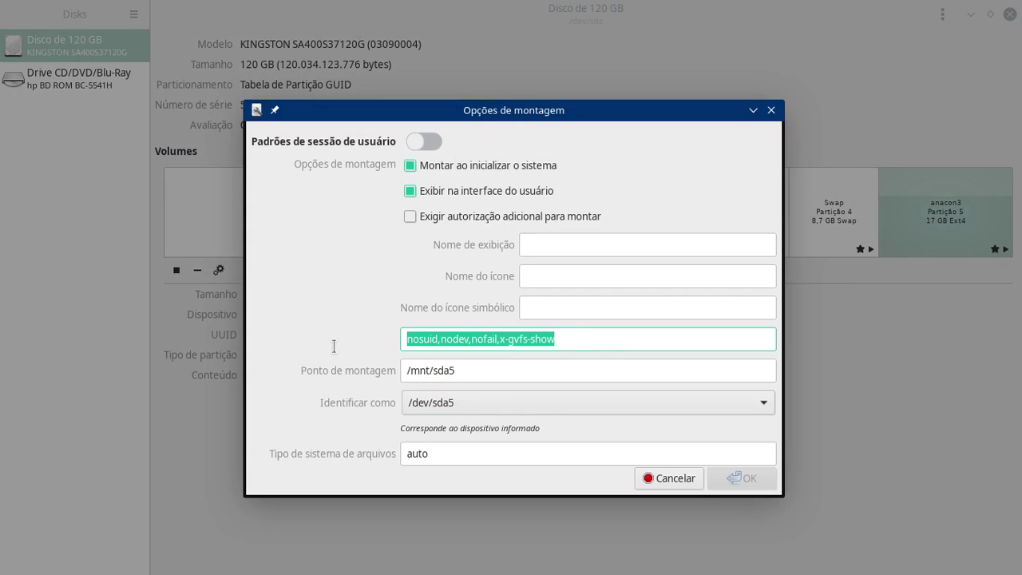
left_click(623, 345)
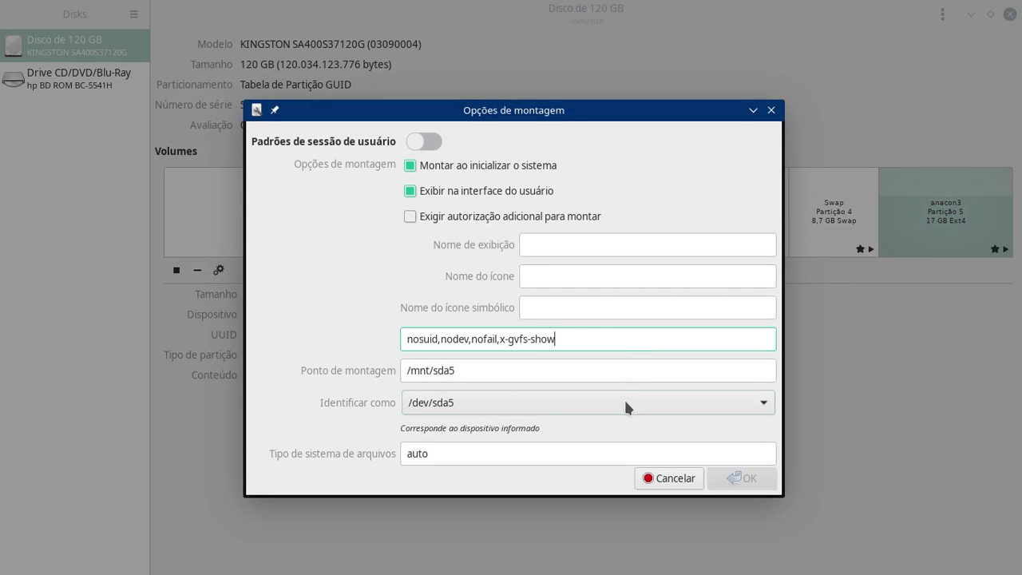
left_click(676, 478)
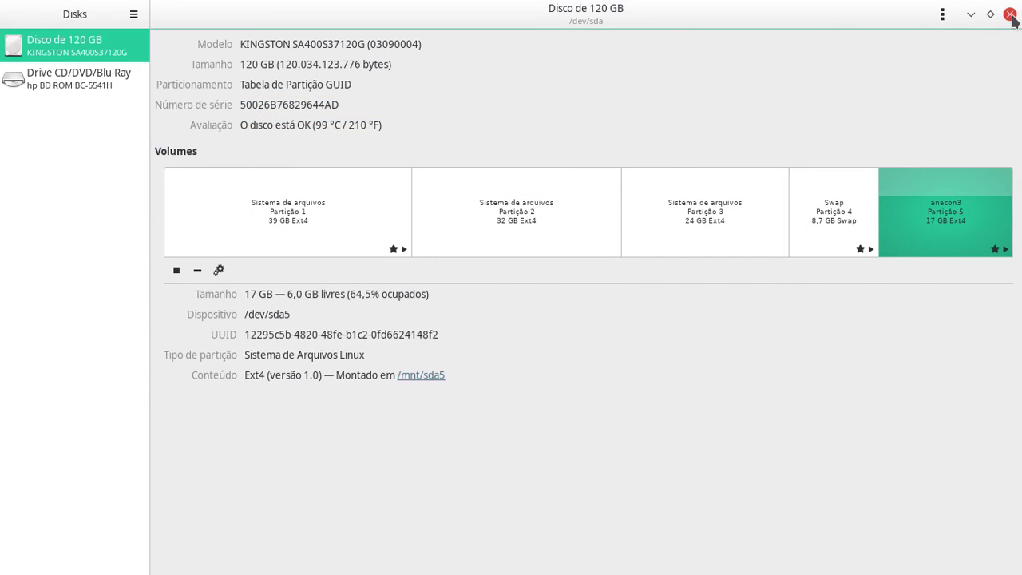
left_click(1011, 14)
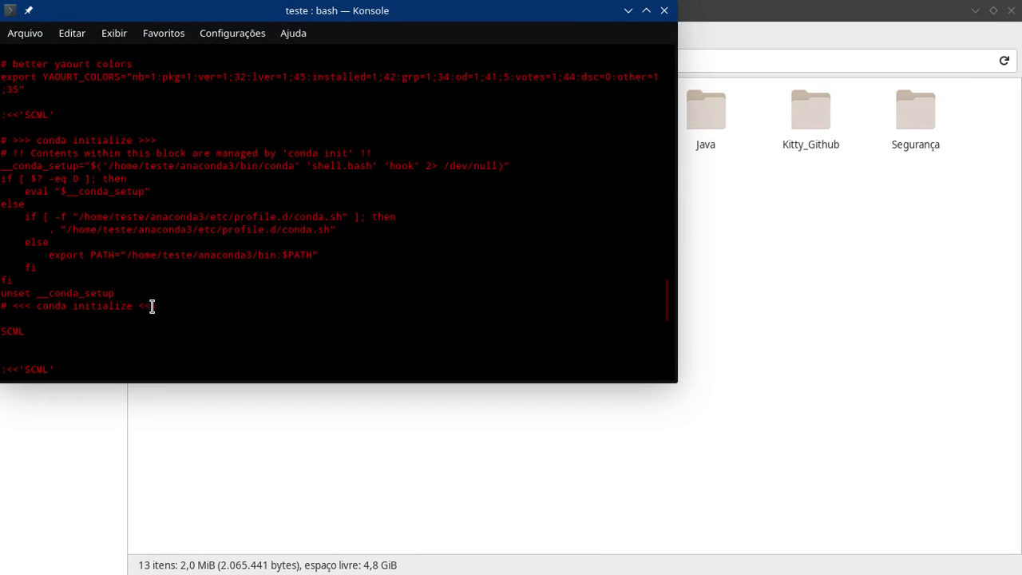
- Paste the copied conda initialize block at the Konsole prompt, run it, and highlight the (base) prefix
scroll(279, 224, "up", 15)
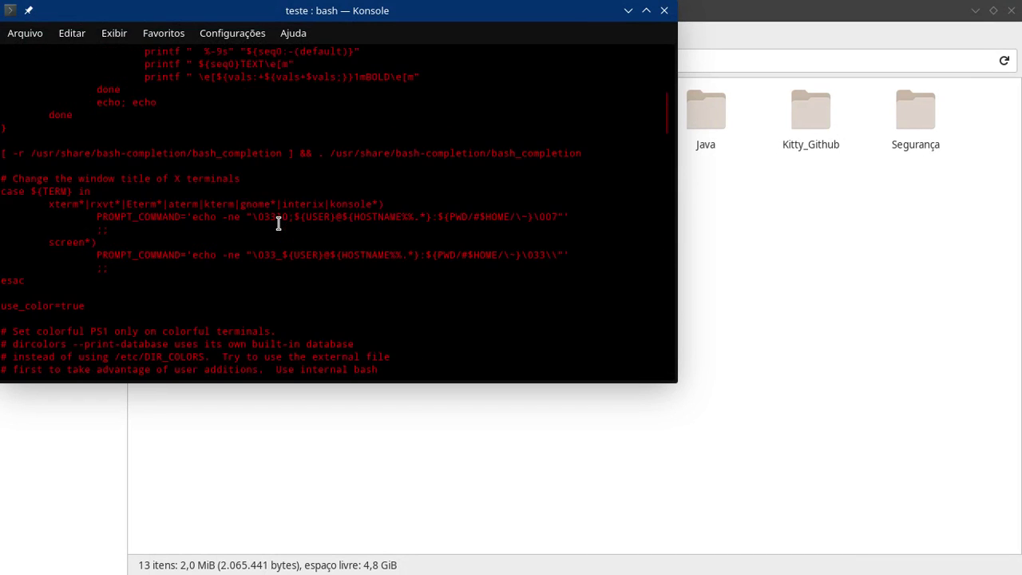
scroll(279, 222, "up", 9)
scroll(251, 155, "down", 1)
scroll(242, 144, "up", 1)
scroll(260, 131, "down", 6)
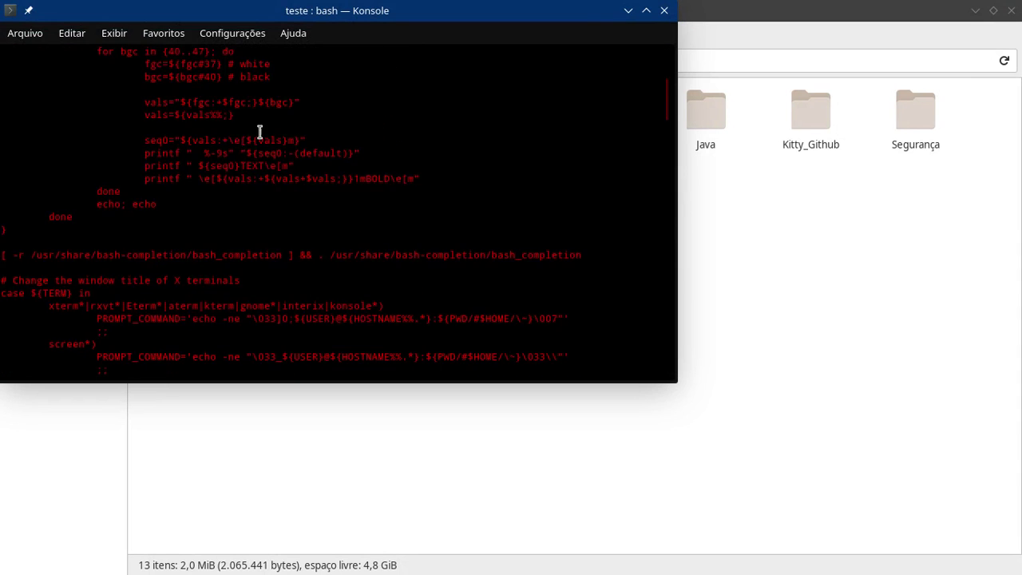
scroll(259, 132, "down", 20)
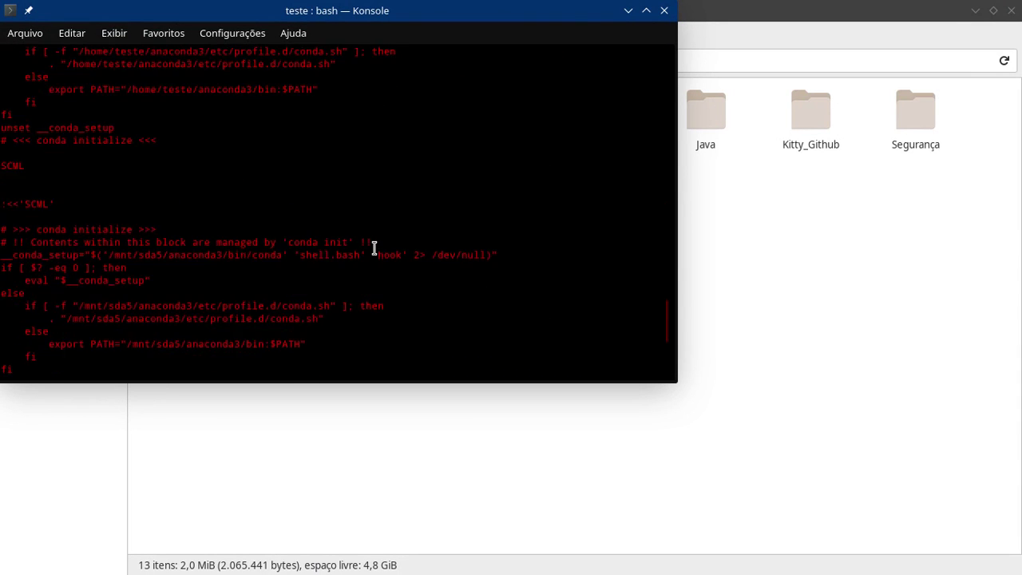
scroll(373, 248, "down", 7)
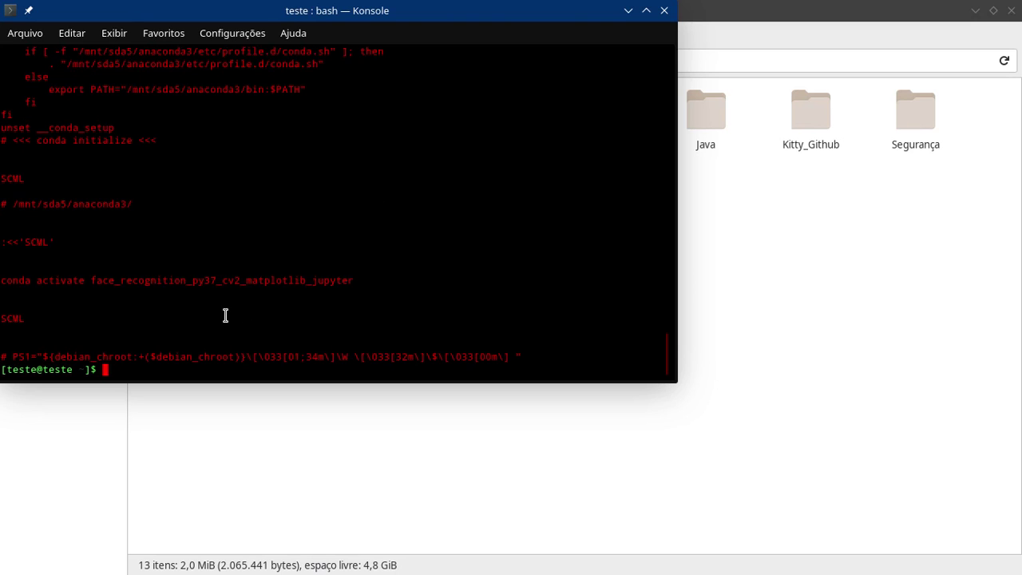
right_click(137, 377)
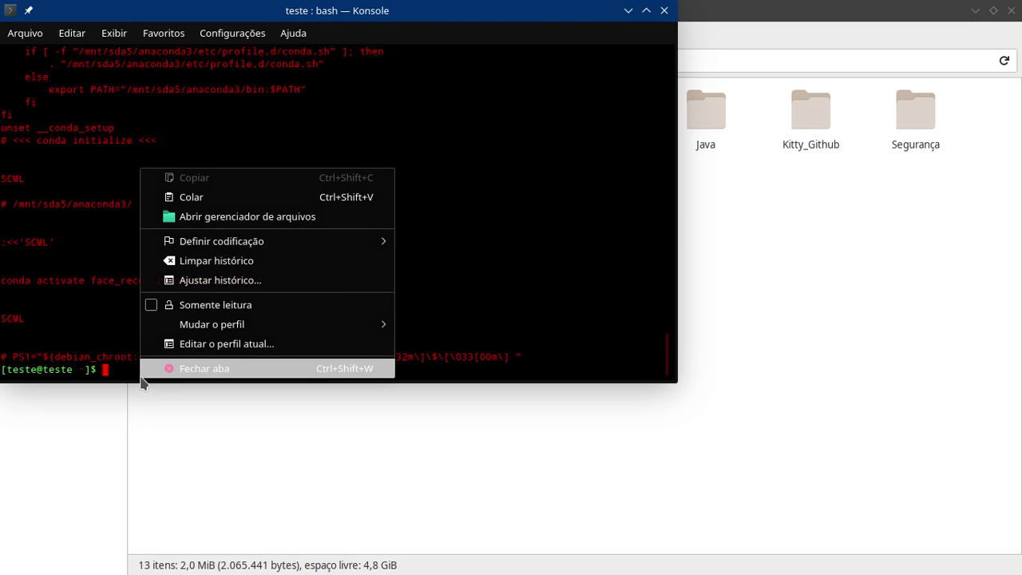
left_click(223, 200)
key("Return")
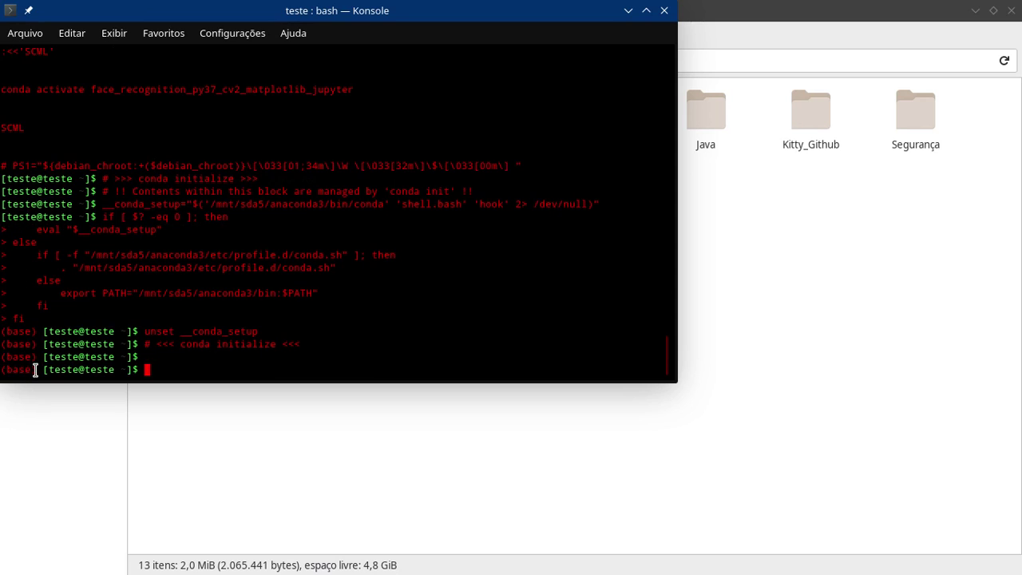
left_click_drag(35, 369, 10, 370)
left_click(266, 388)
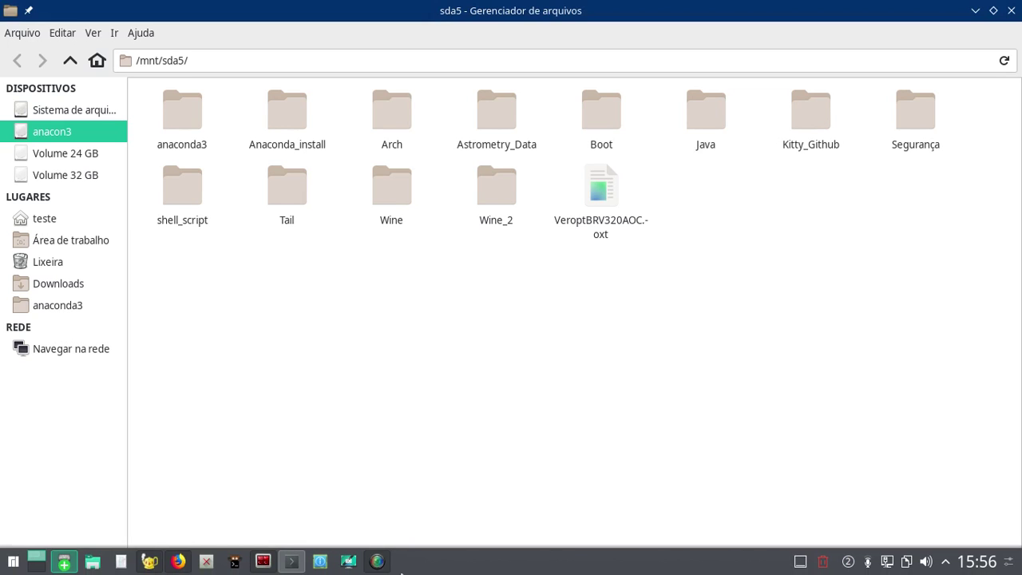
left_click(292, 561)
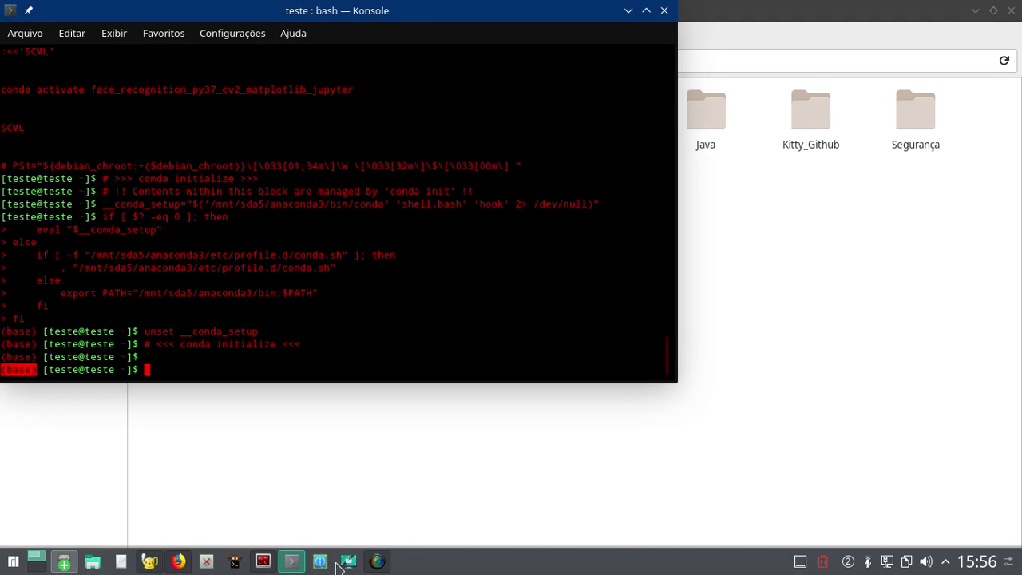
left_click(377, 561)
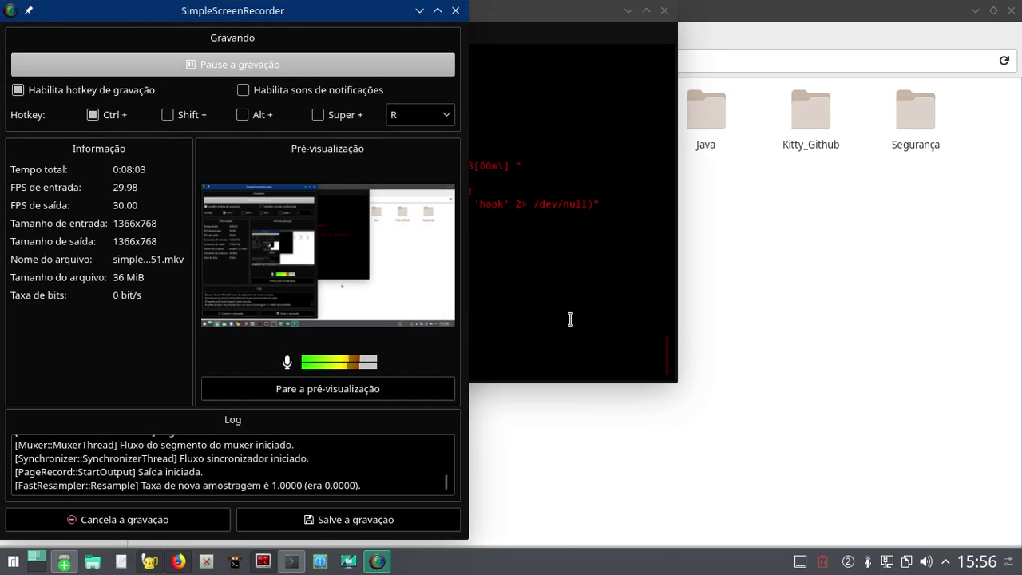
left_click(420, 11)
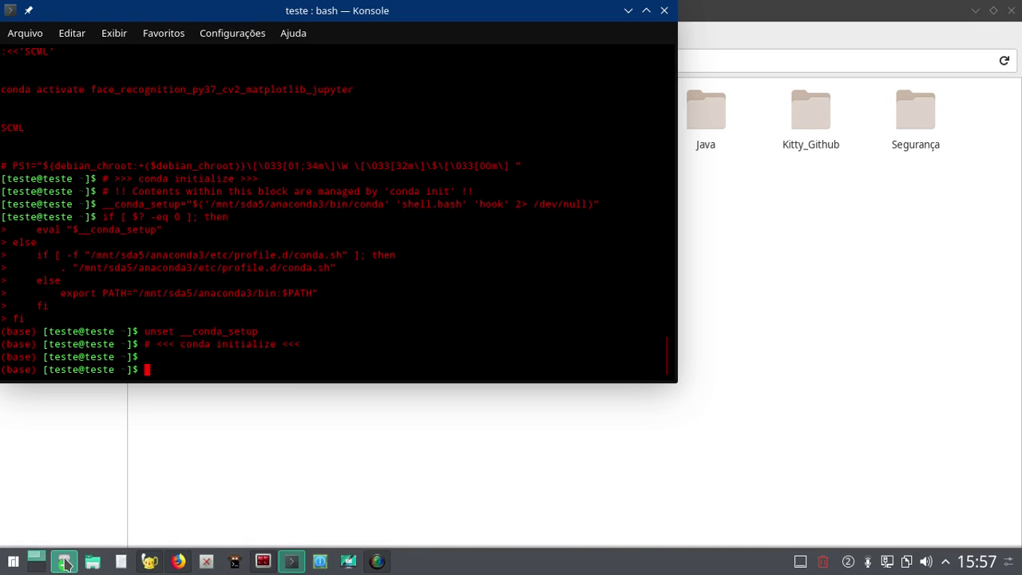
- Switch to Geany and examine the conda create, activate and install commands for the face_recognition environments in Envs_Install.py
left_click(151, 563)
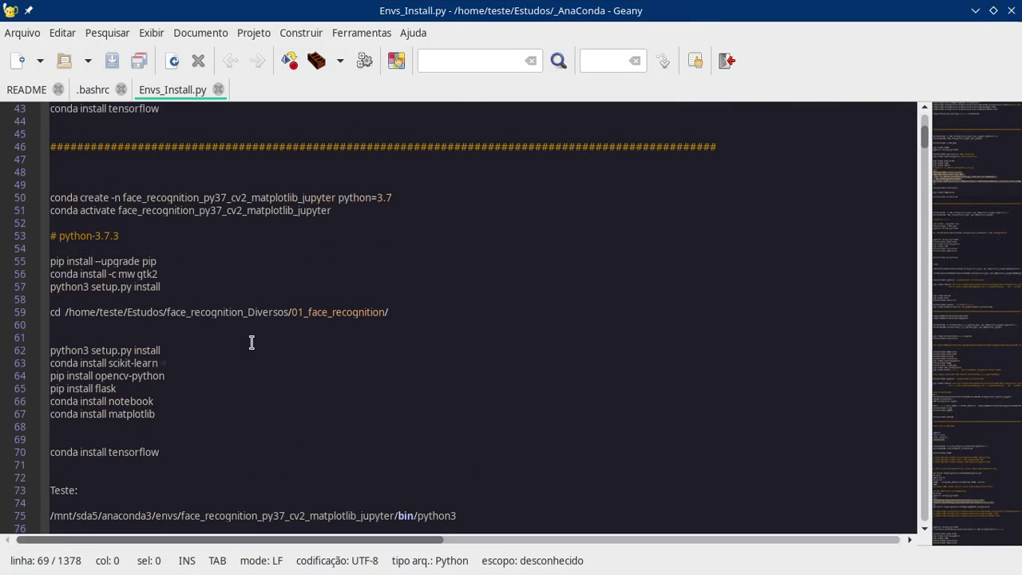
scroll(253, 345, "down", 1)
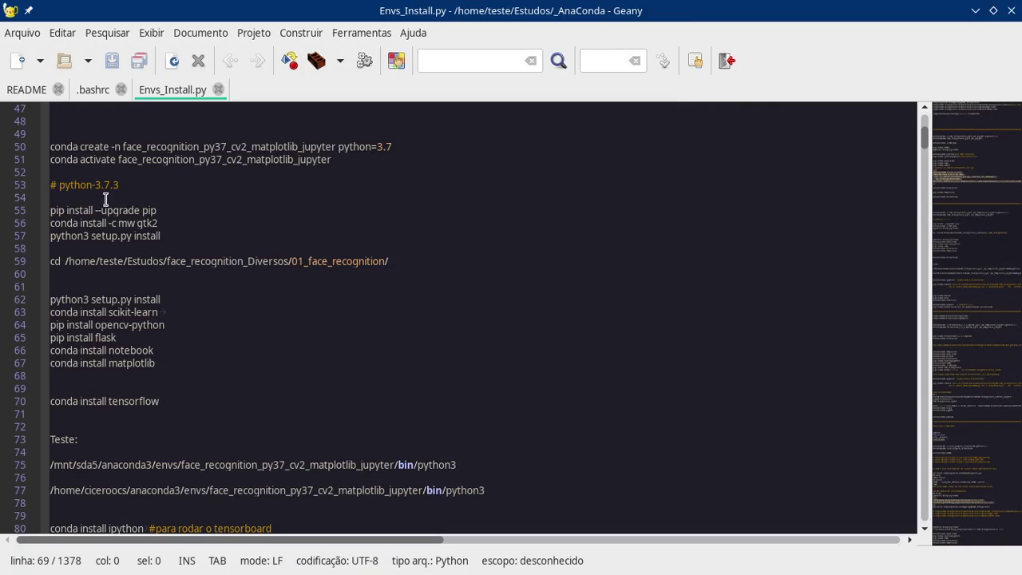
mouse_move(924, 137)
left_mouse_down()
mouse_move(922, 545)
mouse_move(911, 407)
mouse_move(911, 455)
mouse_move(906, 416)
mouse_move(895, 469)
mouse_move(906, 429)
mouse_move(909, 206)
mouse_move(926, 126)
mouse_move(926, 149)
left_mouse_up()
scroll(565, 274, "up", 20)
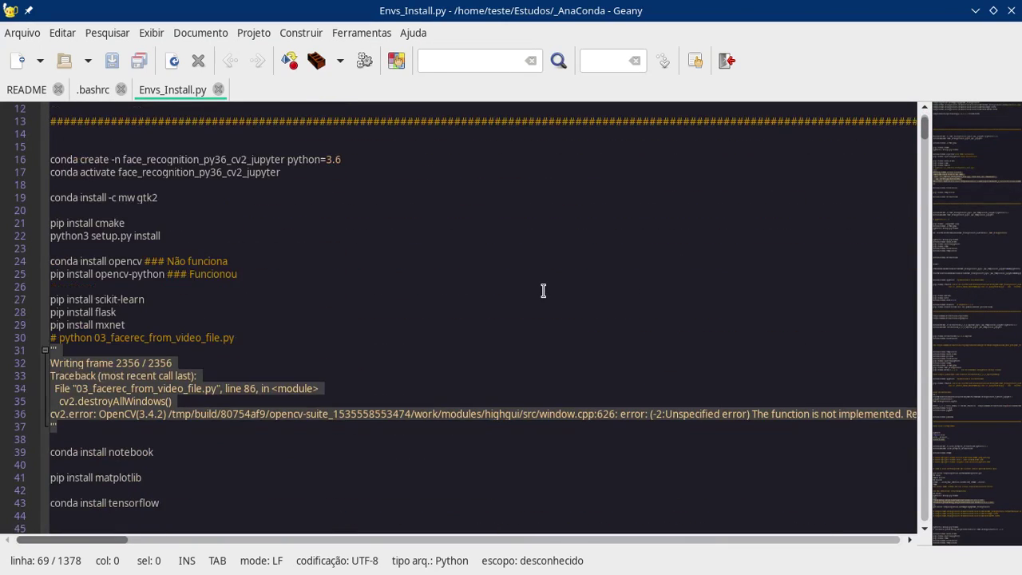
scroll(543, 291, "down", 15)
scroll(541, 291, "up", 5)
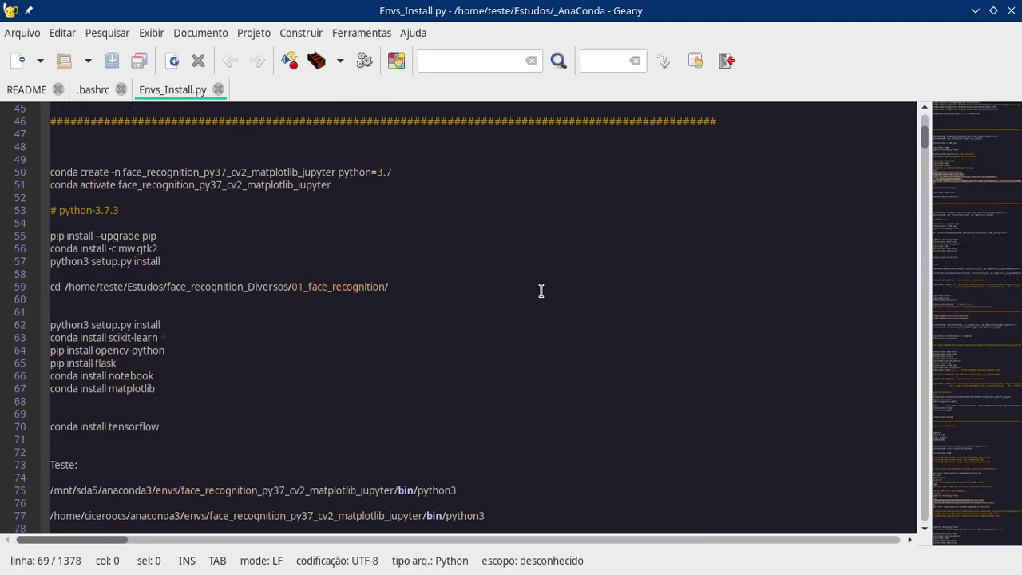
scroll(541, 290, "down", 1)
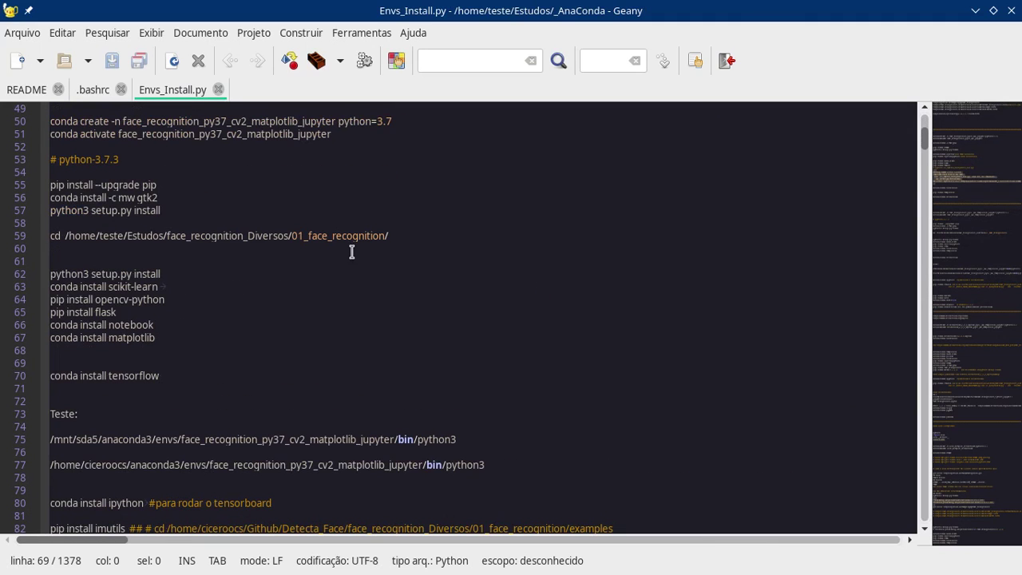
scroll(430, 236, "up", 1)
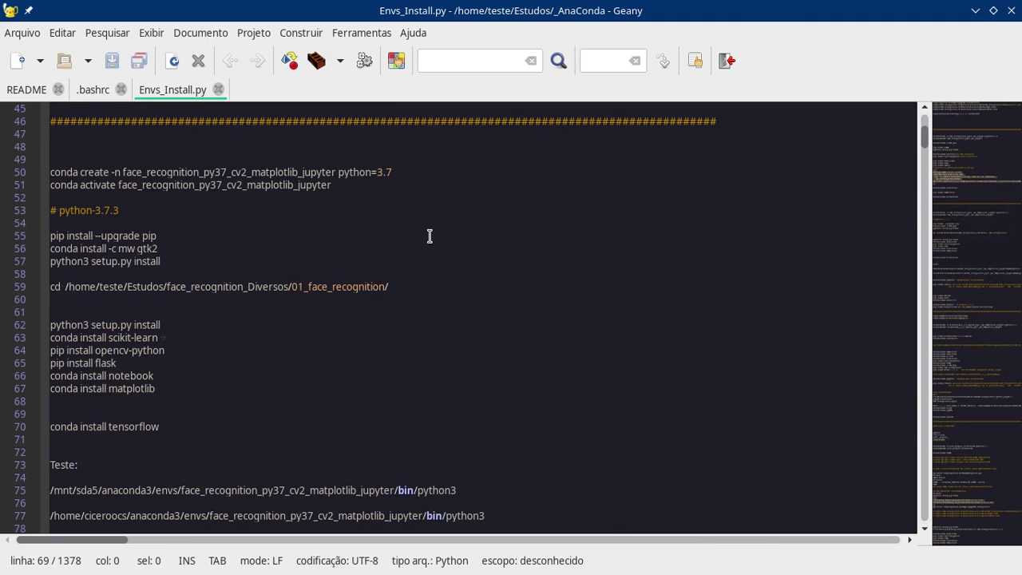
- Copy the conda create command for face_recognition_py37_cv2_matplotlib_jupyter with python=3.7 from Envs_Install.py, then highlight the package install lines below it
left_click_drag(422, 172, 15, 177)
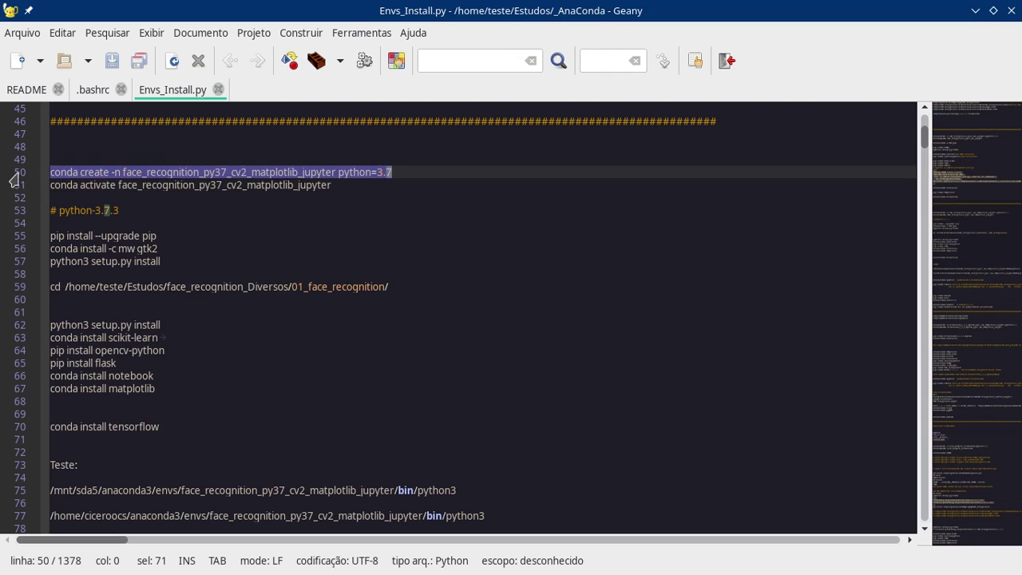
right_click(222, 178)
left_click(268, 249)
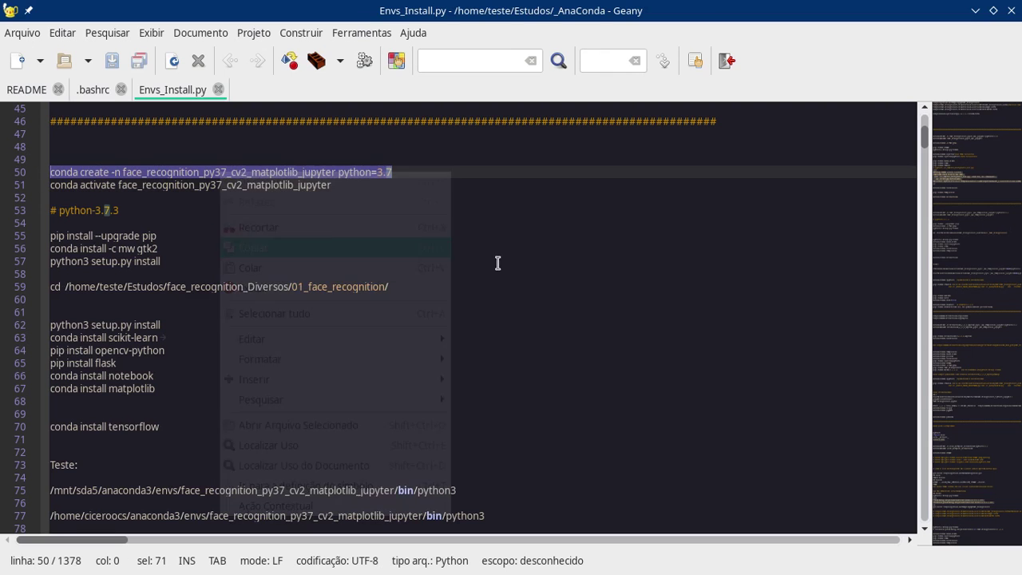
left_click_drag(64, 305, 111, 387)
left_click(277, 365)
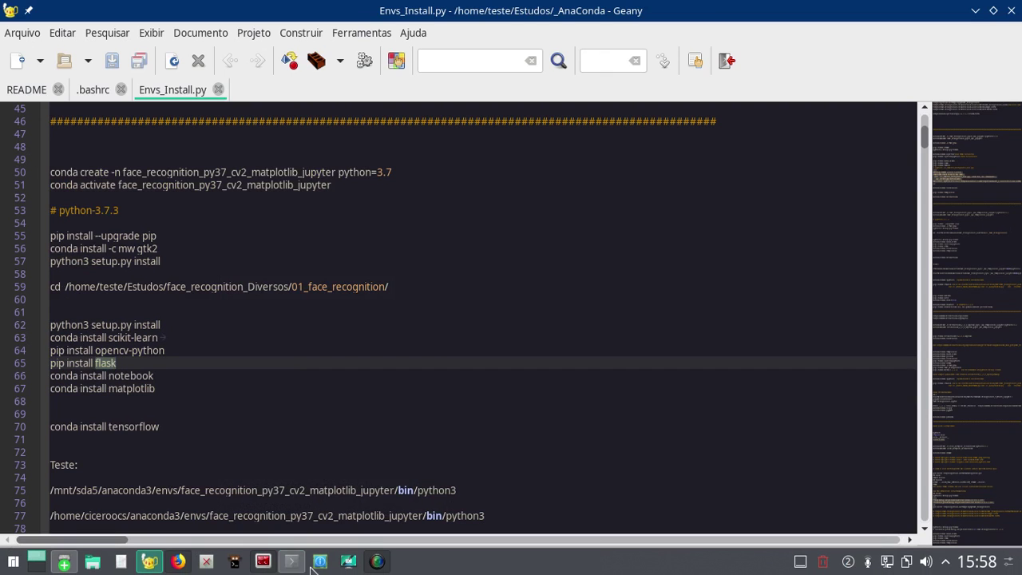
- Switch to Konsole, clear the terminal, and run the copied conda create command, accepting the package installation
left_click(292, 561)
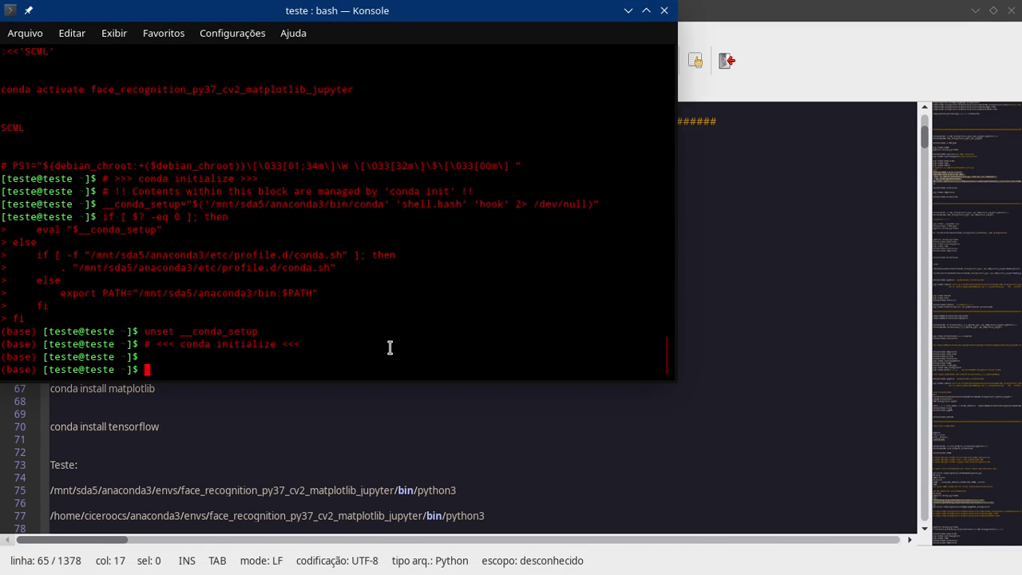
key("ctrl+l")
key("Return")
key("Return")
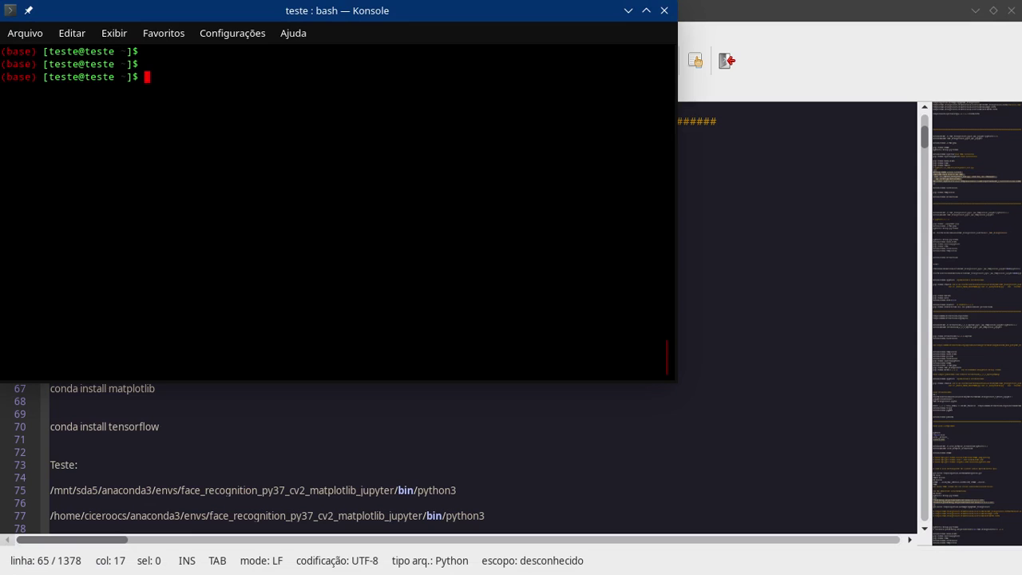
key("ctrl+shift+v")
key("Return")
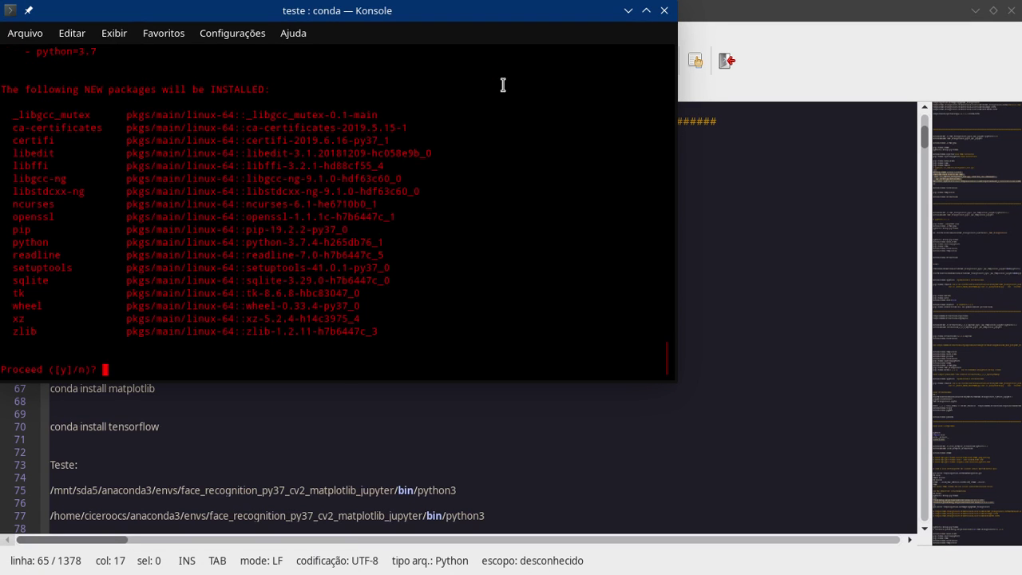
key("Return")
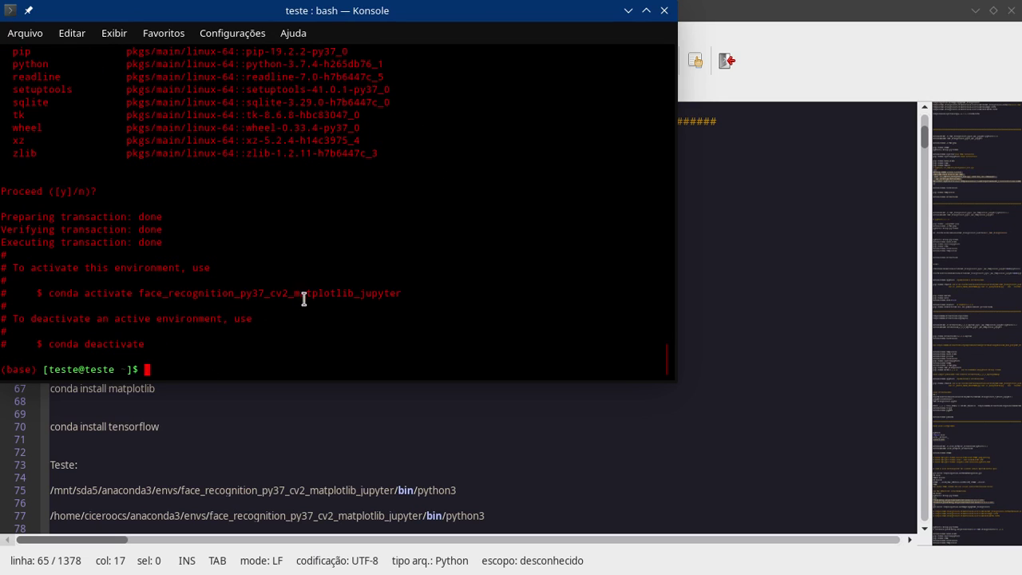
- Copy the suggested conda activate face_recognition_py37_cv2_matplotlib_jupyter command from the terminal output and run it at the prompt
left_click_drag(403, 291, 51, 292)
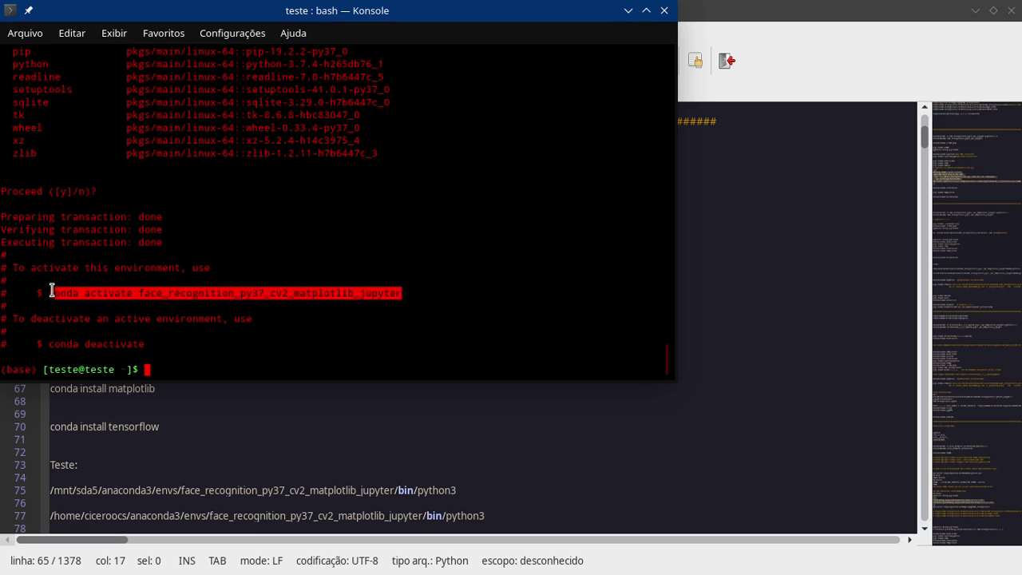
right_click(70, 293)
left_click(151, 299)
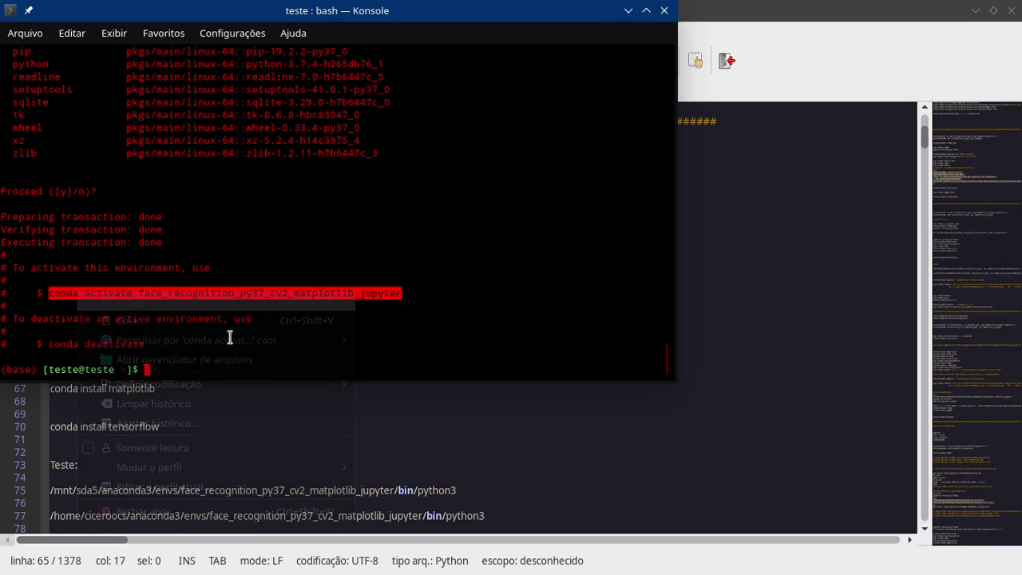
right_click(260, 364)
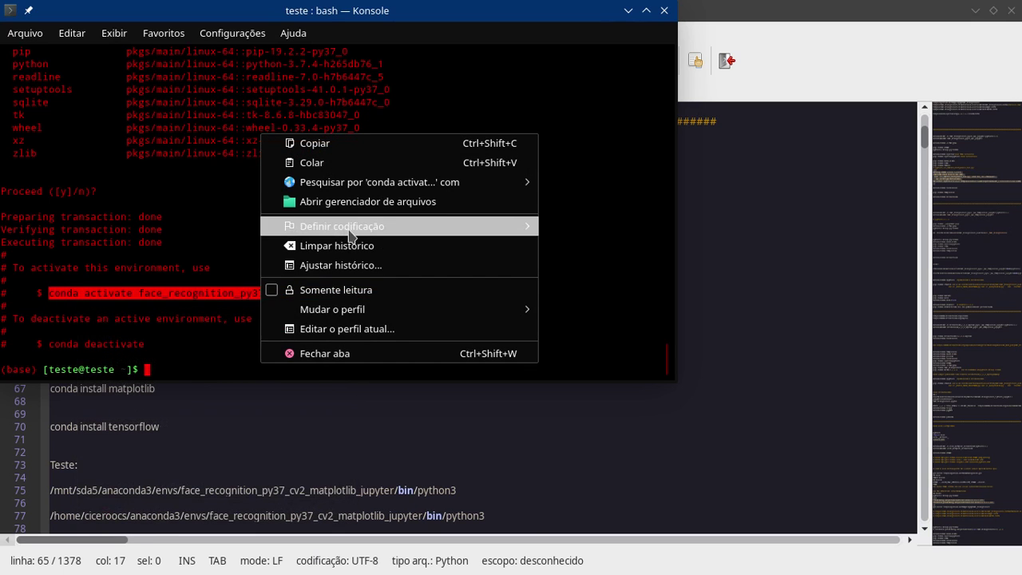
left_click(359, 162)
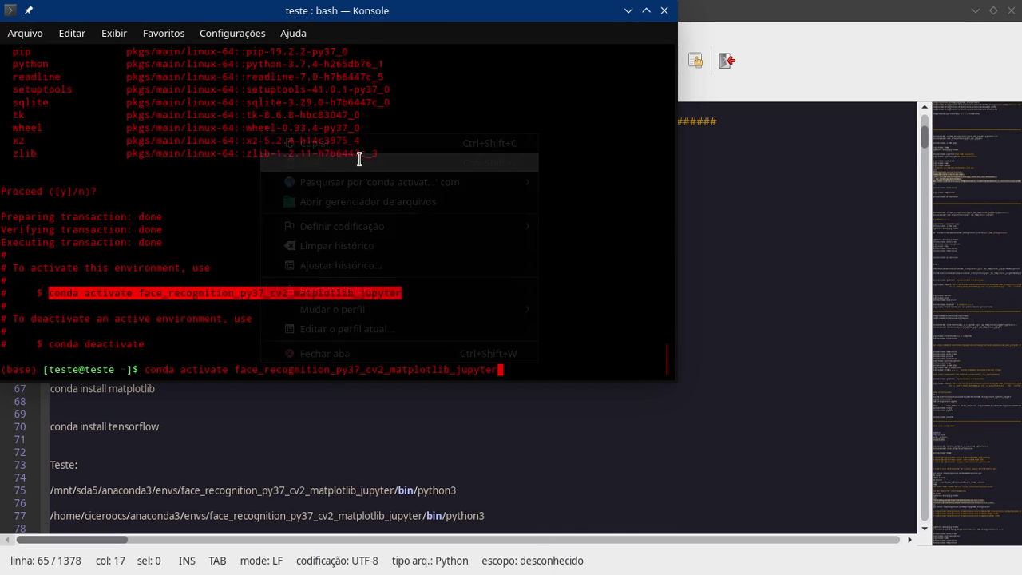
key("Return")
key("Return")
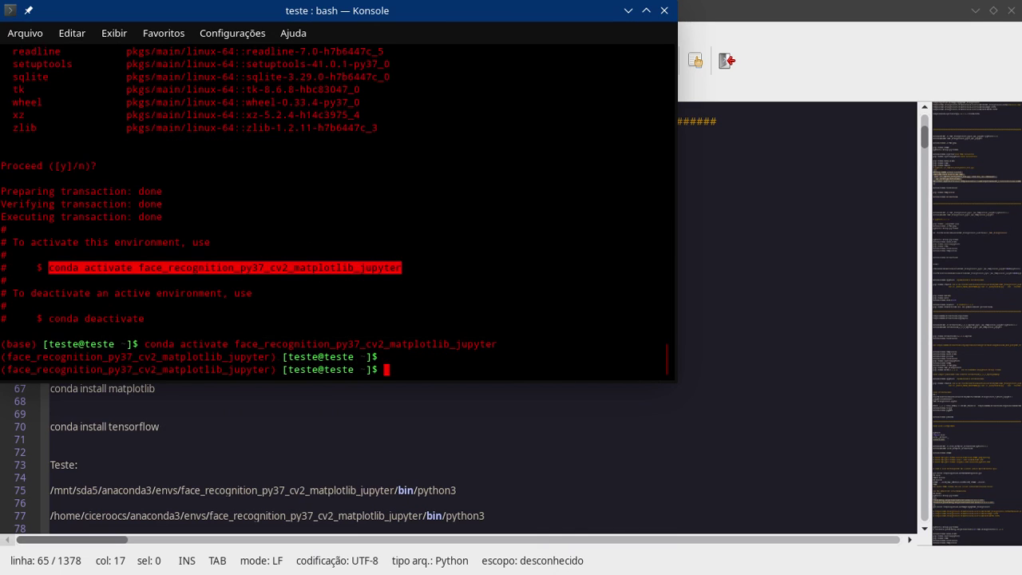
- Clear the terminal and start python in the activated environment to check its version
key("ctrl+l")
key("Return")
key("Return")
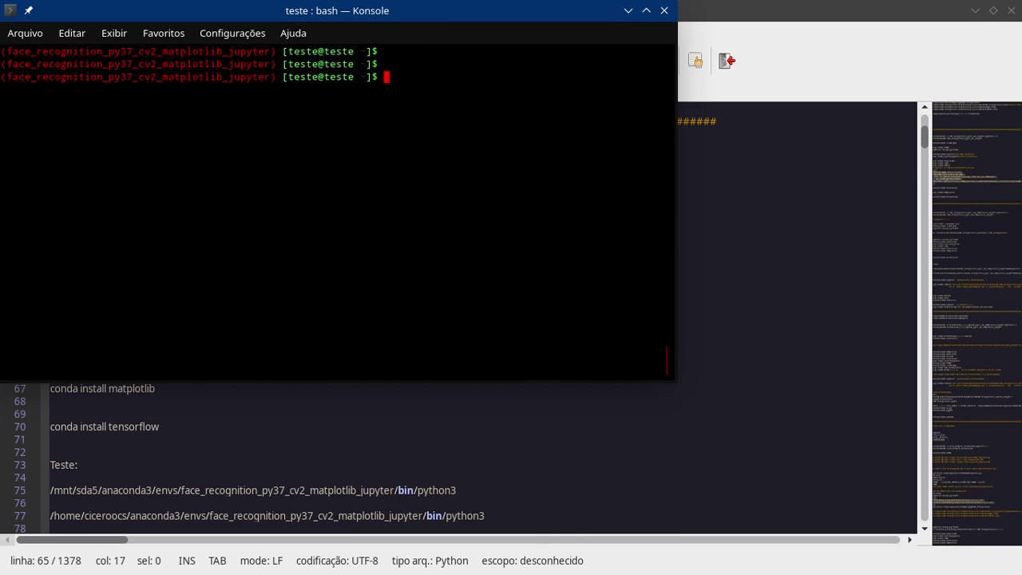
type("python")
key("Return")
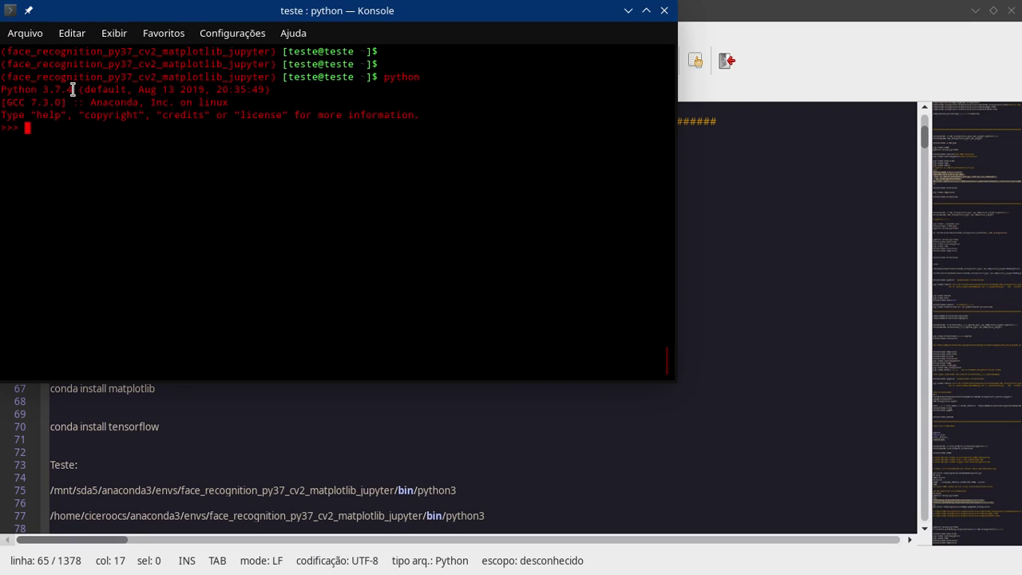
- Open a separate kitty terminal, start the system python there to compare its version with the environment's, and close that terminal
mouse_move(151, 565)
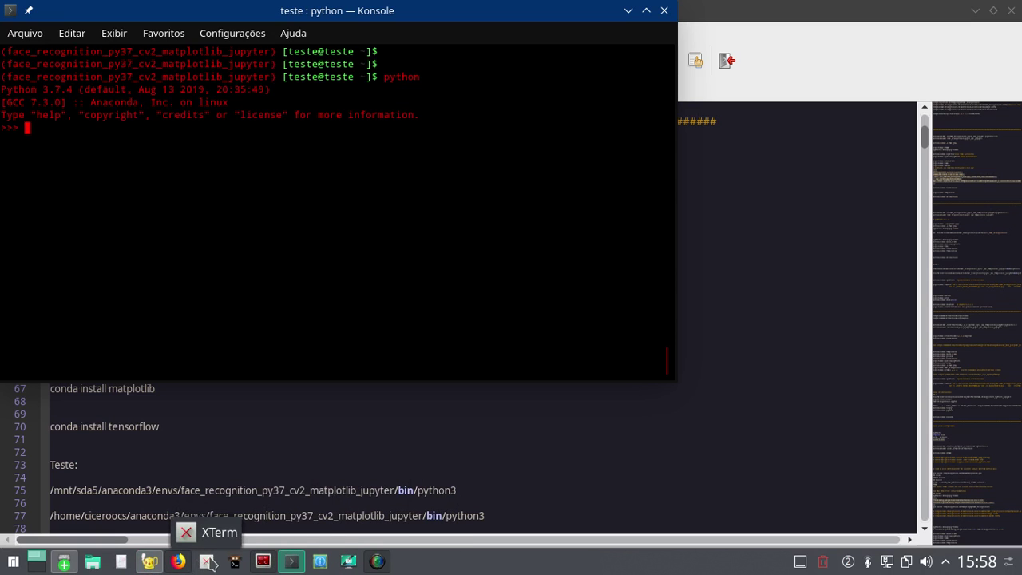
left_click(235, 562)
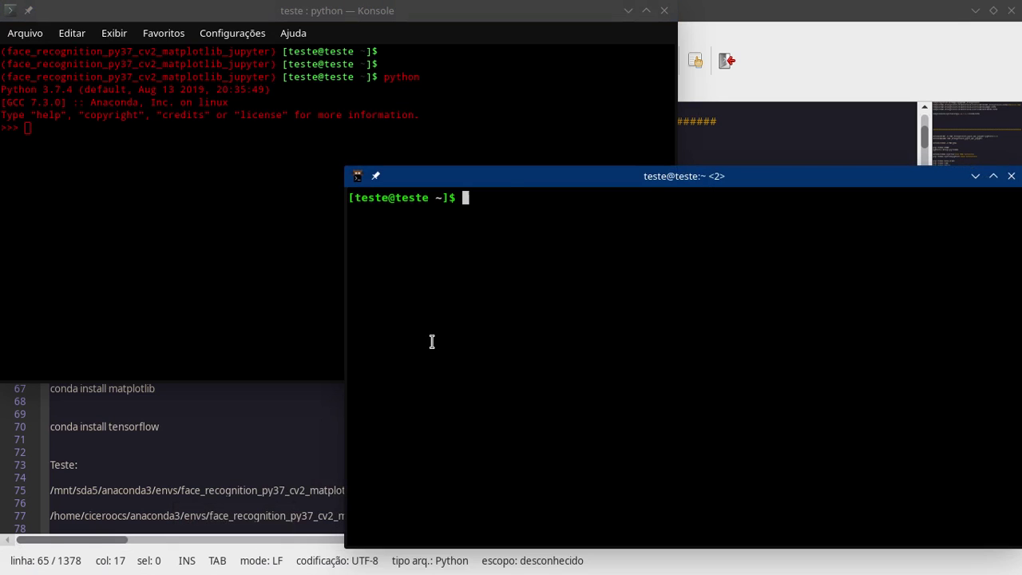
type("python")
key("Return")
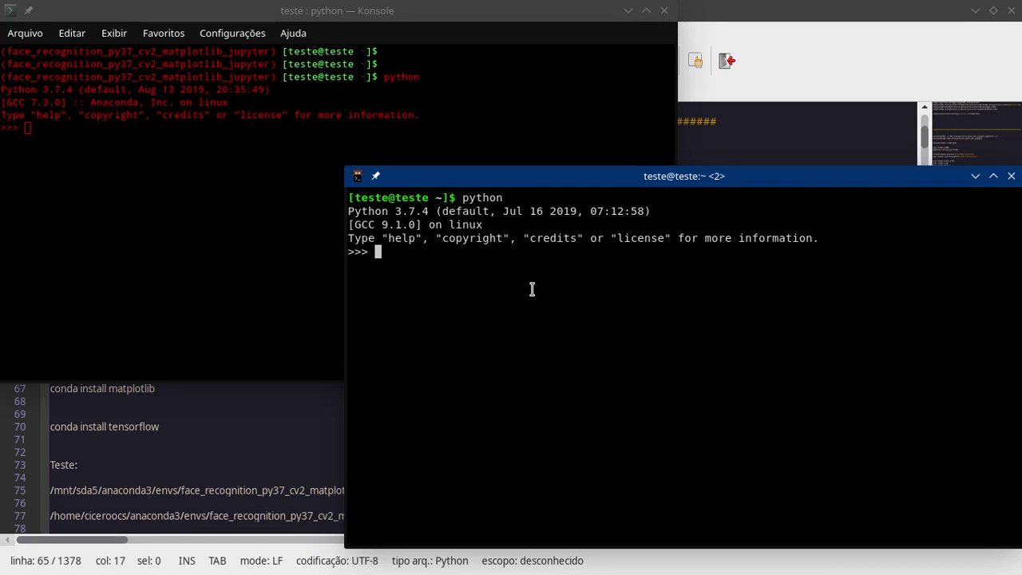
left_click_drag(532, 289, 295, 167)
left_click(659, 275)
left_click(1010, 176)
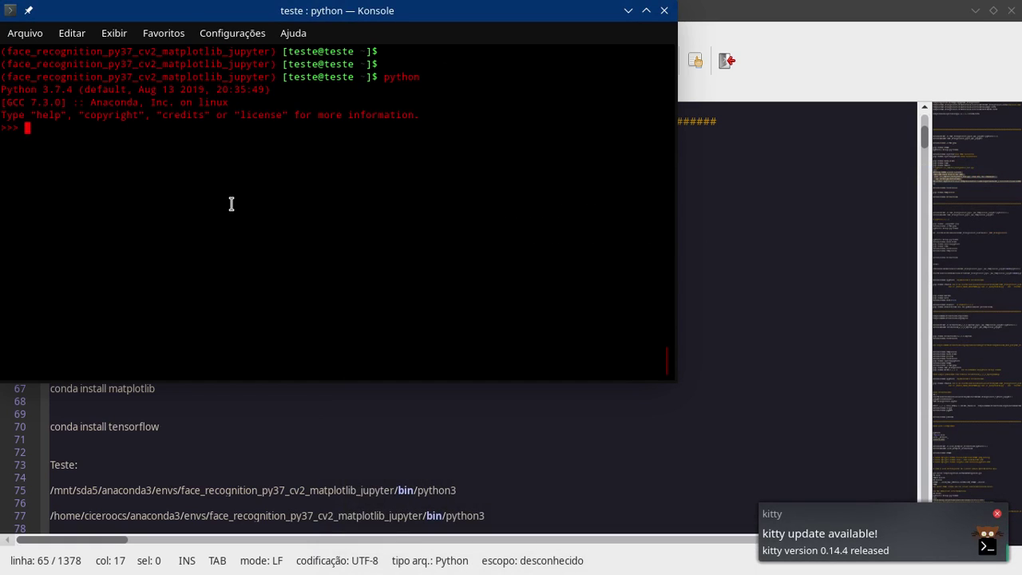
- Exit the Python interpreter in Konsole and copy the pip install --upgrade pip line from Envs_Install.py in Geany
key("ctrl+d")
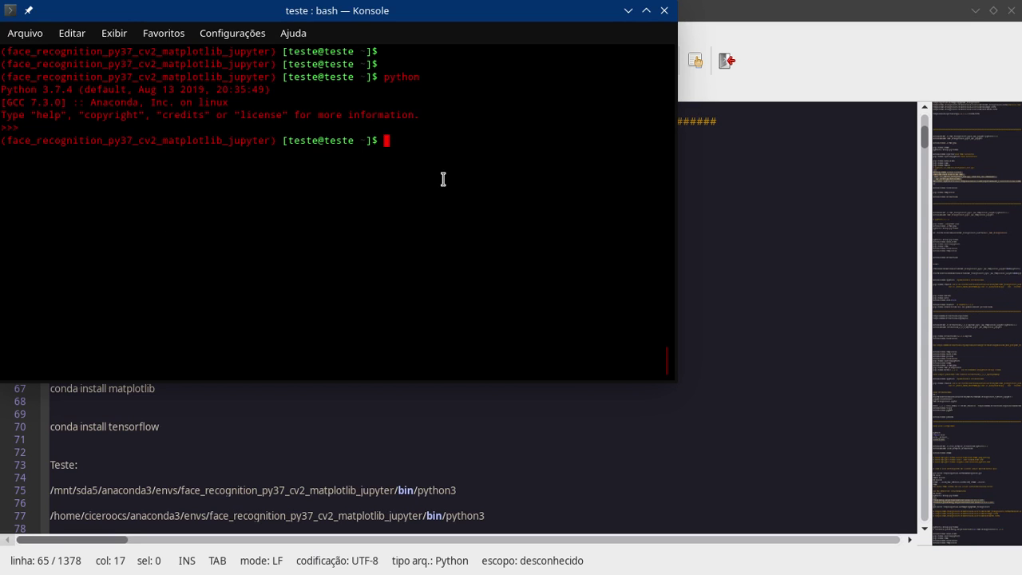
left_click_drag(463, 11, 540, 89)
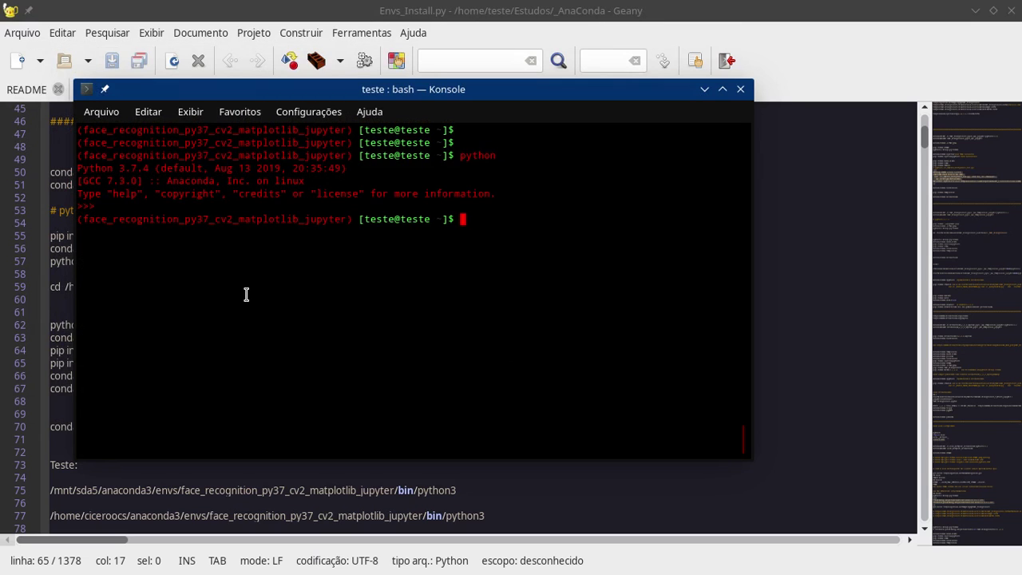
left_click(68, 298)
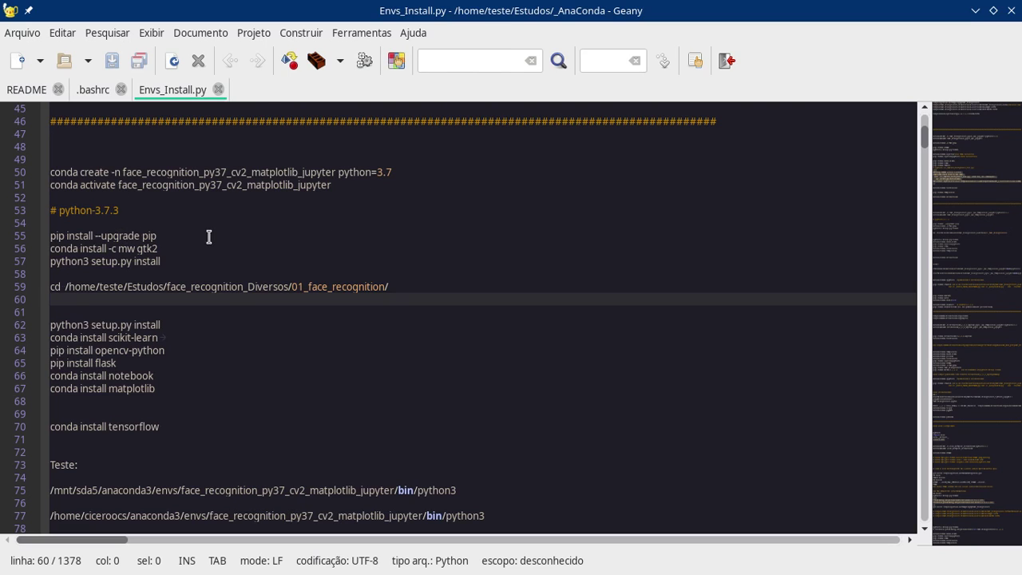
left_click_drag(179, 238, 36, 237)
right_click(135, 239)
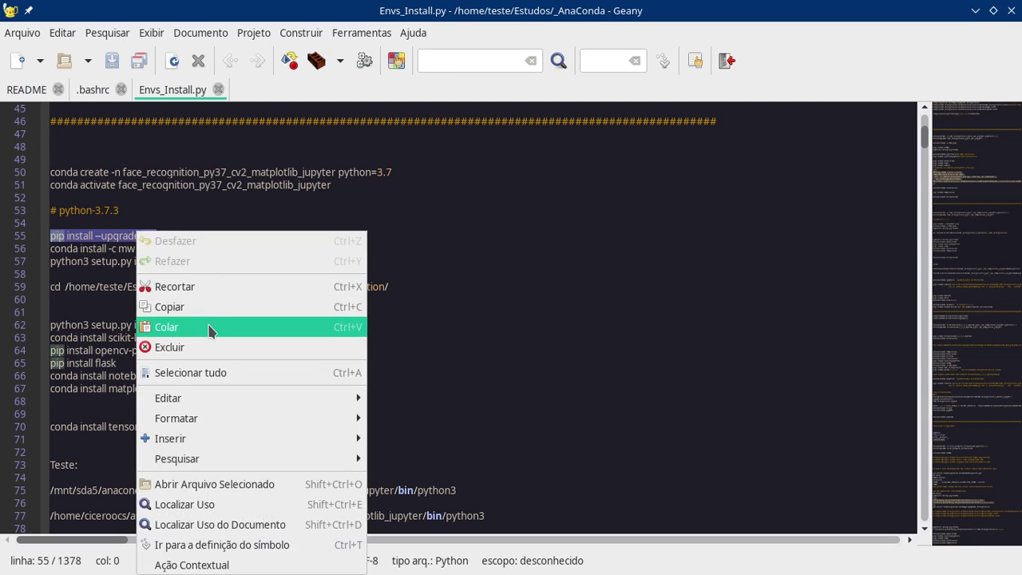
left_click(184, 307)
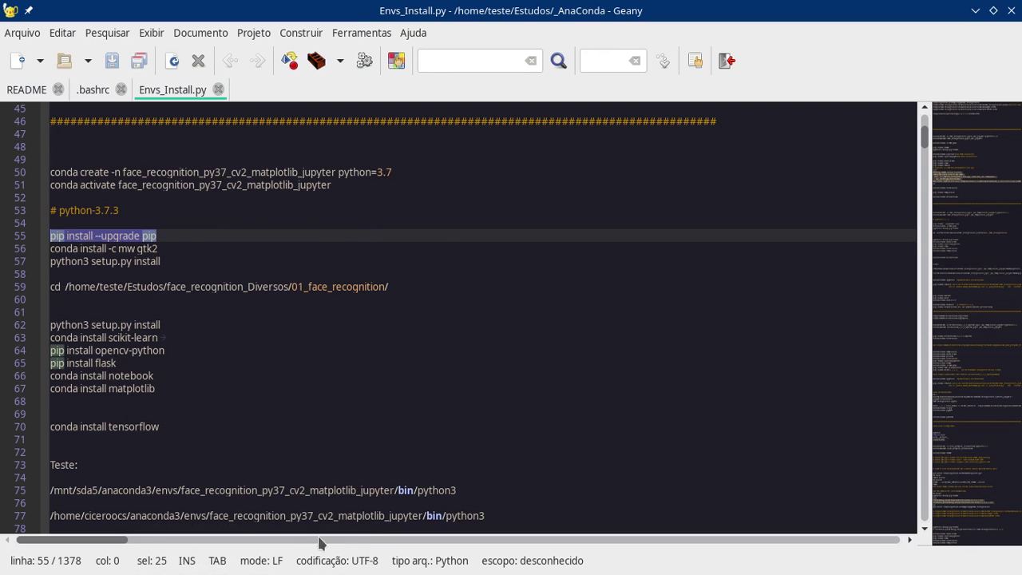
- Switch to Konsole and run the copied pip install --upgrade pip command in the active environment
mouse_move(323, 569)
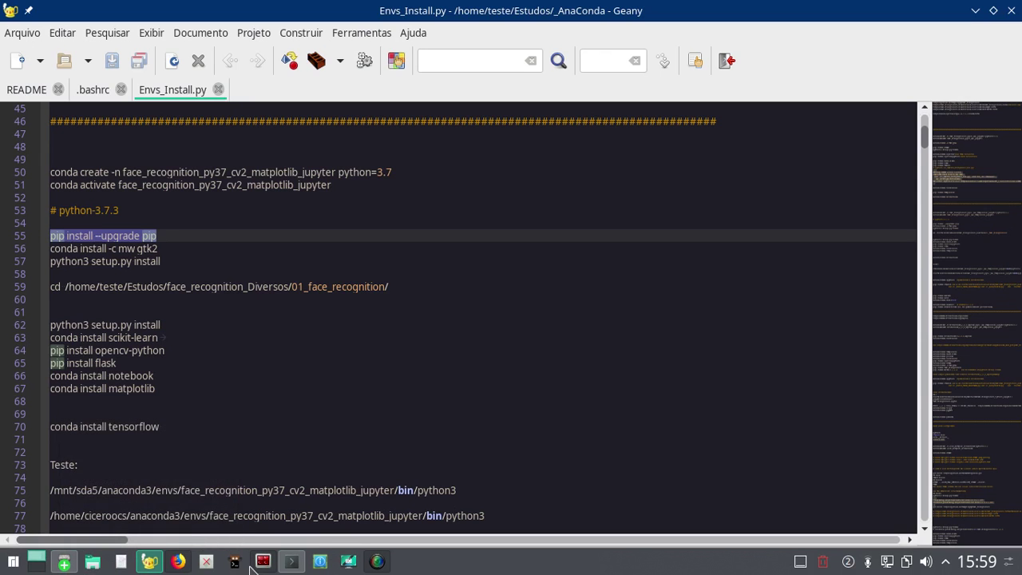
left_click(291, 562)
right_click(400, 238)
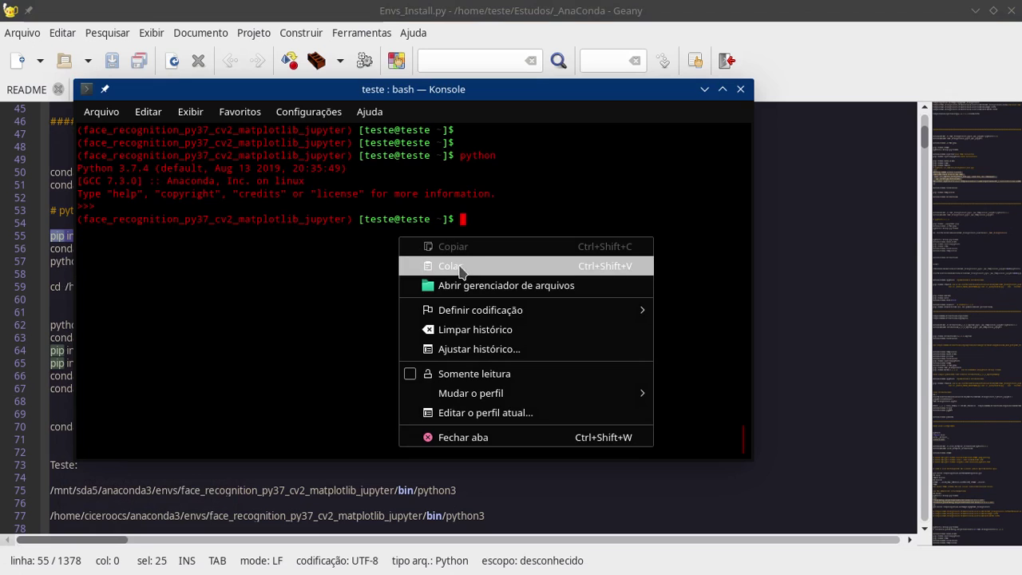
left_click(459, 265)
key("Return")
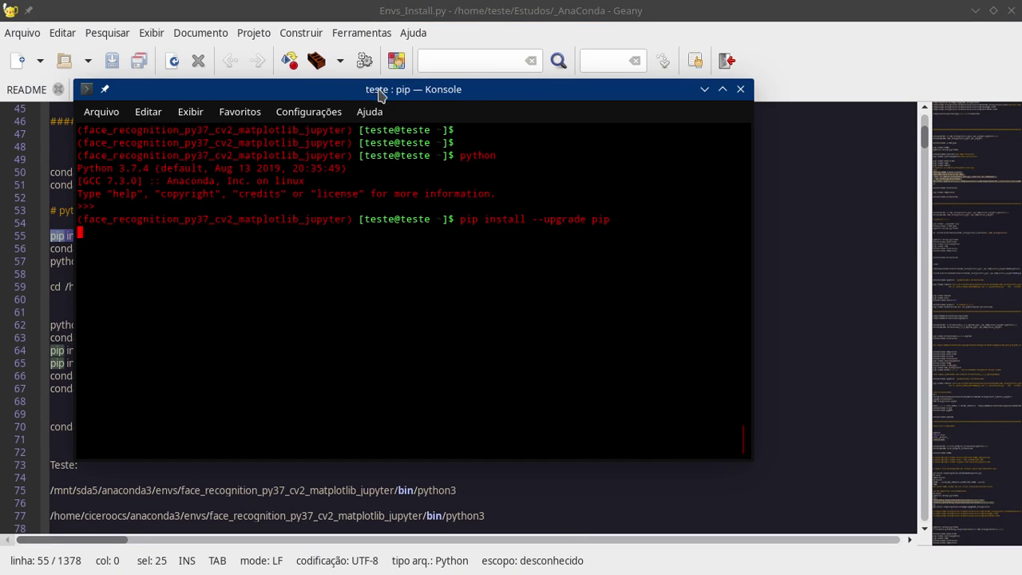
- Move the Konsole window aside and copy the conda install -c mw gtk2 line from Envs_Install.py in Geany
left_click_drag(372, 90, 572, 162)
left_click_drag(180, 249, 49, 249)
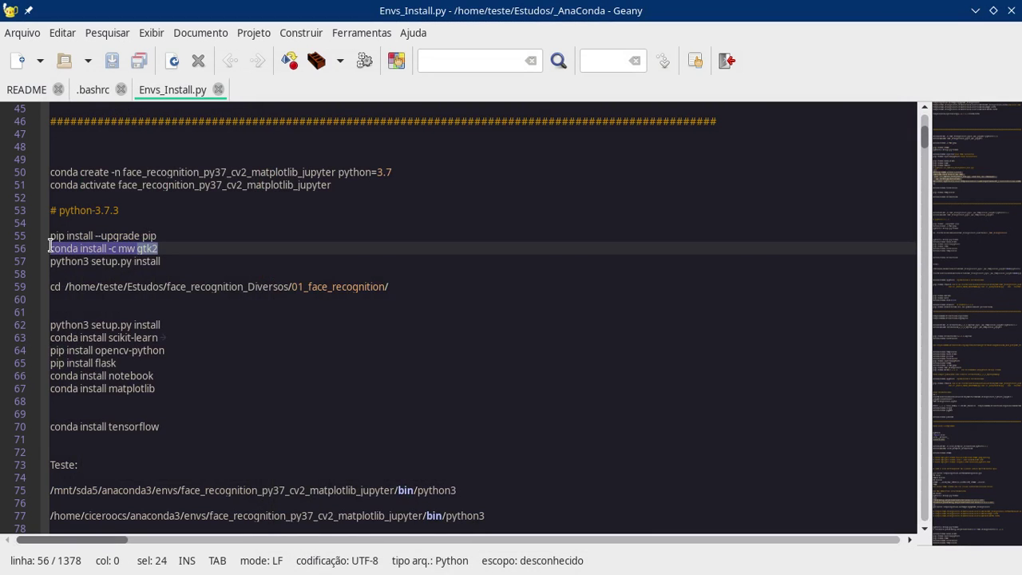
right_click(122, 248)
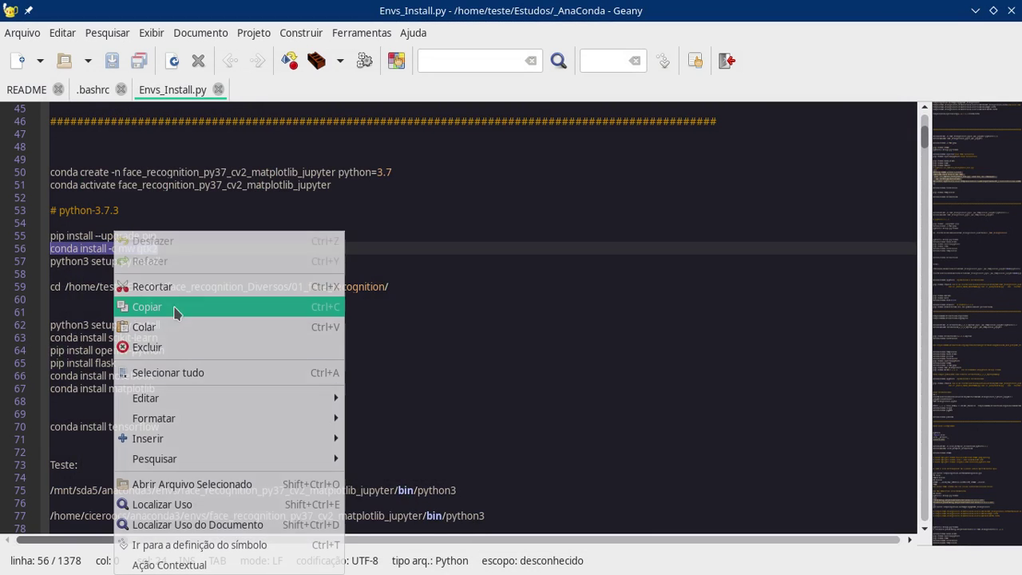
left_click(147, 307)
left_click(177, 254)
left_click(178, 248)
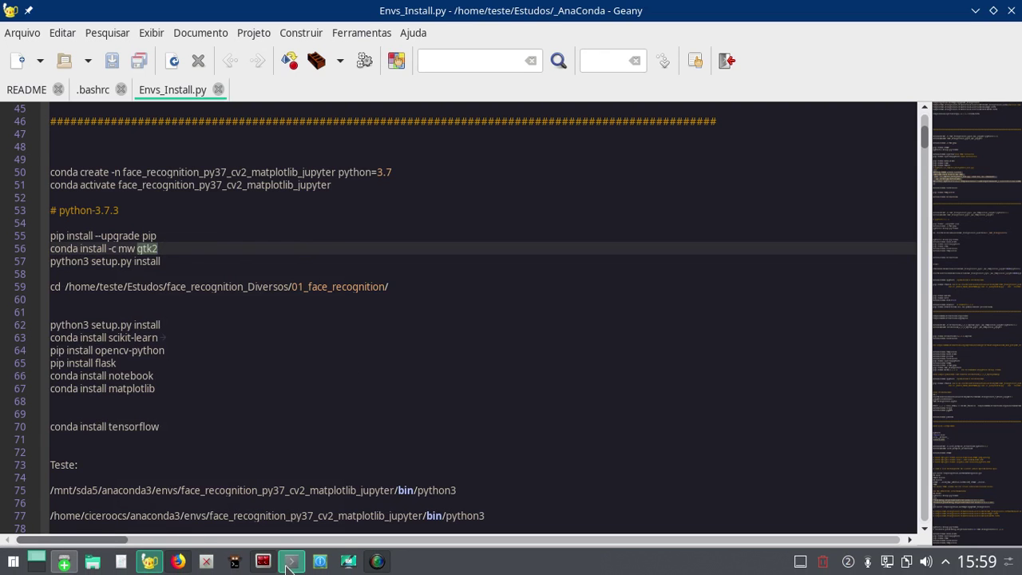
- Switch to Konsole and run the copied conda install -c mw gtk2 command, accepting the package installation
left_click(292, 561)
right_click(714, 425)
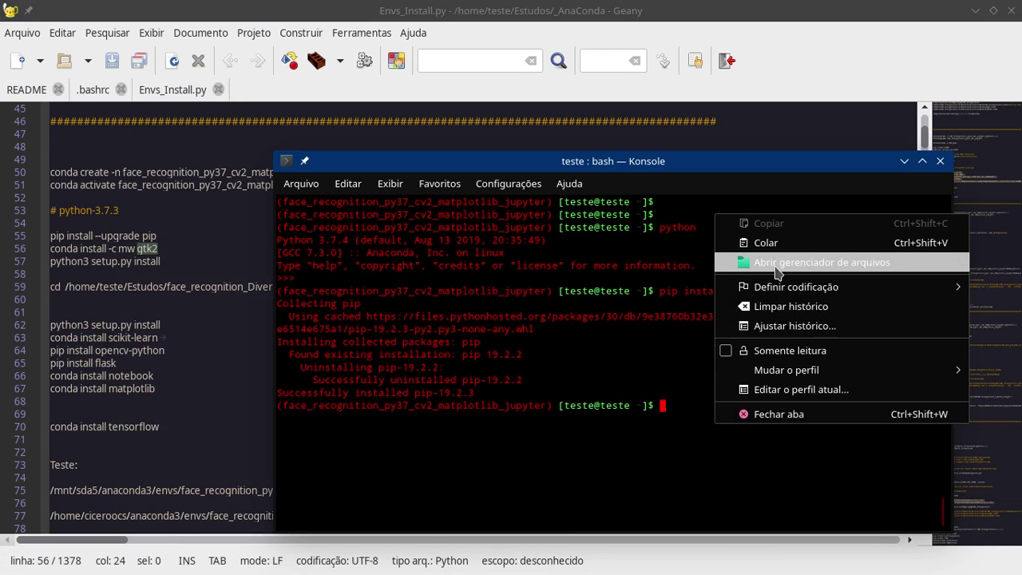
left_click(774, 243)
key("Return")
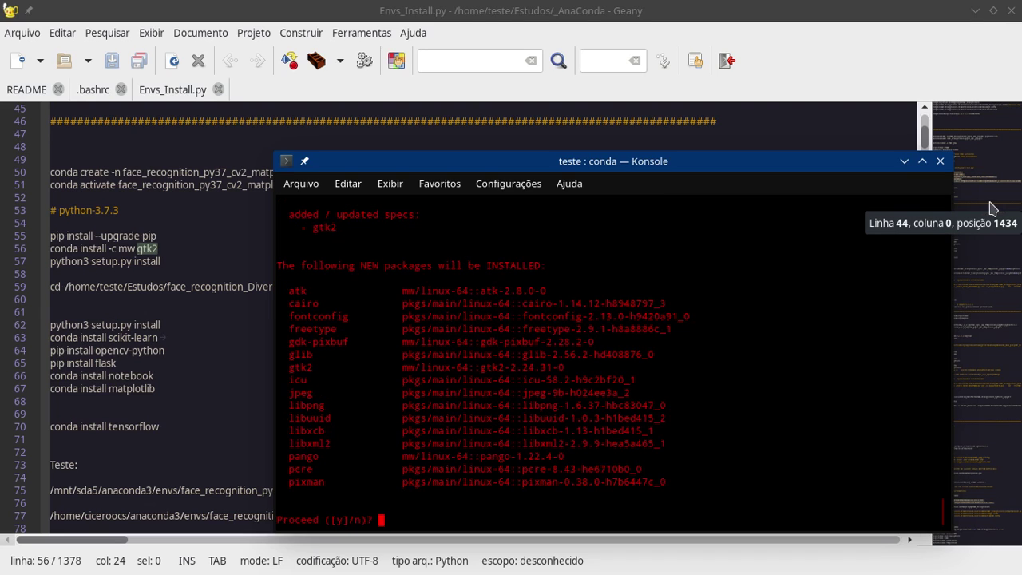
key("Return")
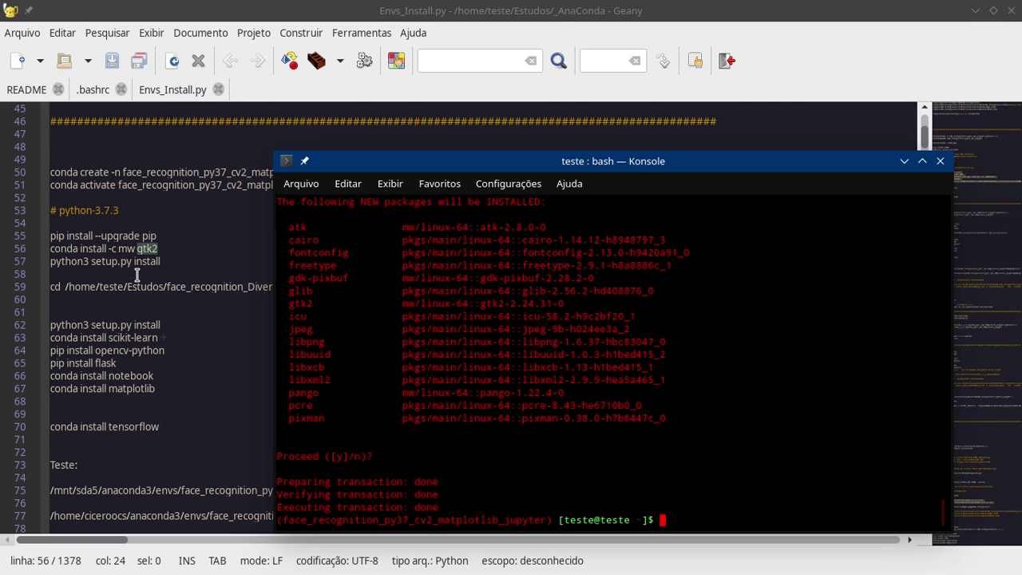
- In Geany, copy the cd /home/teste/Estudos/face_recognition_Diversos/01_face_recognition/ line from Envs_Install.py
left_click_drag(172, 260, 131, 249)
left_click_drag(293, 286, 53, 287)
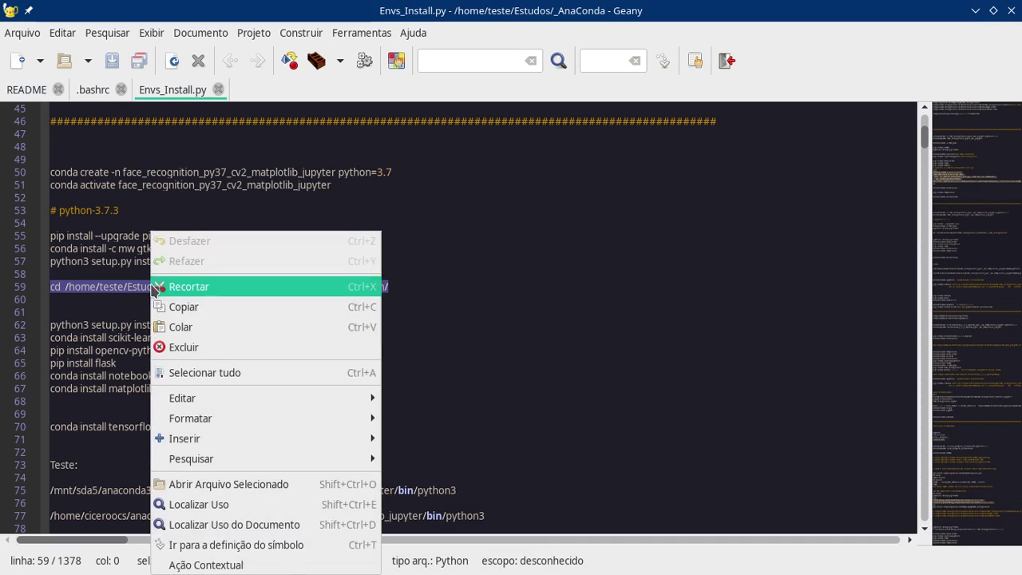
right_click(151, 289)
left_click(206, 307)
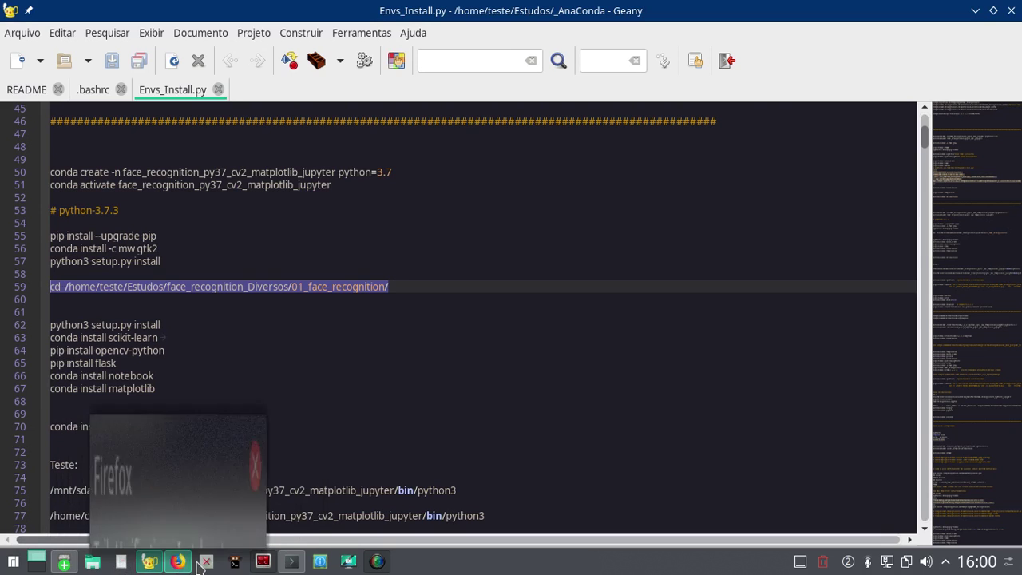
mouse_move(74, 566)
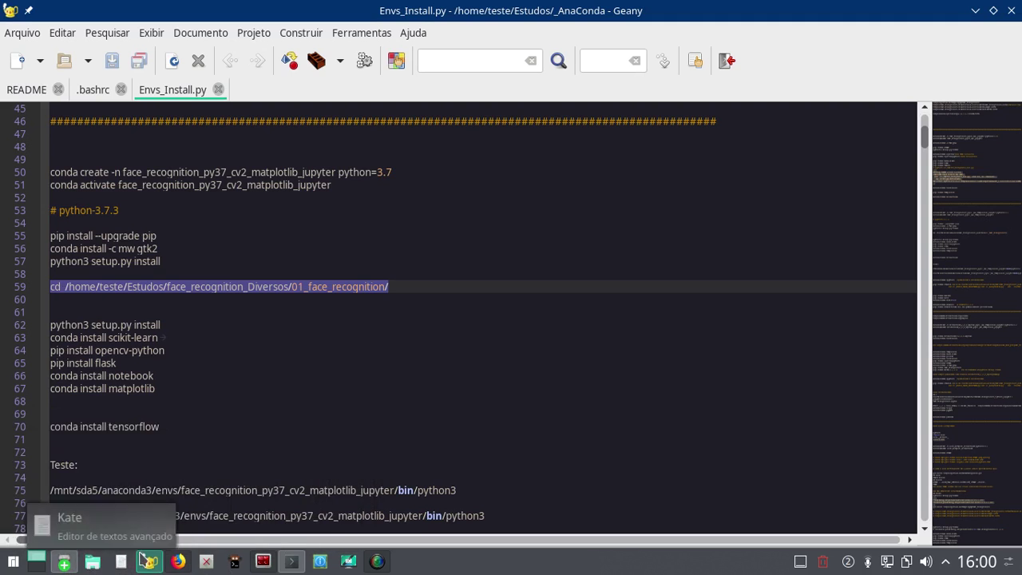
- Open the Thunar file manager from the system applications of the application launcher
scroll(239, 449, "up", 2)
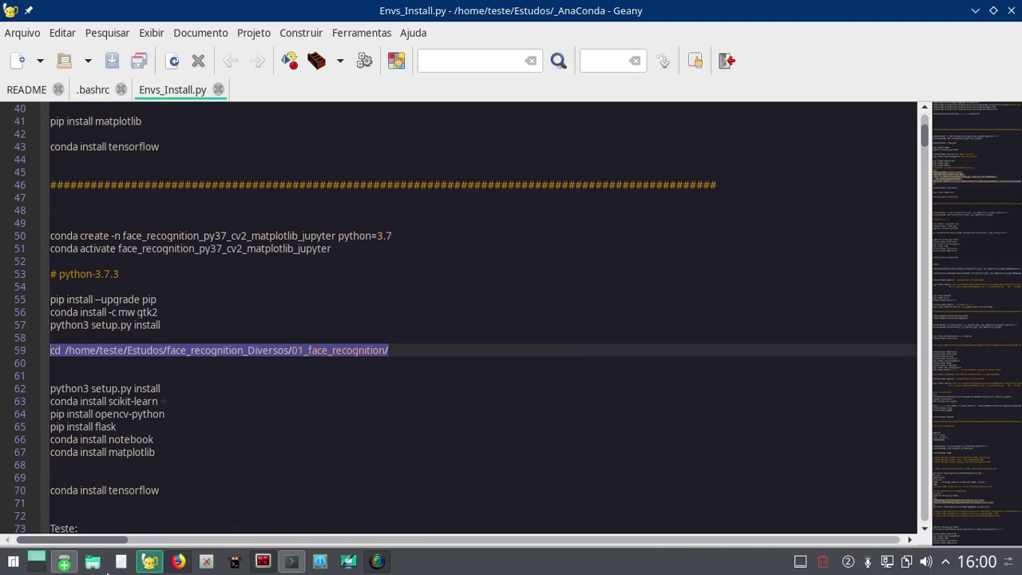
left_click(13, 561)
left_click(106, 500)
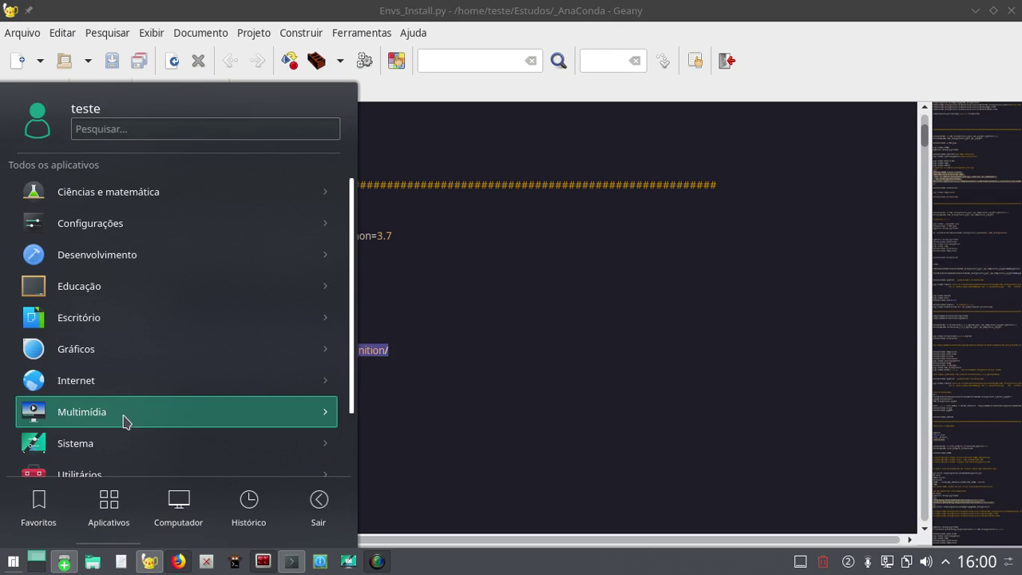
scroll(130, 319, "down", 1)
left_click(128, 374)
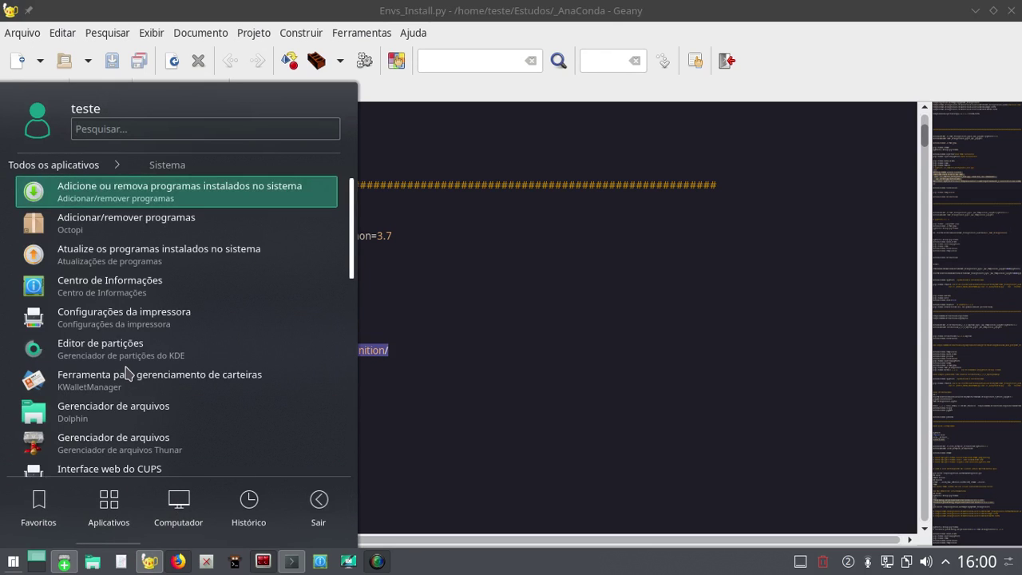
scroll(129, 375, "down", 5)
scroll(132, 391, "down", 3)
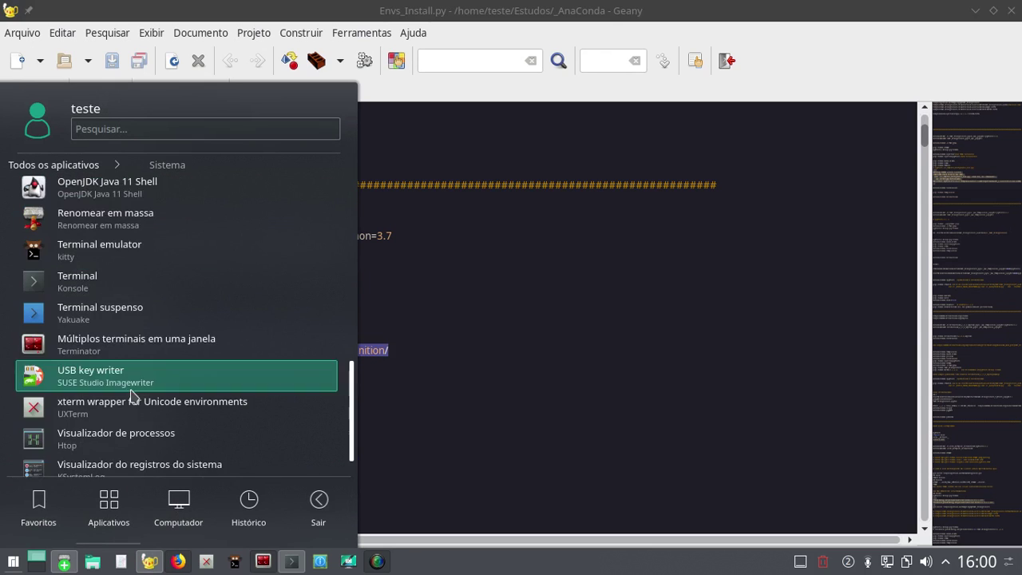
scroll(133, 421, "up", 3)
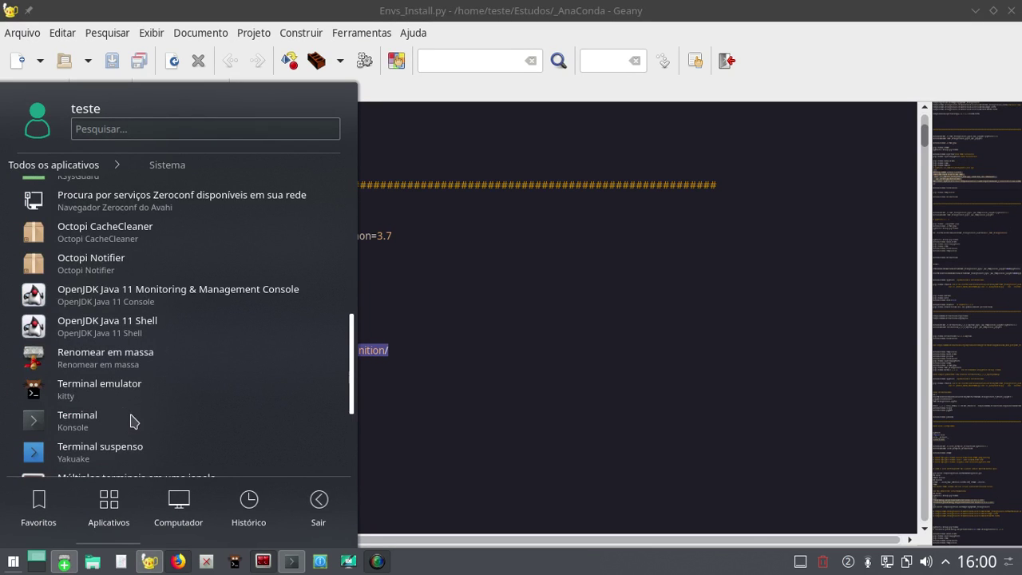
scroll(134, 420, "up", 2)
scroll(132, 421, "down", 1)
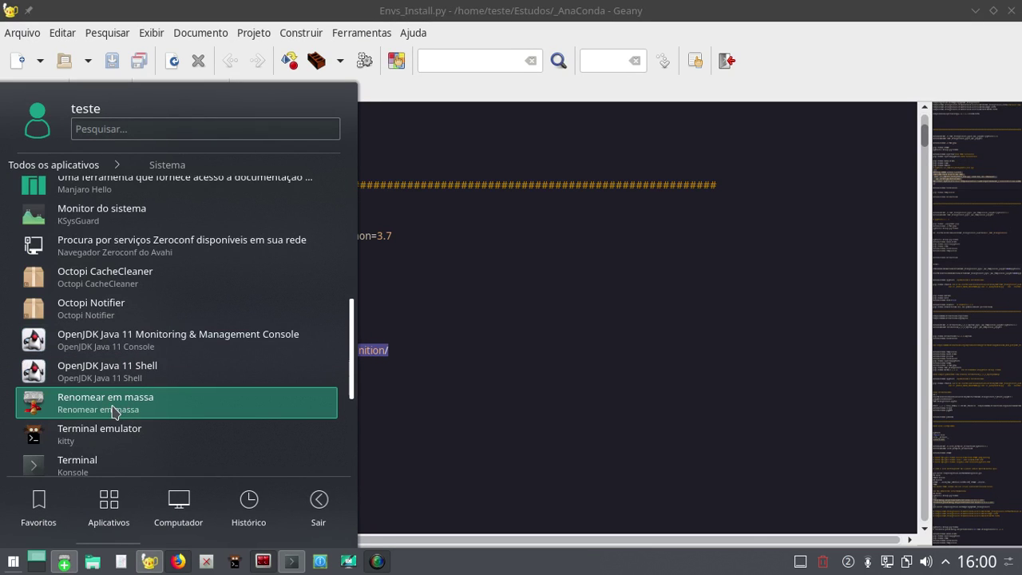
scroll(191, 392, "up", 8)
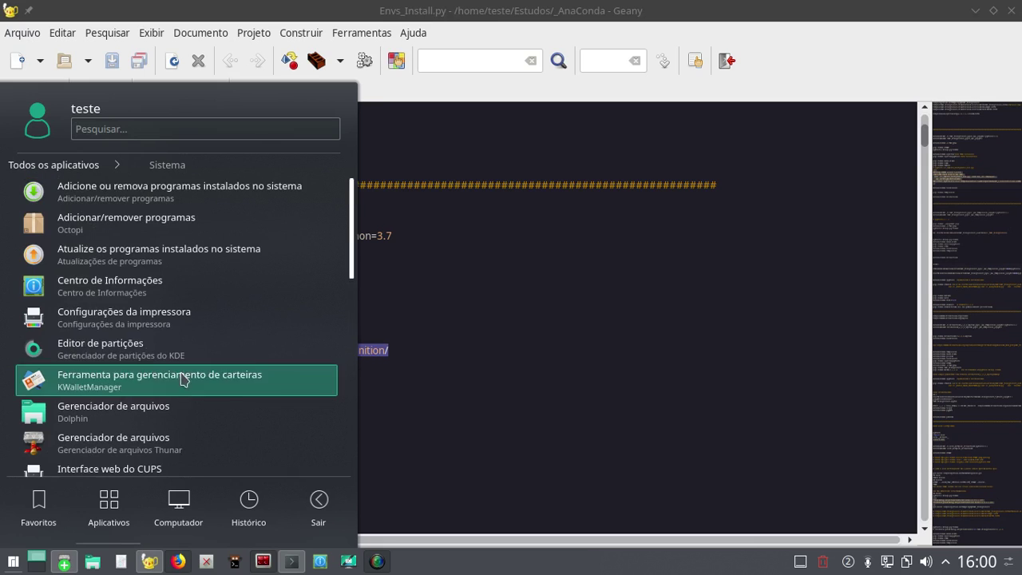
scroll(179, 369, "down", 3)
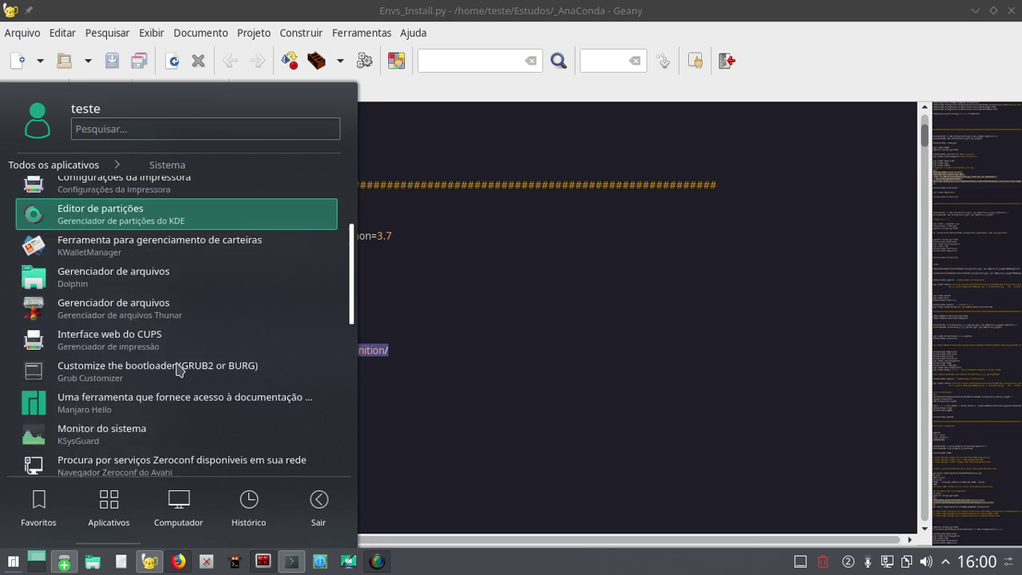
scroll(179, 369, "down", 3)
left_click(142, 226)
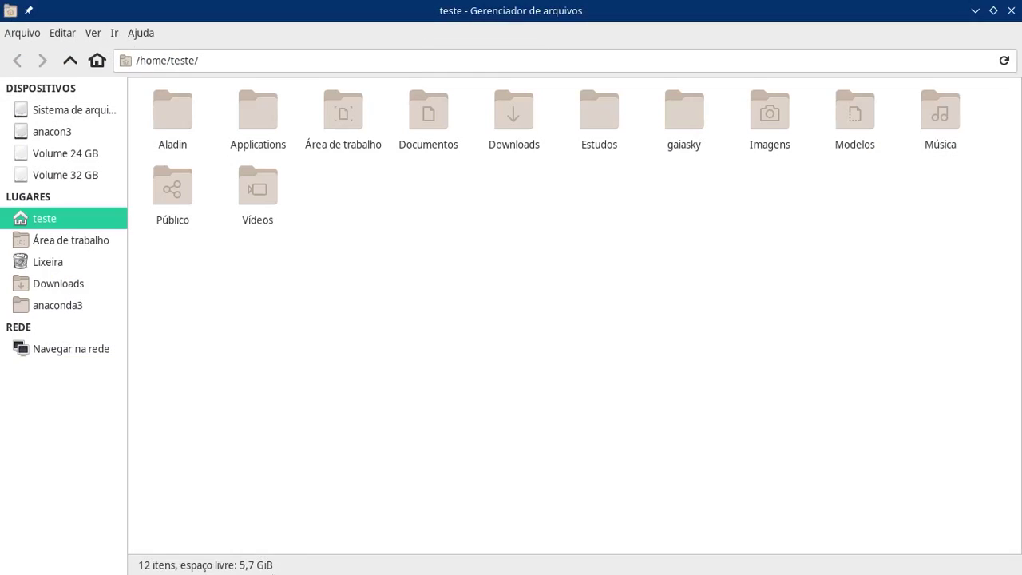
- Add the Thunar file manager to the application launcher's favourites
mouse_move(153, 572)
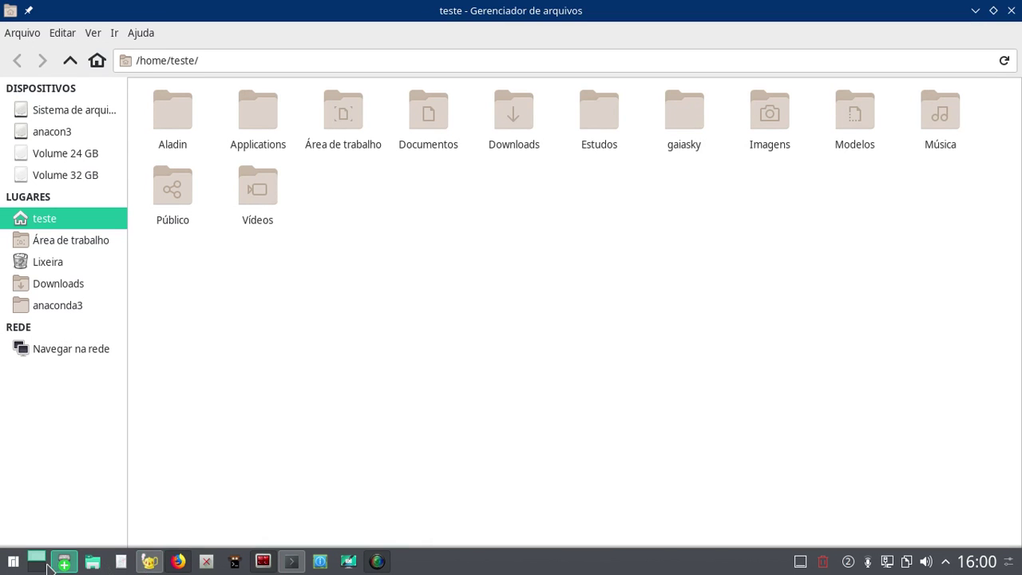
left_click(13, 562)
left_click(109, 511)
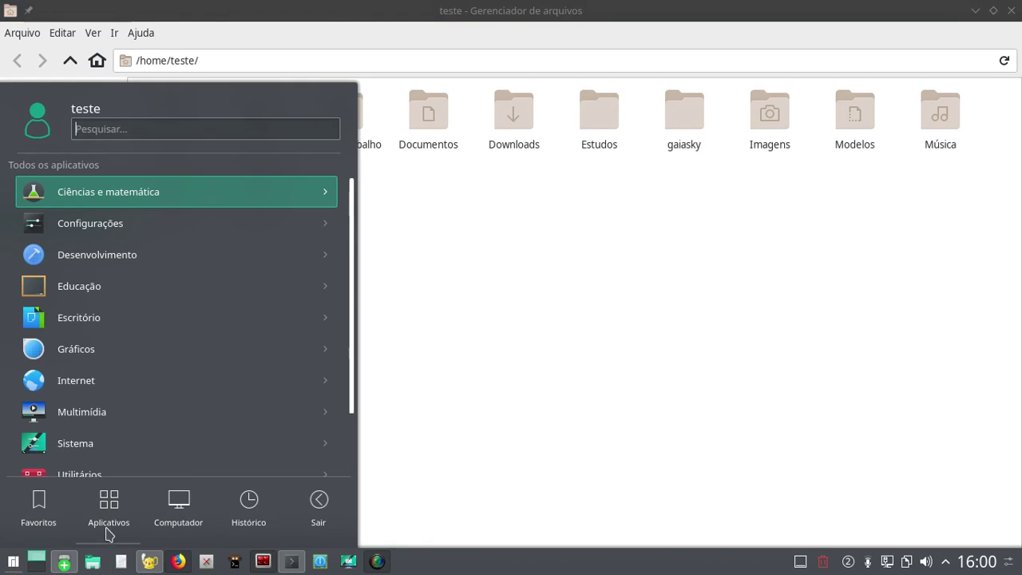
scroll(123, 411, "down", 1)
left_click(111, 436)
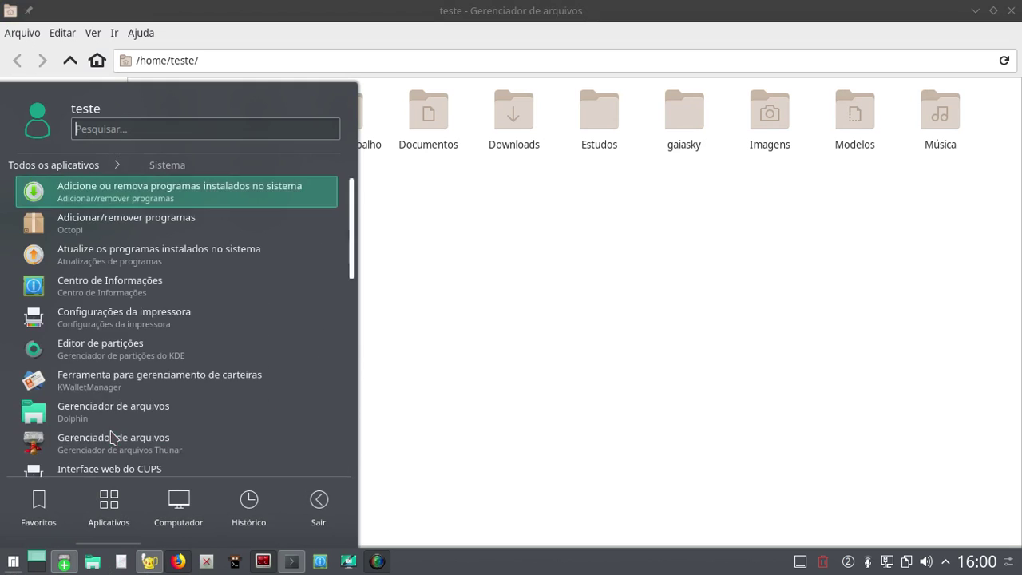
scroll(150, 372, "down", 3)
scroll(213, 383, "down", 2)
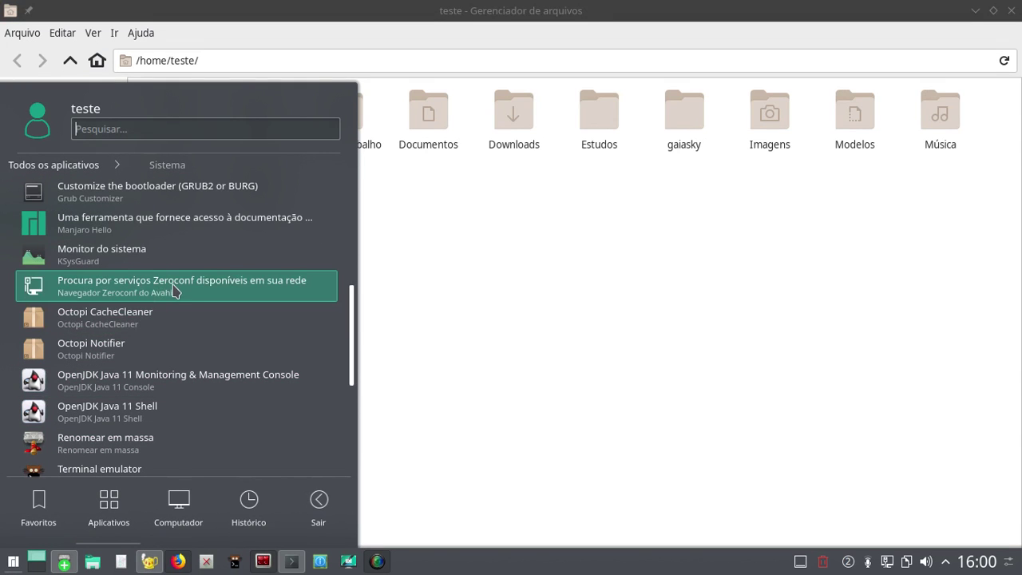
scroll(173, 291, "down", 2)
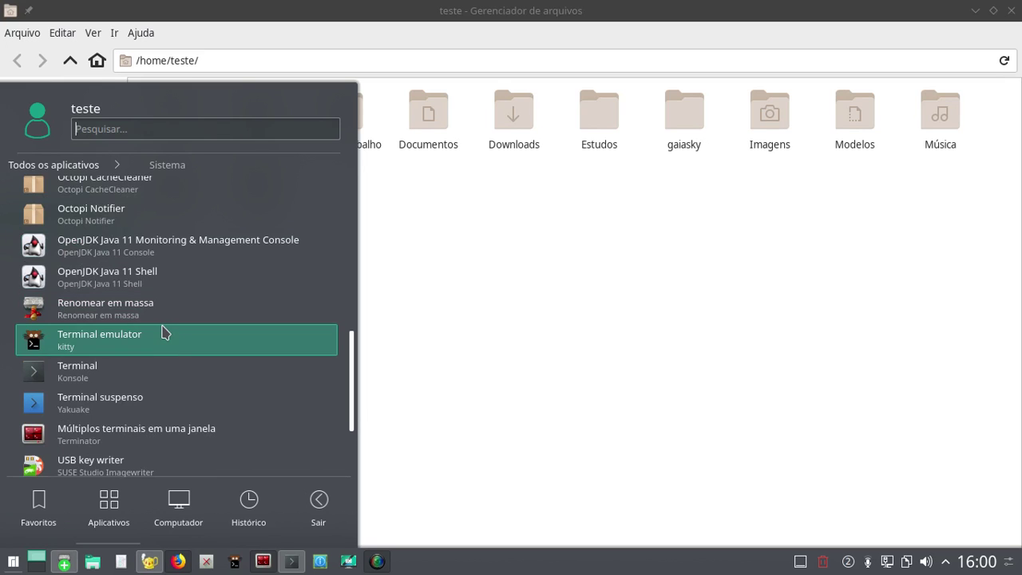
scroll(163, 336, "up", 4)
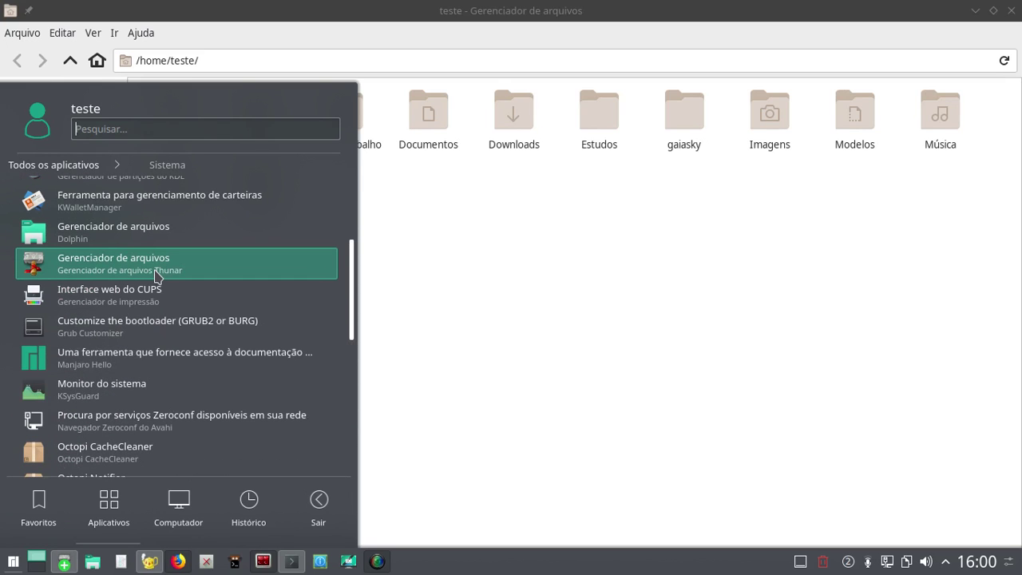
right_click(156, 272)
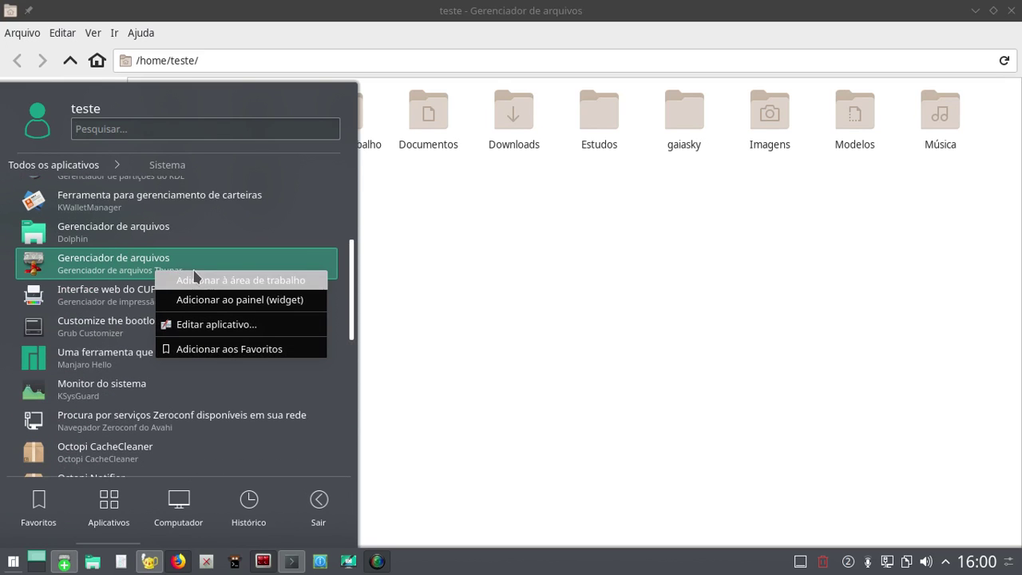
left_click(224, 350)
left_click(12, 564)
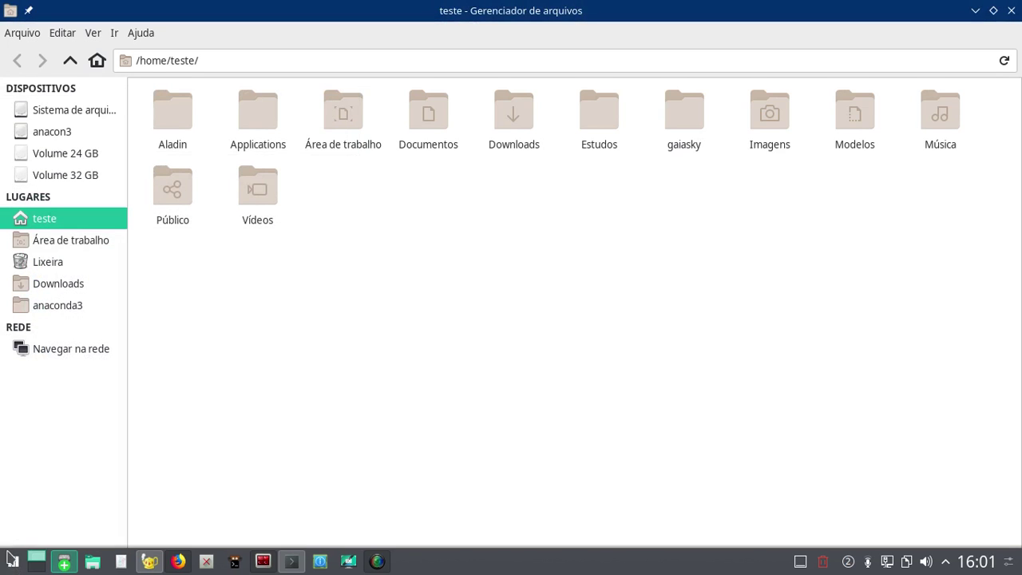
- Launch a second Thunar window from the favourites and open the Estudos folder
left_click(12, 561)
scroll(272, 439, "down", 5)
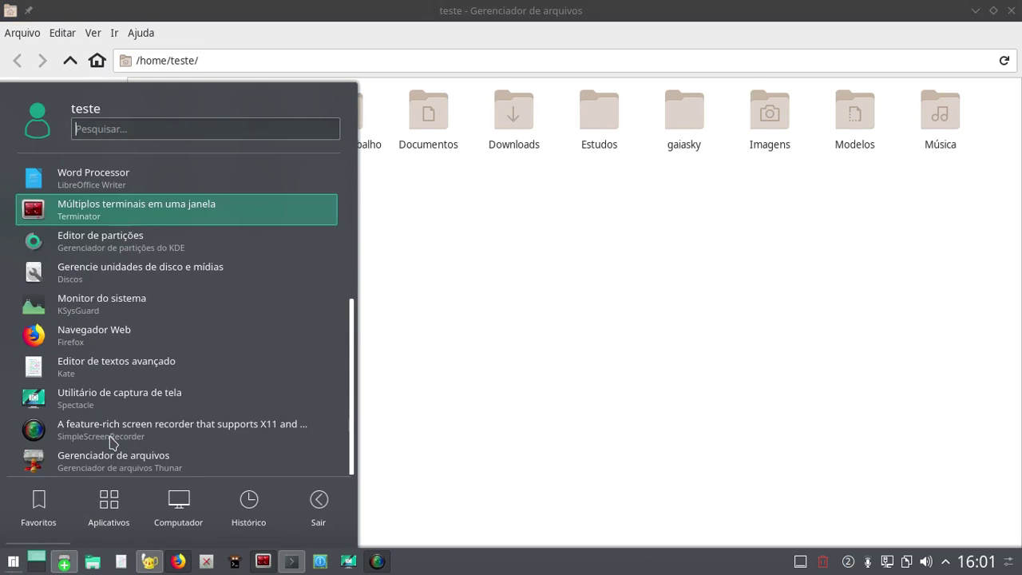
left_click(73, 462)
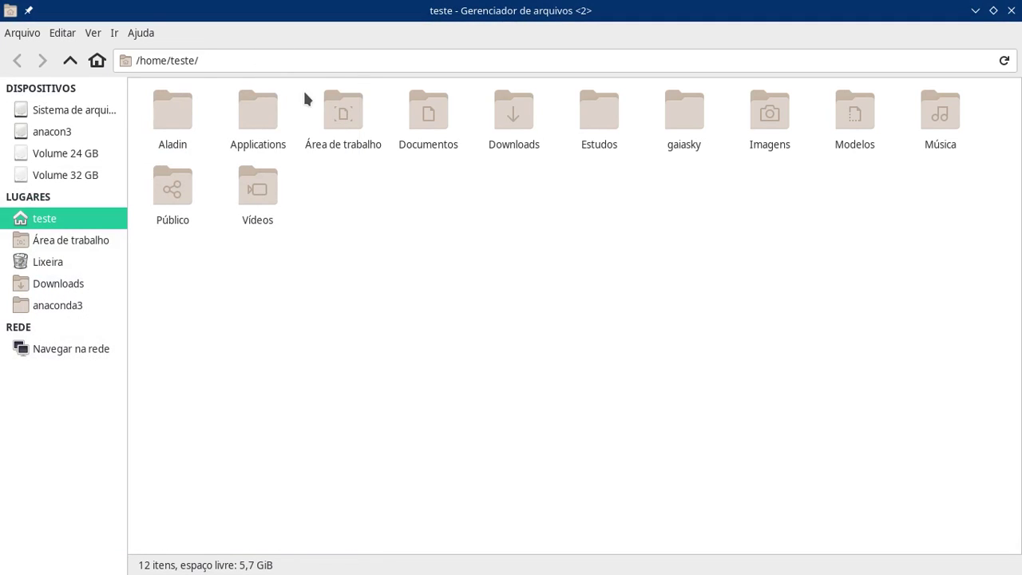
key("ctrl+l")
left_click(318, 63)
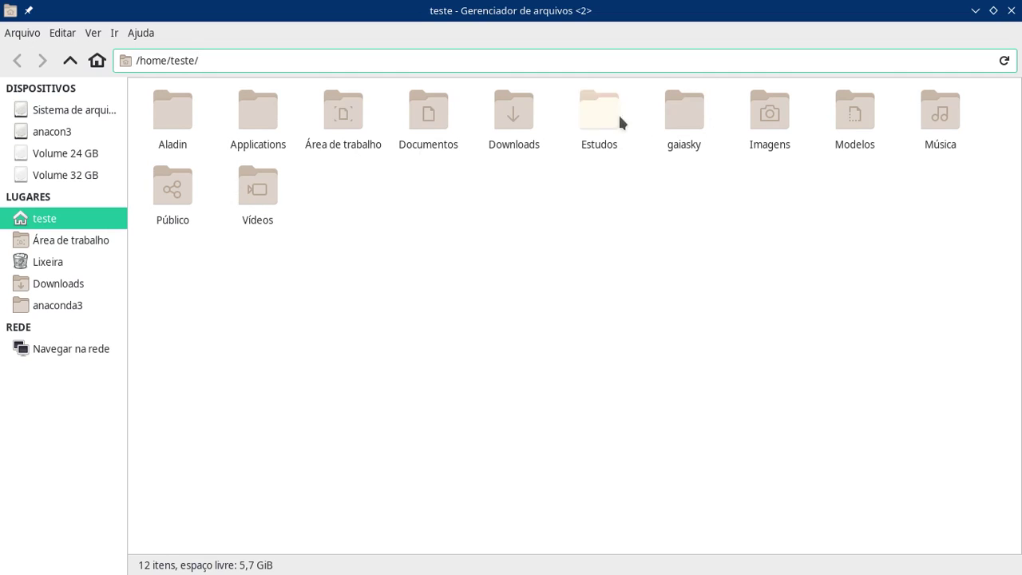
double_click(591, 119)
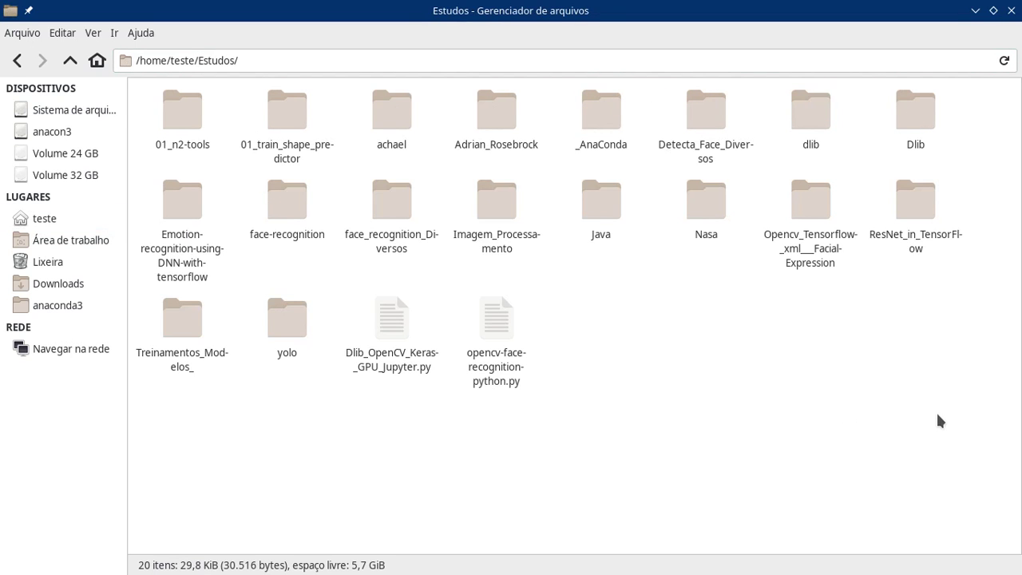
left_click_drag(939, 420, 199, 152)
left_click(614, 363)
left_click(371, 104)
left_click(643, 384)
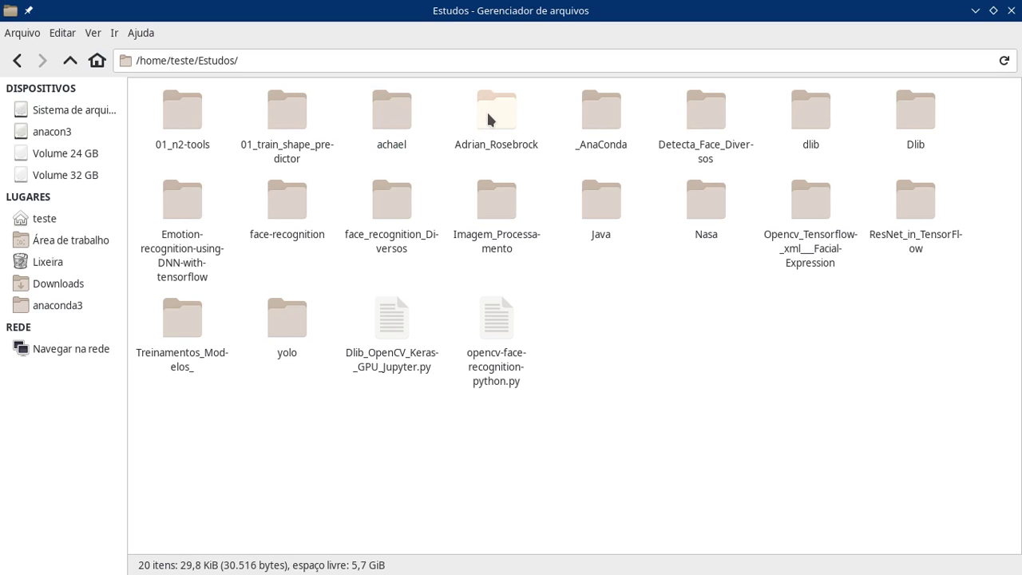
left_click_drag(441, 92, 961, 488)
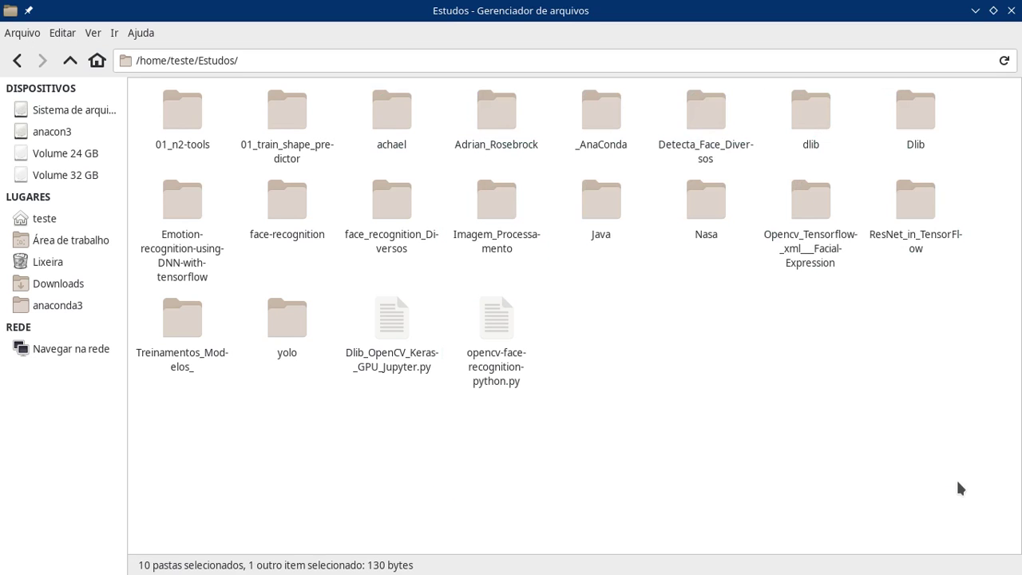
left_click(959, 487)
left_click_drag(145, 164, 818, 390)
left_click(327, 299)
- Look into the face-recognition folder and its 01_face-recognition_Python_Jupyter subfolder, and go back to the home folder
double_click(290, 228)
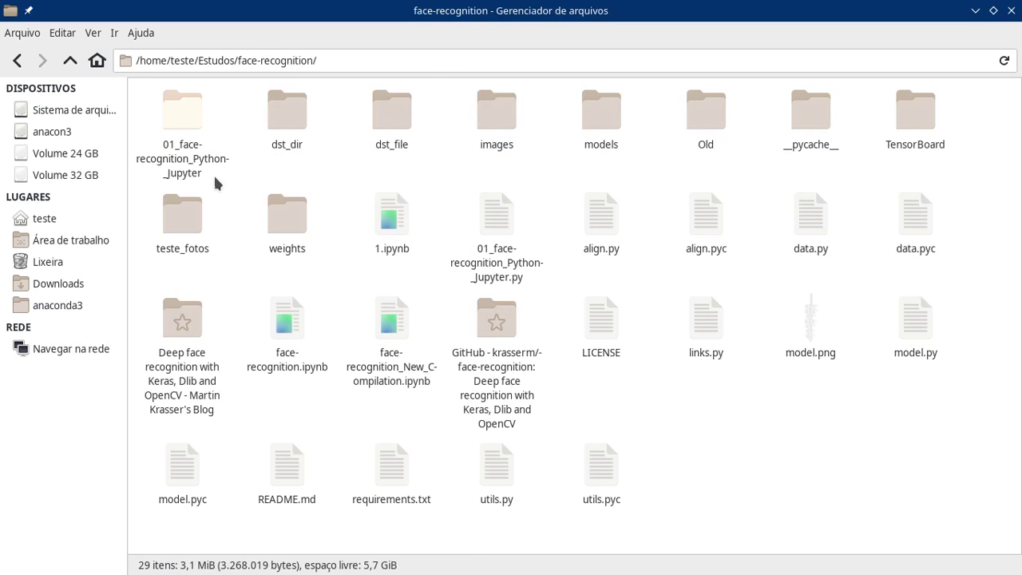
double_click(194, 133)
left_click(17, 60)
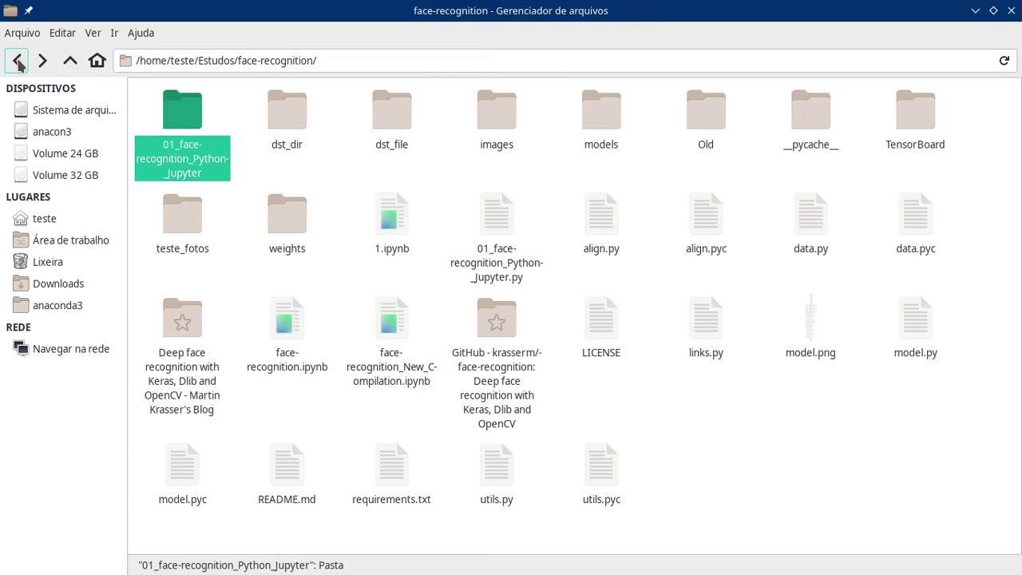
left_click(17, 60)
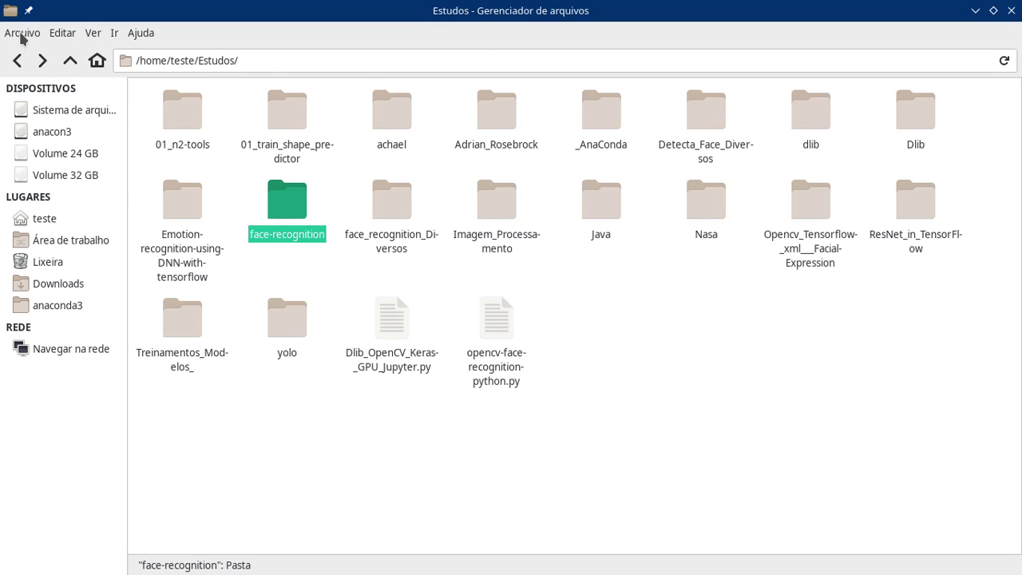
left_click(18, 60)
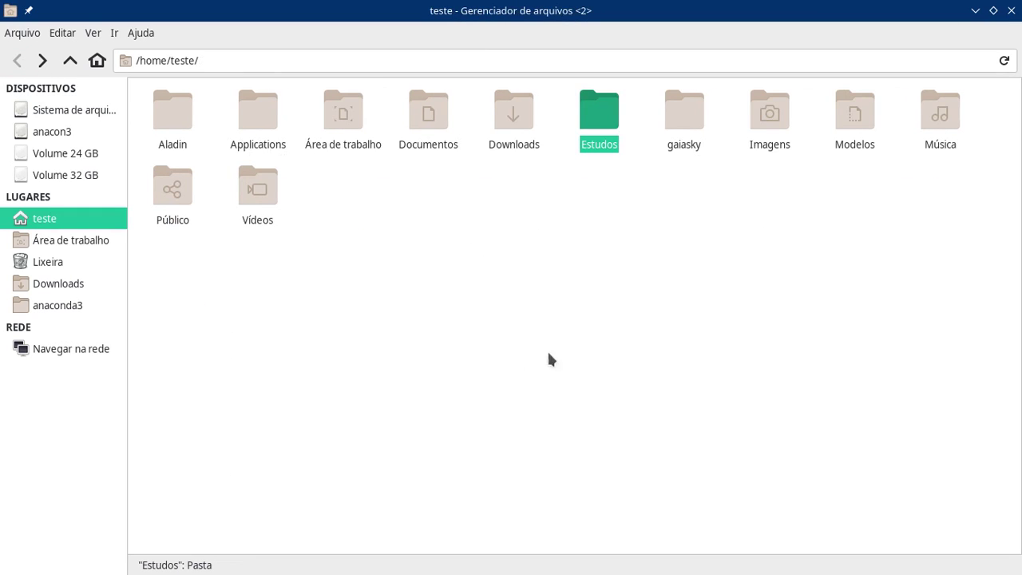
- Open Estudos/face_recognition_Diversos/01_face_recognition, look over its files and close that file manager window
double_click(605, 128)
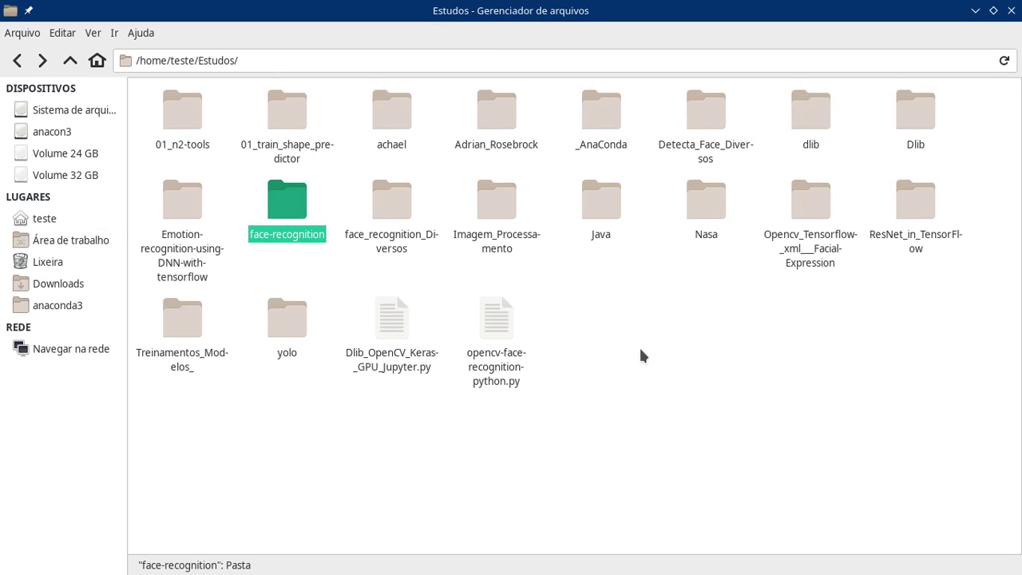
double_click(390, 206)
double_click(182, 112)
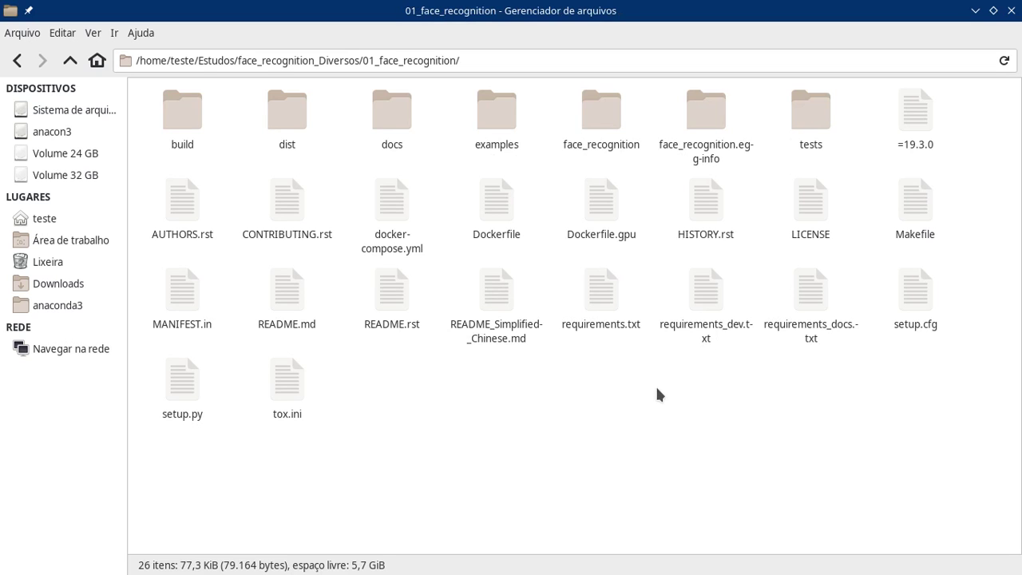
left_click_drag(965, 411, 150, 83)
left_click(549, 469)
left_click_drag(957, 490, 151, 85)
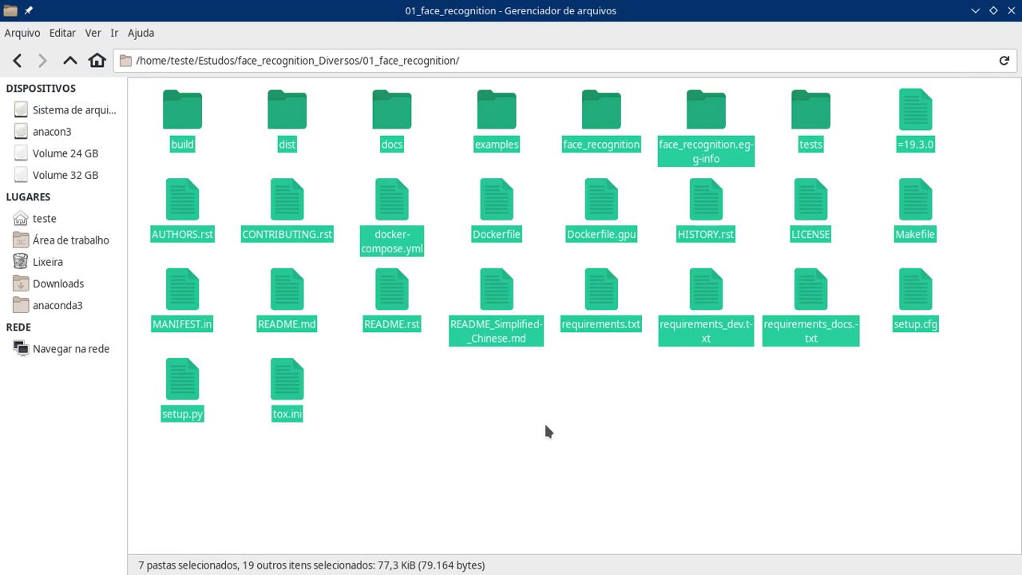
left_click(547, 426)
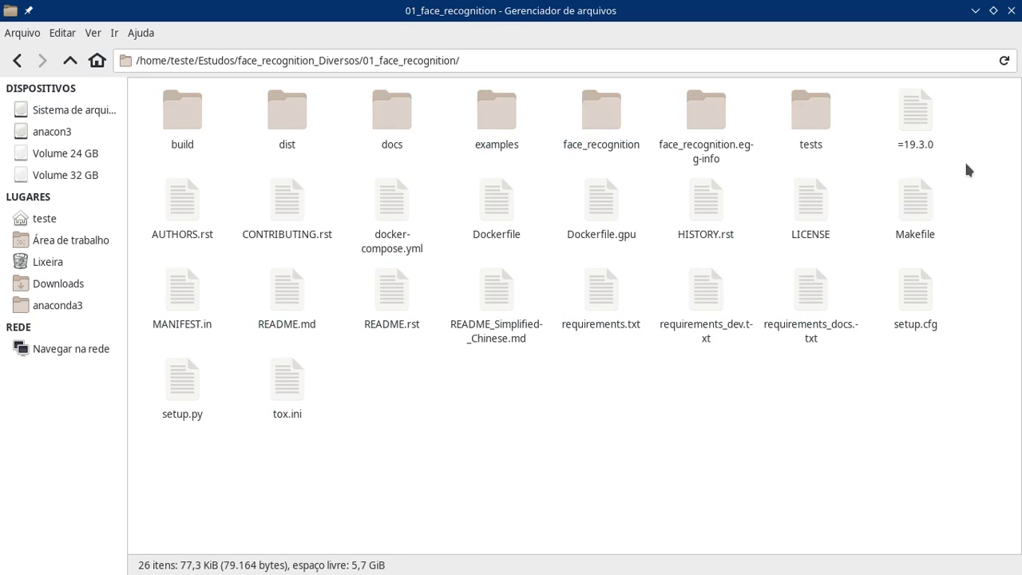
left_click(1010, 12)
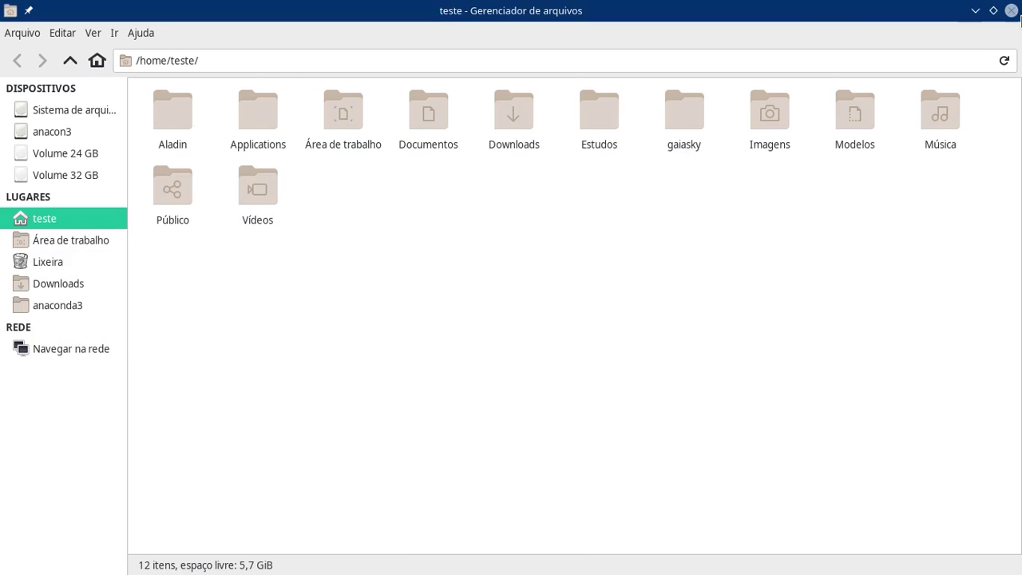
- In Envs_Install.py, move the cd line for 01_face_recognition above the first python3 setup.py install line, with blank lines around it
left_click(976, 11)
left_click(224, 394)
triple_click(240, 350)
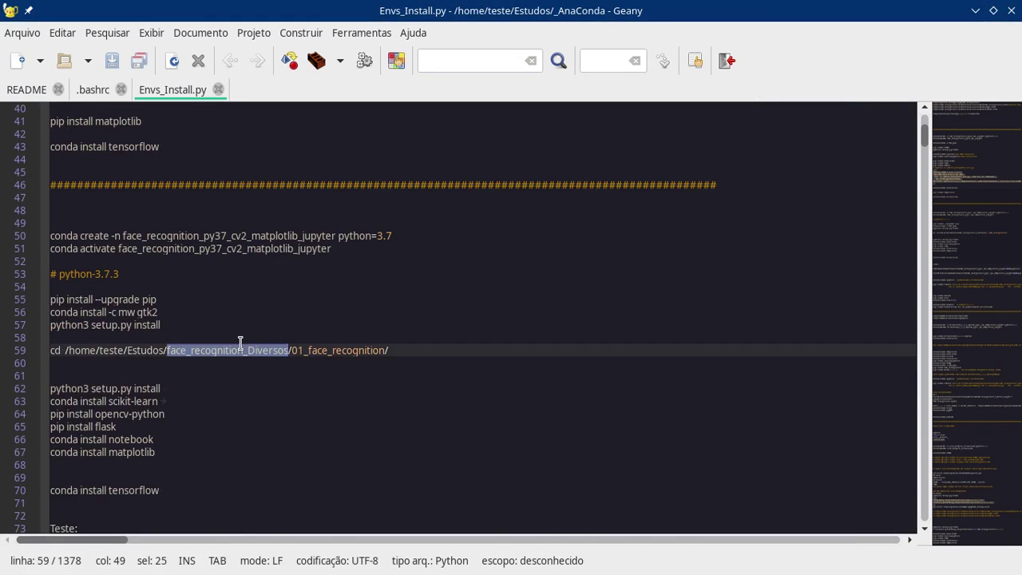
left_click(341, 365)
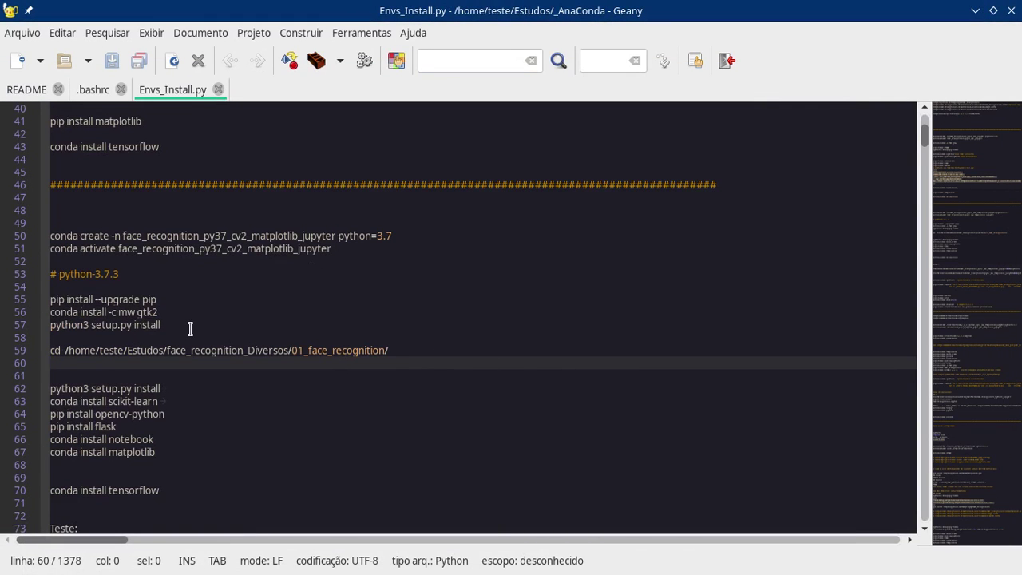
key("shift+Down")
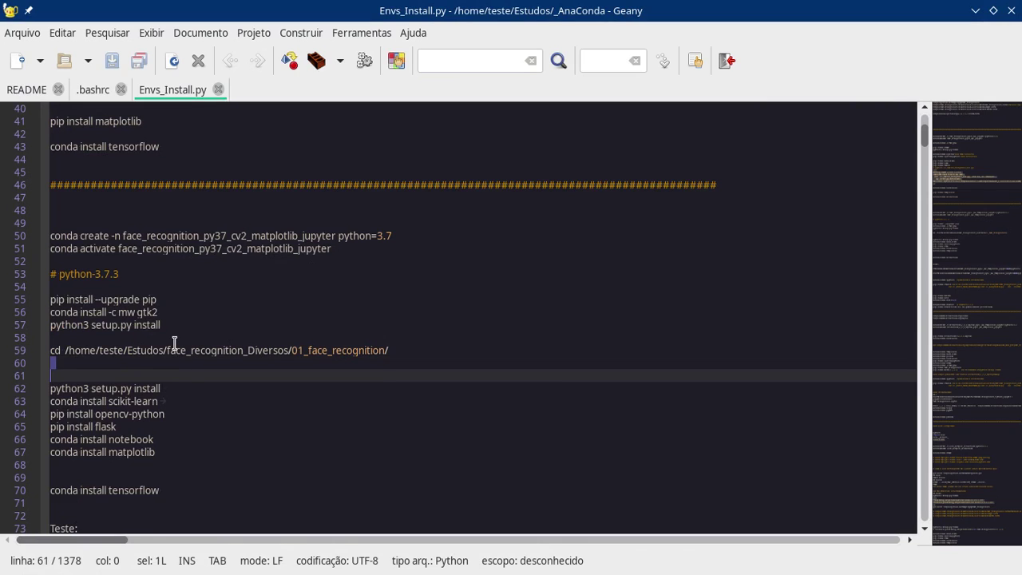
triple_click(174, 345)
key("ctrl+c")
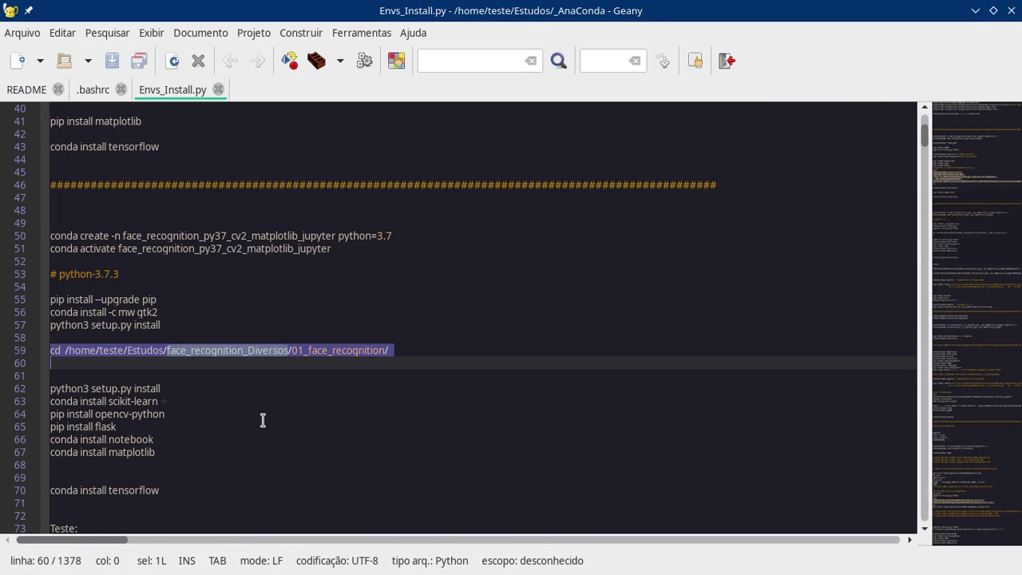
key("Delete")
left_click(194, 311)
key("Return")
key("Return")
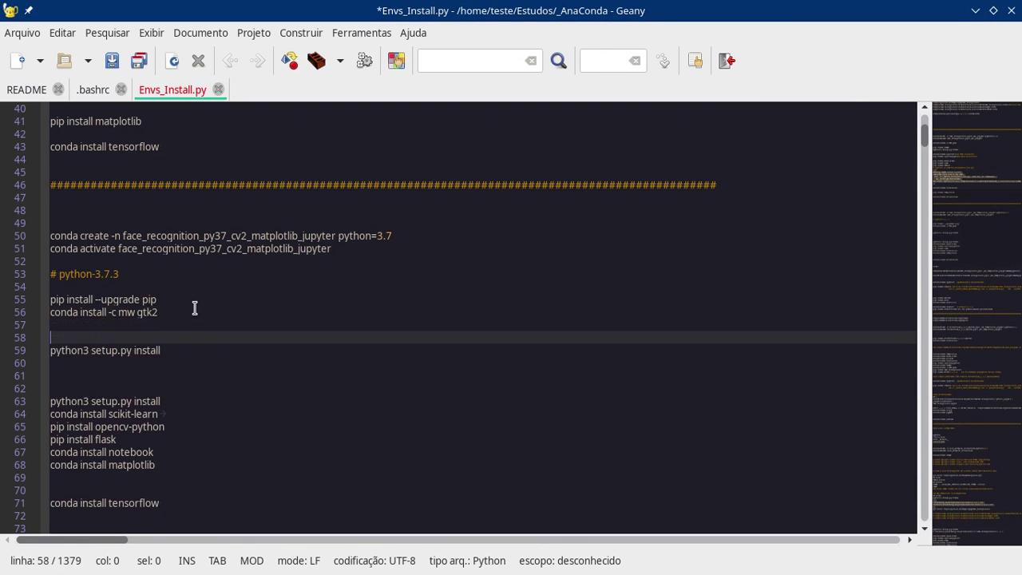
key("ctrl+v")
key("Return")
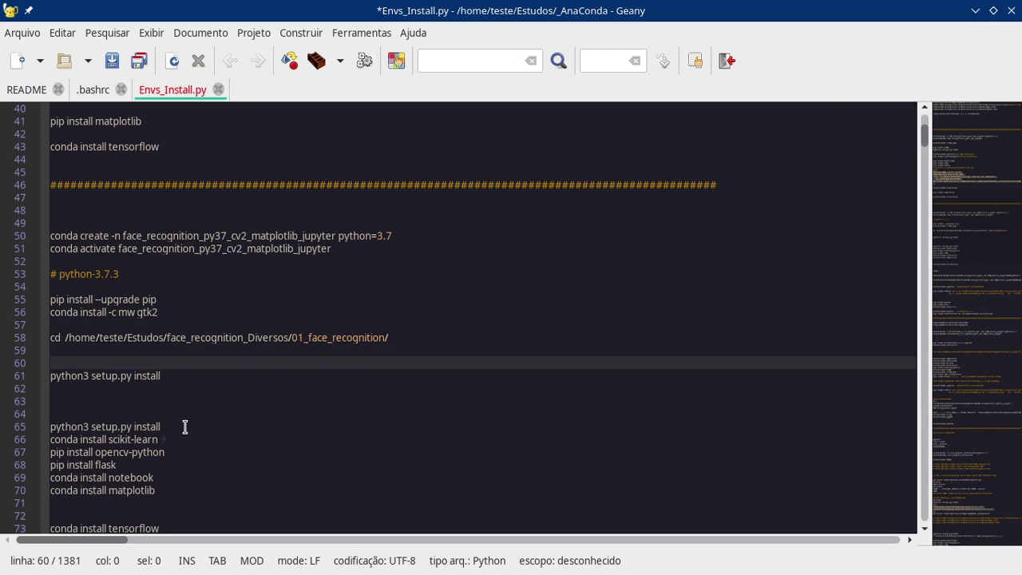
- Copy the cd command from Envs_Install.py and run it in Konsole to enter /home/teste/Estudos/face_recognition_Diversos/01_face_recognition/
left_click(290, 563)
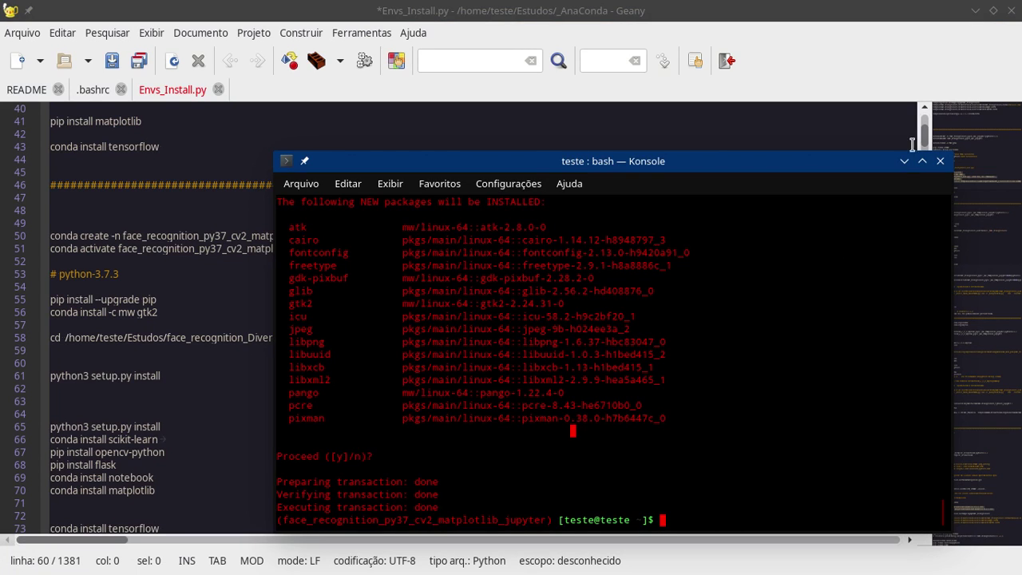
key("Return")
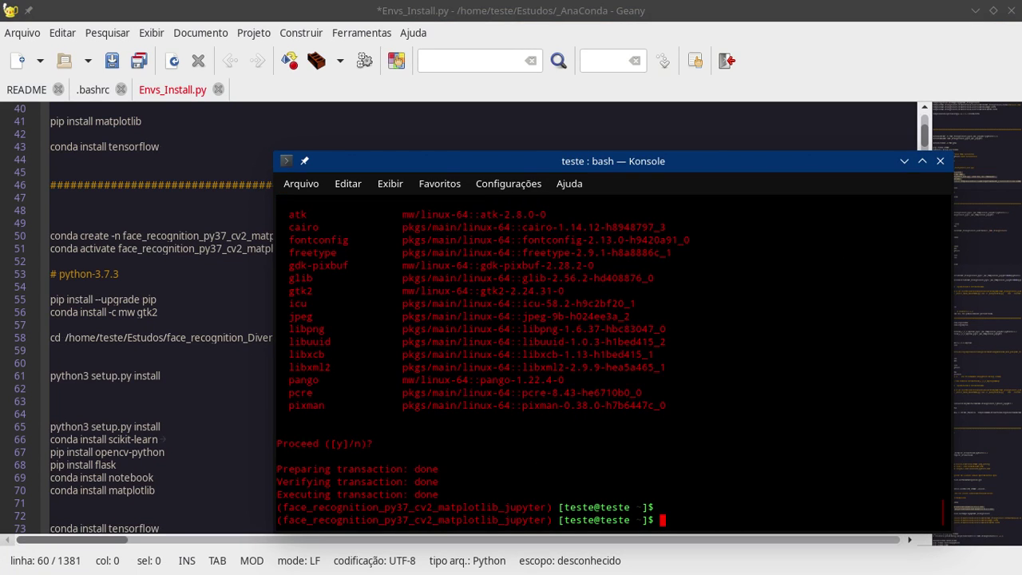
left_click(168, 341)
triple_click(170, 339)
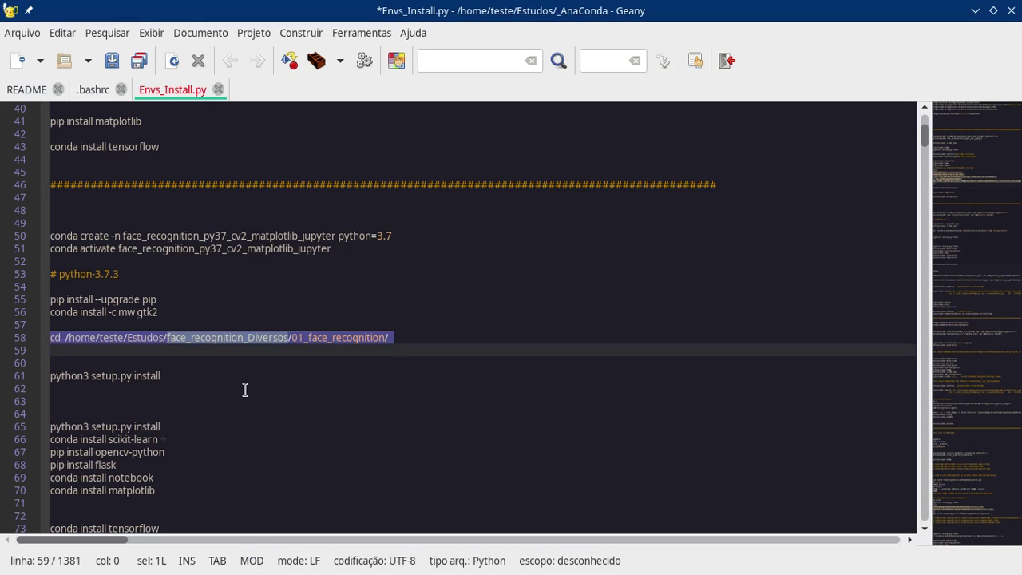
key("alt+Tab")
key("shift+Insert")
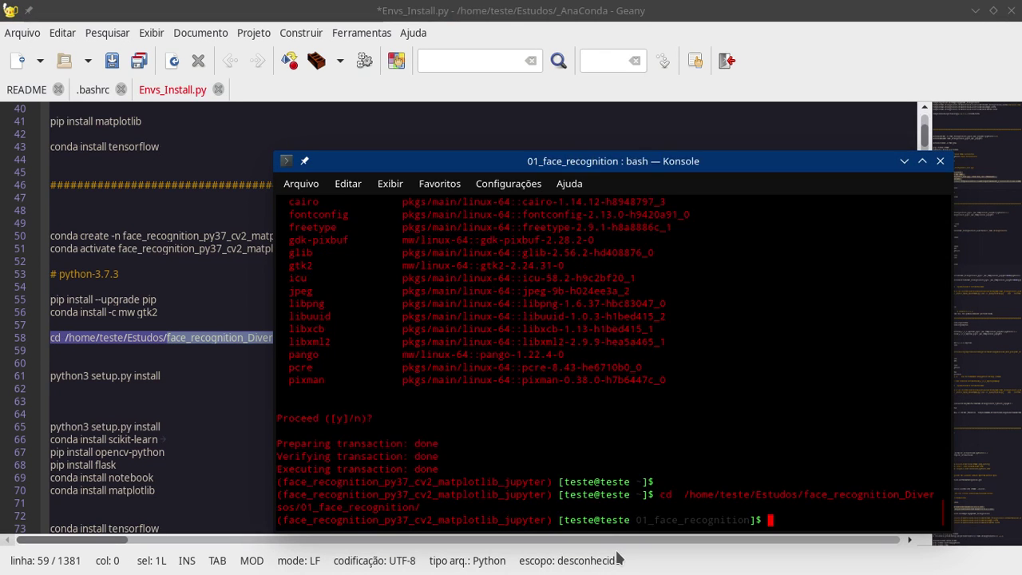
key("Return")
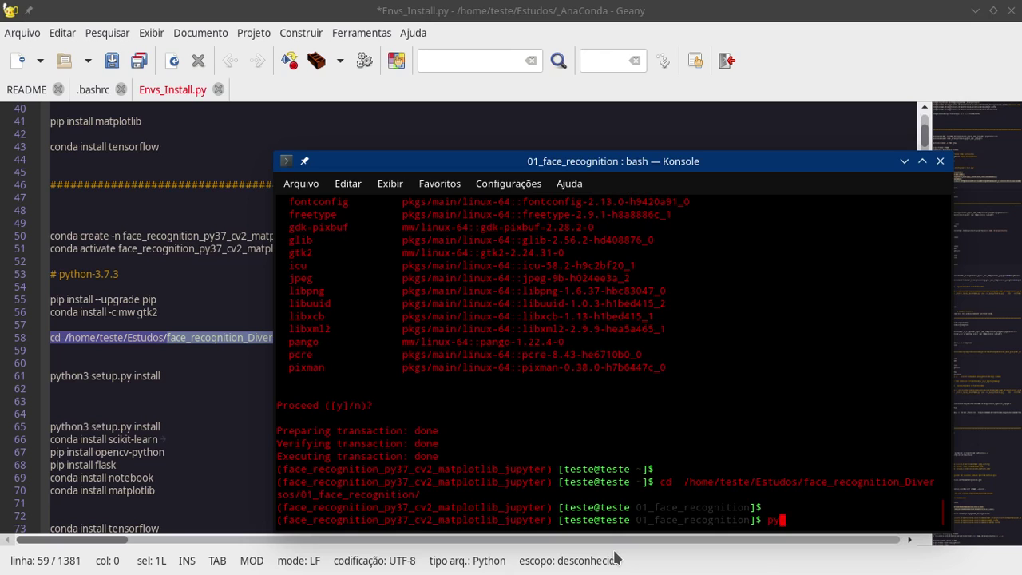
- Try to run the setup.py installation from the 01_face_recognition folder with a hand-typed command
type("pythn")
key("BackSpace")
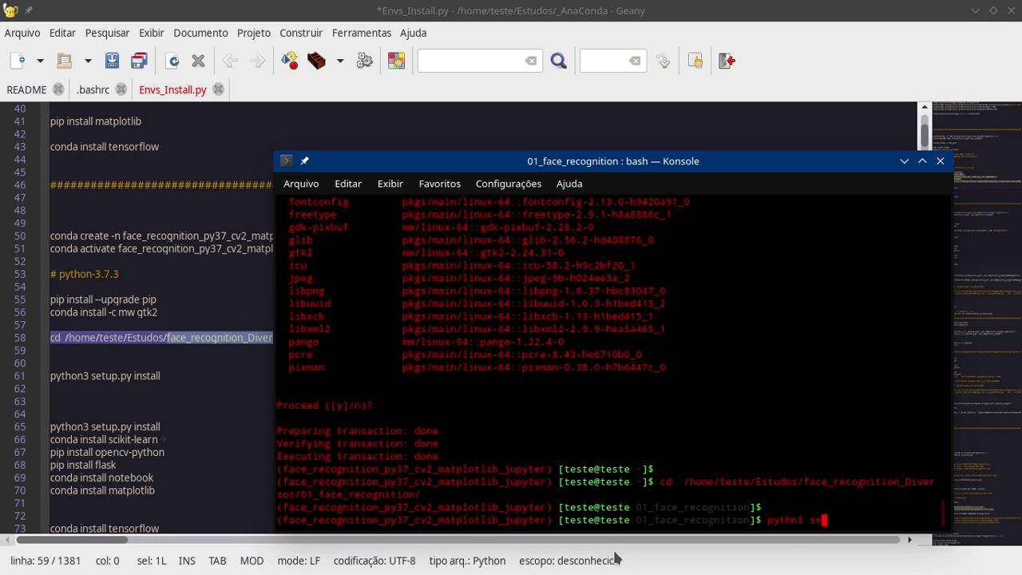
type("3 setup.py install")
key("Return")
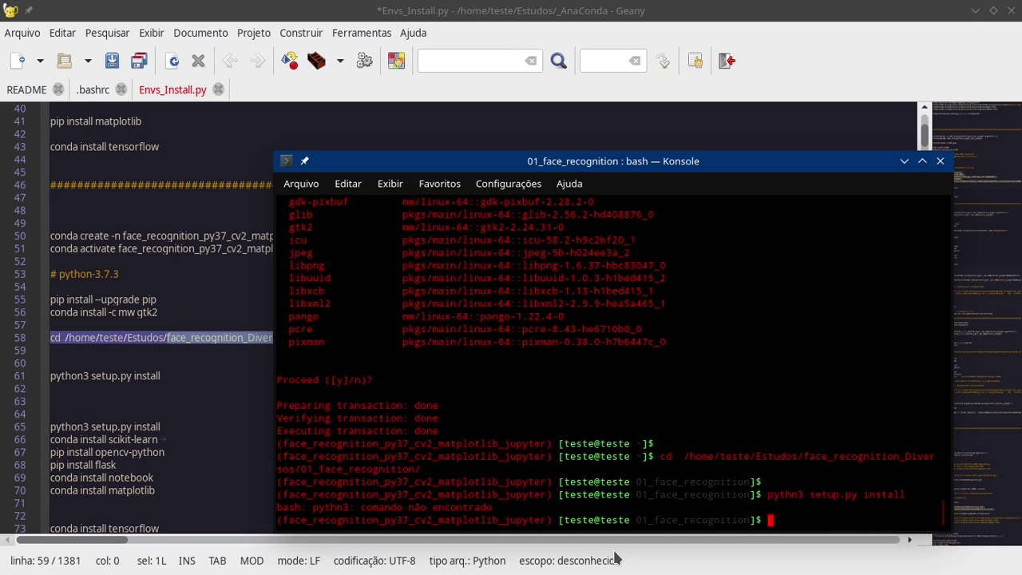
- Copy python3 setup.py install from Envs_Install.py, run it in the terminal, and move the terminal window higher
key("Up")
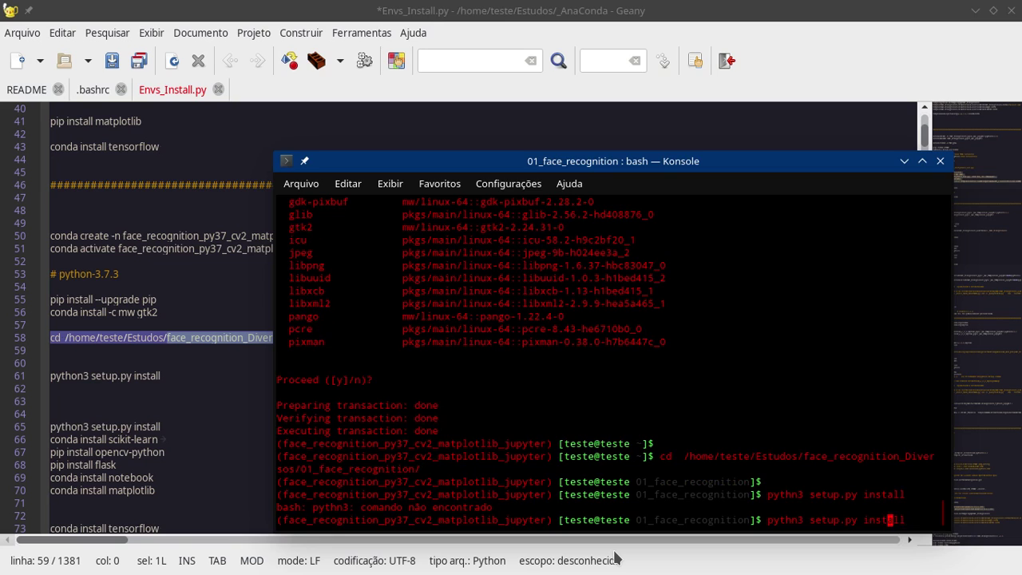
left_click(92, 392)
left_click_drag(190, 379, 50, 377)
right_click(138, 380)
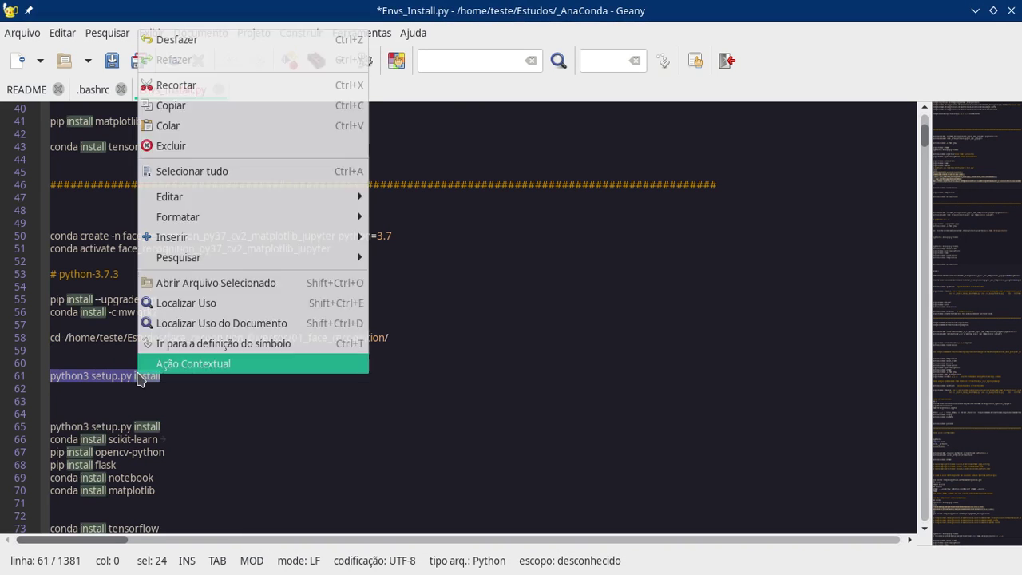
left_click(218, 108)
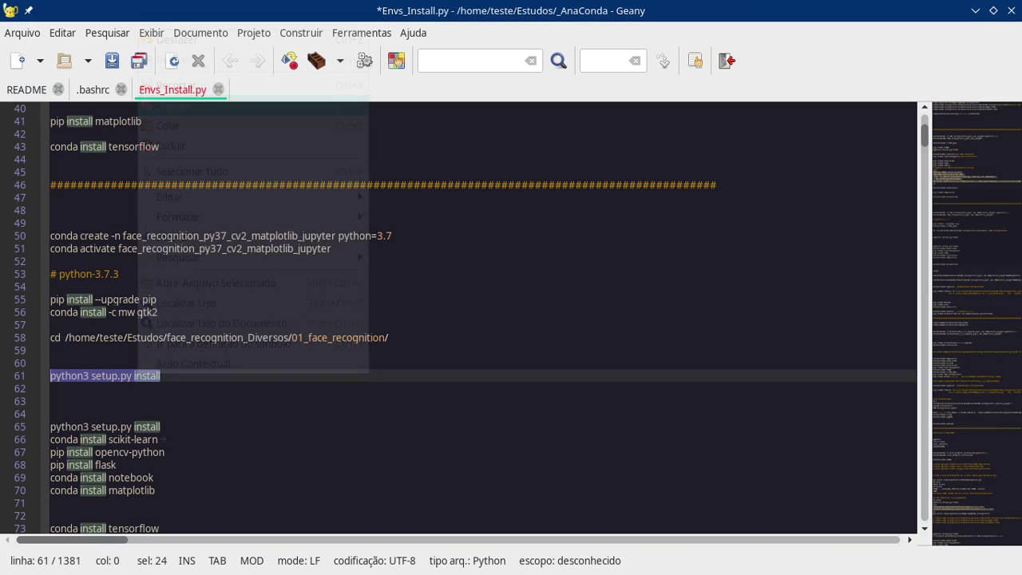
left_click(292, 562)
right_click(779, 508)
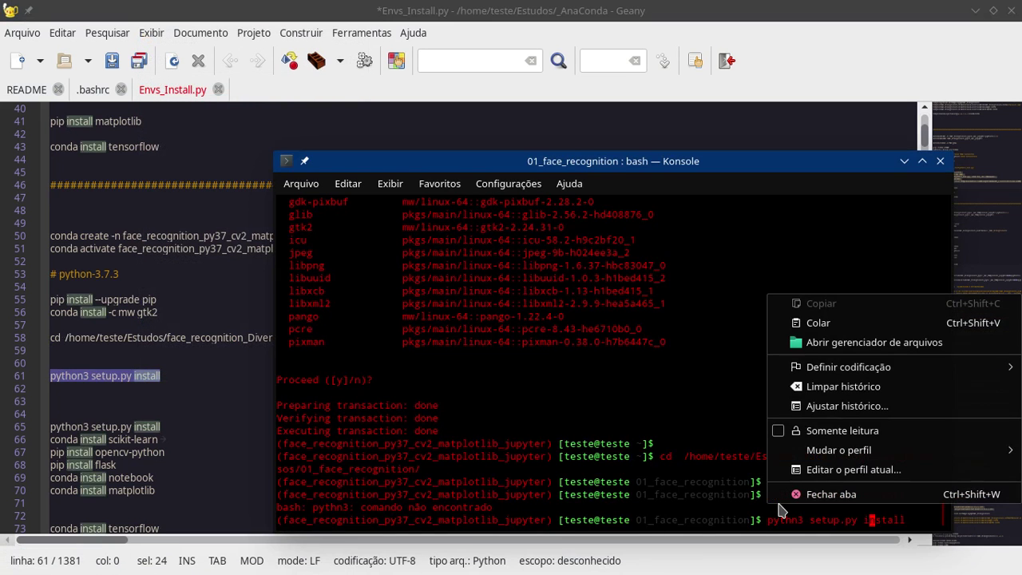
left_click(814, 322)
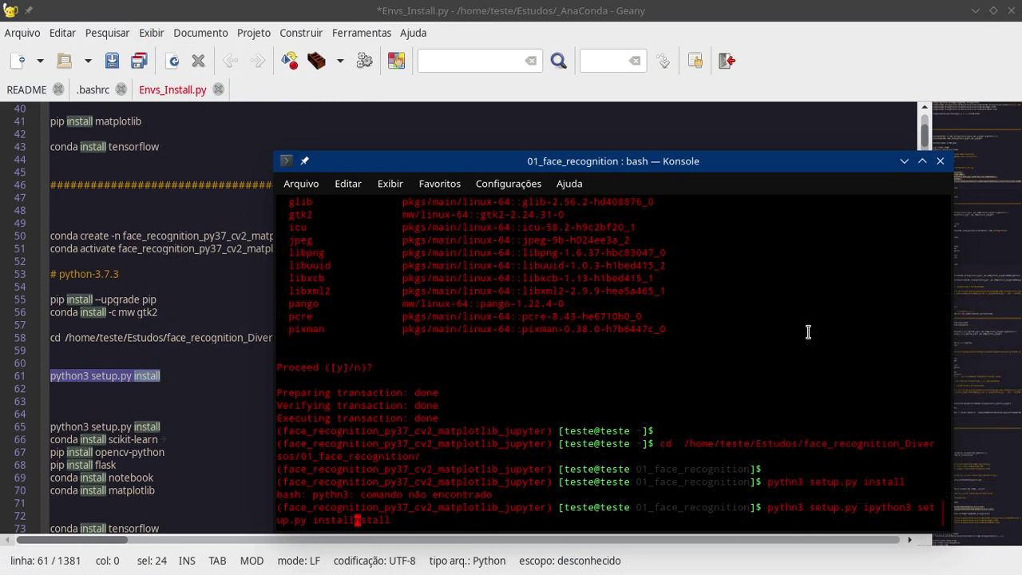
key("Return")
type("python3 setup.py install")
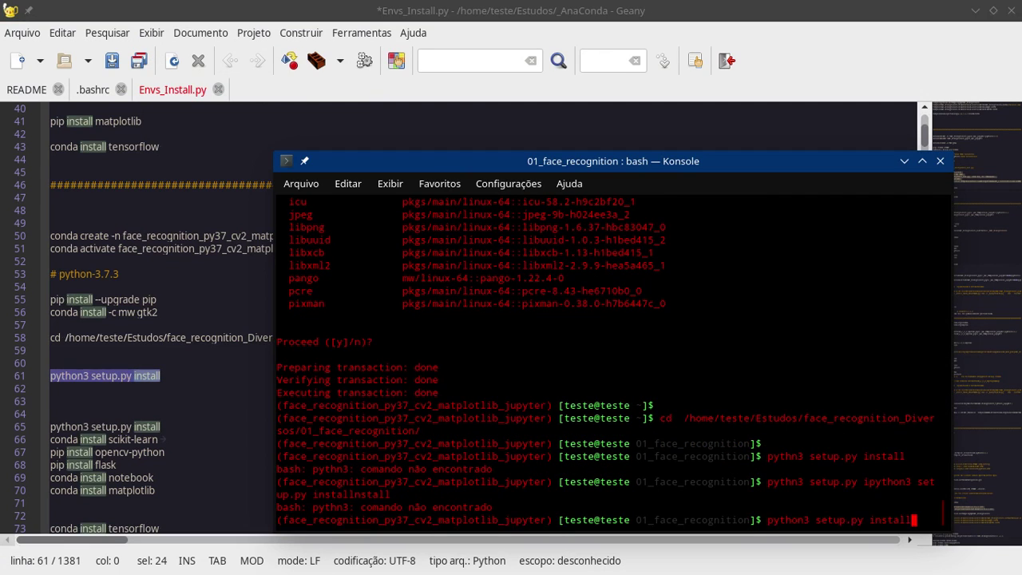
key("Return")
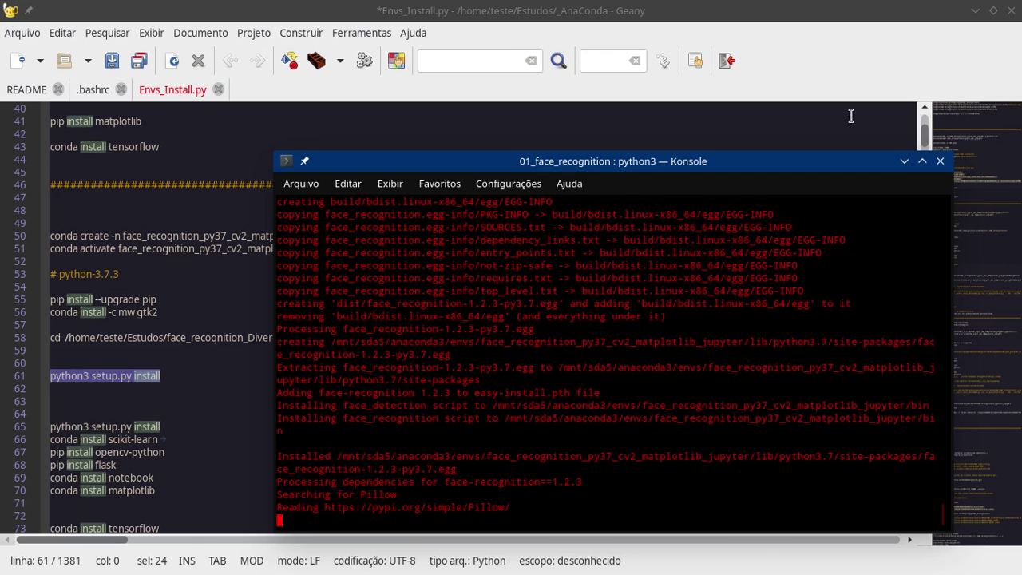
left_click_drag(783, 163, 770, 101)
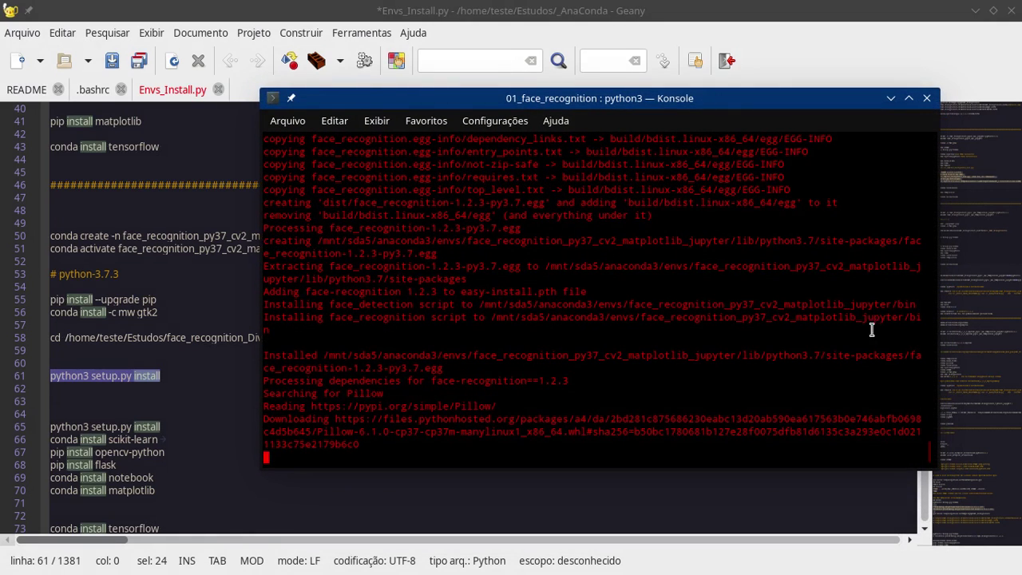
- Launch another Thunar file manager window from the application launcher's favourites
mouse_move(96, 571)
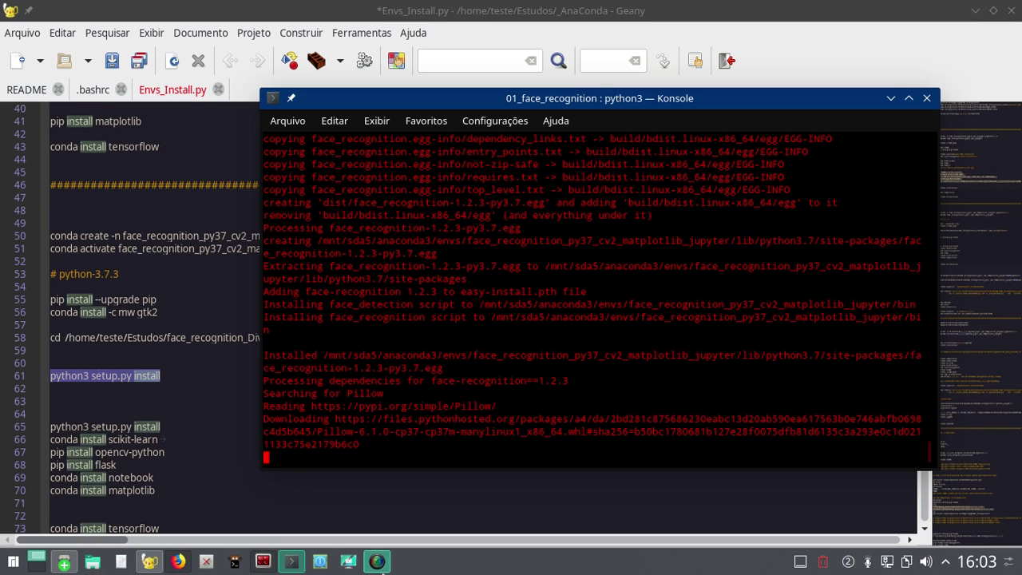
left_click(13, 561)
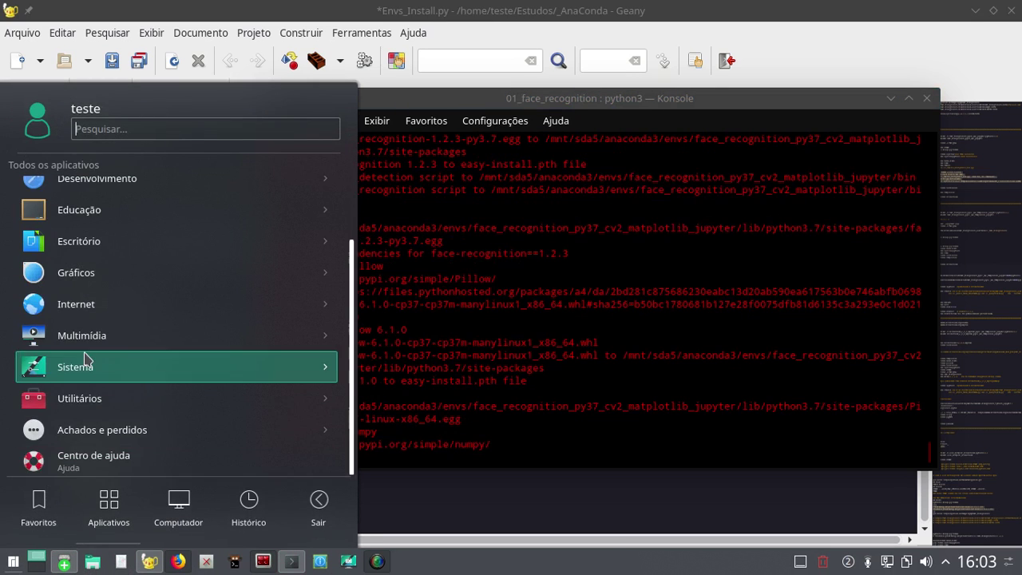
mouse_move(189, 537)
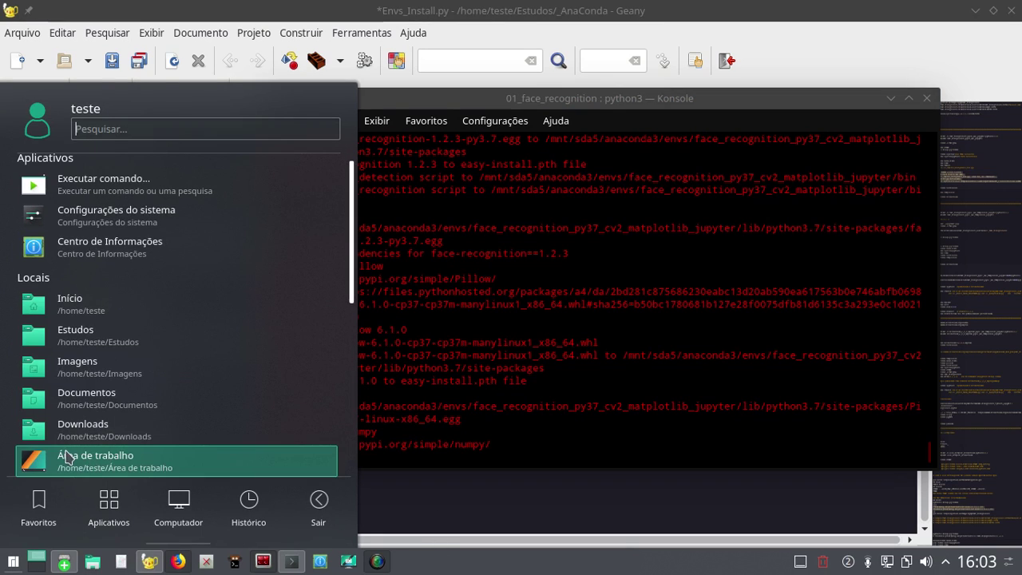
mouse_move(39, 511)
scroll(34, 477, "down", 5)
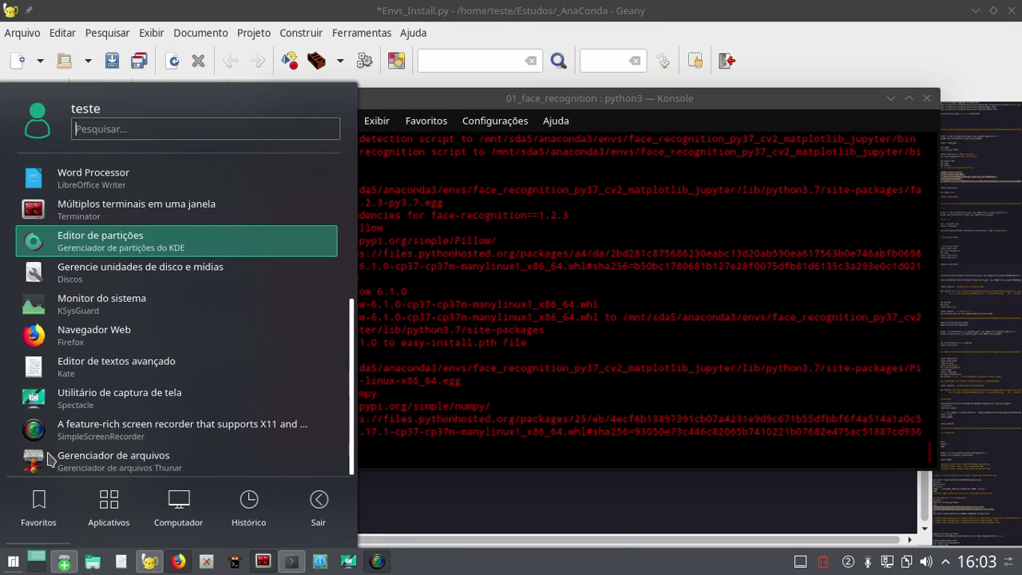
left_click(33, 467)
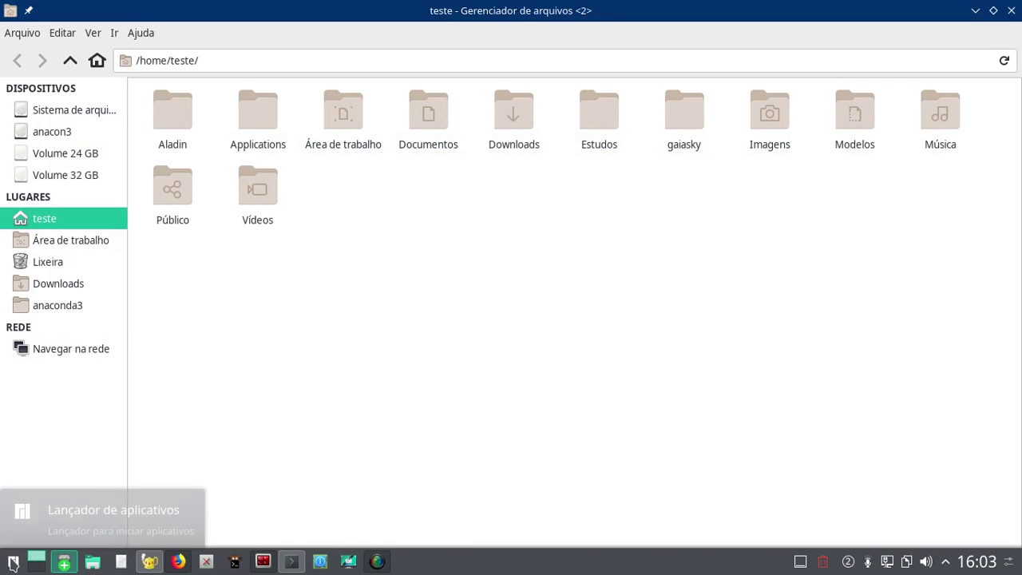
left_click(304, 60)
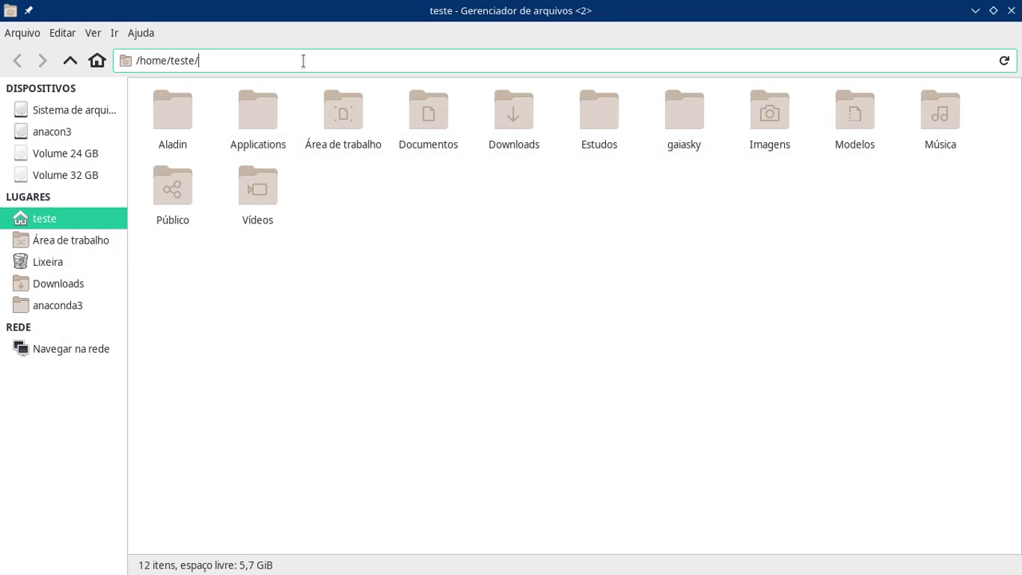
triple_click(304, 60)
type("python3 setup.py install")
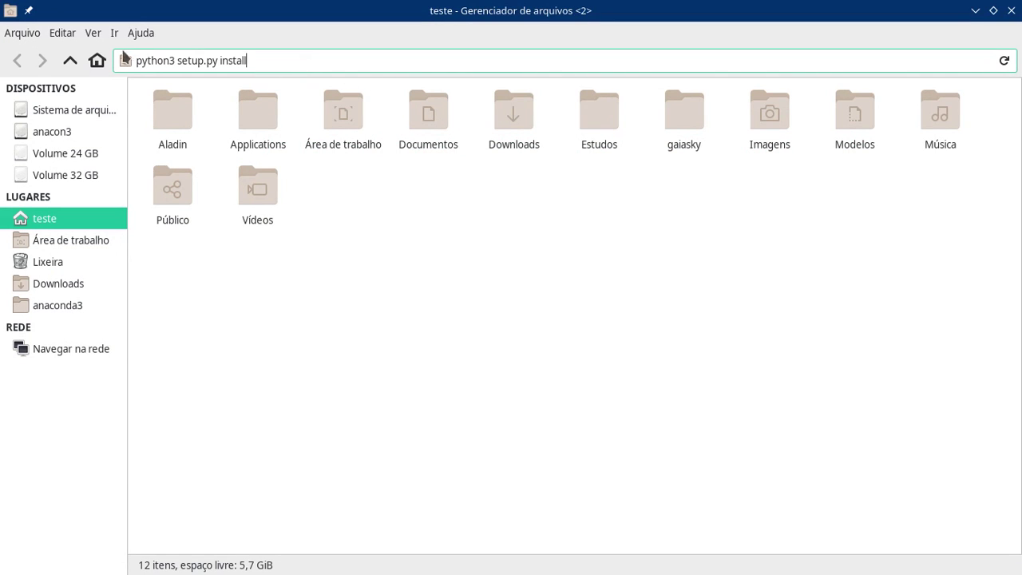
left_click(250, 346)
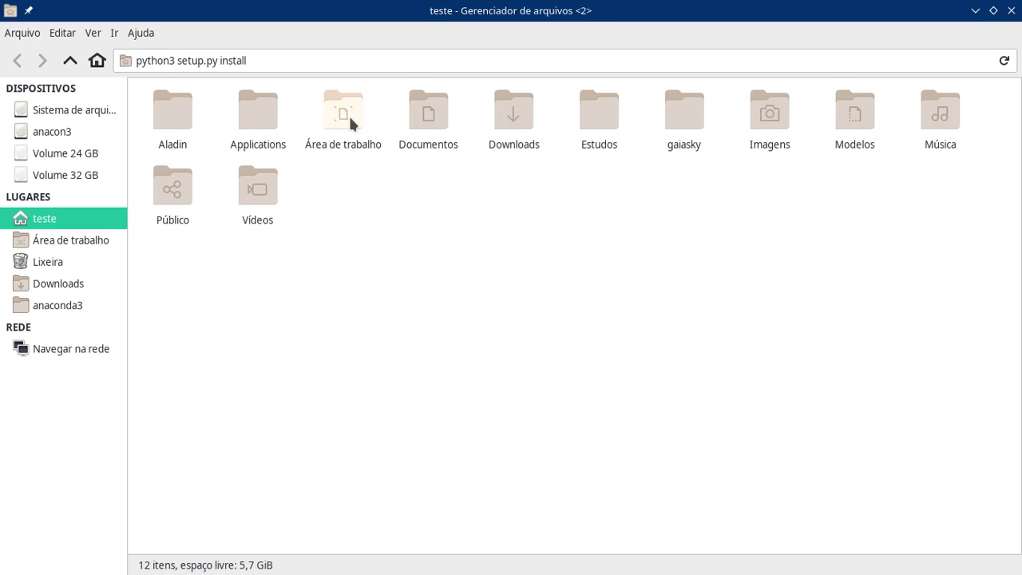
- Browse from the home folder to Estudos/face_recognition_Diversos/01_face_recognition
left_click(603, 119)
double_click(602, 119)
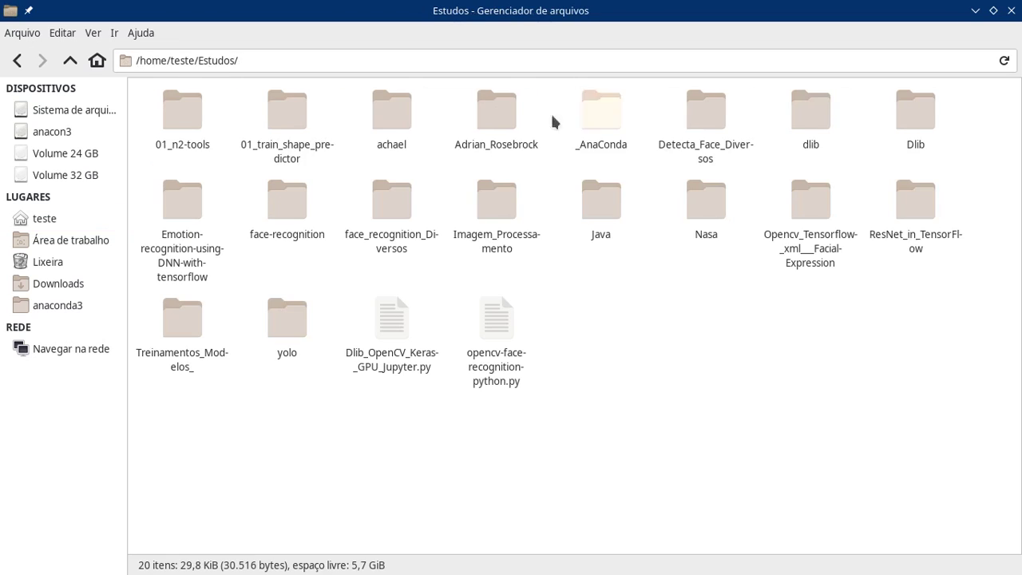
left_click(289, 207)
left_click(397, 214)
double_click(397, 214)
double_click(177, 154)
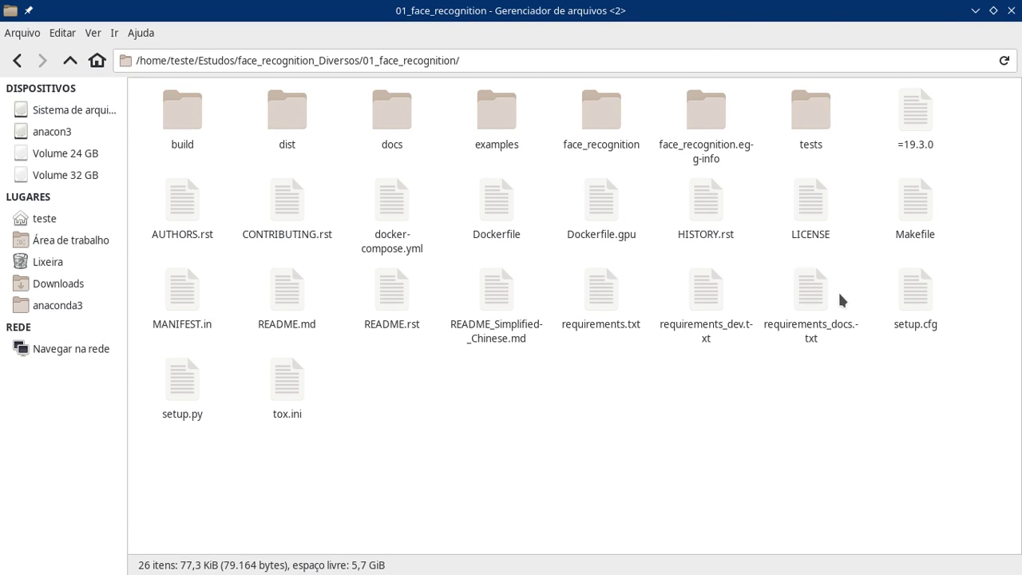
- Open requirements_docs.txt in Geany to check its contents, close it and return to the file manager
double_click(826, 329)
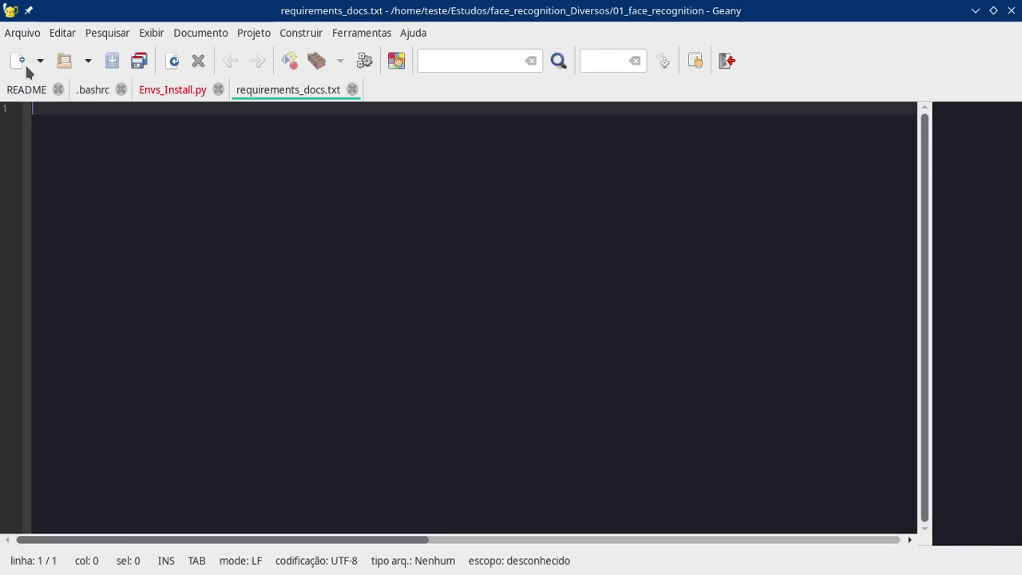
left_click(352, 89)
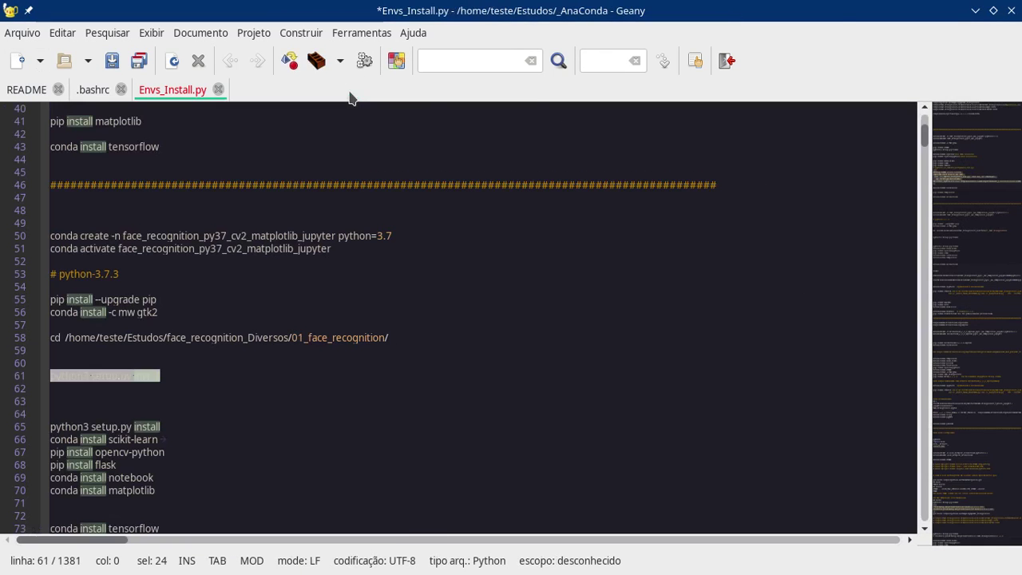
left_click(974, 12)
- Open requirements_dev.txt in Geany and select its entire package list
left_click(711, 300)
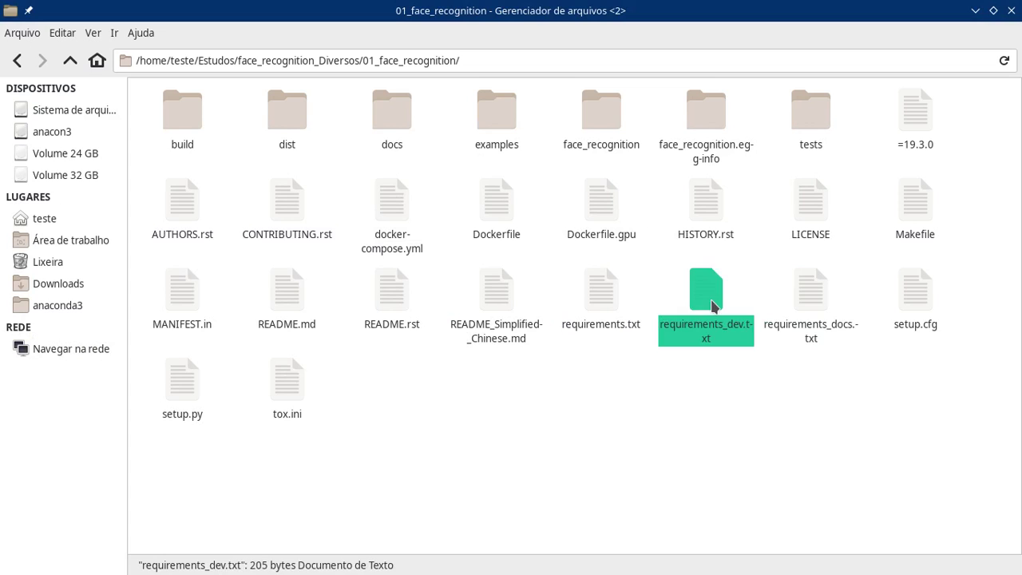
double_click(711, 300)
left_click_drag(132, 296, 7, 102)
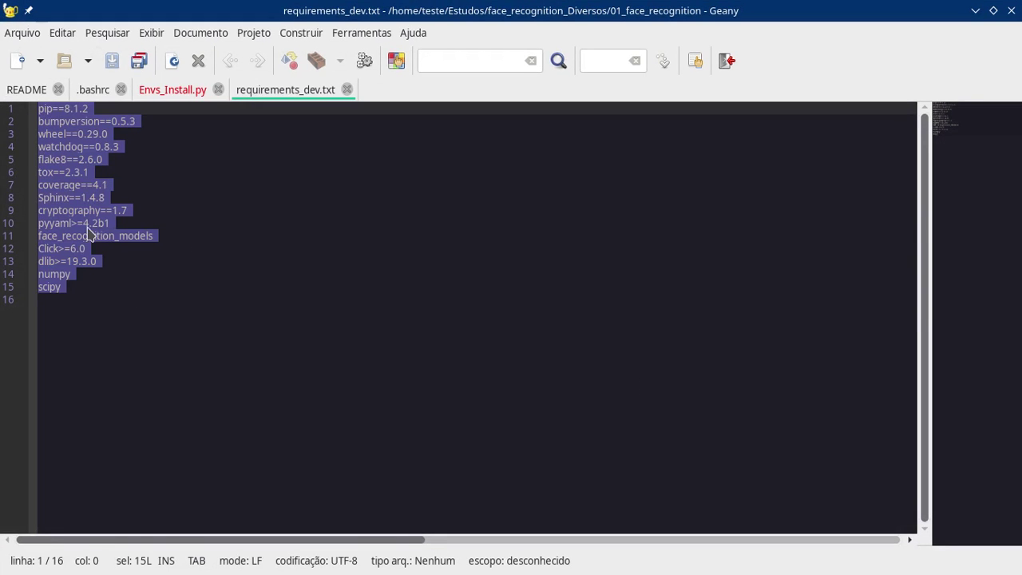
- Highlight the package list in requirements_dev.txt again to review it, and clear the selection
left_click(93, 302)
left_click_drag(93, 302, 15, 106)
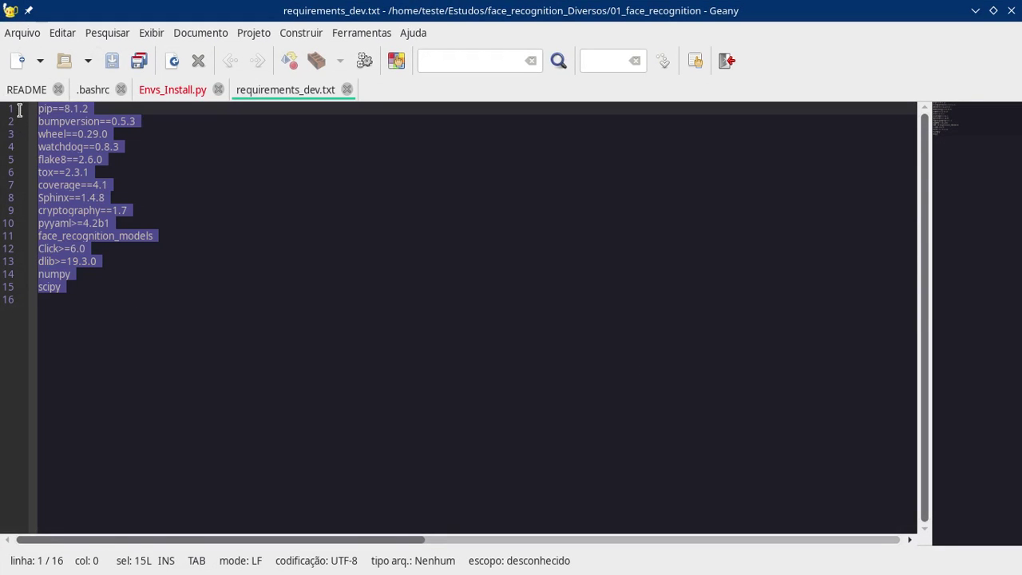
left_click(222, 248)
left_click_drag(55, 299, 7, 116)
left_click(291, 310)
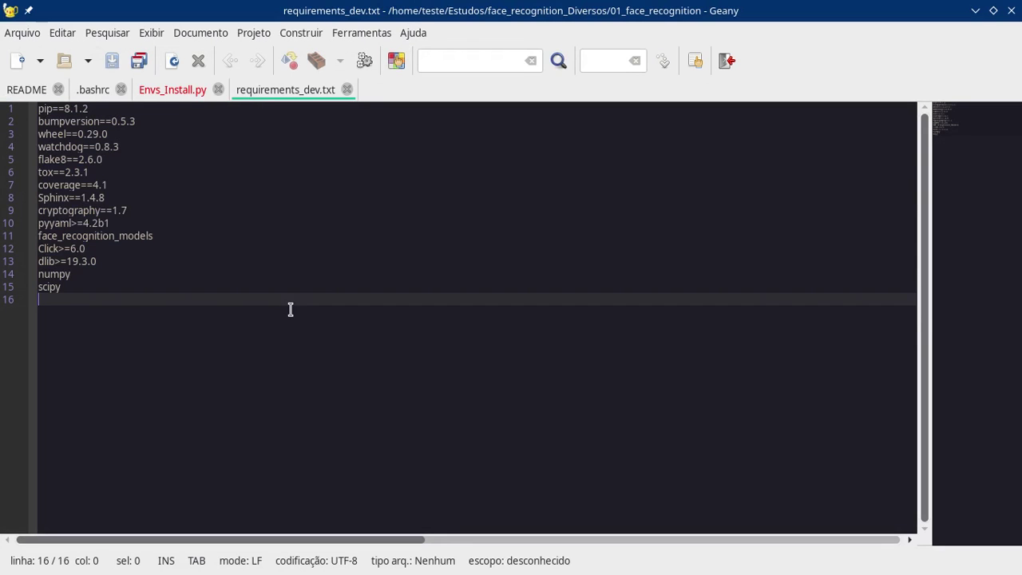
- Minimize Geany and the 01_face_recognition file manager to check the installation's progress in Konsole
left_click(976, 10)
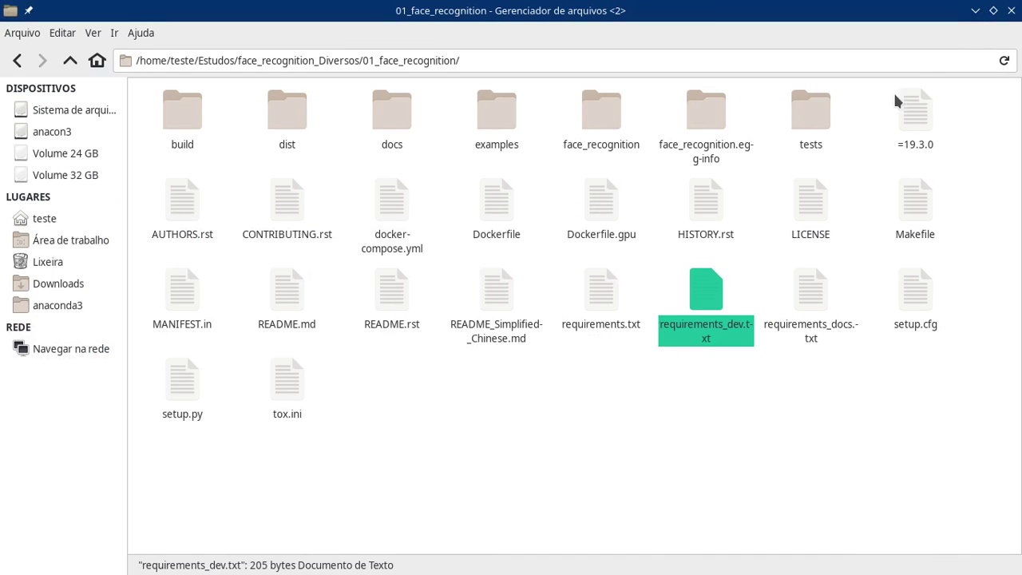
left_click(976, 11)
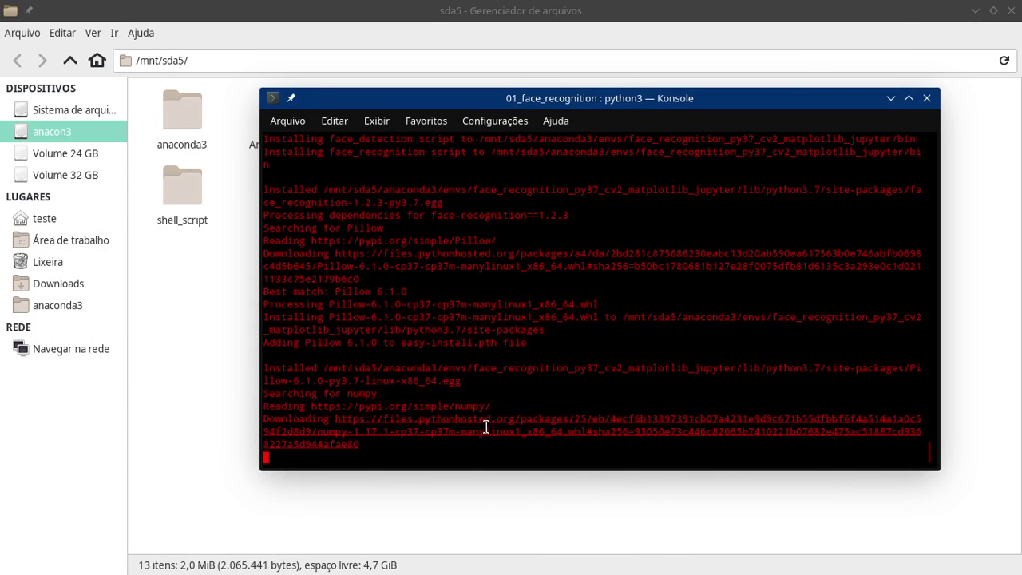
mouse_move(291, 571)
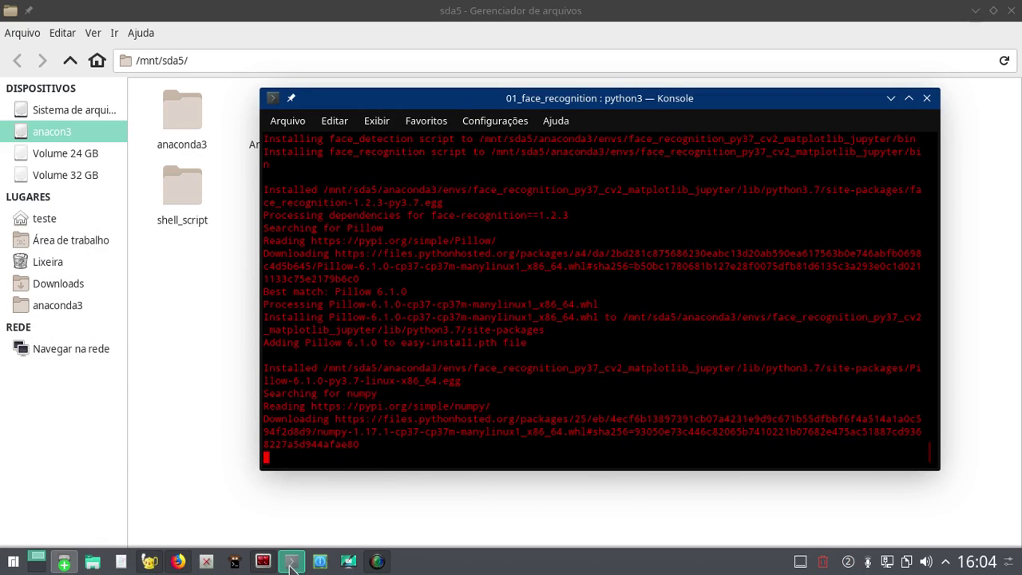
- Return to Geany, close requirements_dev.txt and save Envs_Install.py
left_click(149, 561)
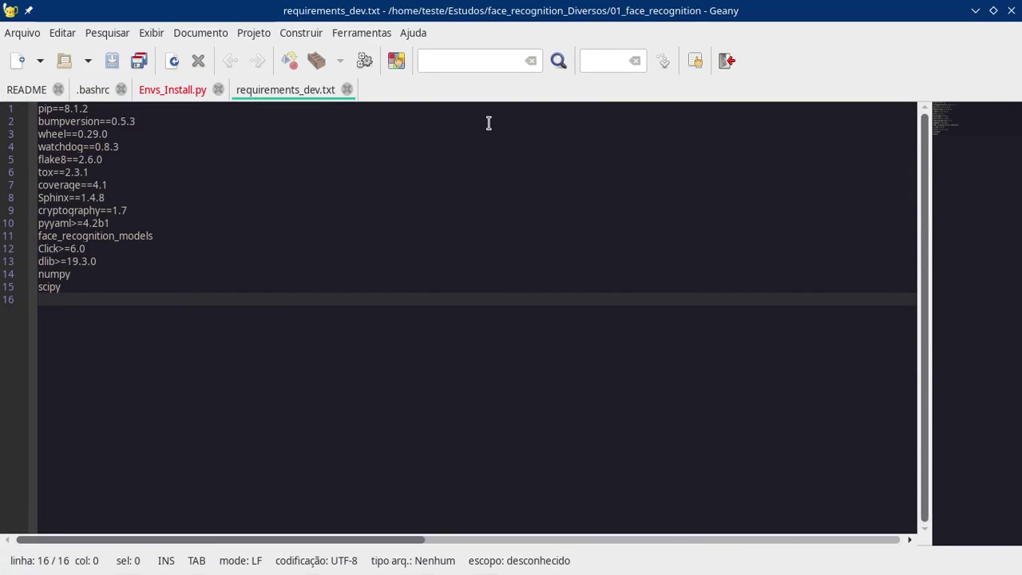
left_click(347, 89)
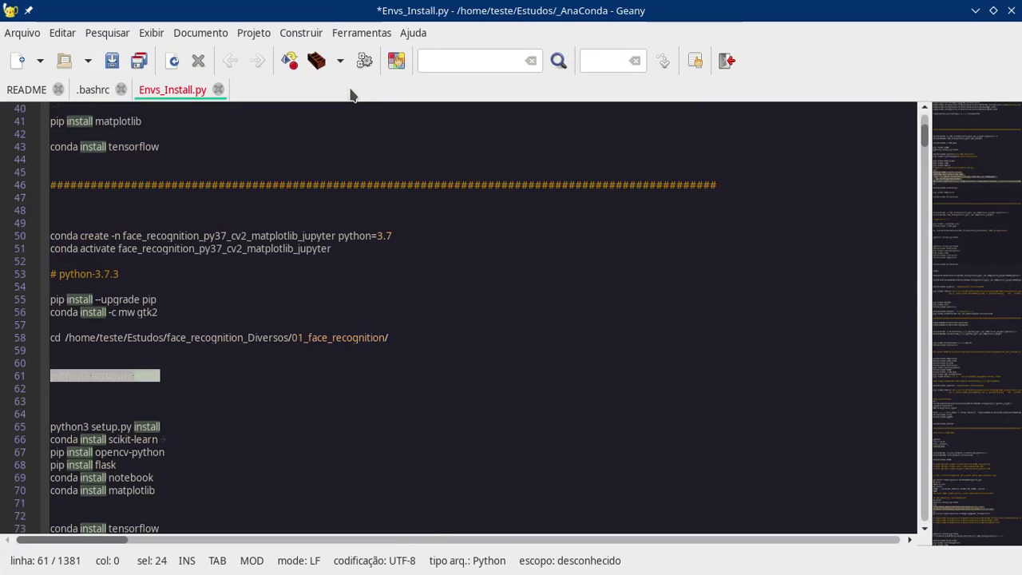
scroll(294, 344, "down", 1)
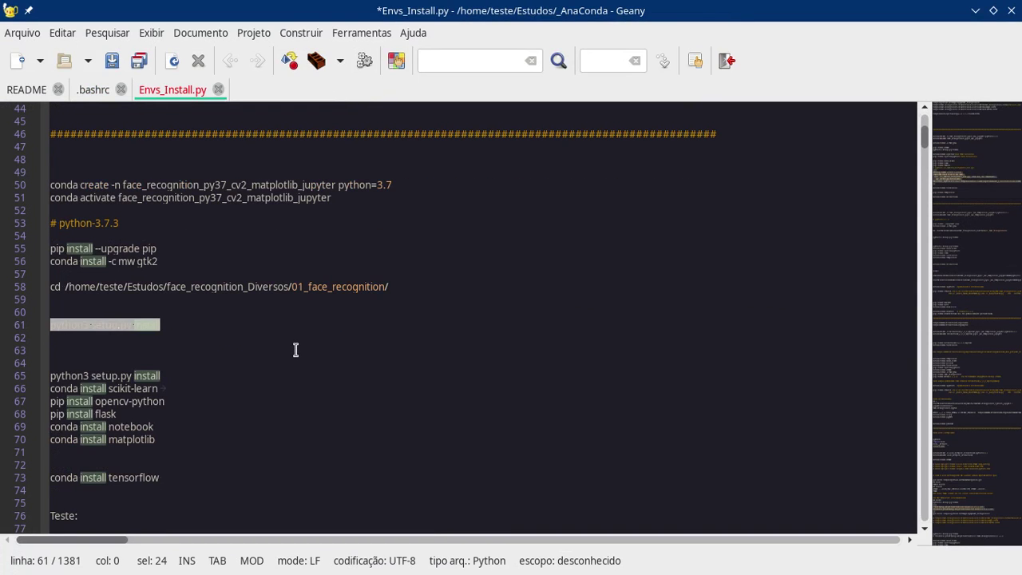
left_click(148, 337)
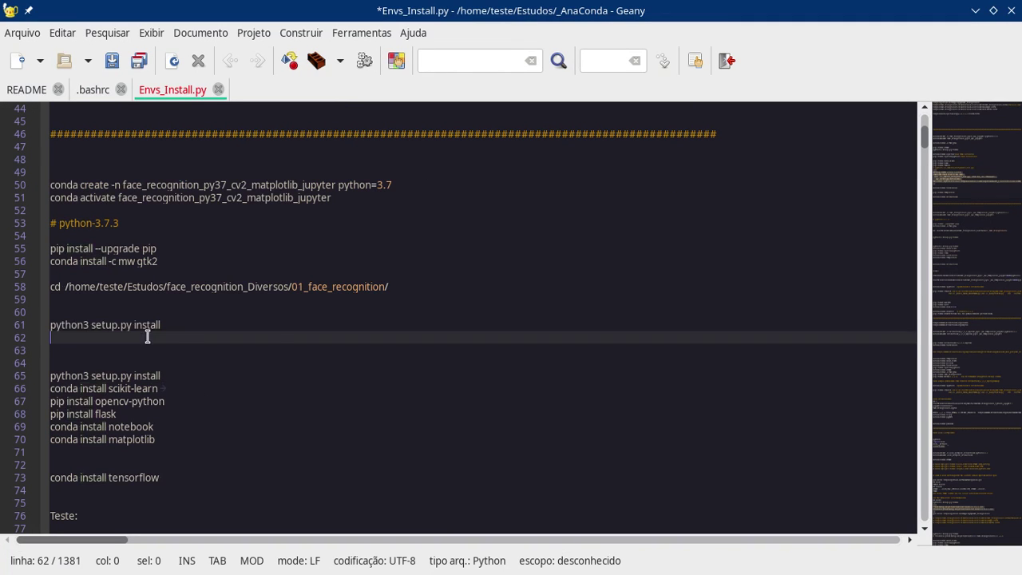
key("ctrl+s")
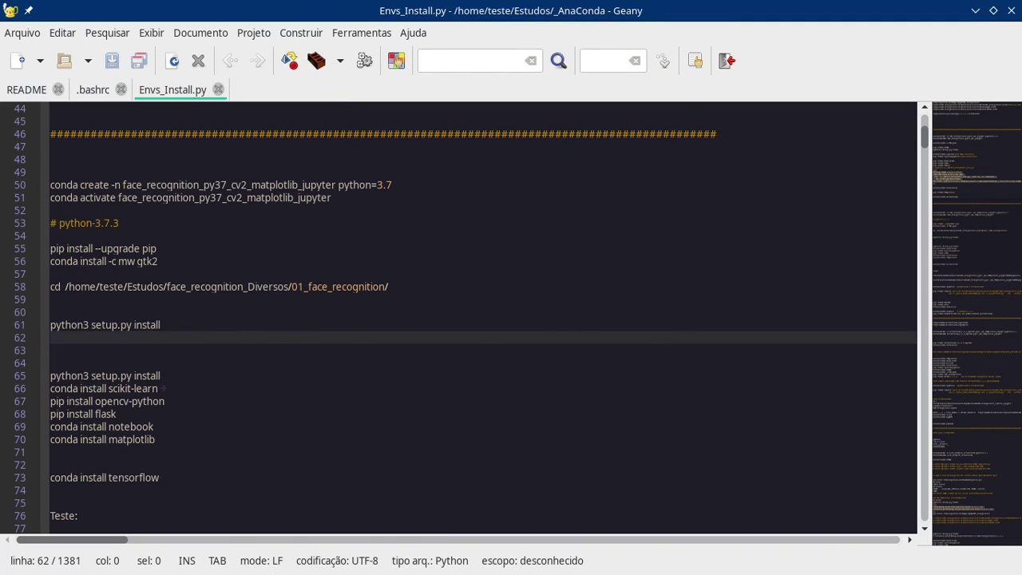
- Check the temperature, CPU and GPU monitors in the split terminal window, and return to Geany
left_click(264, 561)
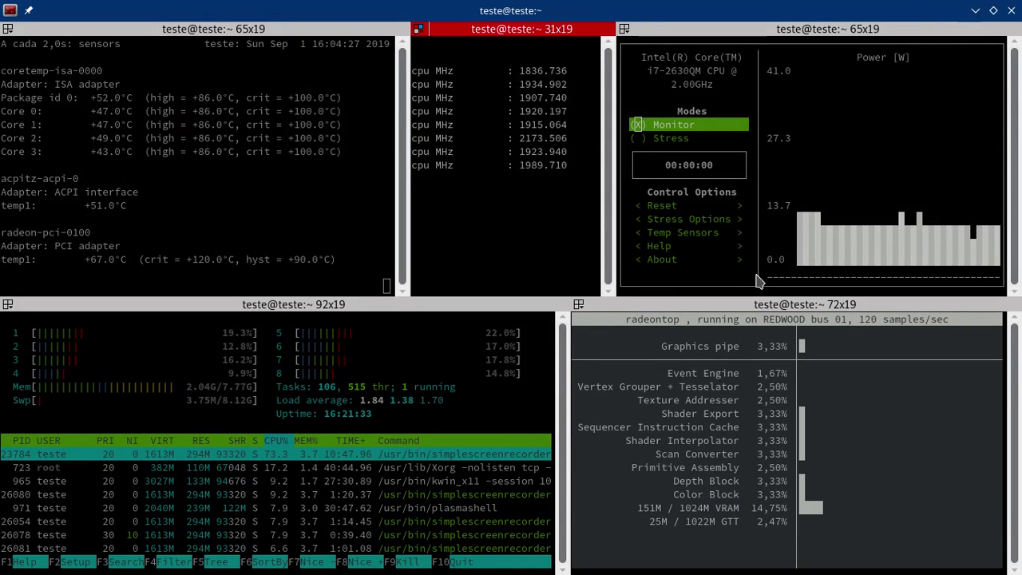
left_click(975, 10)
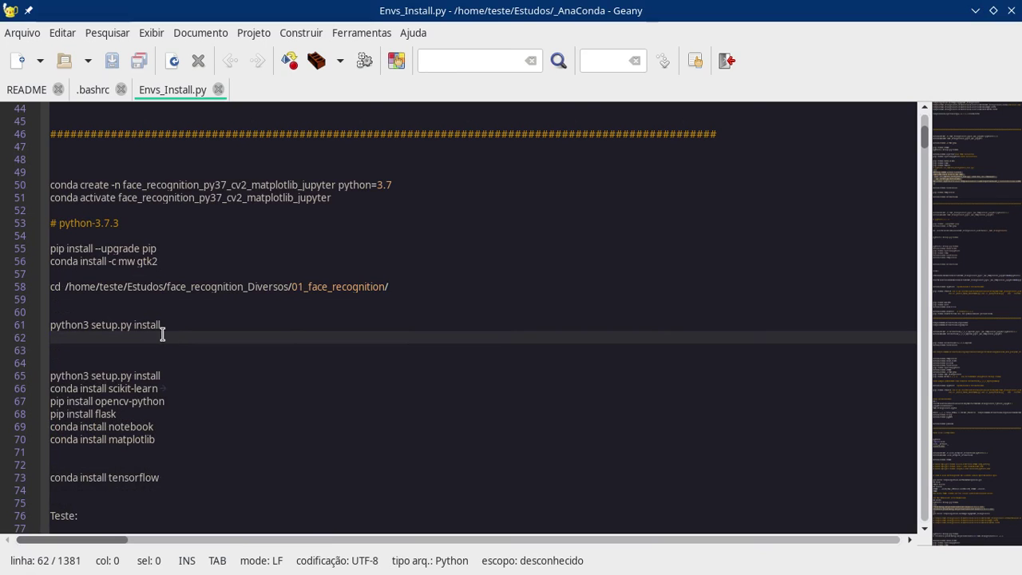
- Delete the duplicate python3 setup.py install line above conda install scikit-learn, plus one extra blank line
double_click(175, 375)
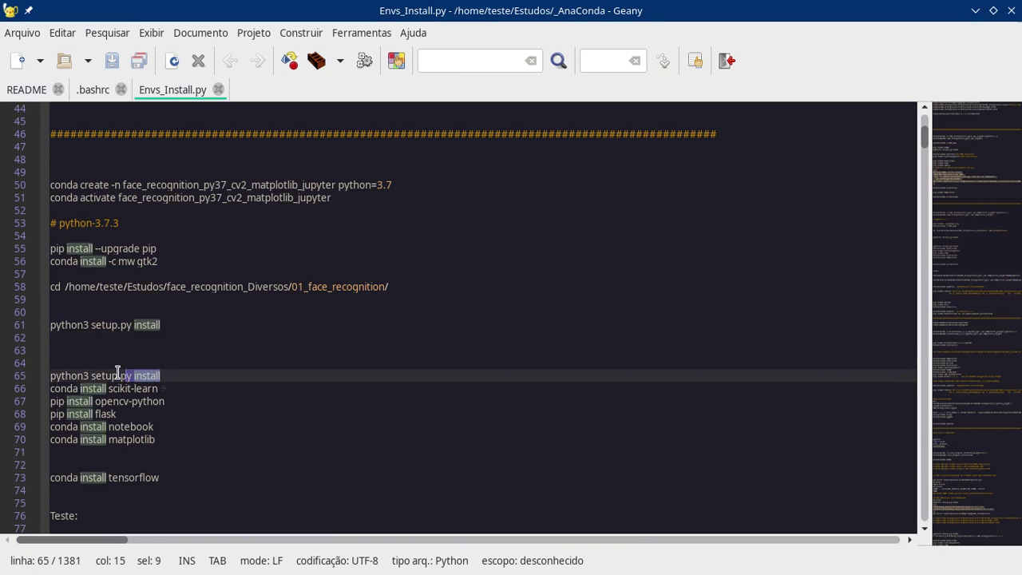
left_click_drag(175, 376, 32, 376)
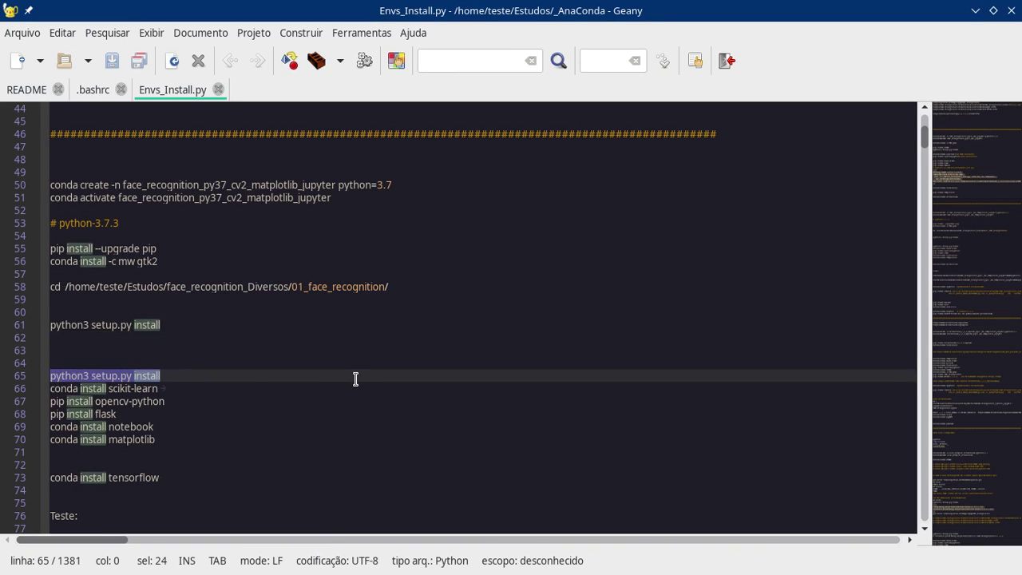
key("Delete")
key("Delete")
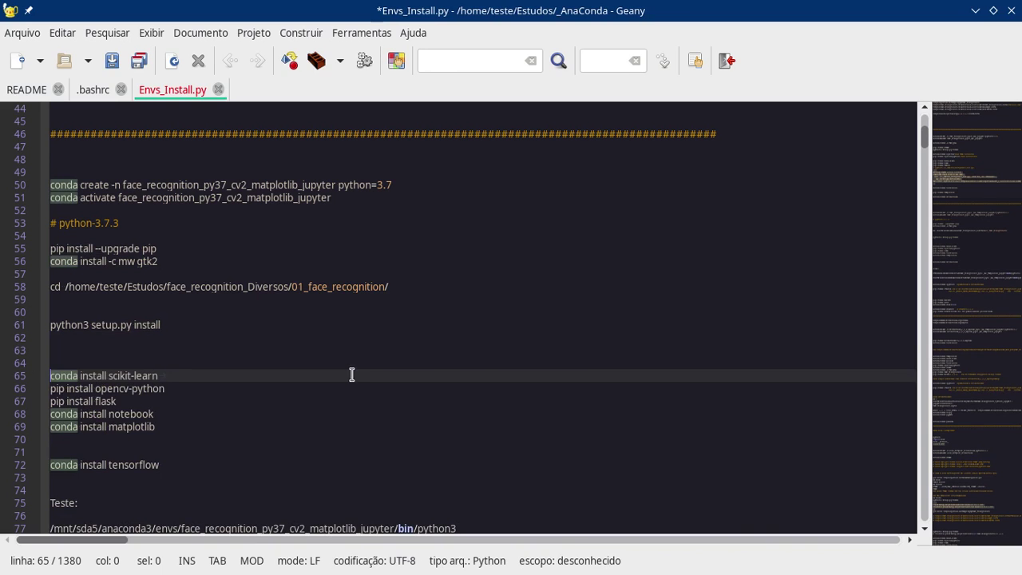
left_click(143, 347)
key("Delete")
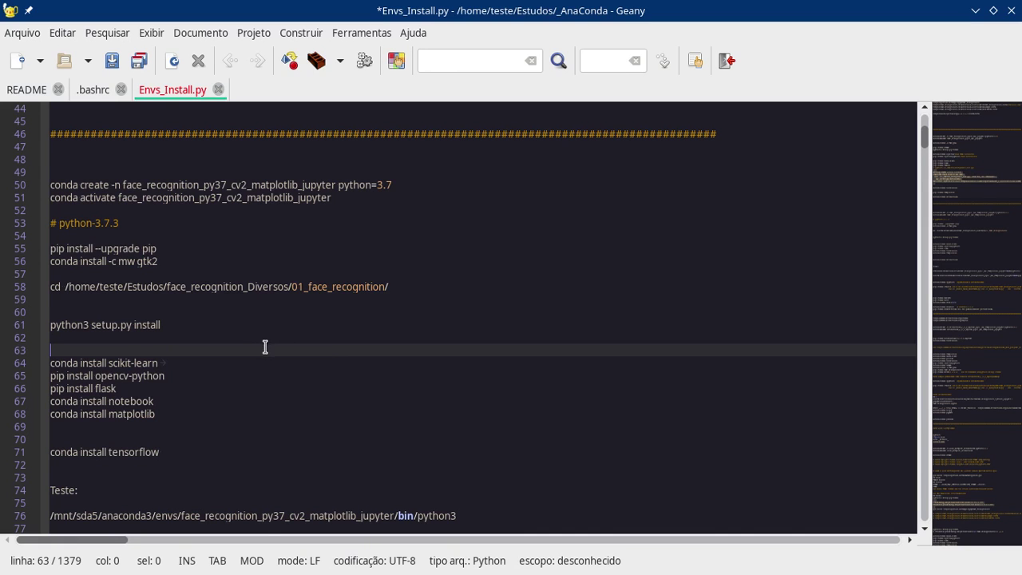
- Examine the install commands listed in Envs_Install.py for the Python 3.6 and 3.7 face_recognition environments
scroll(268, 349, "down", 7)
scroll(272, 354, "up", 5)
scroll(272, 353, "down", 3)
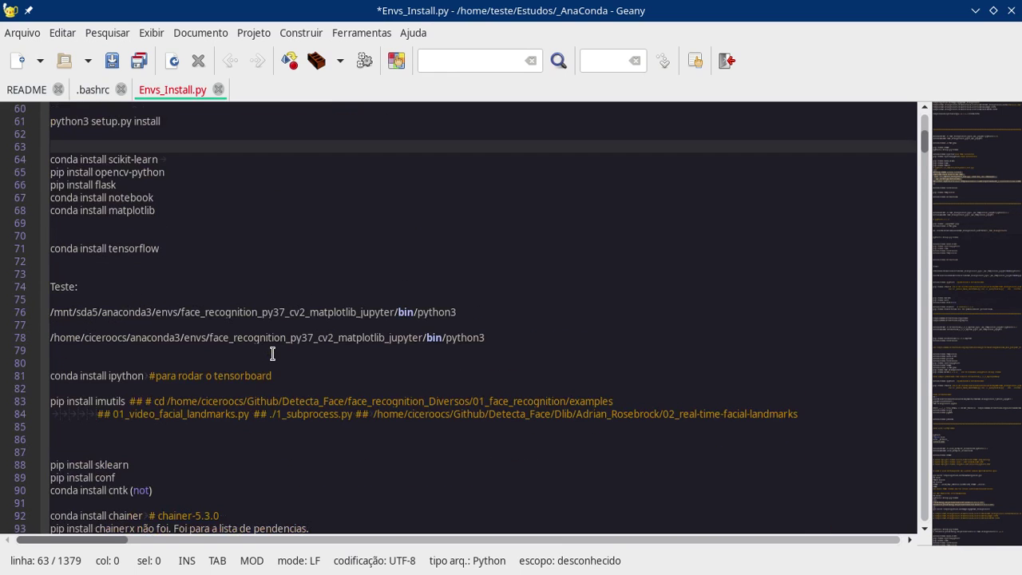
scroll(273, 354, "up", 2)
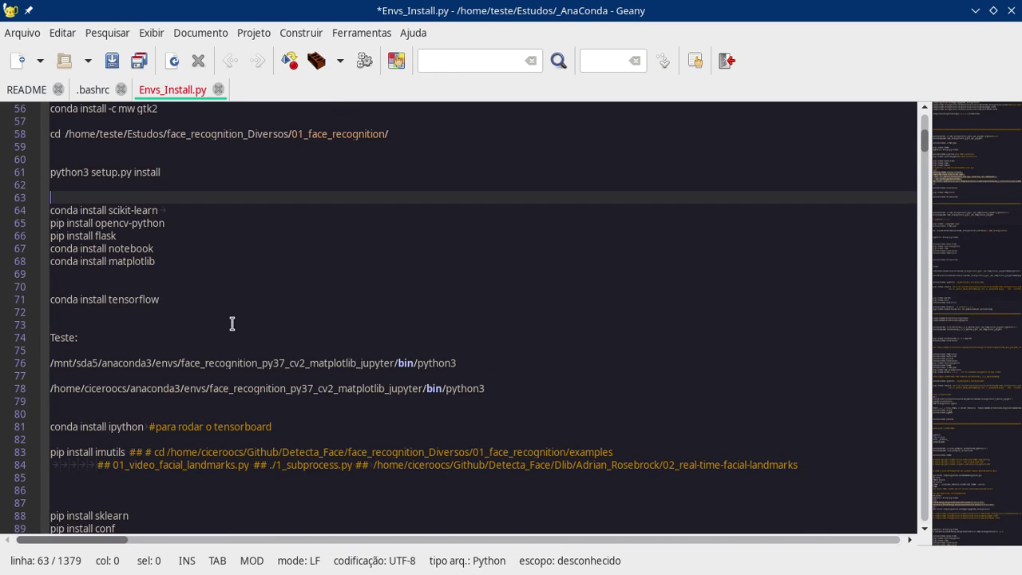
scroll(297, 320, "up", 5)
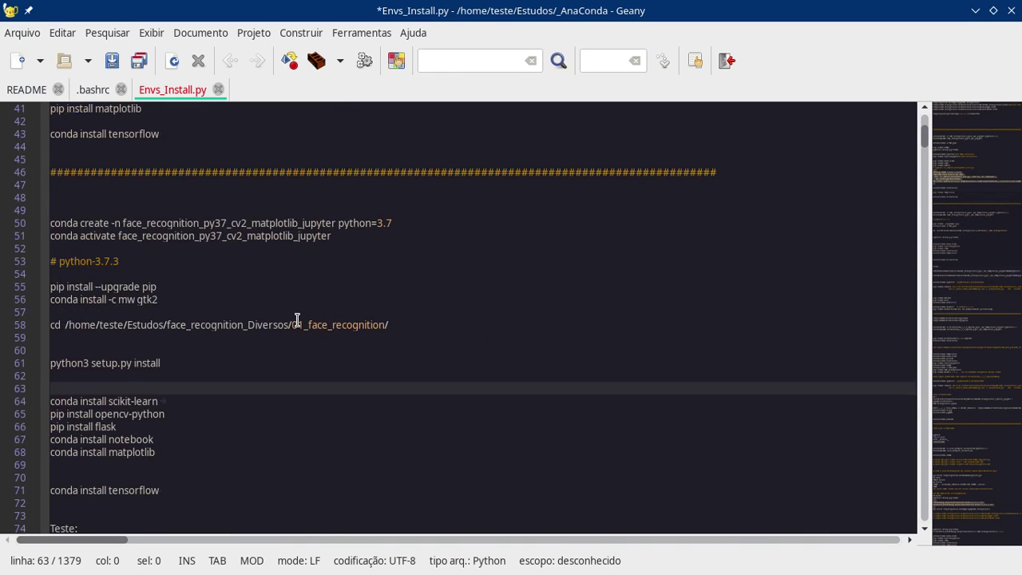
scroll(297, 319, "down", 1)
scroll(297, 319, "up", 8)
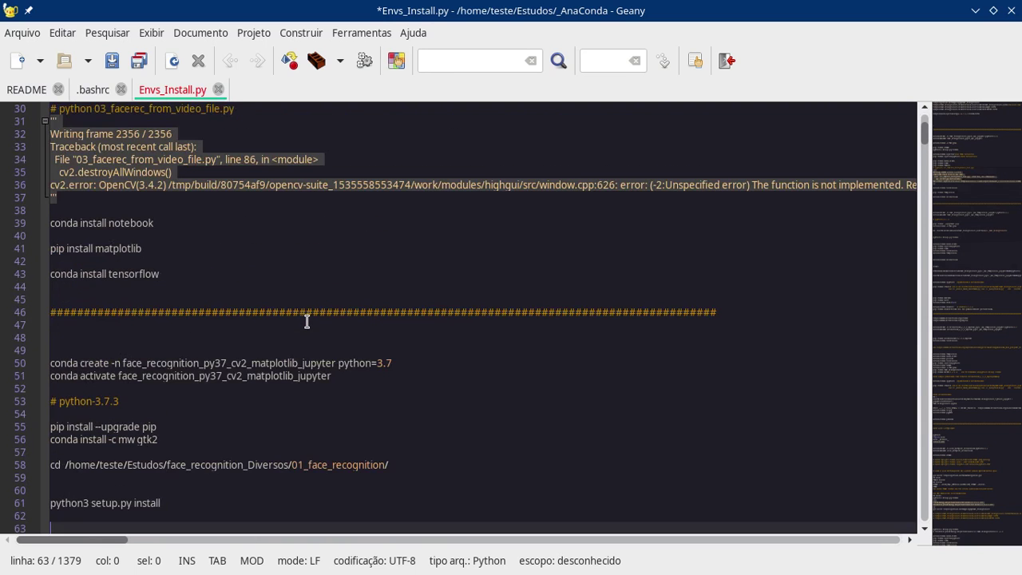
scroll(307, 321, "up", 3)
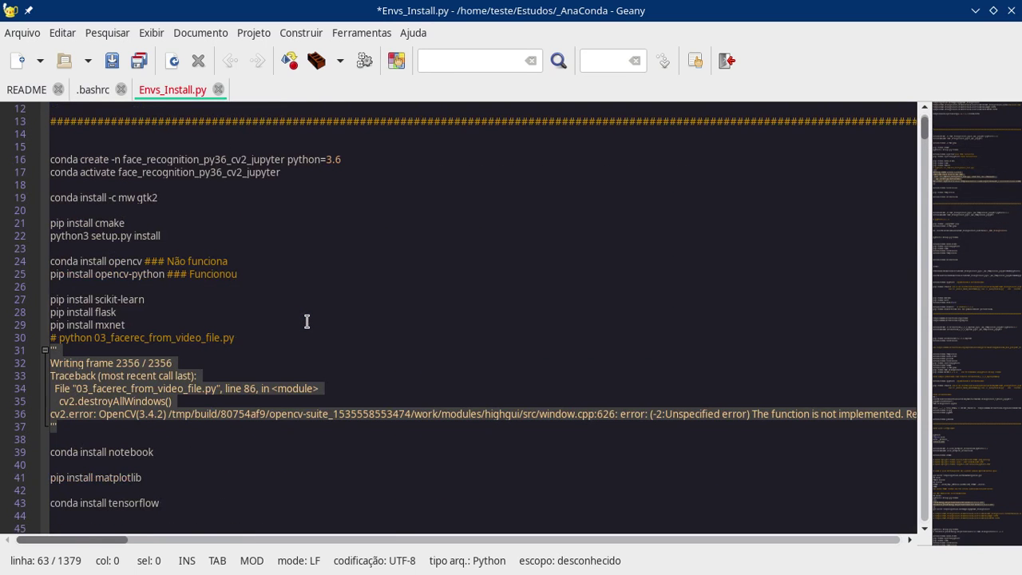
scroll(307, 321, "down", 11)
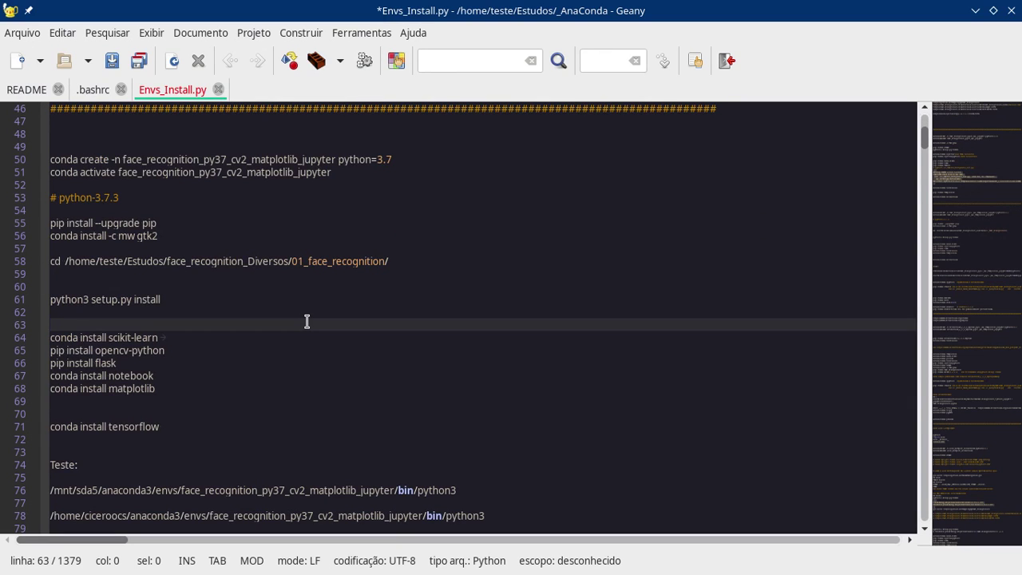
- Undo the recent edits in Envs_Install.py until python3 setup.py install is back beneath conda install -c mw gtk2
key("ctrl+z")
key("ctrl+z")
key("ctrl+z")
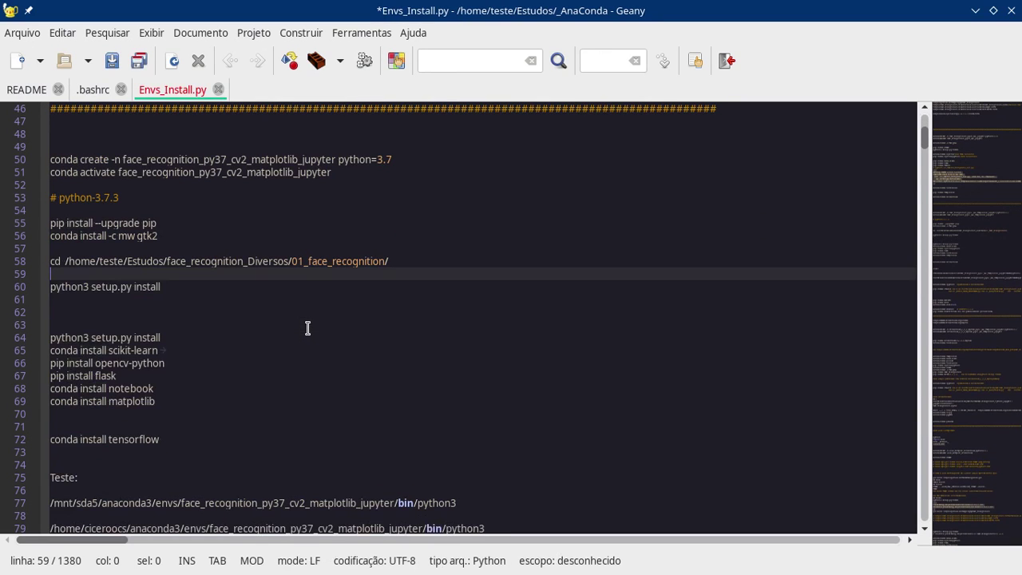
key("ctrl+z")
key("ctrl+z")
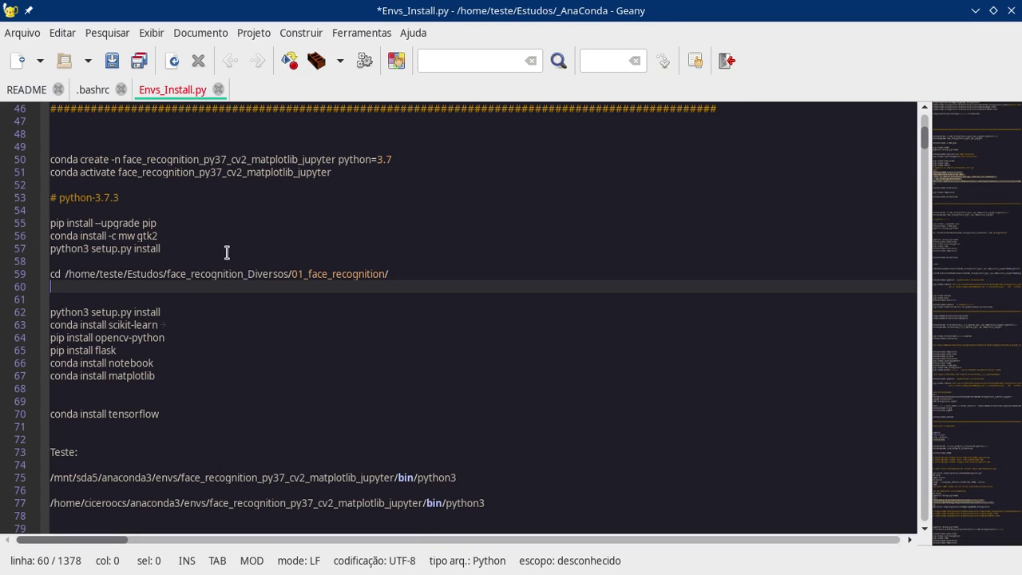
- Delete the python3 setup.py install line located beneath conda install -c mw gtk2
left_click_drag(164, 254, 15, 251)
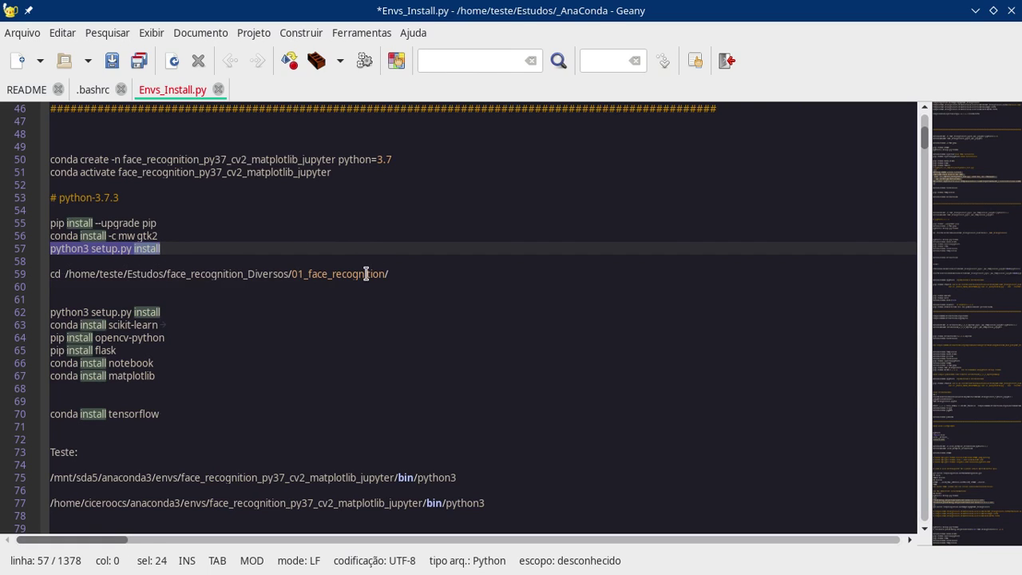
key("Delete")
key("Delete")
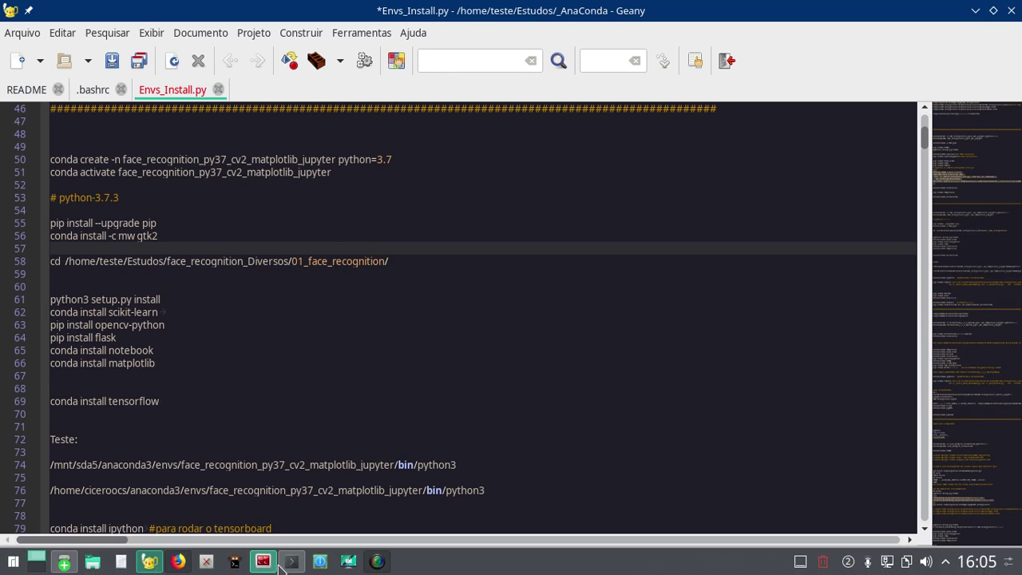
- Check the installation output in Konsole, return to Envs_Install.py in Geany and open a text search
left_click(291, 562)
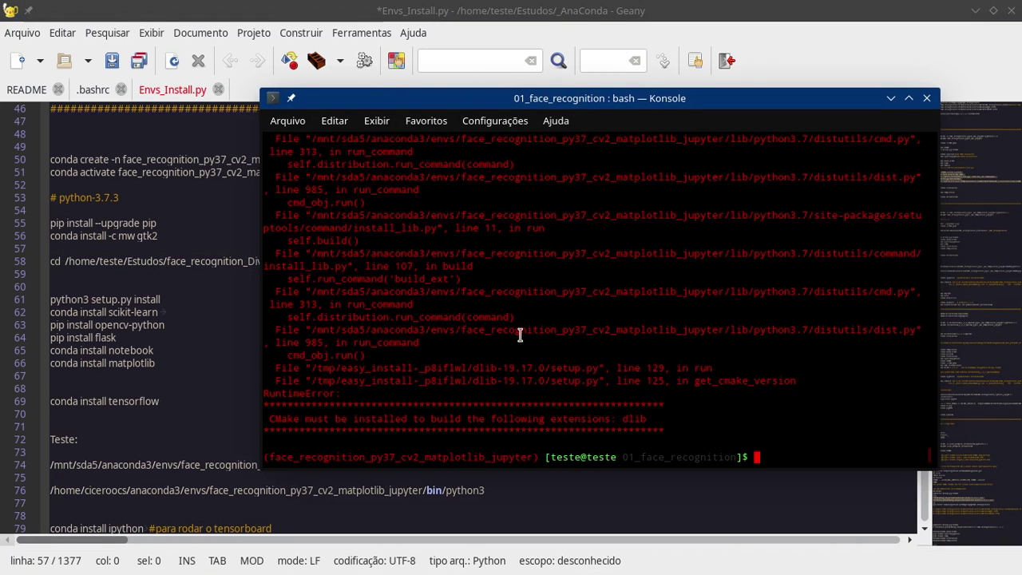
left_click(183, 325)
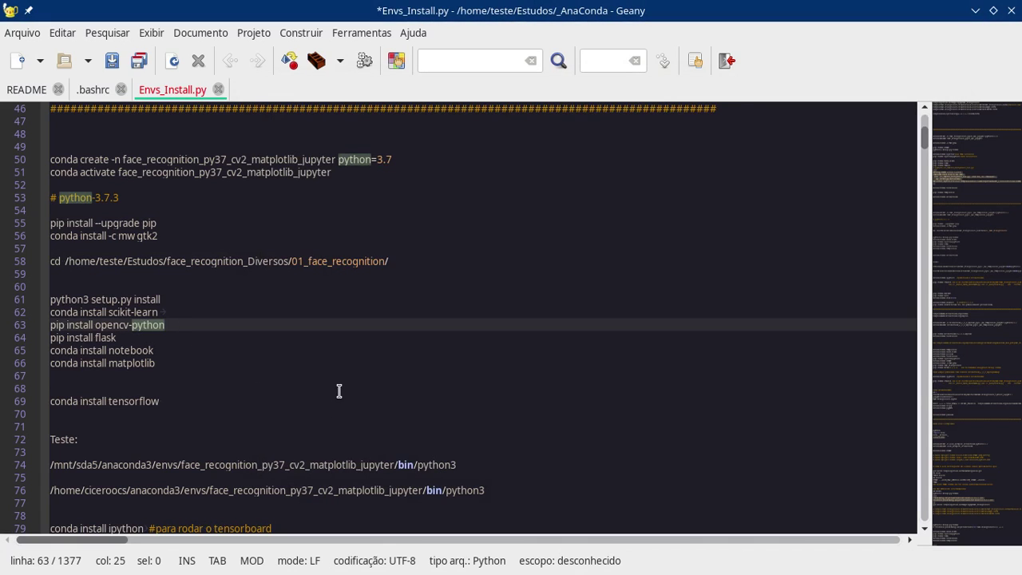
key("ctrl+f")
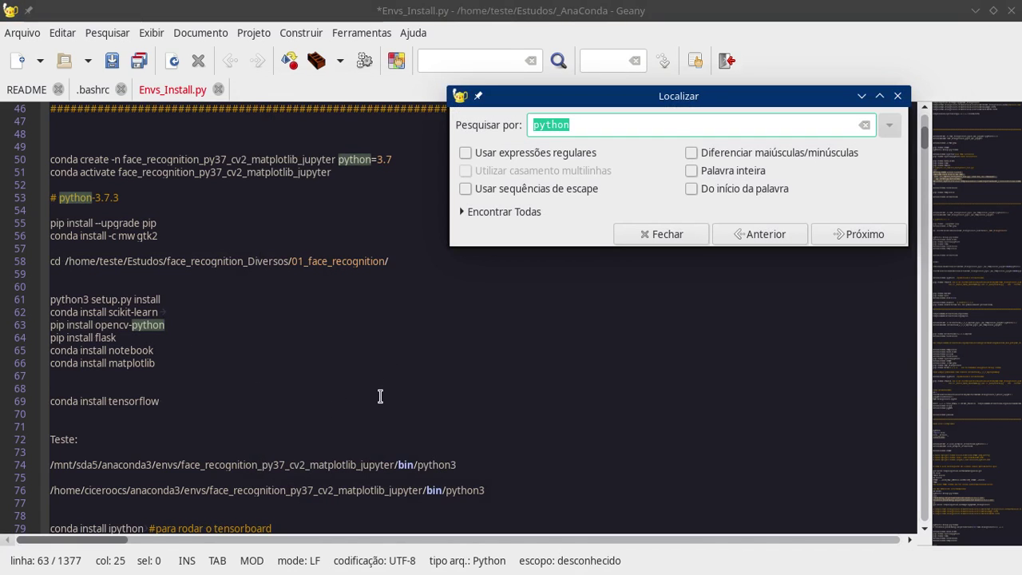
- Search Envs_Install.py for "gcc" and look through the face_recognition install commands
type("gcc")
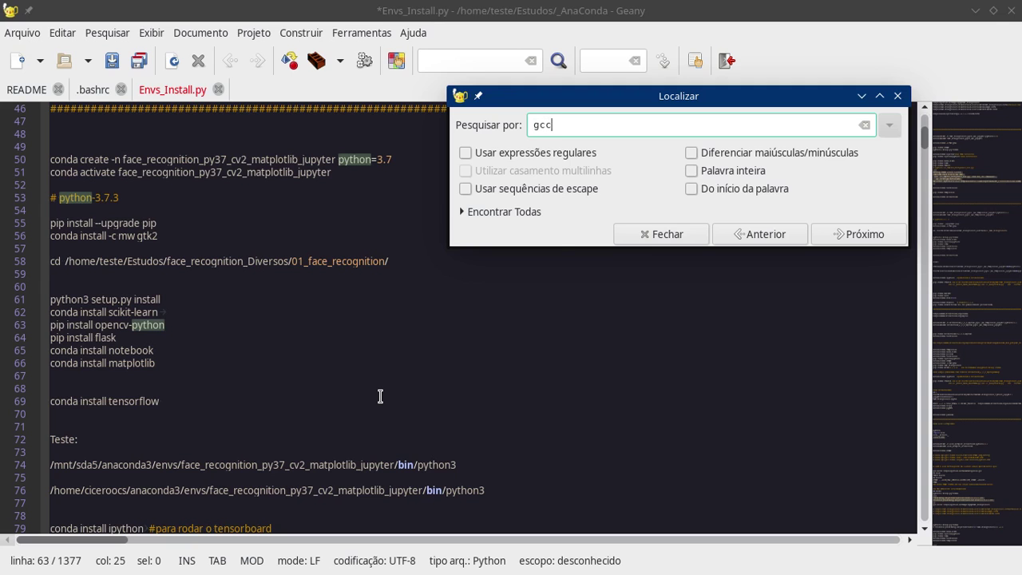
key("Return")
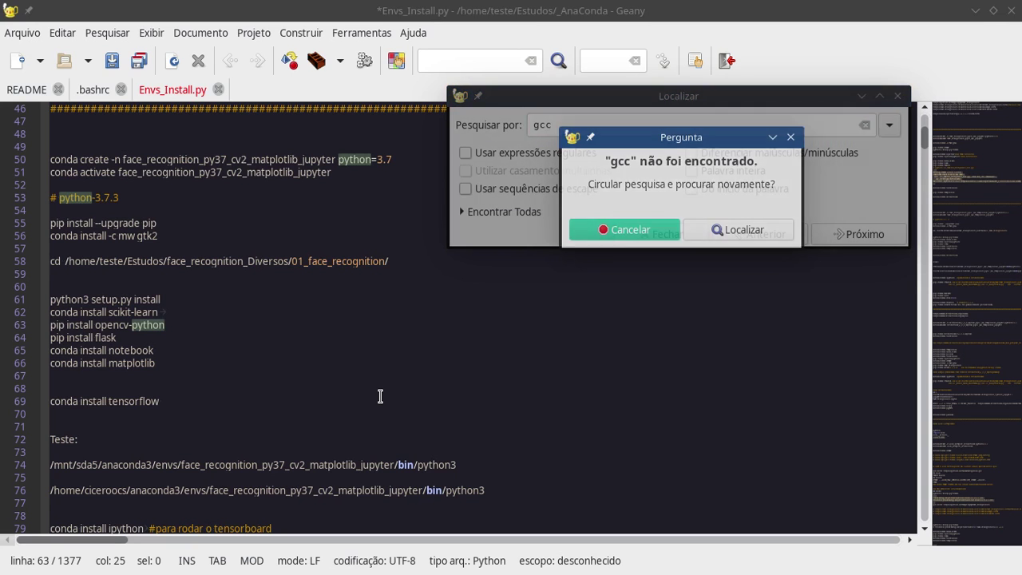
key("Escape")
key("Escape")
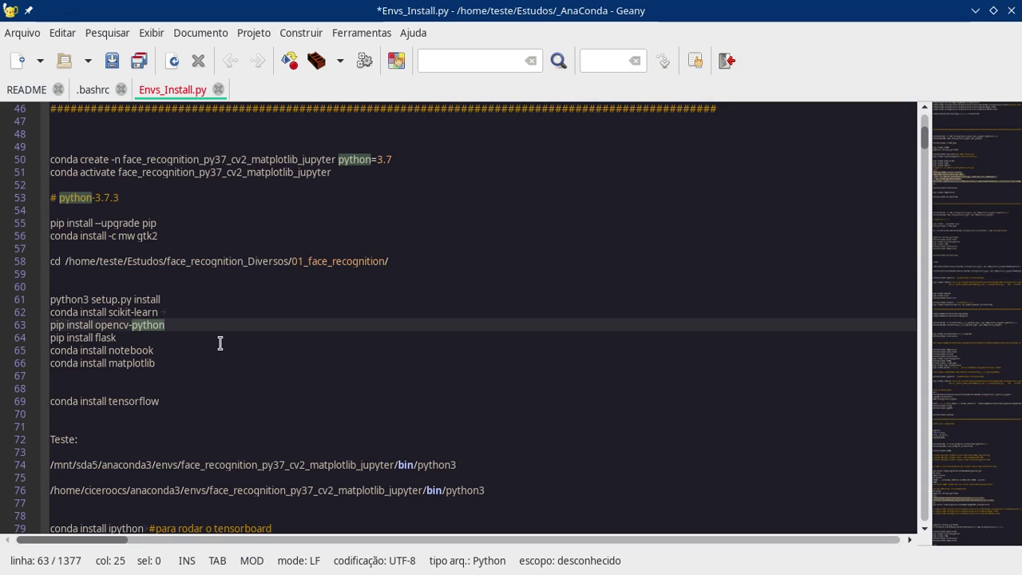
scroll(221, 342, "down", 3)
scroll(235, 345, "down", 7)
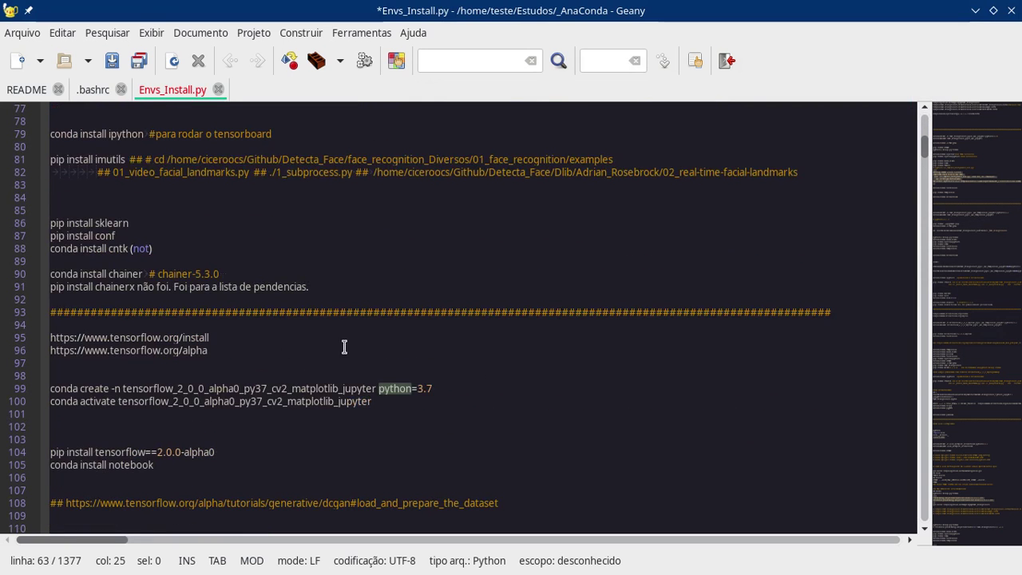
scroll(406, 347, "up", 11)
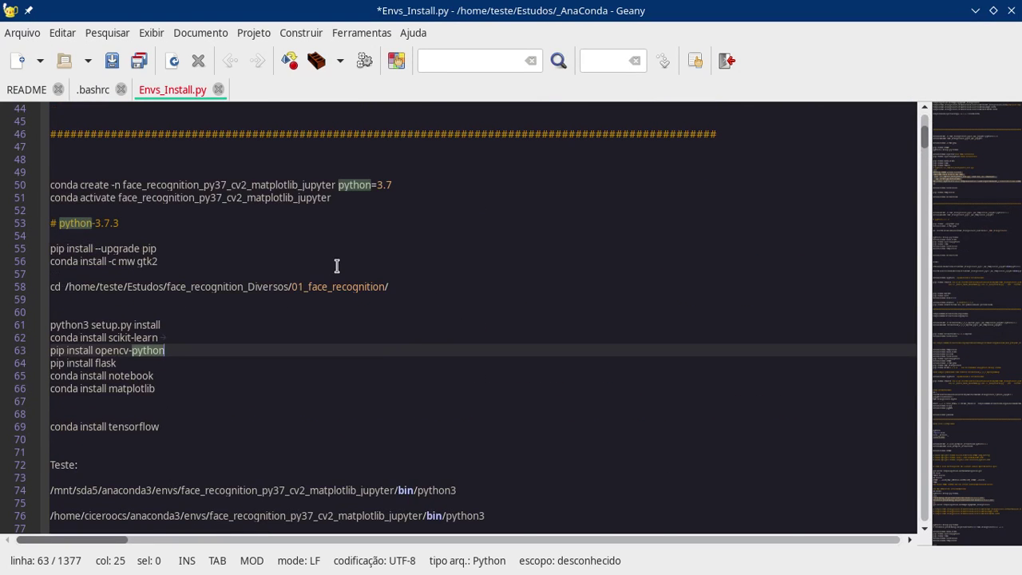
scroll(337, 266, "up", 1)
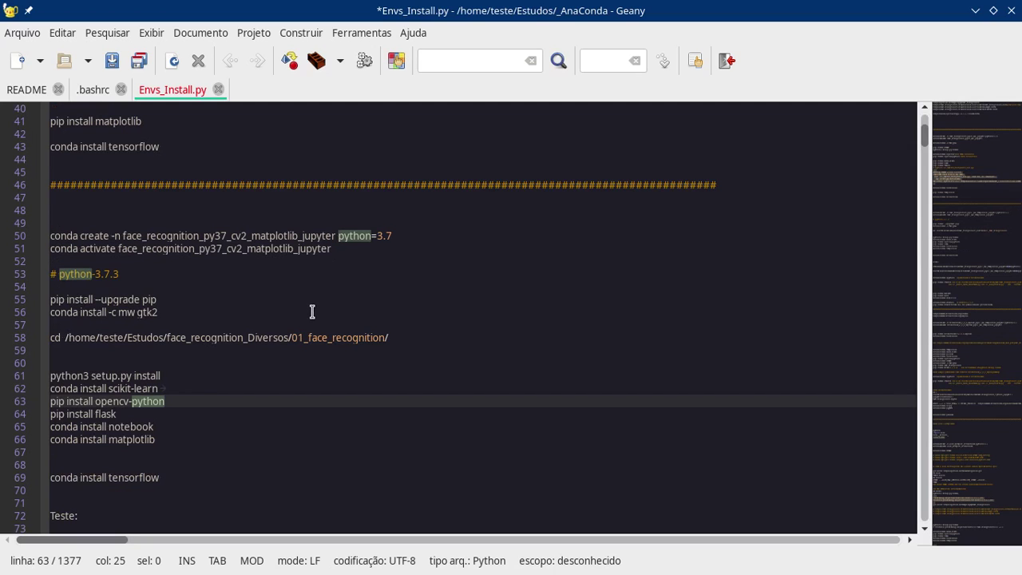
key("ctrl+f")
type("ma")
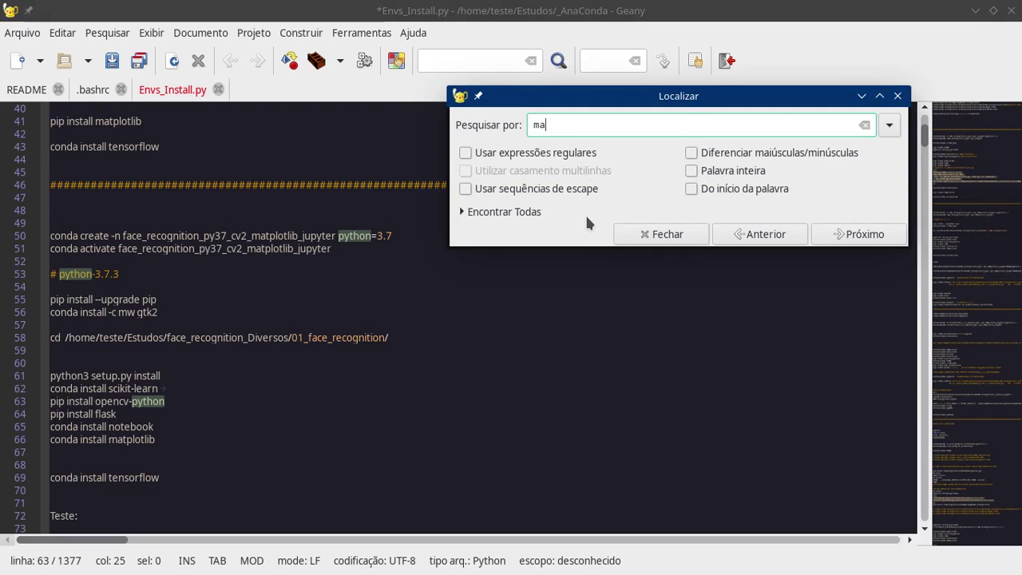
type("ke")
key("Tab")
key("space")
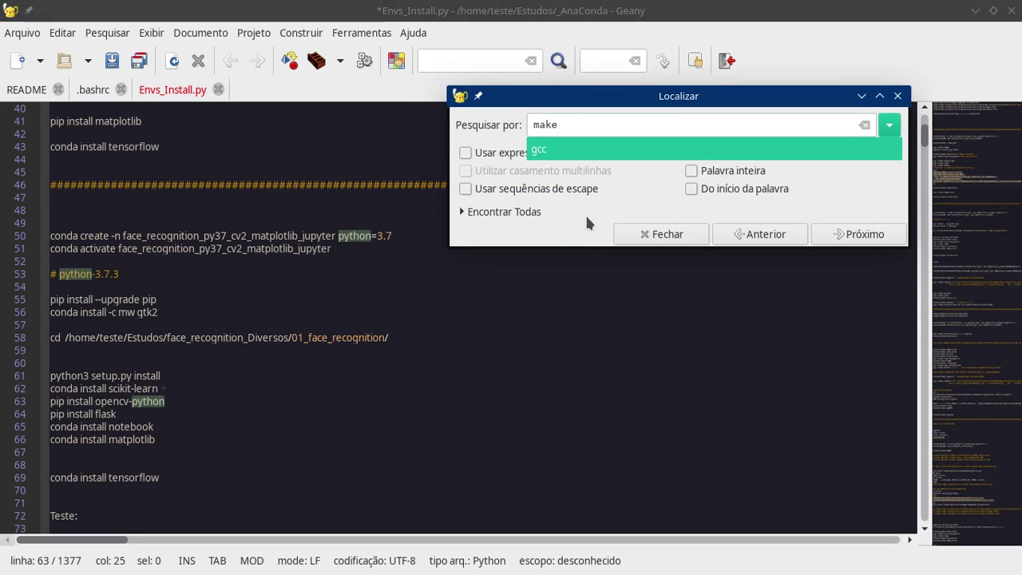
key("Return")
key("space")
key("Return")
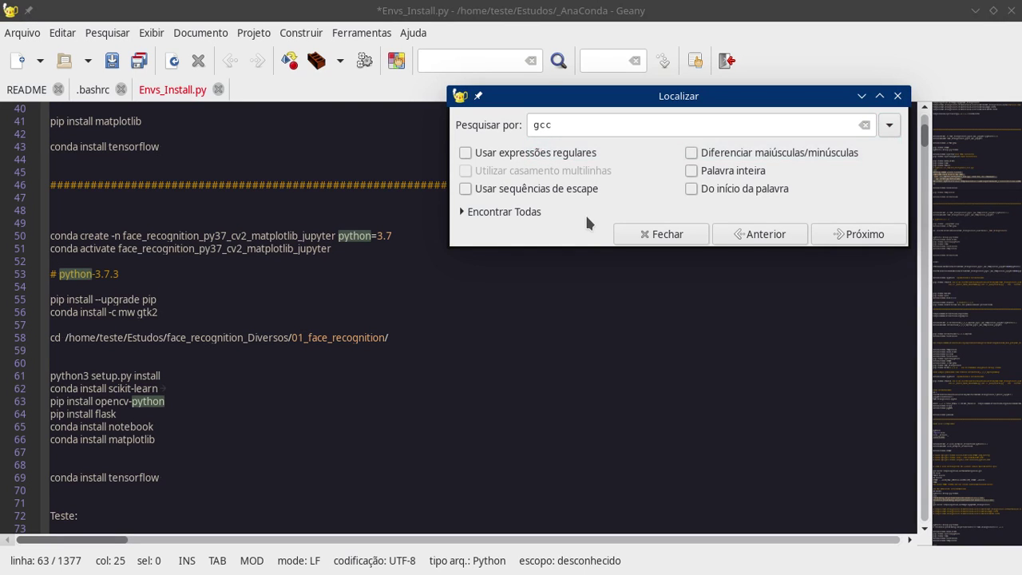
key("space")
key("Return")
key("shift+Tab")
key("Escape")
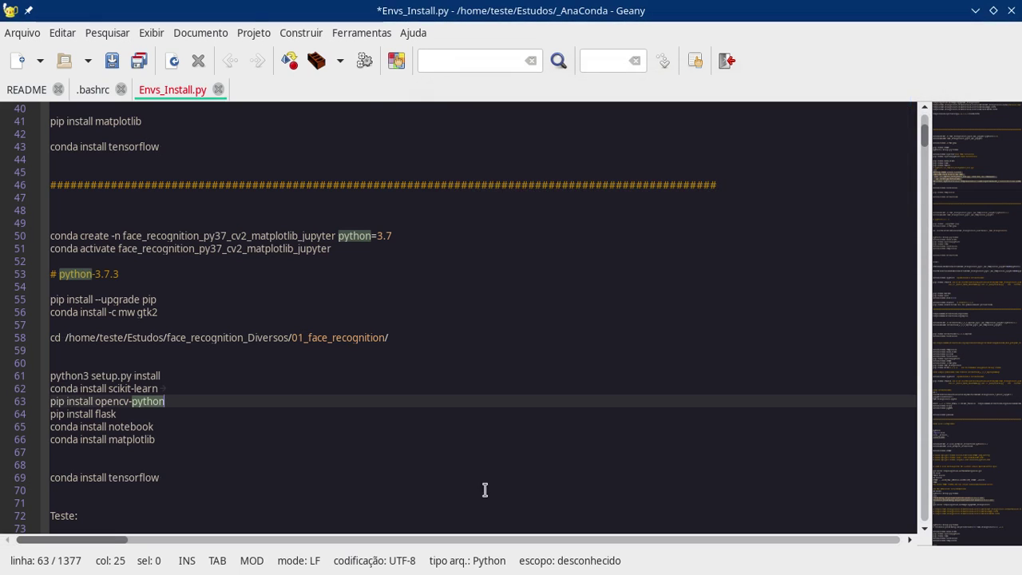
- Switch to the Konsole terminal and recall the earlier command conda install cmake from the history
left_click(271, 563)
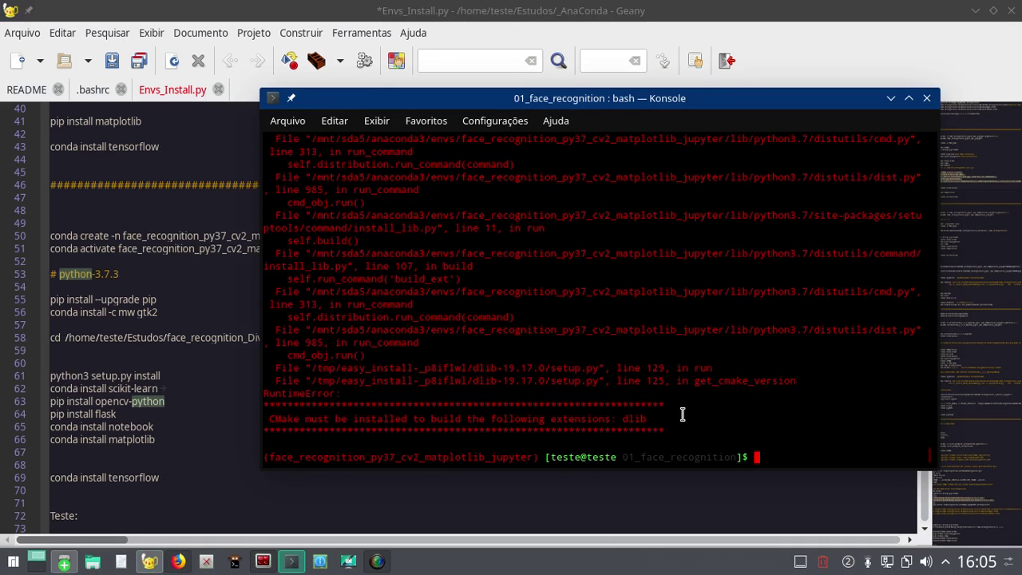
key("Up")
key("Up")
key("Up")
key("Up")
key("Up")
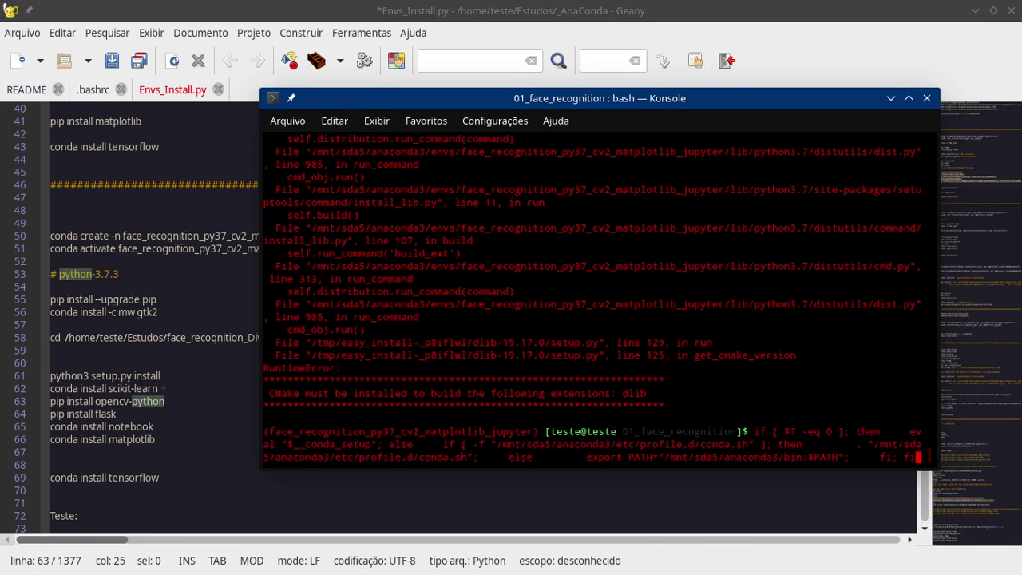
key("Up")
key("Up")
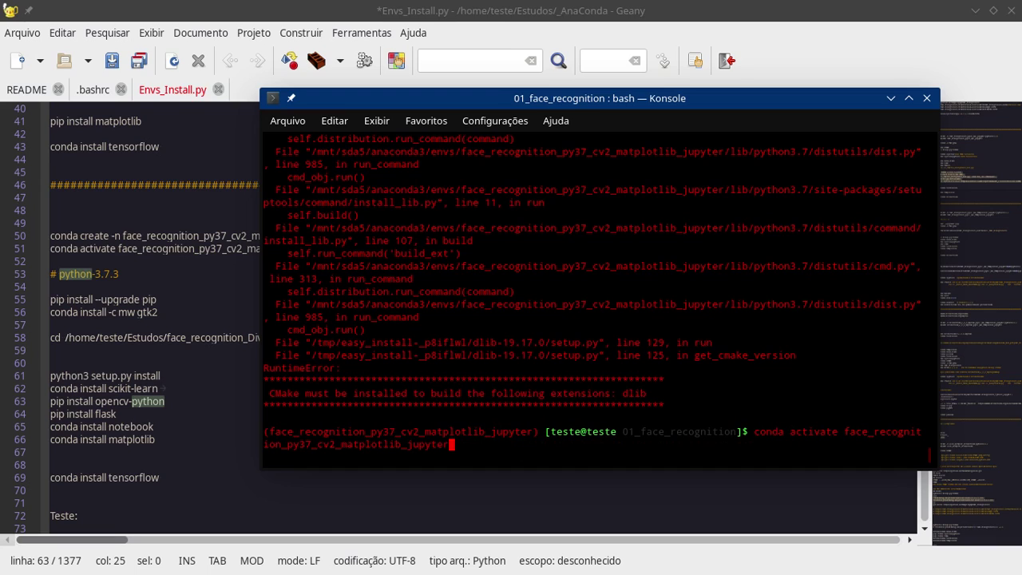
key("Up")
key("Up")
key("Up")
key("Up")
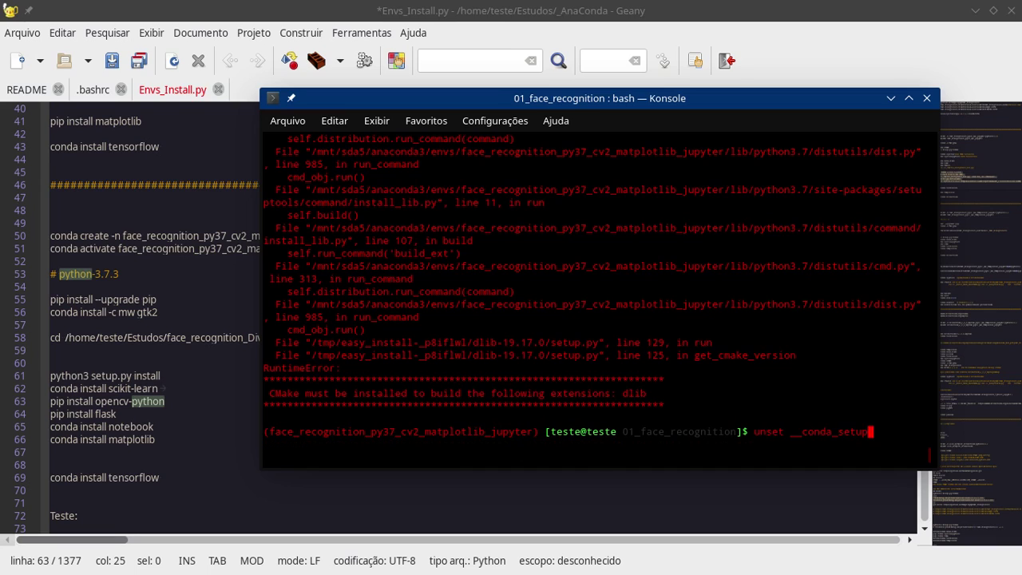
key("Up")
key("Up")
key("Up")
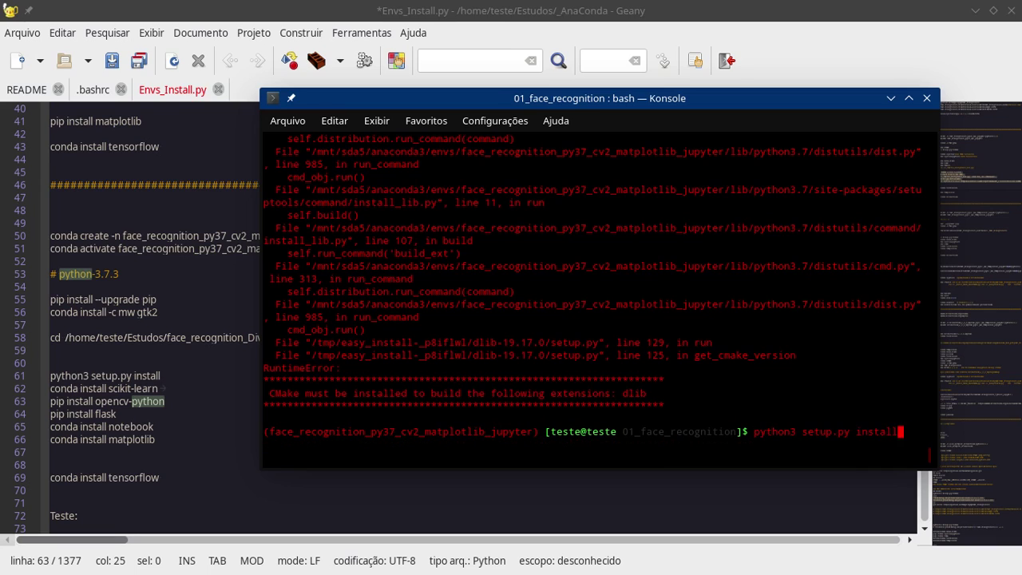
key("Up")
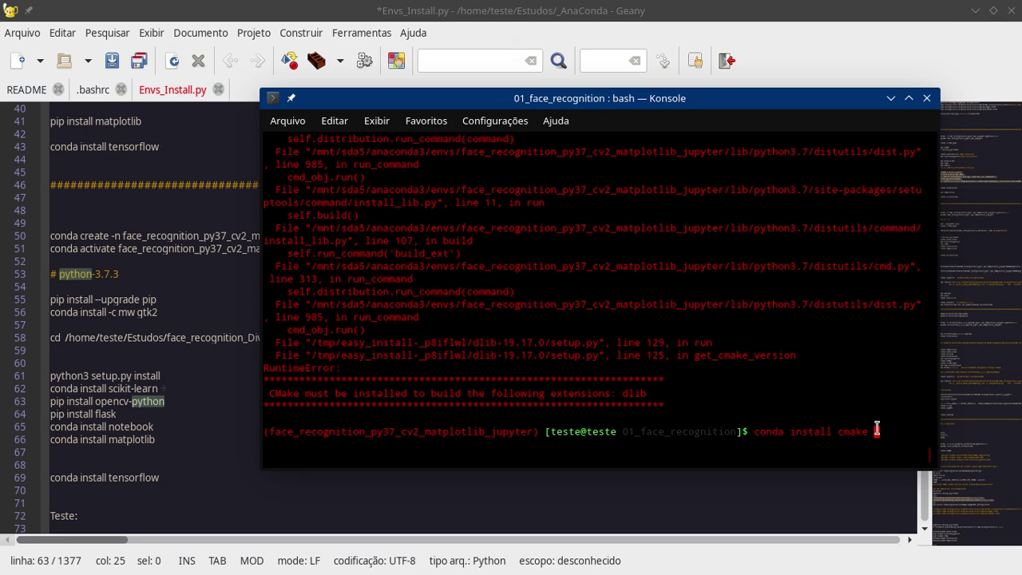
- Copy the recalled conda install cmake command and run it in the active environment
left_click_drag(876, 430, 758, 430)
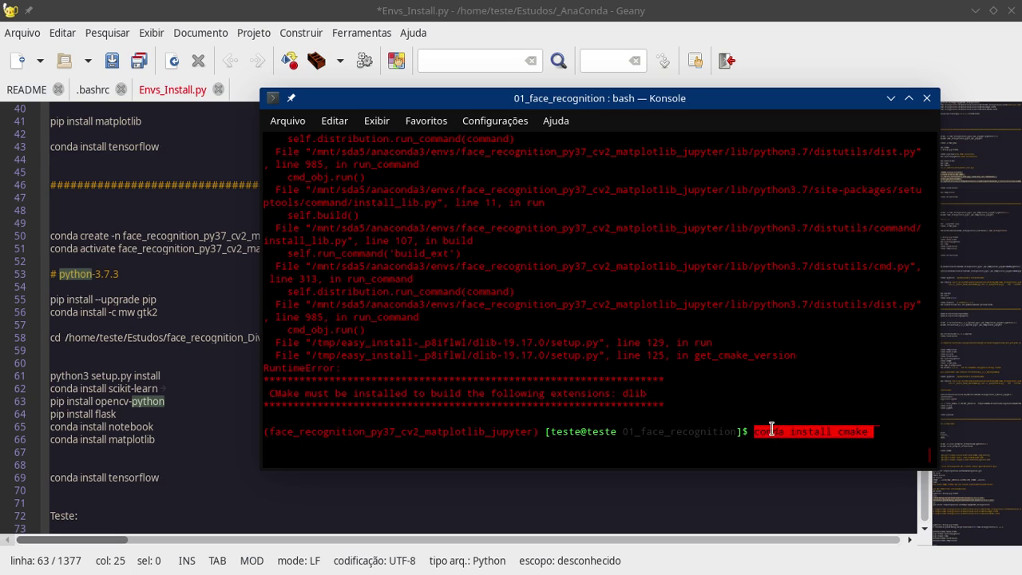
right_click(772, 429)
left_click(815, 209)
key("Return")
- In Geany, add the line conda install cmake below pip install --upgrade pip, set off by blank lines, and save Envs_Install.py
left_click(159, 284)
left_click(115, 259)
left_click(151, 285)
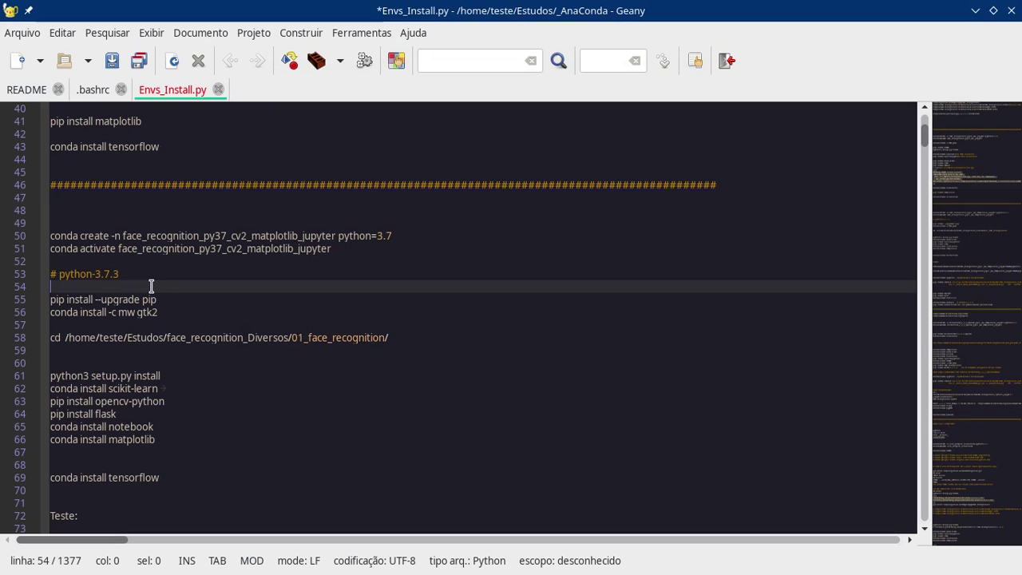
left_click(169, 301)
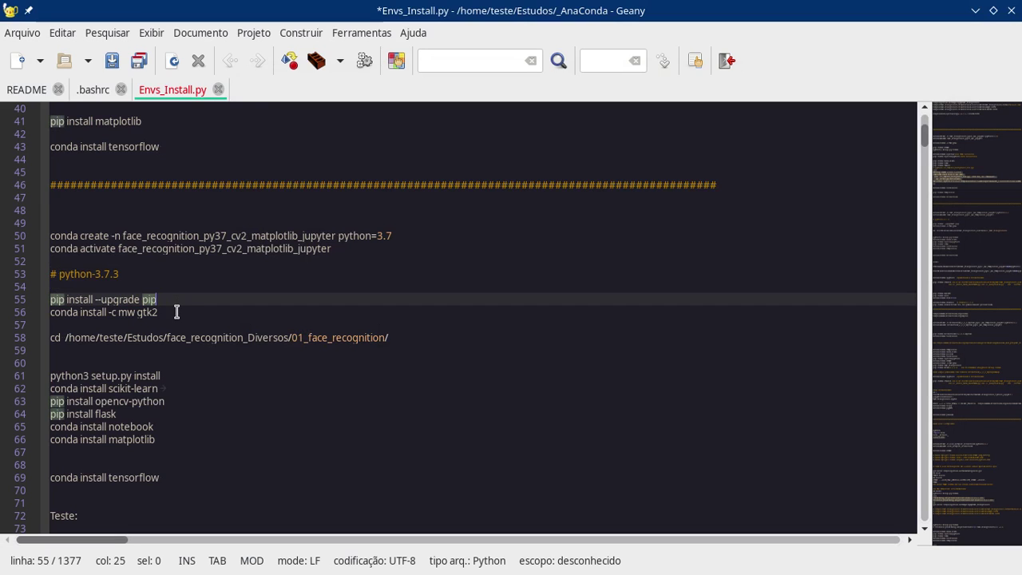
key("Return")
key("Return")
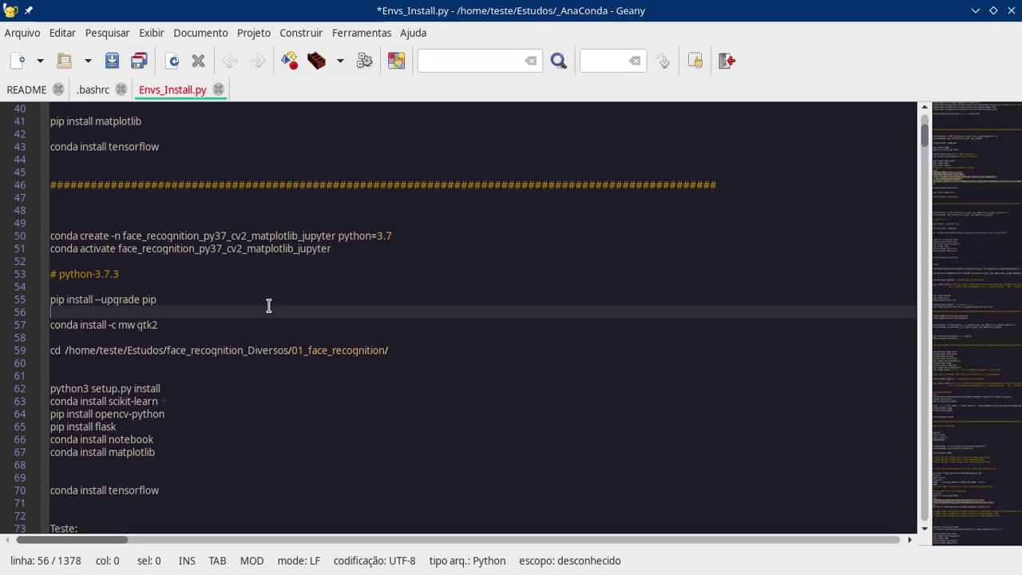
type("conda install cmake")
key("Return")
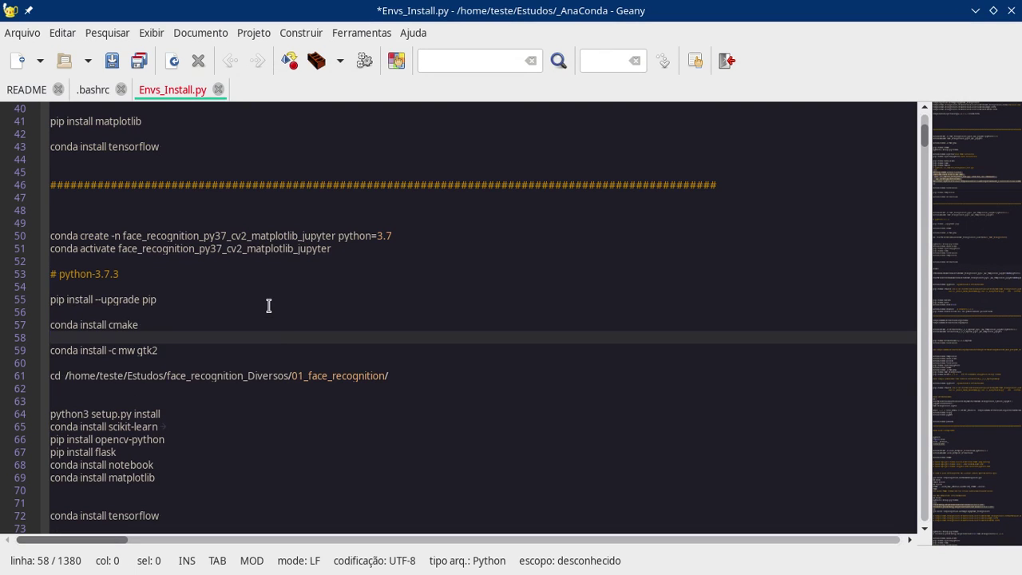
key("ctrl+s")
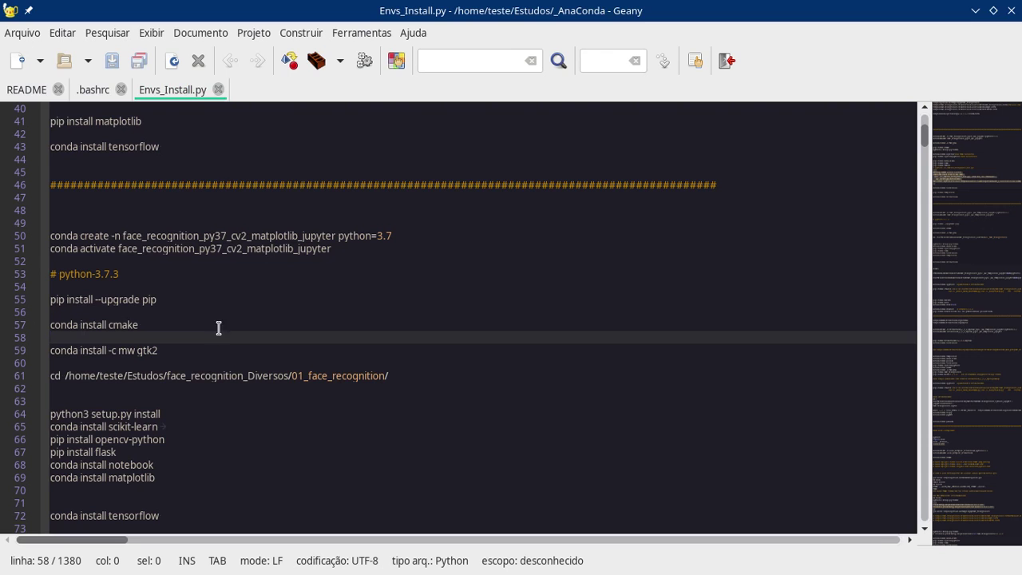
- Minimize the editor, accept the cmake package installation in the terminal, and run python3 setup.py install
left_click(976, 11)
key("Return")
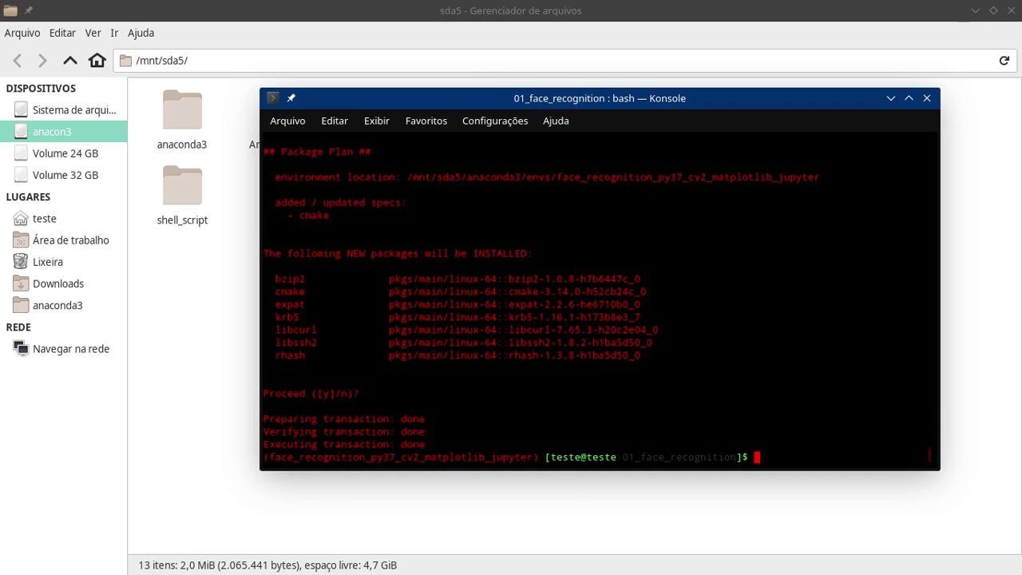
type("python3 setup.py install")
key("Return")
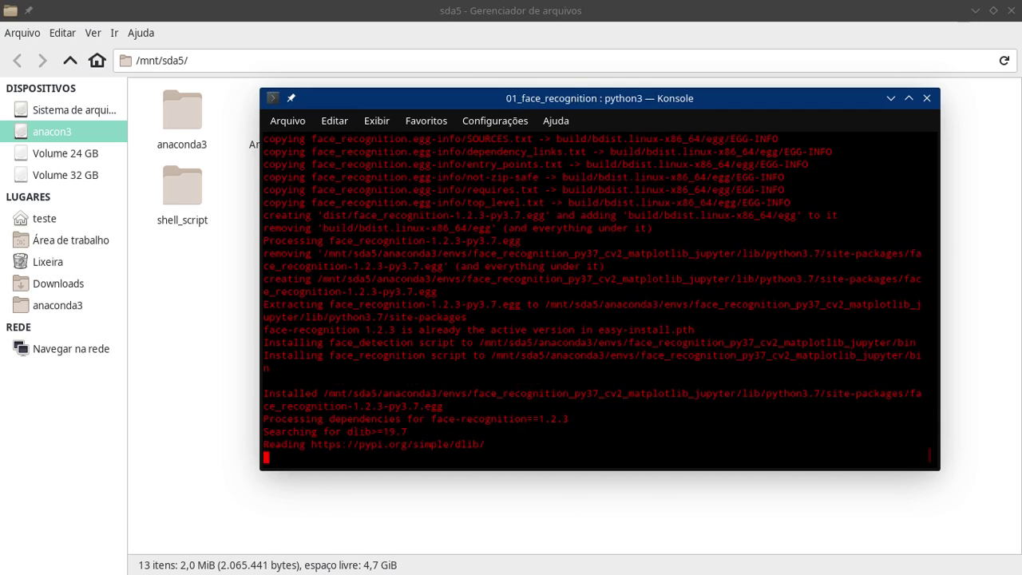
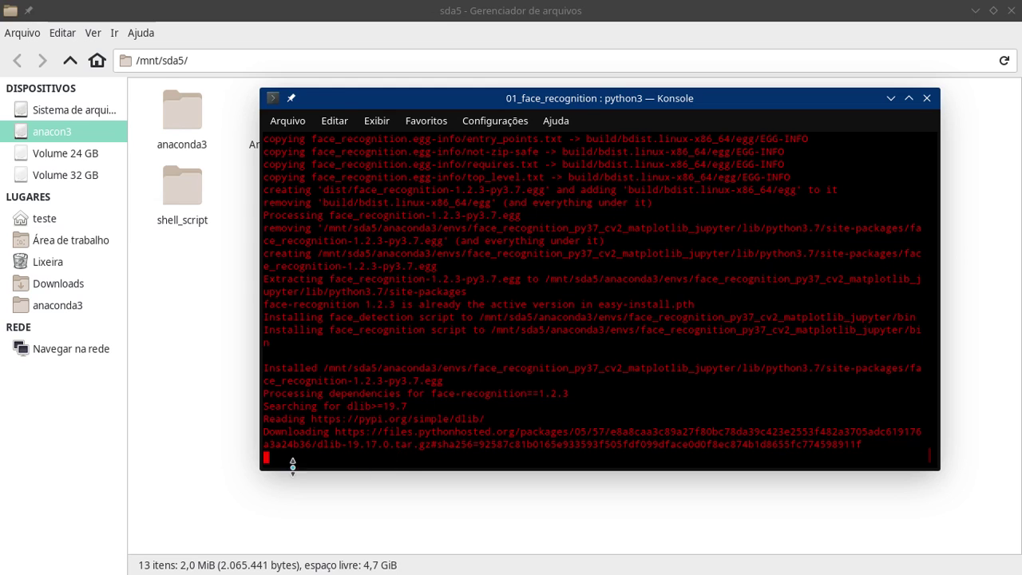
mouse_move(264, 564)
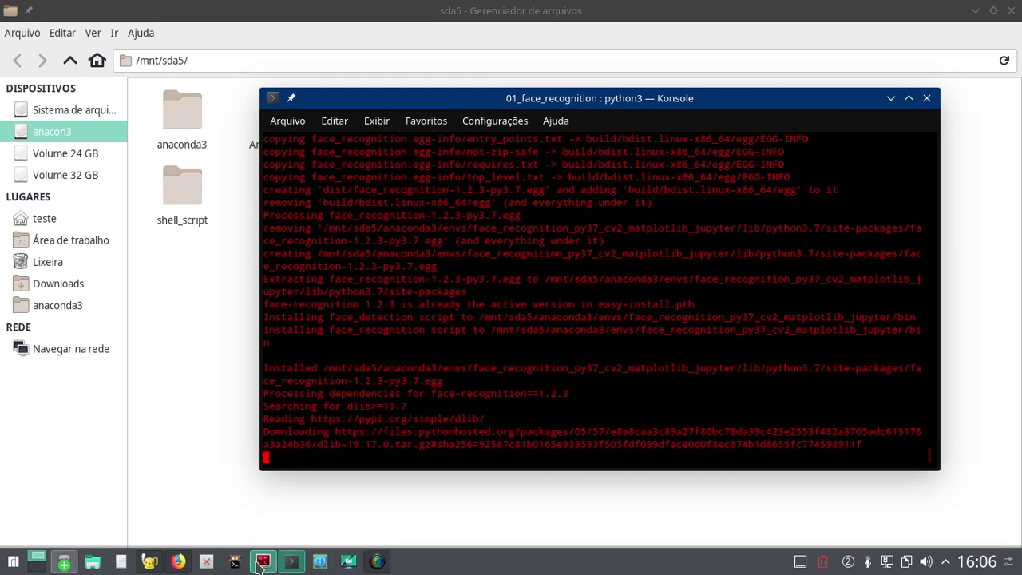
left_click(382, 564)
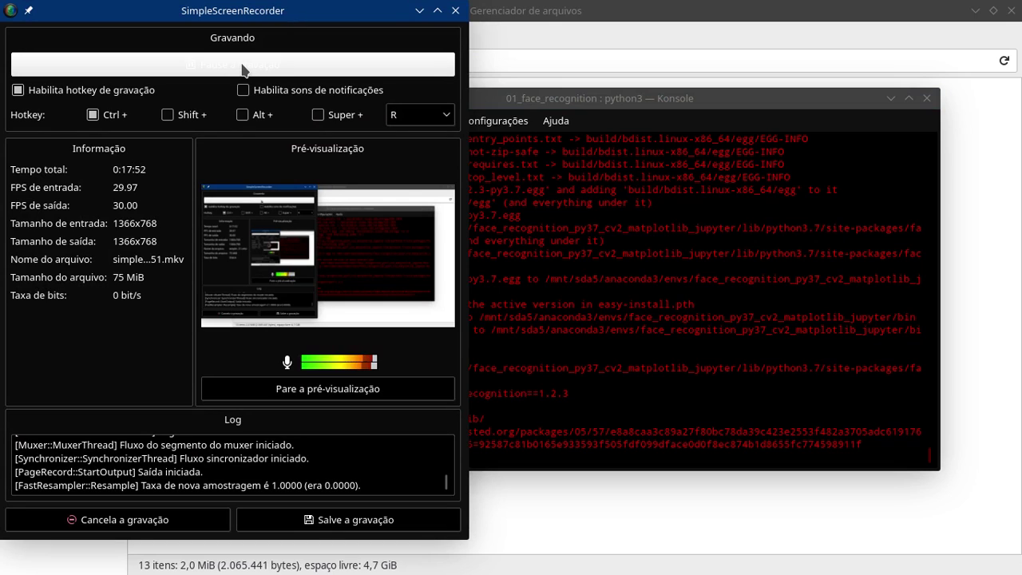
left_click(254, 65)
left_click(241, 67)
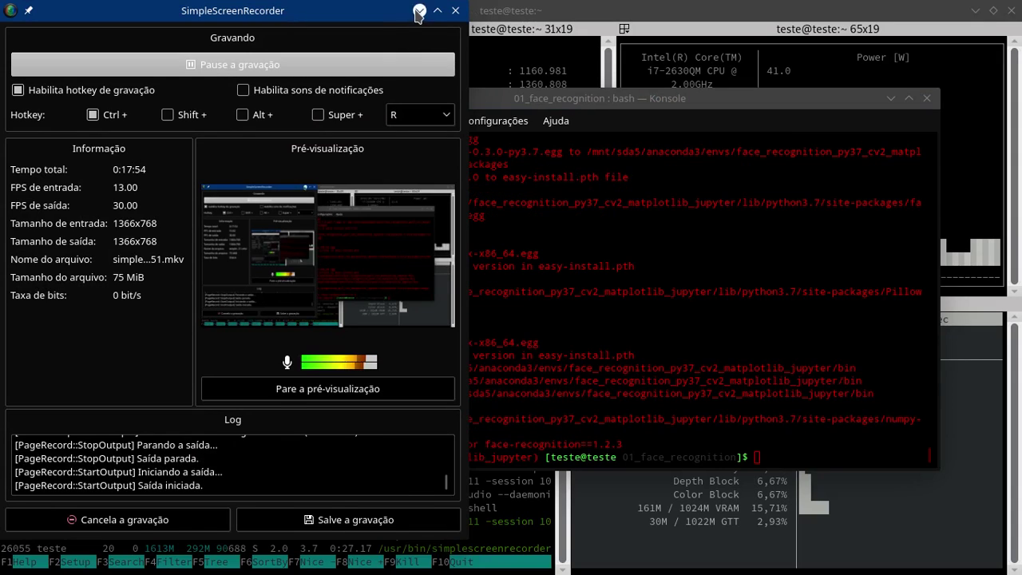
left_click(419, 10)
- Maximize the terminal window and examine the dlib build output of the face_recognition installation
double_click(653, 103)
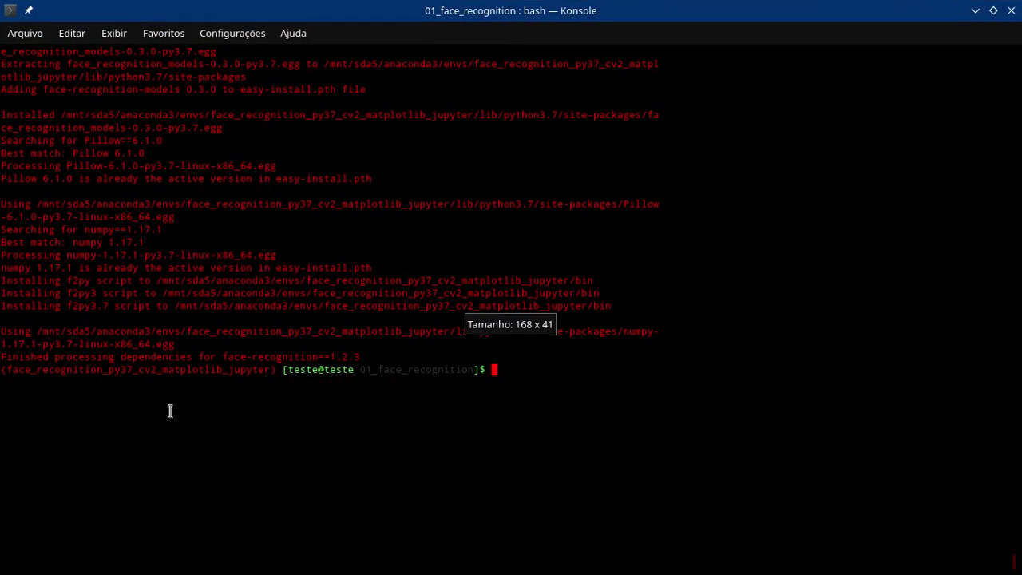
scroll(349, 342, "up", 20)
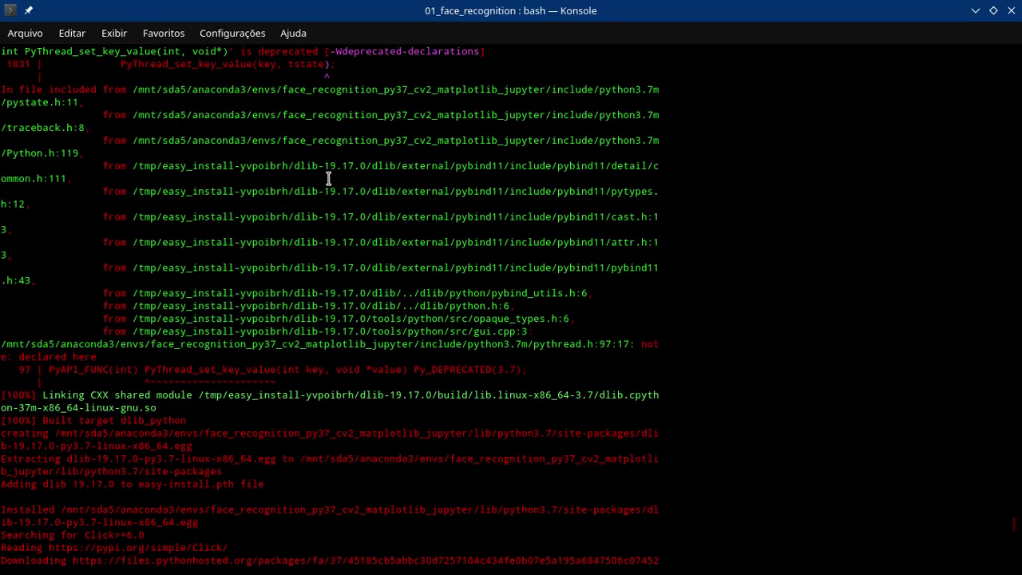
left_click_drag(307, 167, 377, 166)
left_click(377, 166)
scroll(772, 168, "down", 20)
key("alt+Tab")
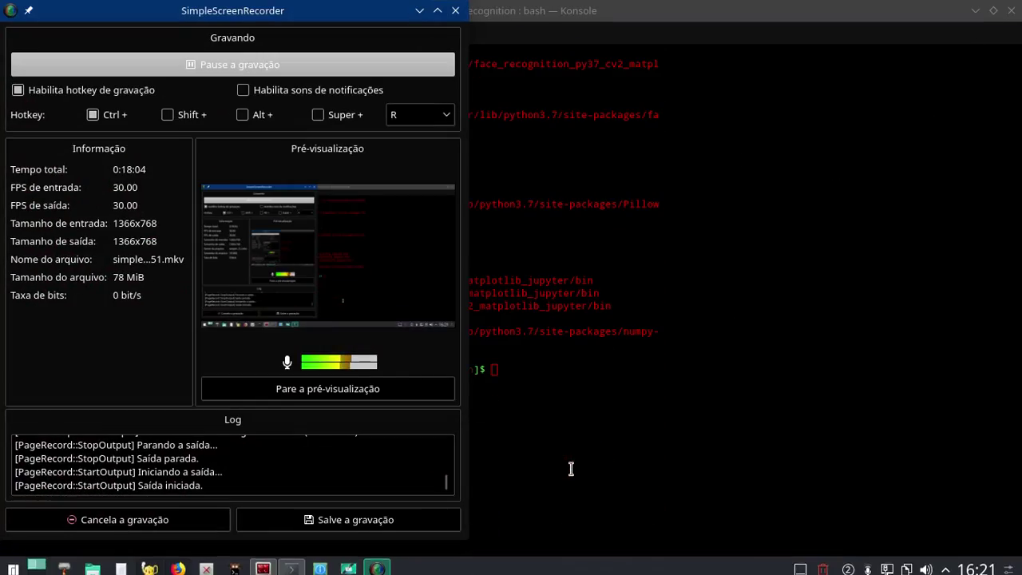
left_click(420, 10)
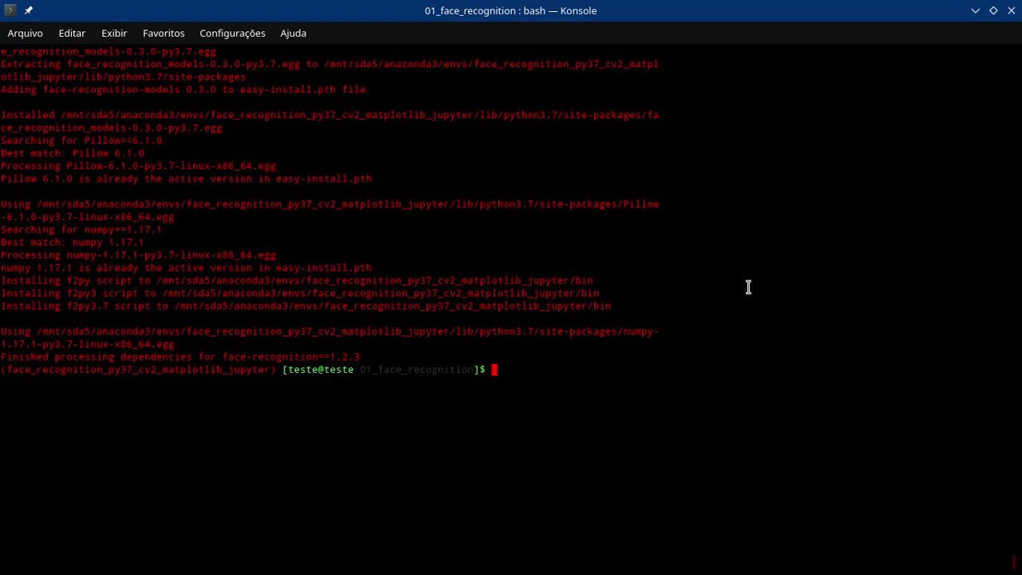
- Minimize the terminal and open the Dolphin file manager at the home folder
left_click(976, 11)
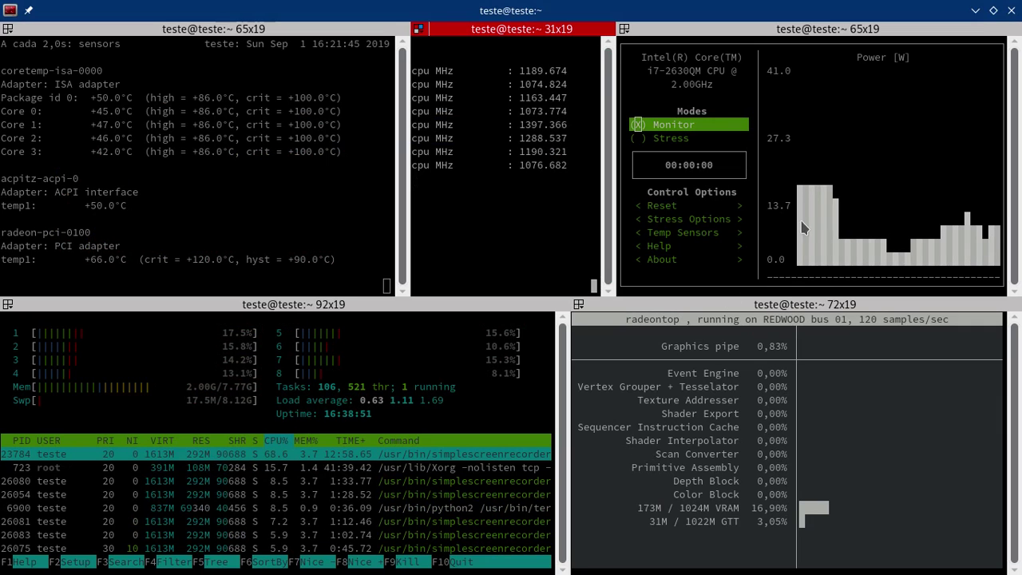
mouse_move(223, 569)
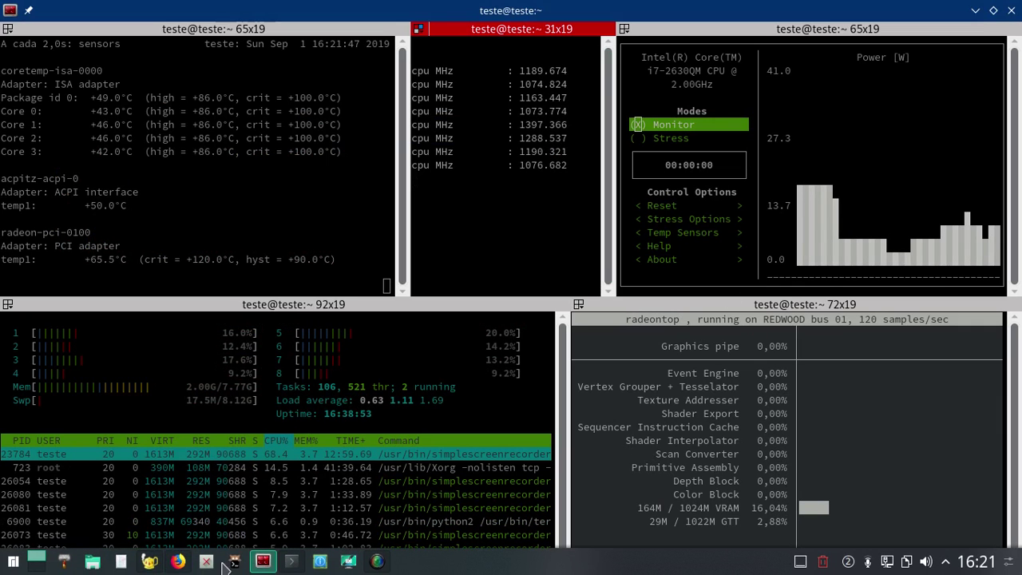
left_click(94, 563)
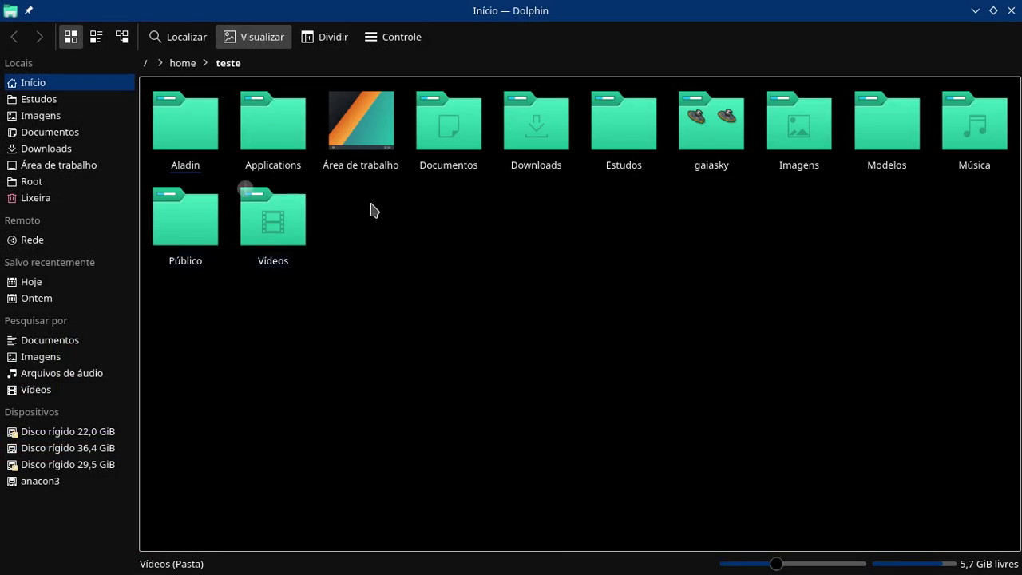
- Open the image 01.png from Imagens/00_Python/01_facerecognition in the Gwenview image viewer
left_click(784, 144)
left_click(205, 138)
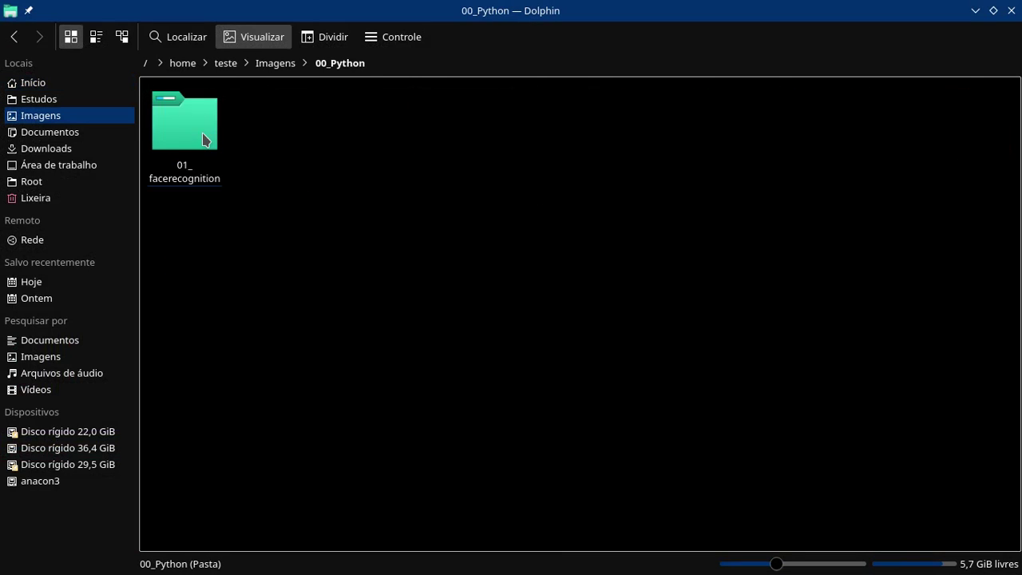
left_click(201, 140)
left_click(201, 140)
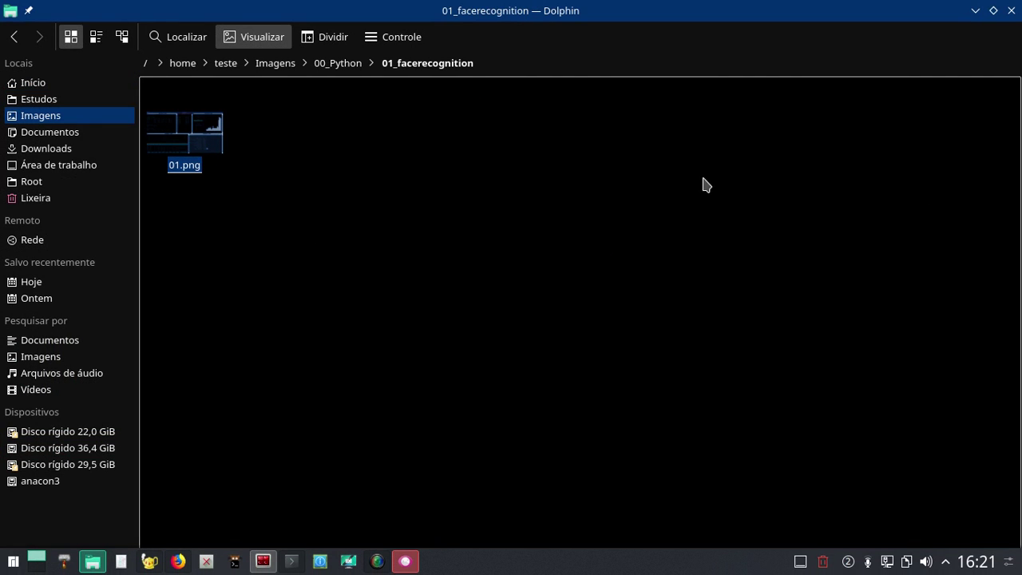
left_click(407, 559)
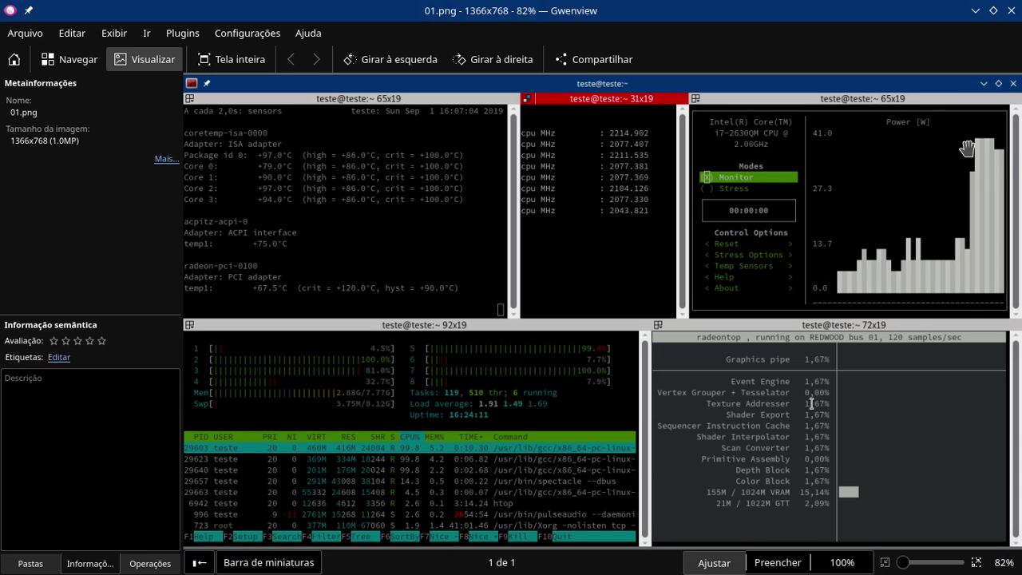
- View the system-monitor screenshot 01.png in full screen, return to the normal view and close the image viewer
double_click(699, 83)
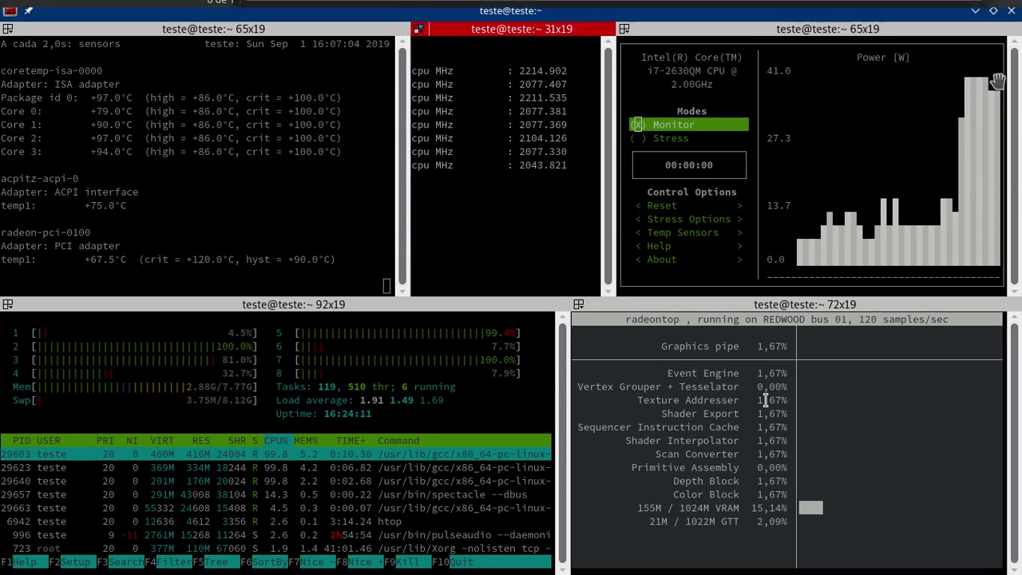
mouse_move(1008, 37)
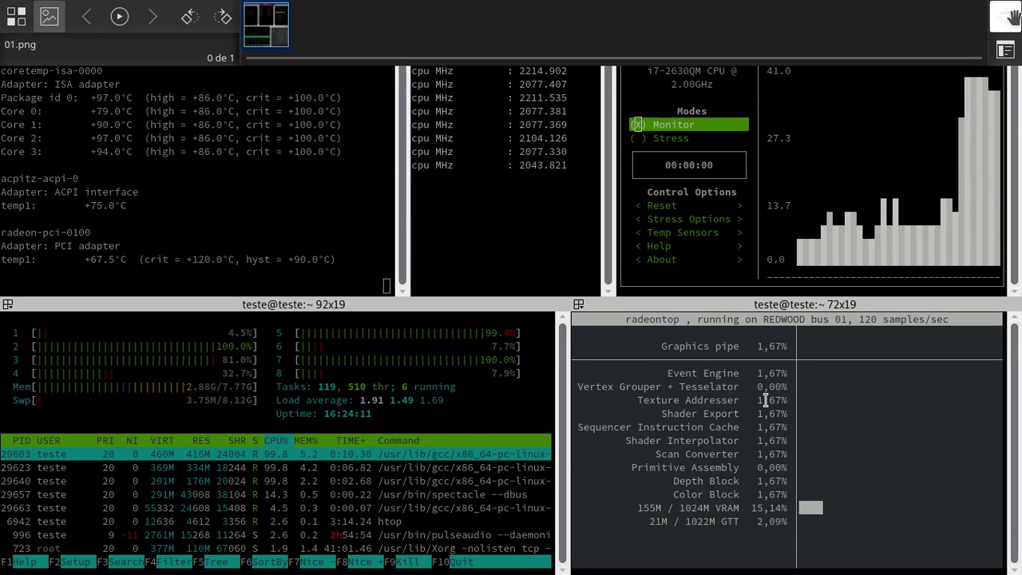
left_click(1010, 24)
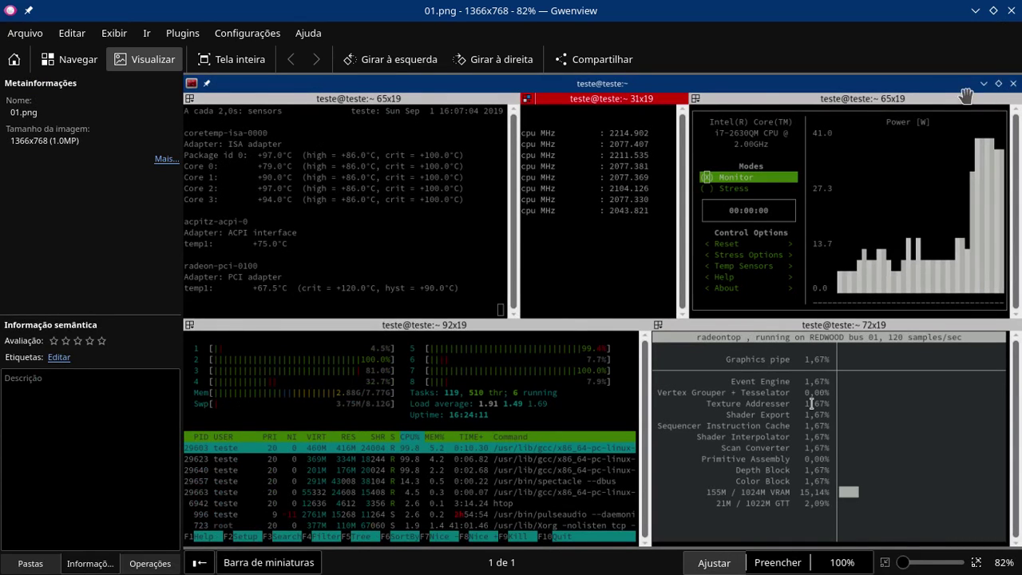
left_click(1013, 10)
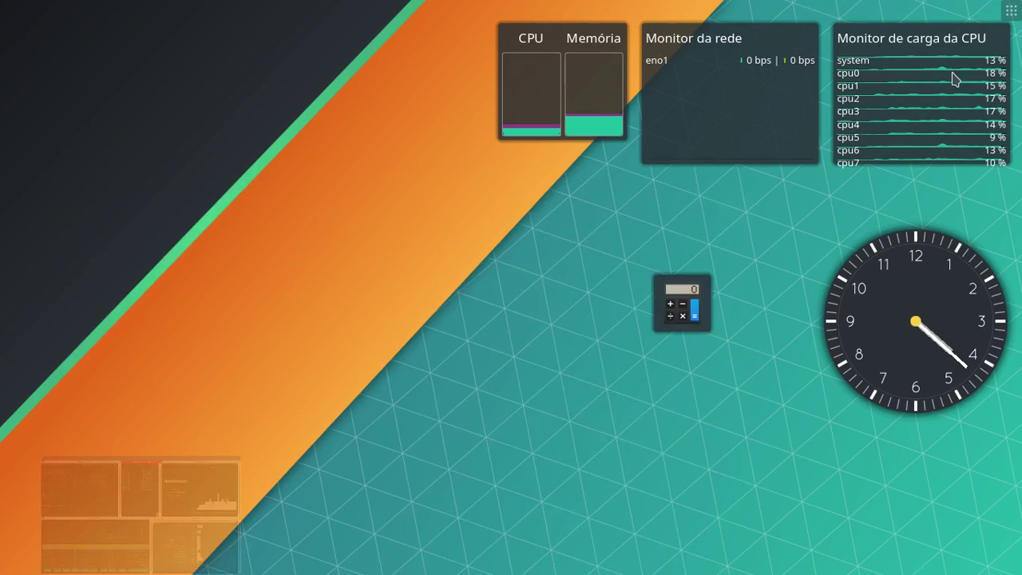
- Restore the Konsole terminal, examine the last lines of the face_recognition installation output, and minimize the terminal
mouse_move(482, 571)
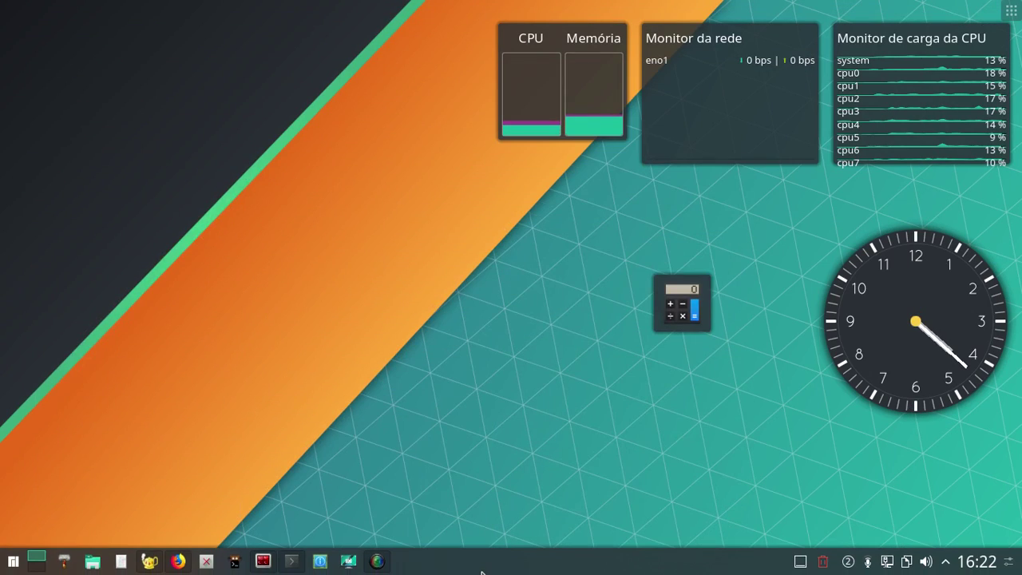
left_click(291, 564)
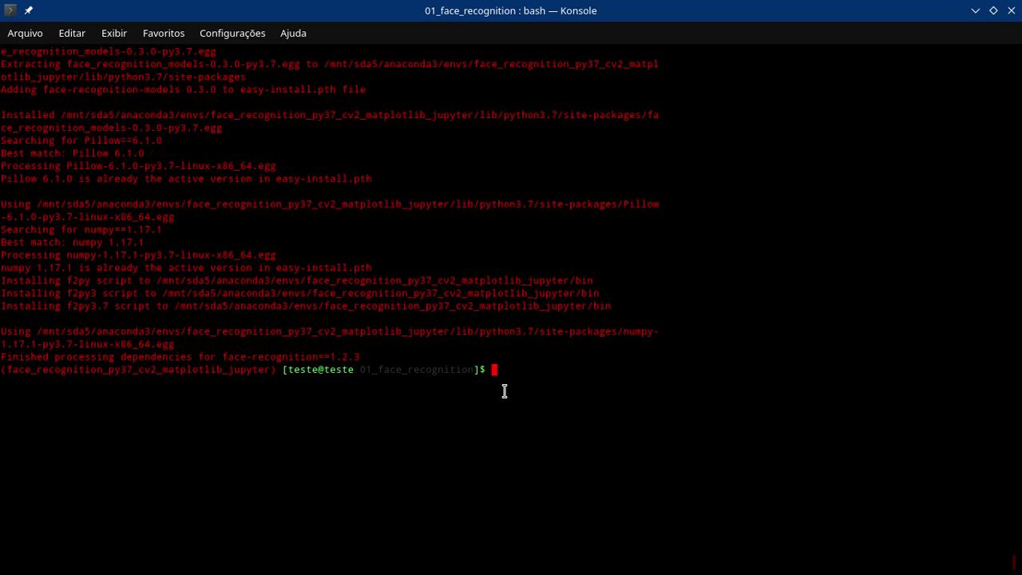
left_click_drag(519, 374, 76, 254)
left_click(76, 254)
left_click_drag(591, 377, 4, 322)
left_click(4, 323)
left_click_drag(526, 360, 99, 204)
left_click(178, 204)
left_click(976, 10)
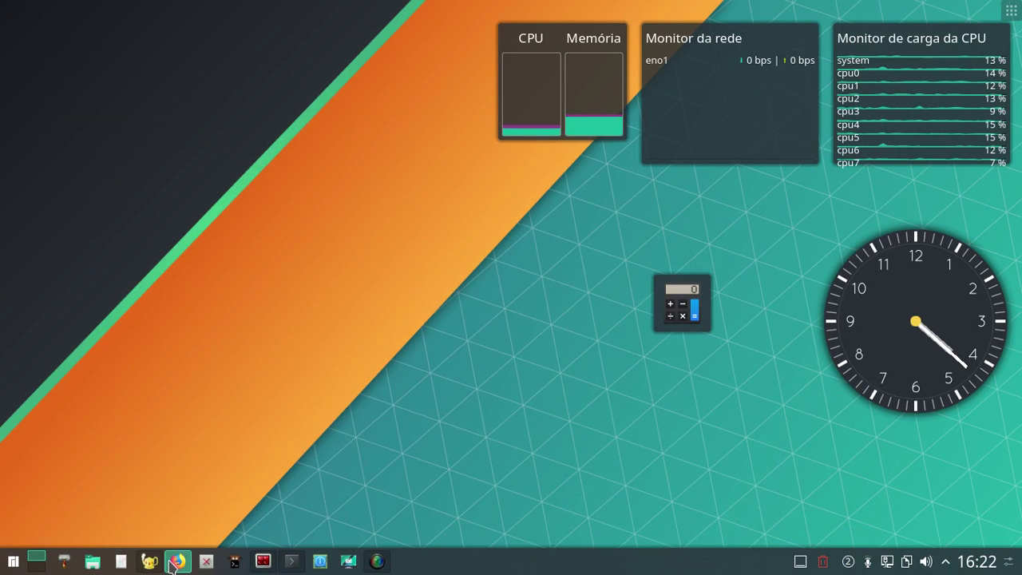
- Look over Envs_Install.py in Geany, then browse Downloads and the Estudos subfolders, including face-recognition, in Dolphin and return to Estudos
left_click(145, 563)
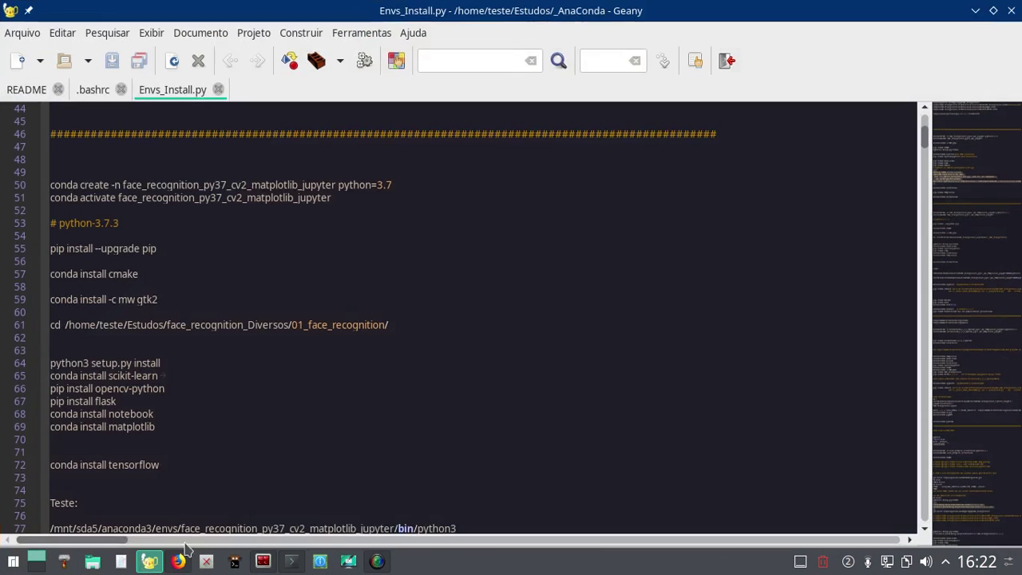
left_click(92, 563)
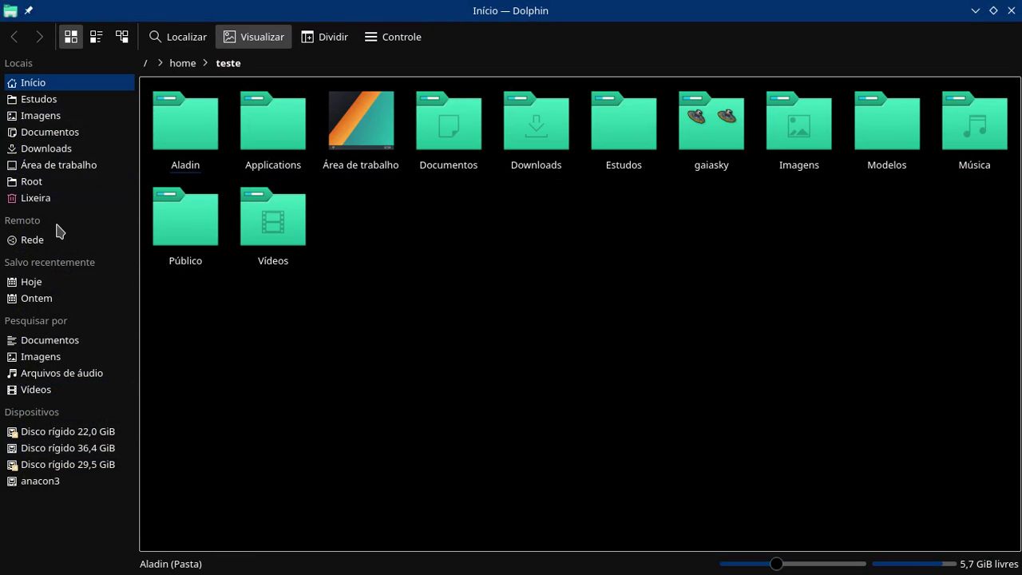
left_click(53, 150)
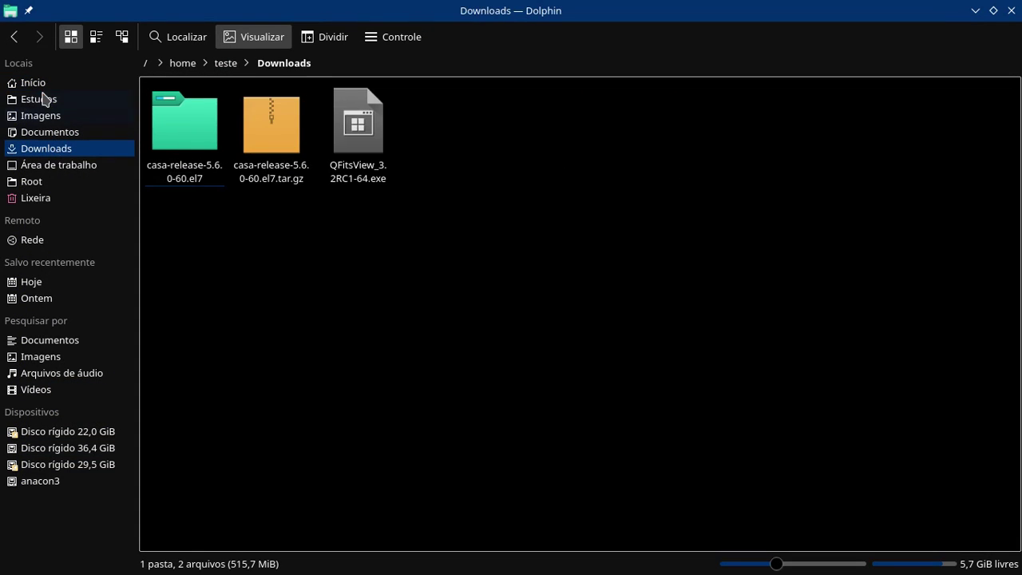
left_click(44, 99)
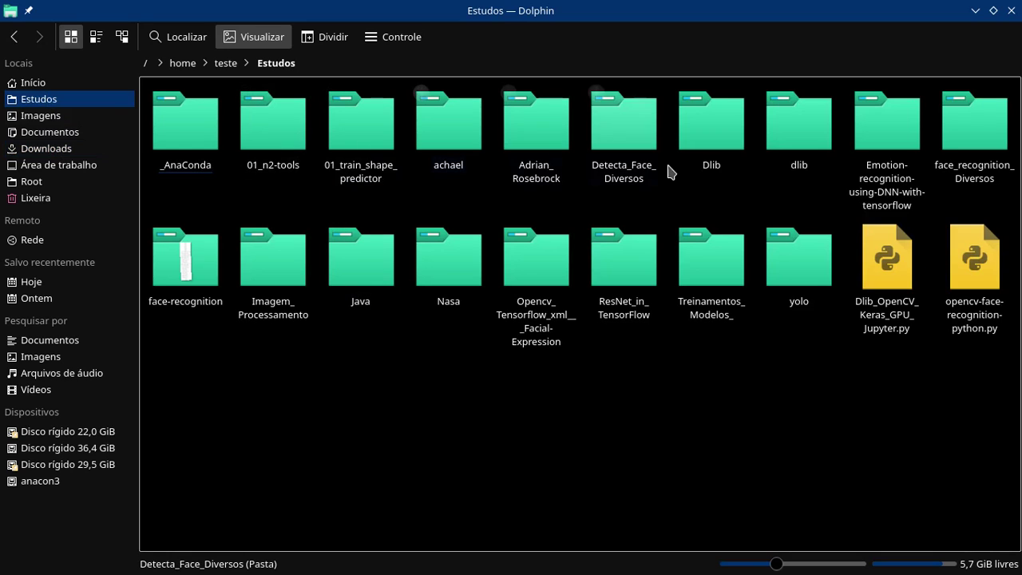
left_click(533, 177)
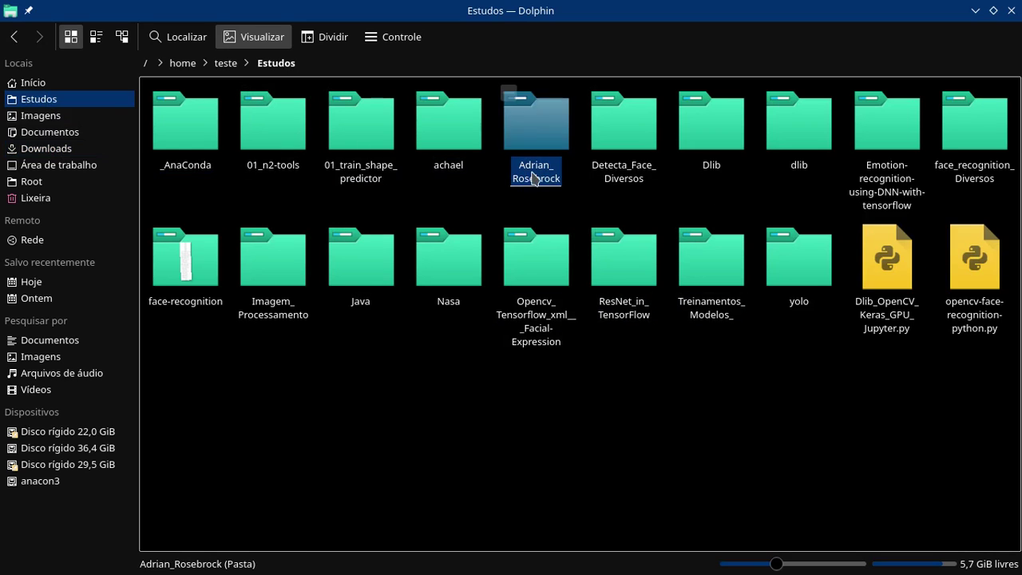
double_click(520, 168)
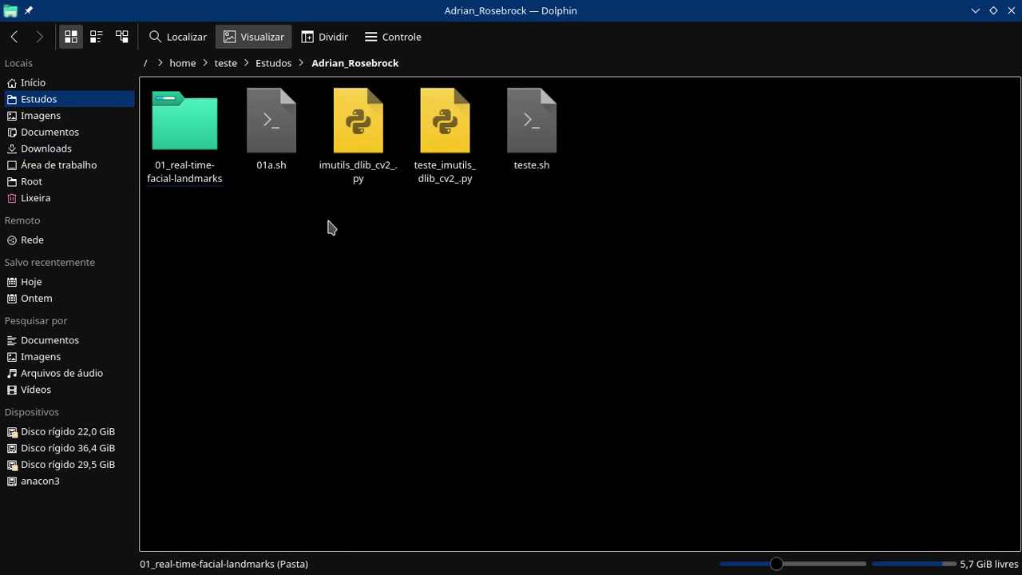
left_click(12, 38)
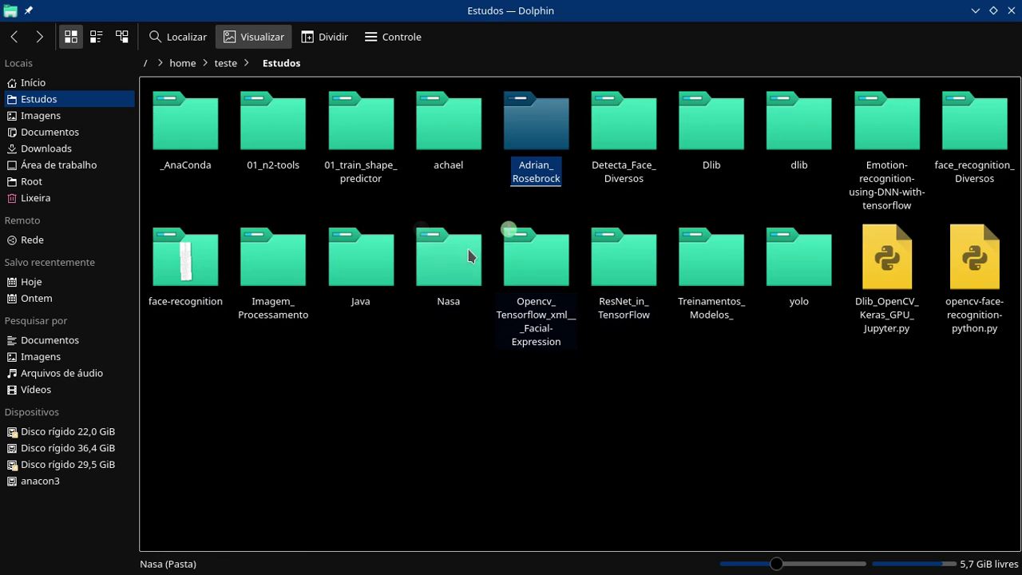
double_click(188, 275)
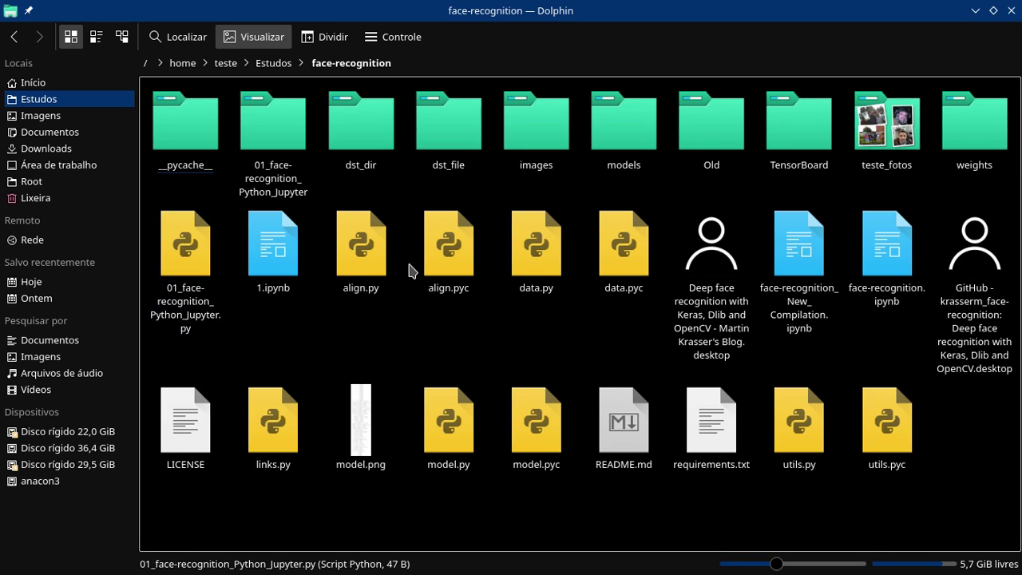
left_click(16, 38)
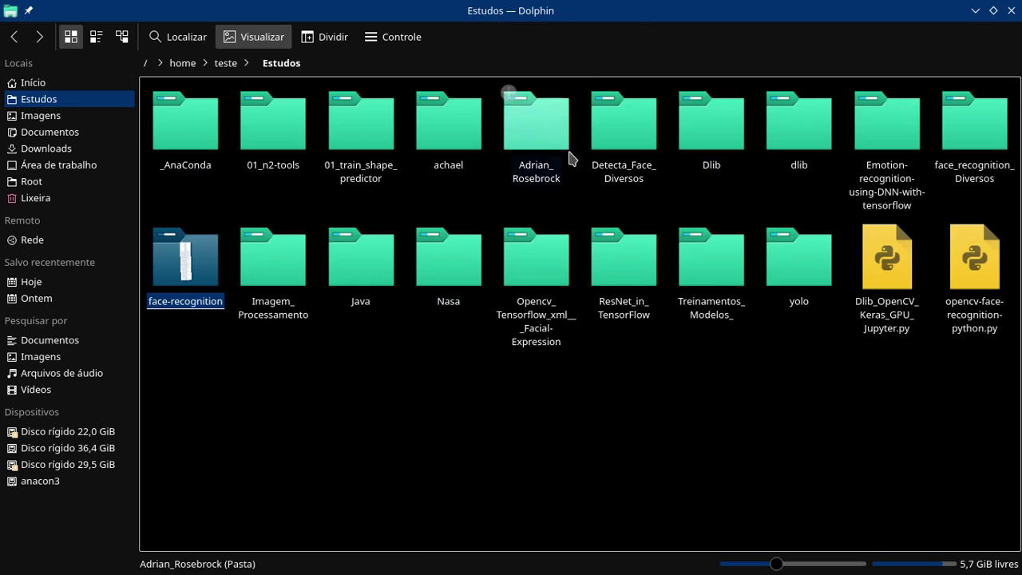
- Open requirements.txt from Detecta_Face_Diversos/01_face_recognition in Geany, examine its package list, and close the editor
double_click(620, 146)
double_click(210, 142)
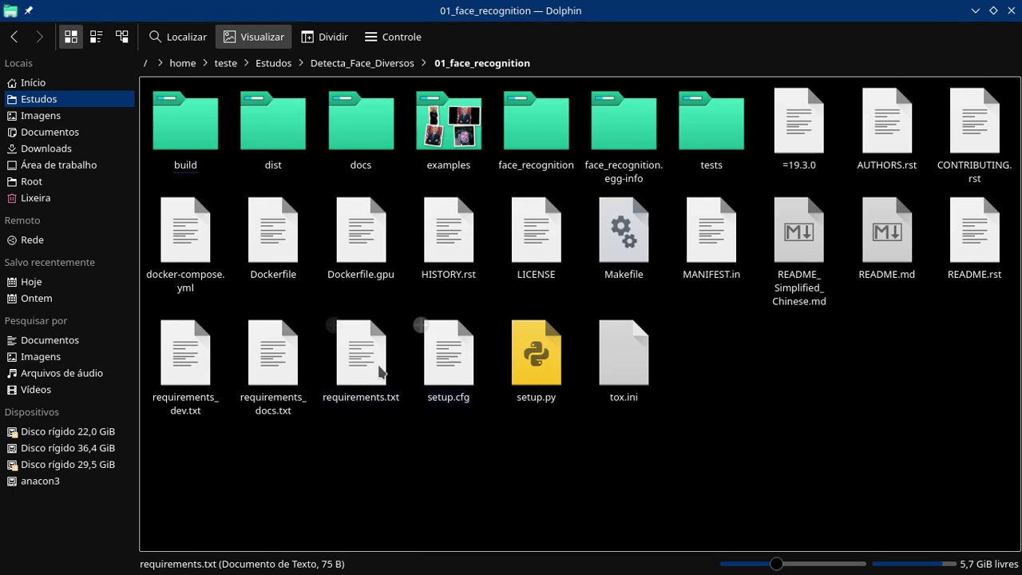
double_click(328, 370)
left_click(183, 192)
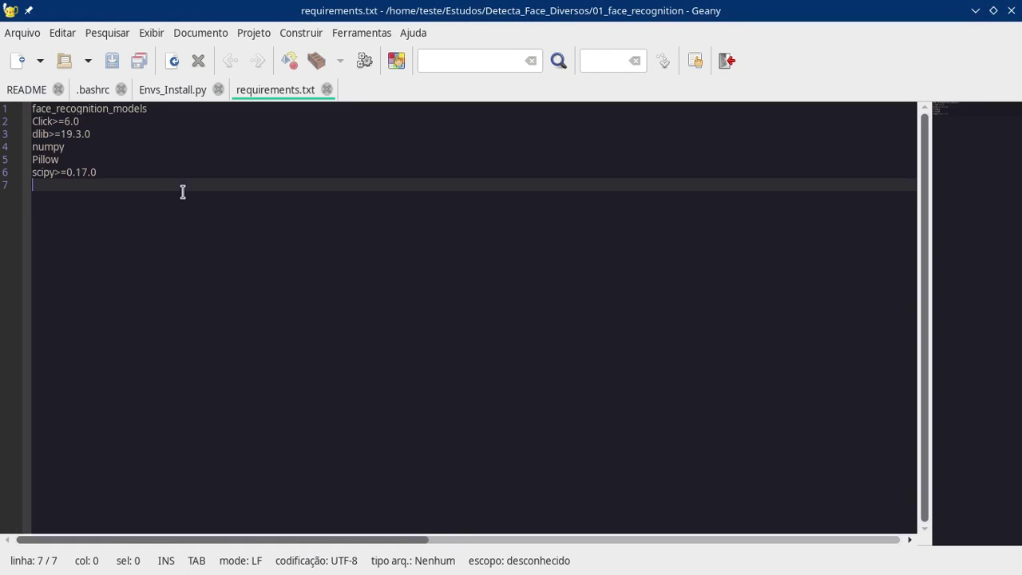
key("ctrl+a")
left_click(253, 220)
left_click(1008, 13)
- Open requirements_docs.txt from the same folder to check its contents, and close the editor
left_click(270, 370)
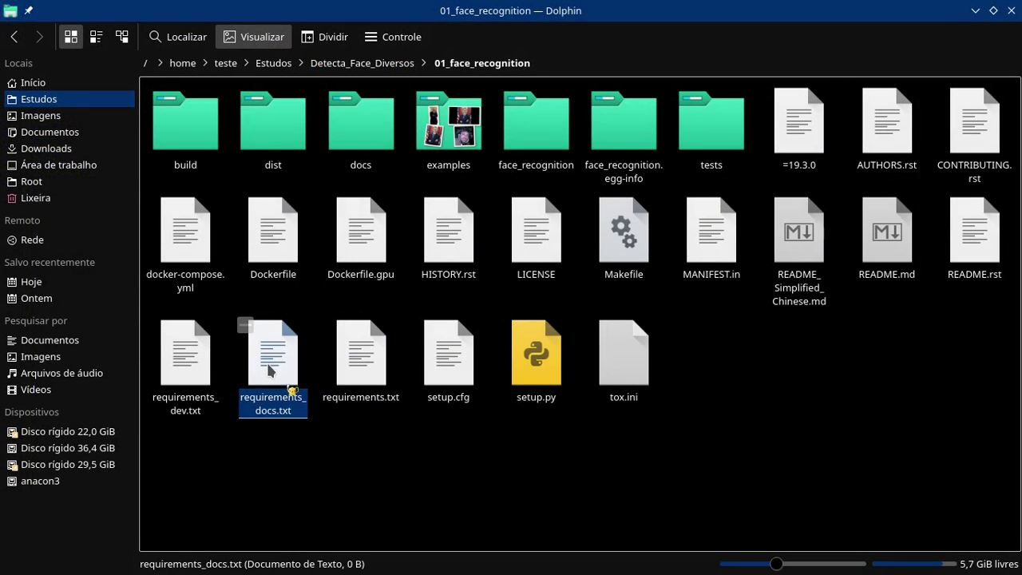
double_click(254, 403)
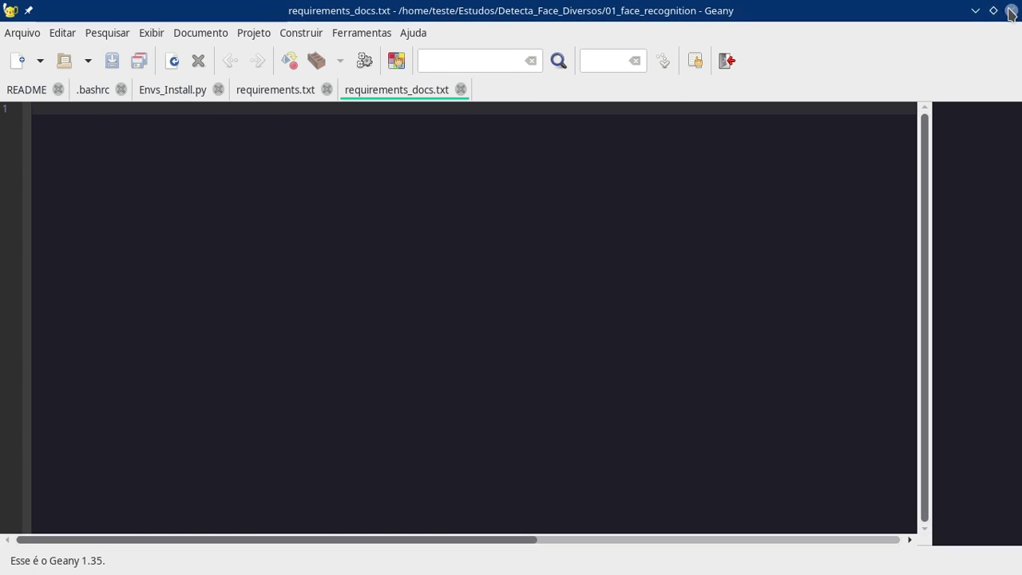
left_click(1009, 12)
- Open requirements_dev.txt, highlight the dlib>=19.3.0 line to examine the requirement, and close the editor
left_click(174, 361)
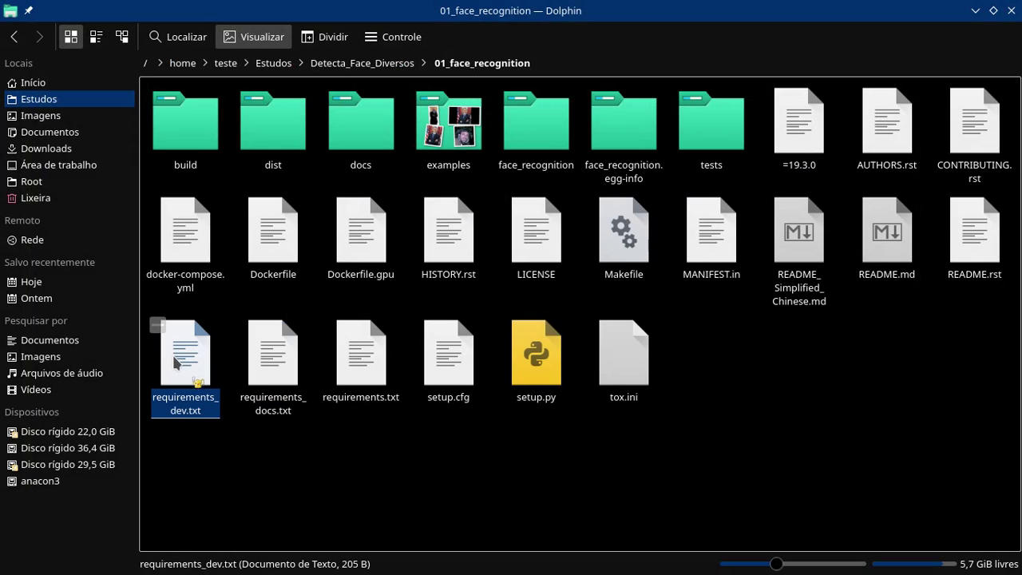
double_click(180, 373)
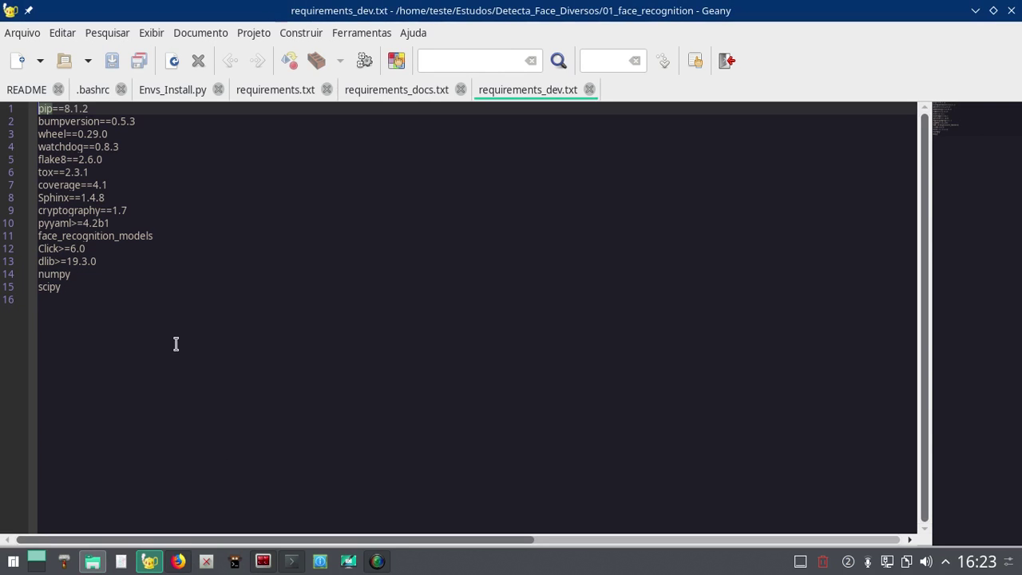
left_click_drag(99, 263, 20, 268)
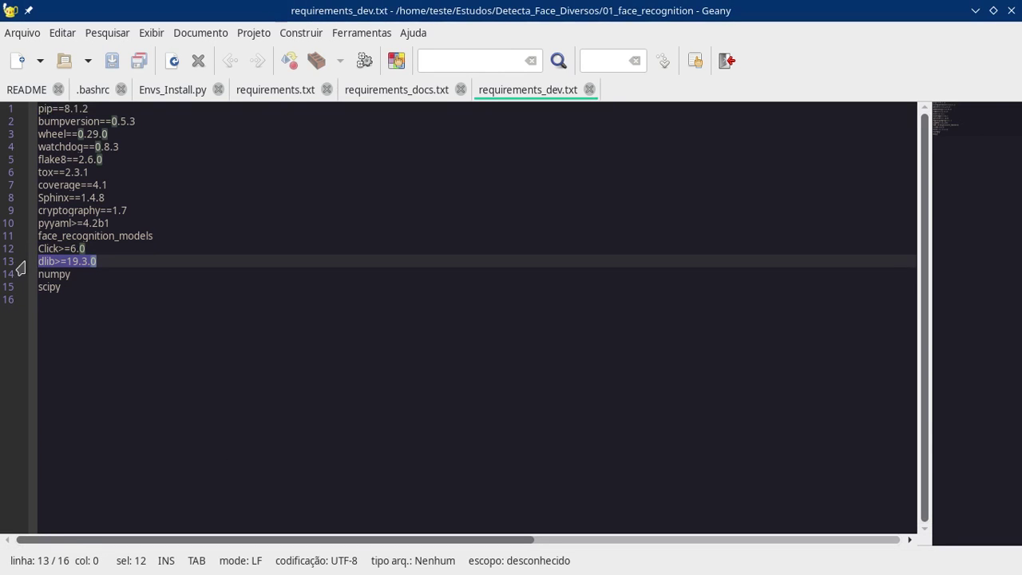
left_click(196, 237)
left_click(1011, 11)
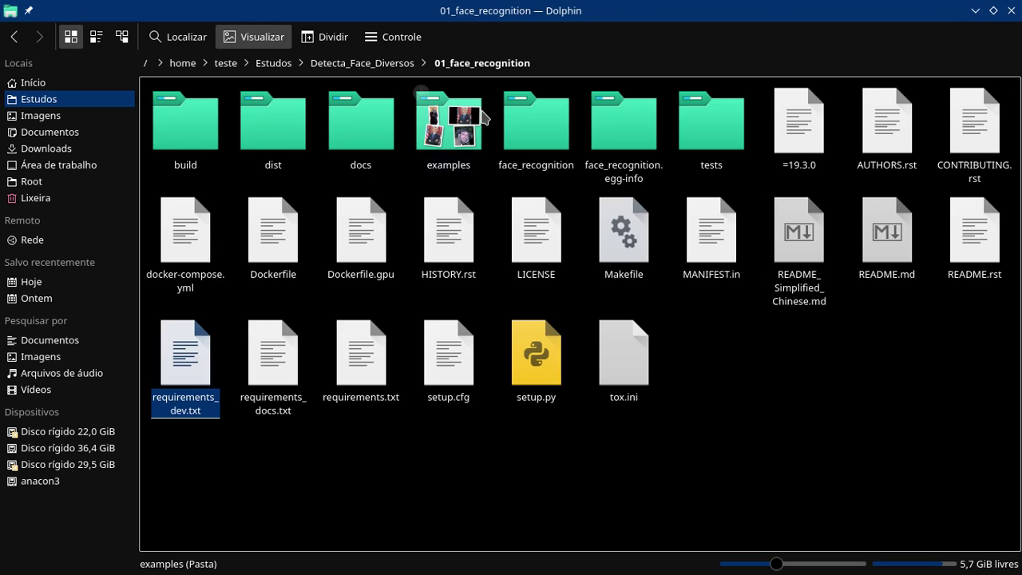
- Open the examples folder of 01_face_recognition, look into its ipynb_examples subfolder, and return to examples
double_click(446, 120)
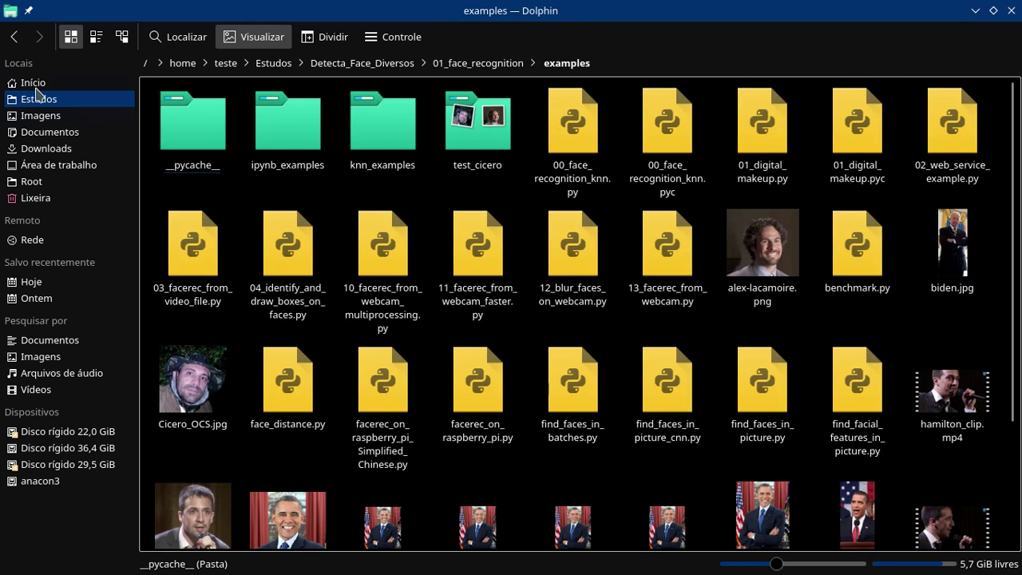
double_click(285, 128)
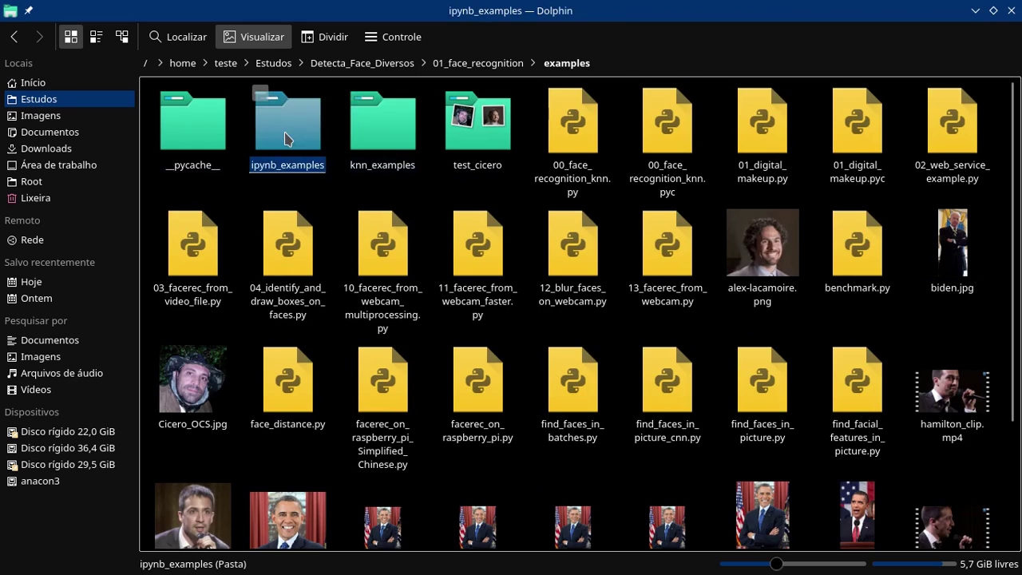
left_click(14, 36)
- Open knn_examples/train, view the photos in the third person's training folder, and return to train
double_click(409, 124)
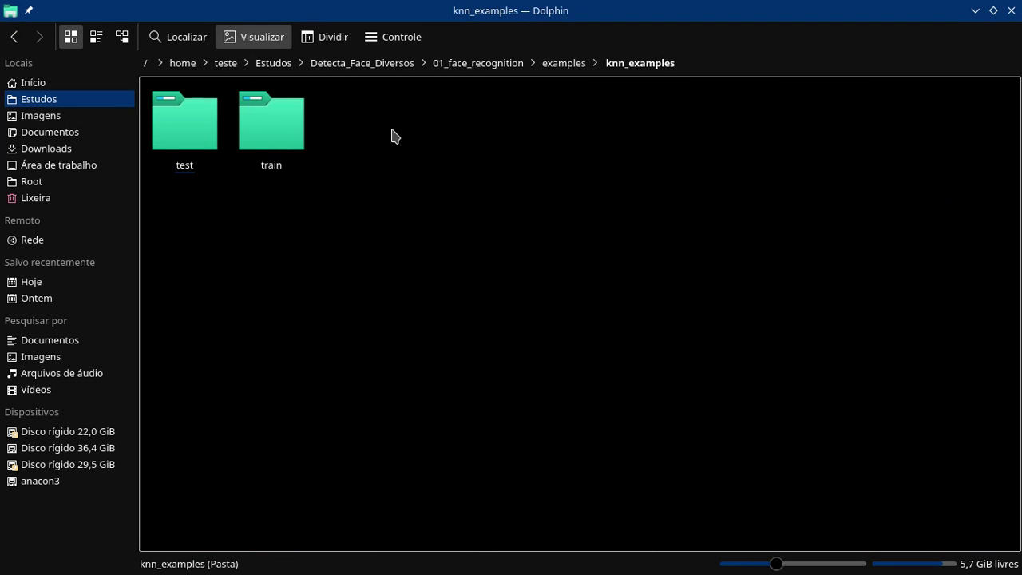
left_click(272, 139)
double_click(273, 139)
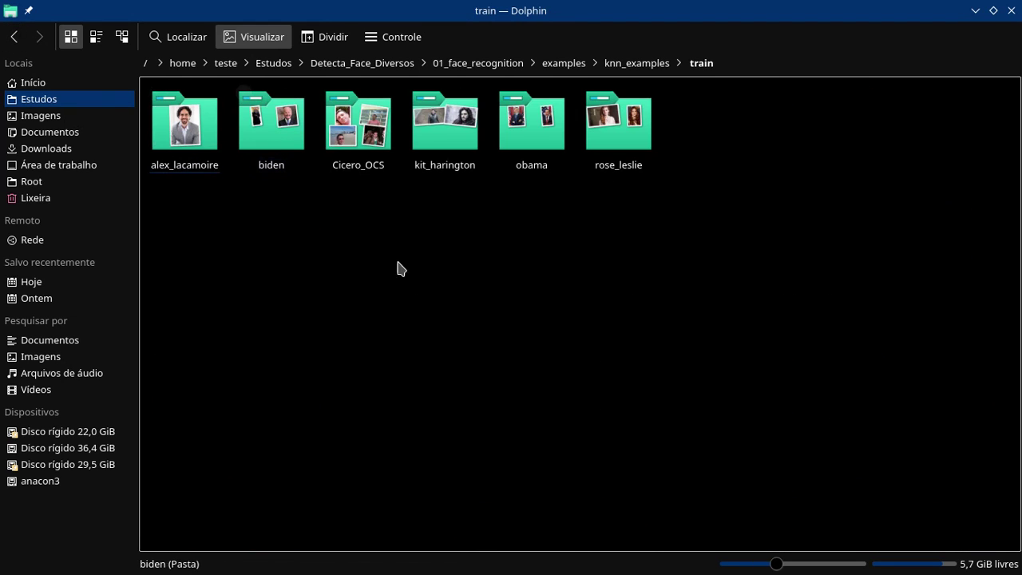
double_click(358, 138)
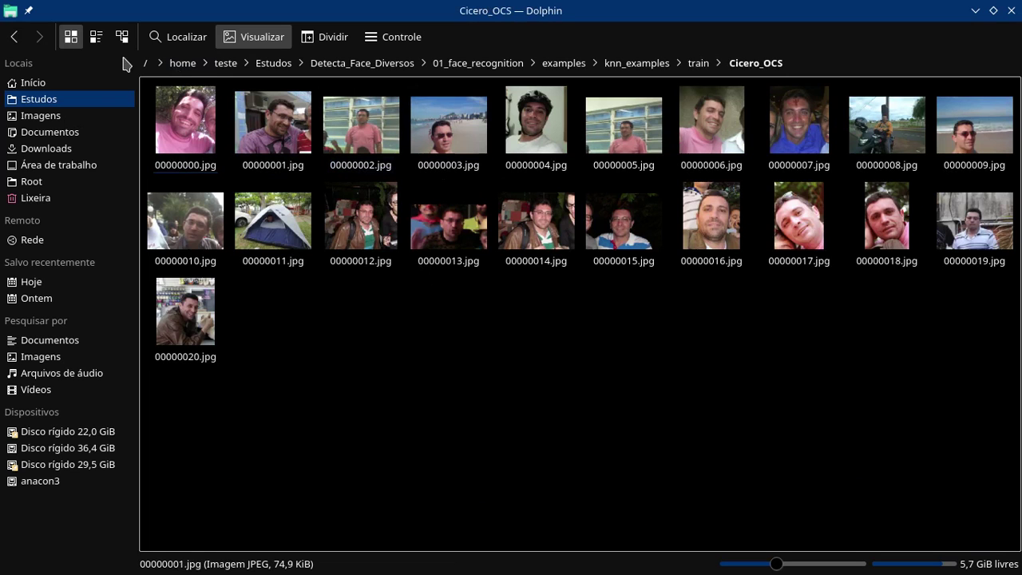
left_click(14, 38)
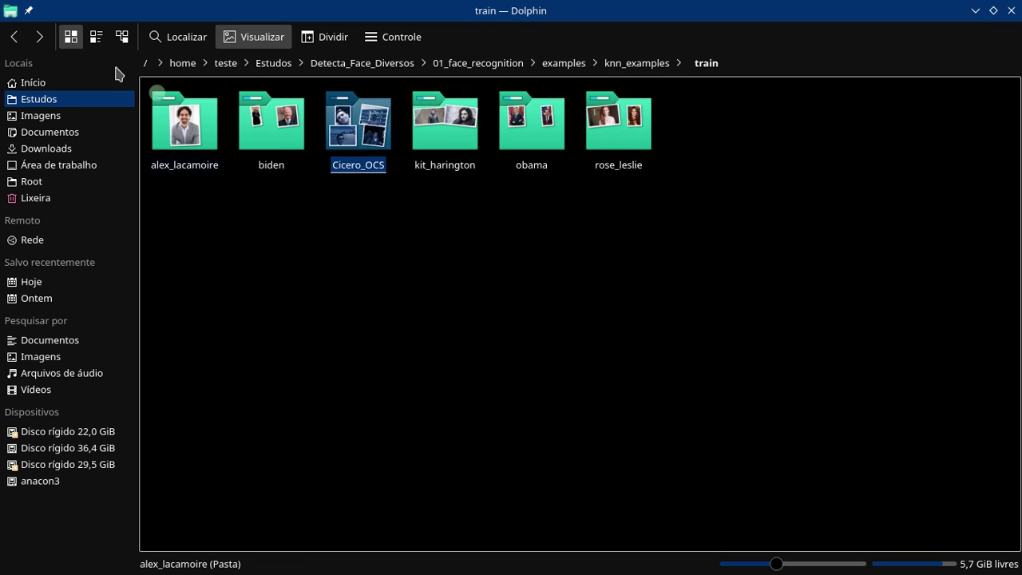
- Go to the test folder of knn_examples and open the image x.jpg in the image viewer
left_click(14, 38)
left_click(203, 139)
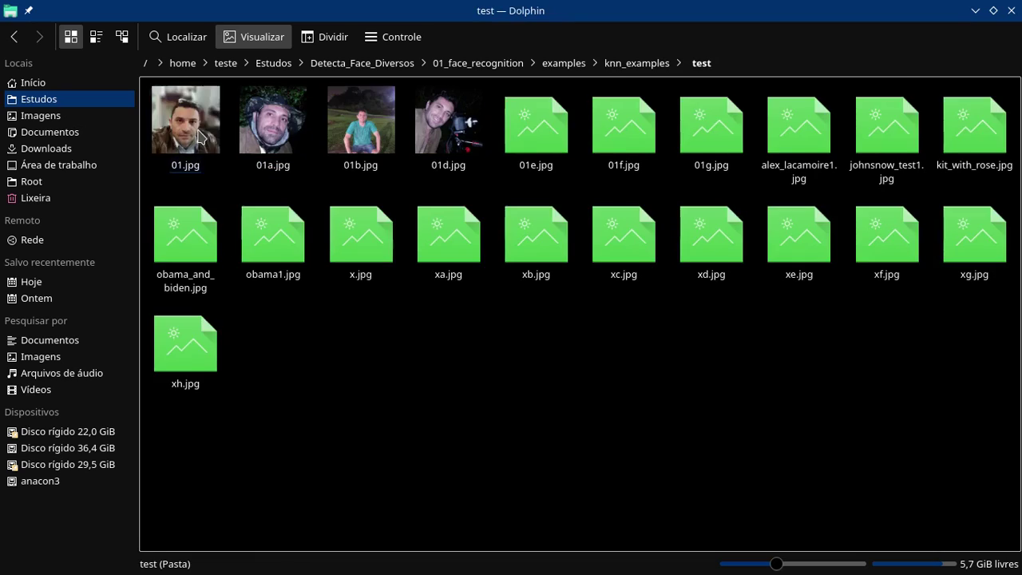
left_click(356, 248)
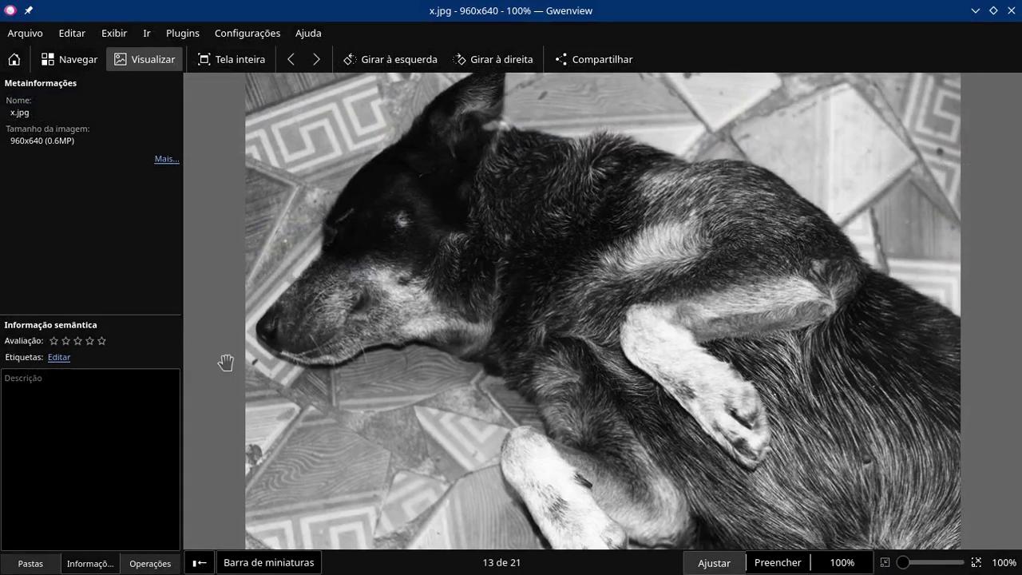
- Close the image viewer and permanently delete the dog photos x.jpg through xh.jpg from the test folder
left_click(1013, 12)
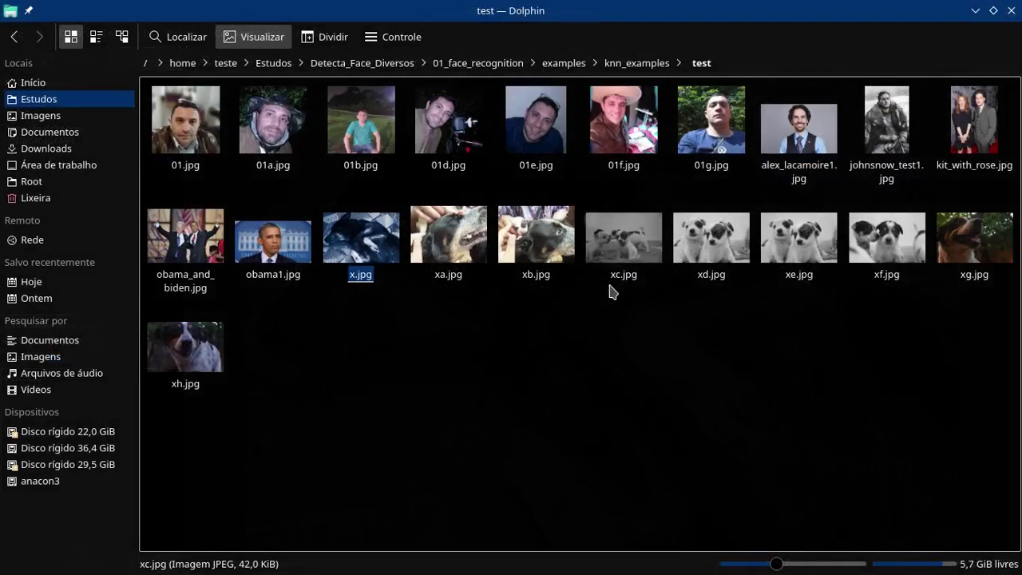
left_click(187, 365, "shift")
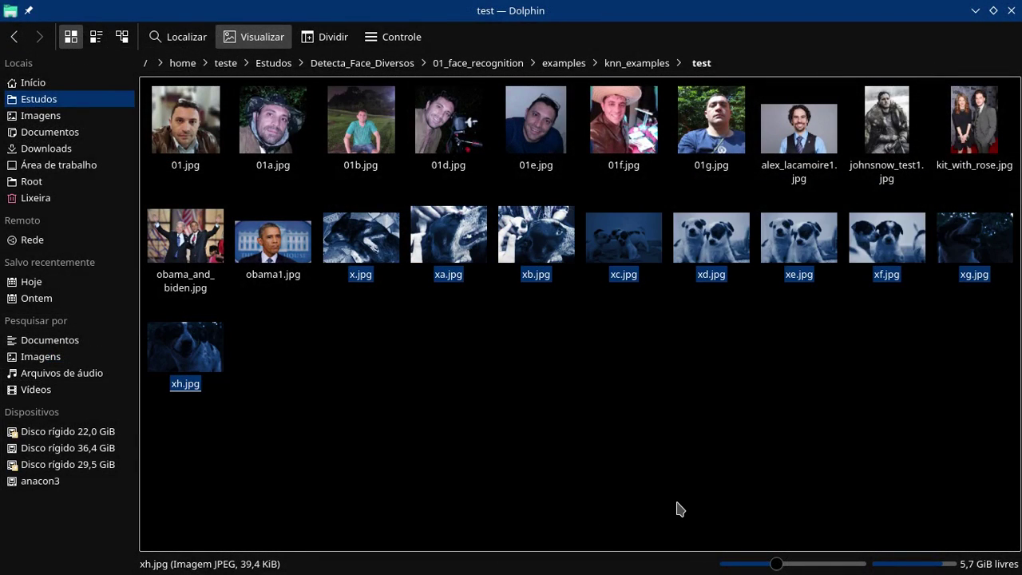
key("shift+Delete")
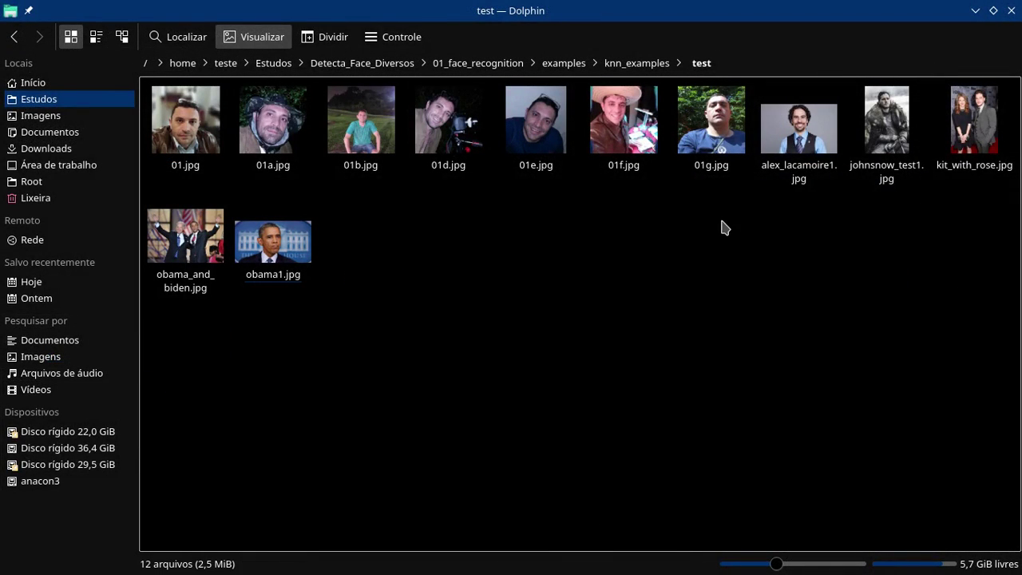
- Look over the person folders in knn_examples/train, go back one folder, and minimize the file manager
left_click(14, 37)
left_click(264, 145)
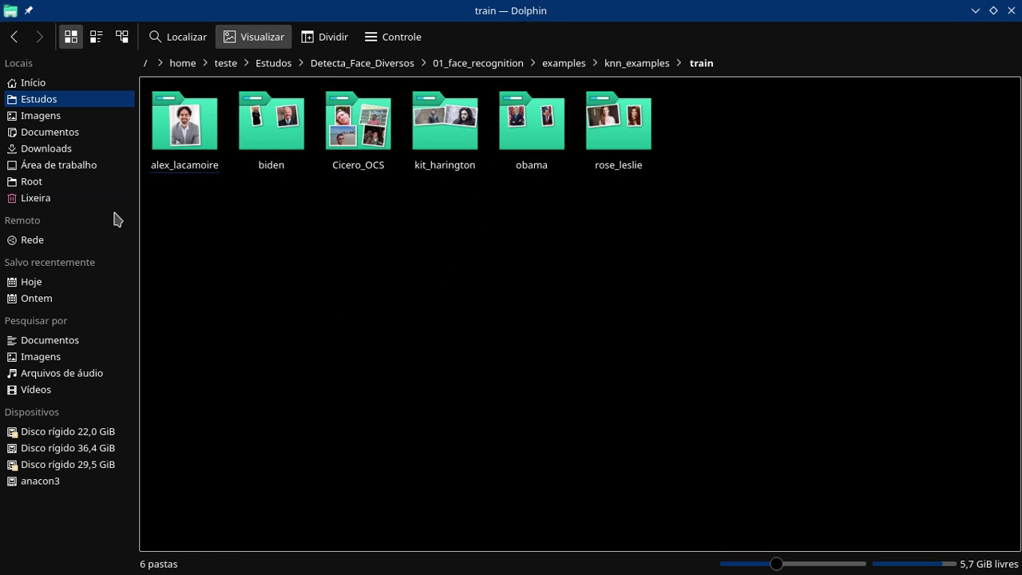
left_click_drag(723, 242, 333, 237)
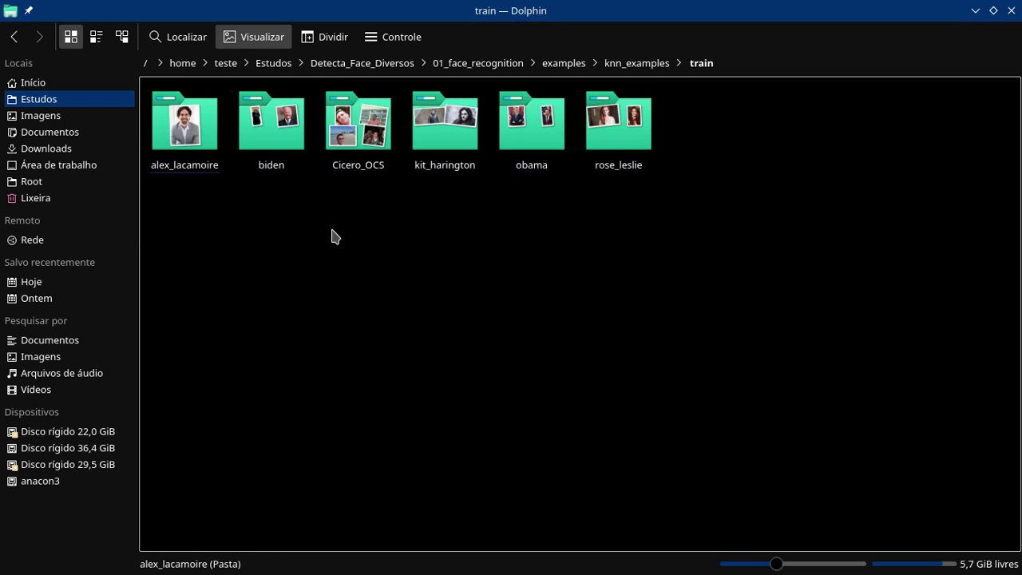
mouse_move(670, 226)
left_mouse_down()
mouse_move(263, 185)
mouse_move(665, 236)
left_mouse_up()
left_click(14, 37)
left_click(975, 11)
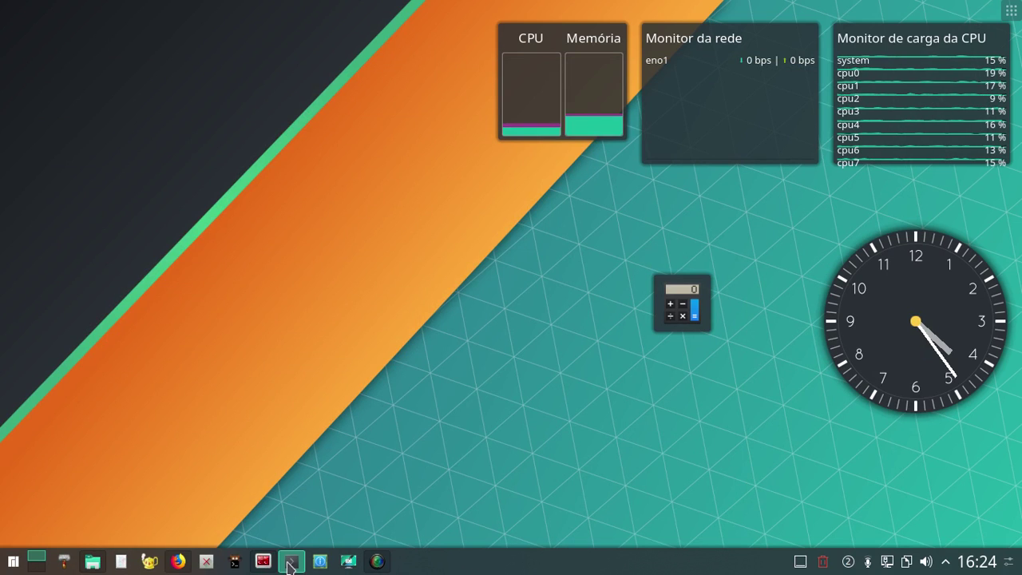
- Switch to Geany and close requirements_dev.txt, requirements_docs.txt and requirements.txt, leaving Envs_Install.py in view
left_click(147, 563)
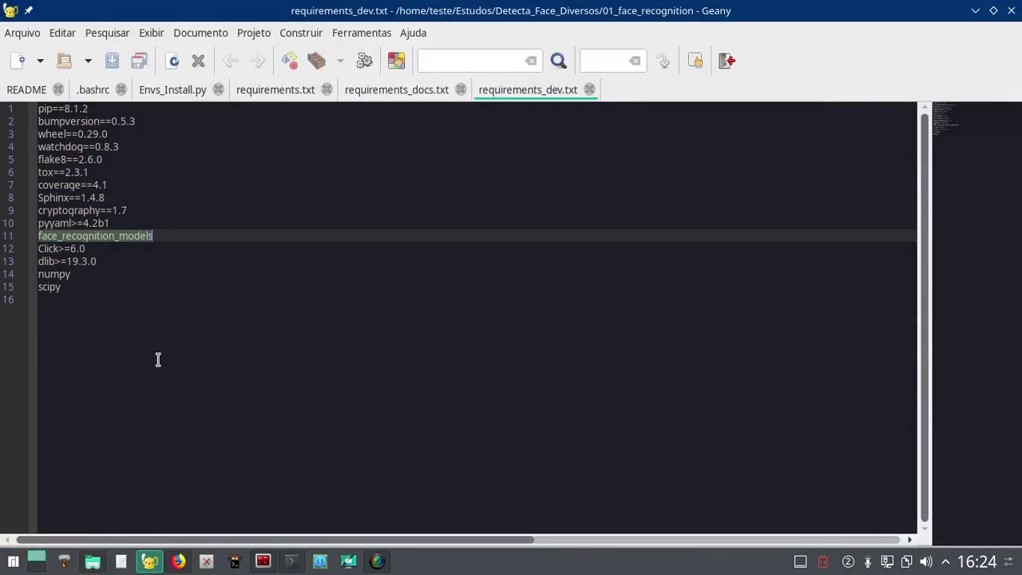
left_click(589, 90)
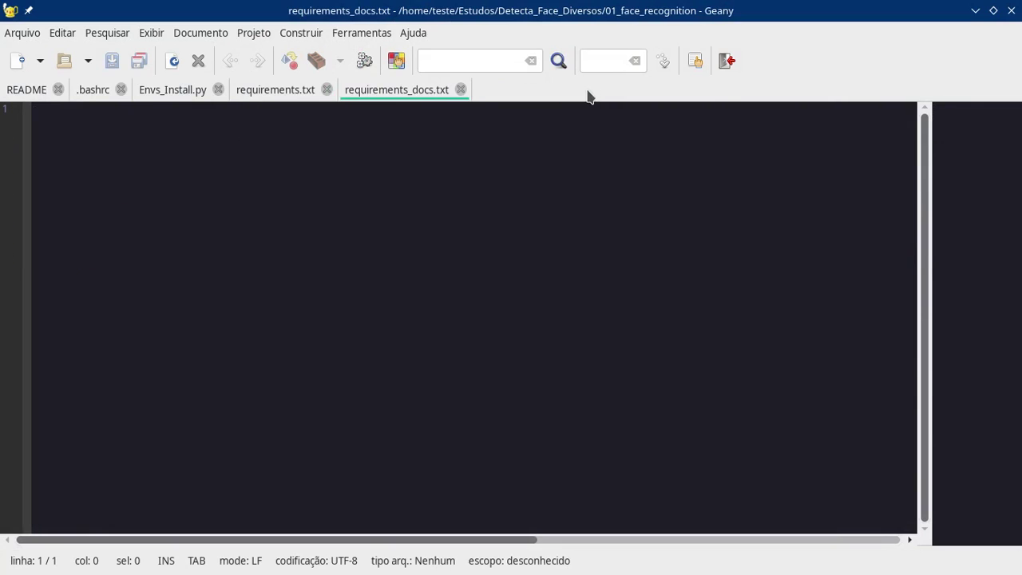
left_click(461, 89)
left_click(327, 90)
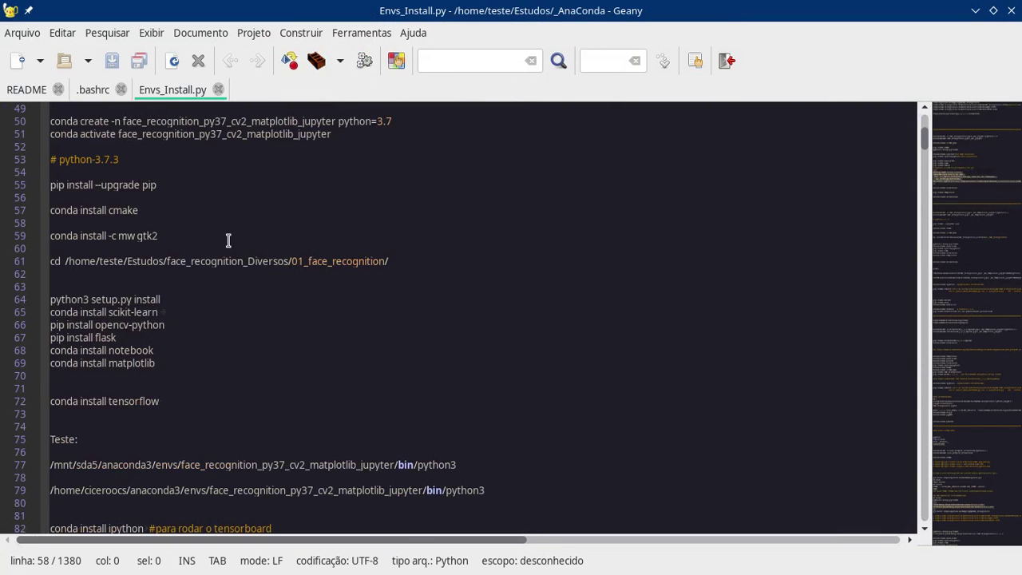
- Copy the command conda install scikit-learn from Envs_Install.py, run it in Konsole, and accept the package plan
left_click(52, 324)
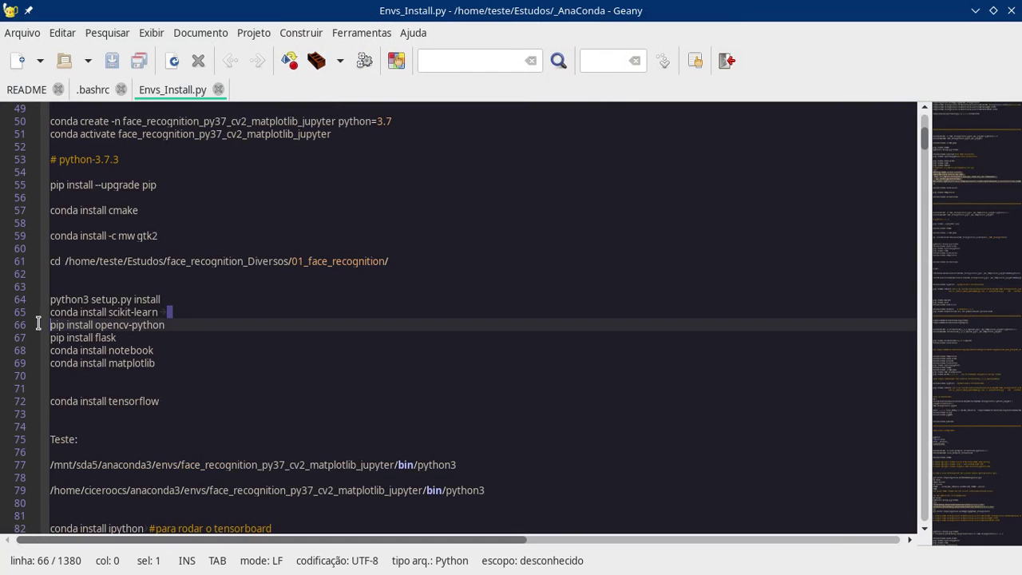
key("shift+Up")
key("ctrl+c")
right_click(121, 313)
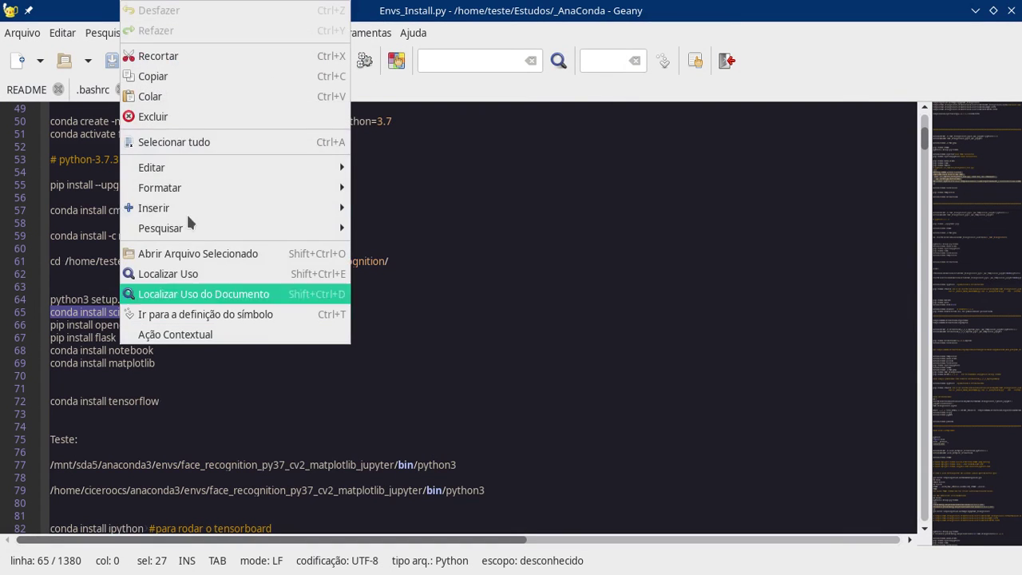
left_click(199, 77)
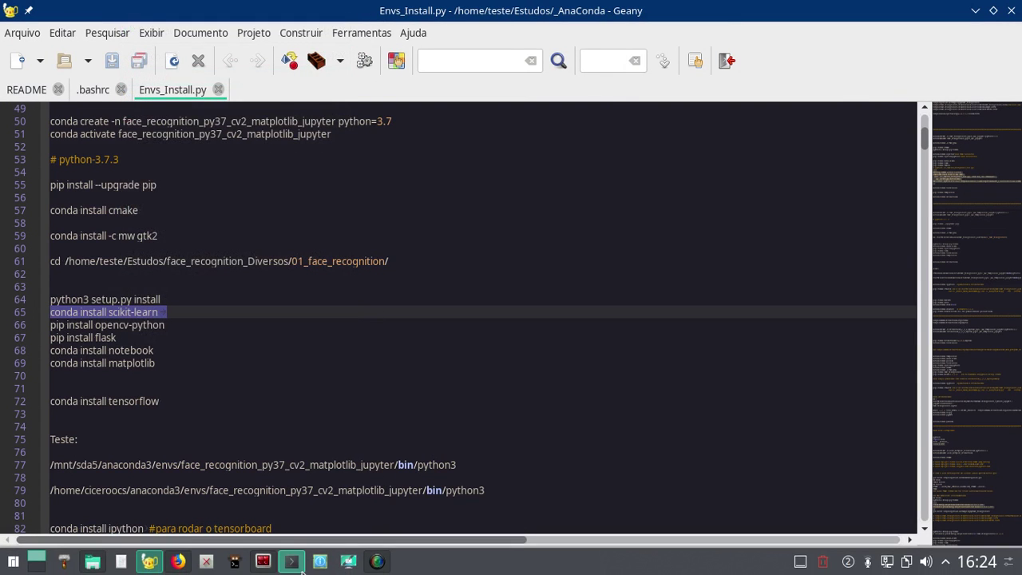
left_click(291, 561)
right_click(380, 463)
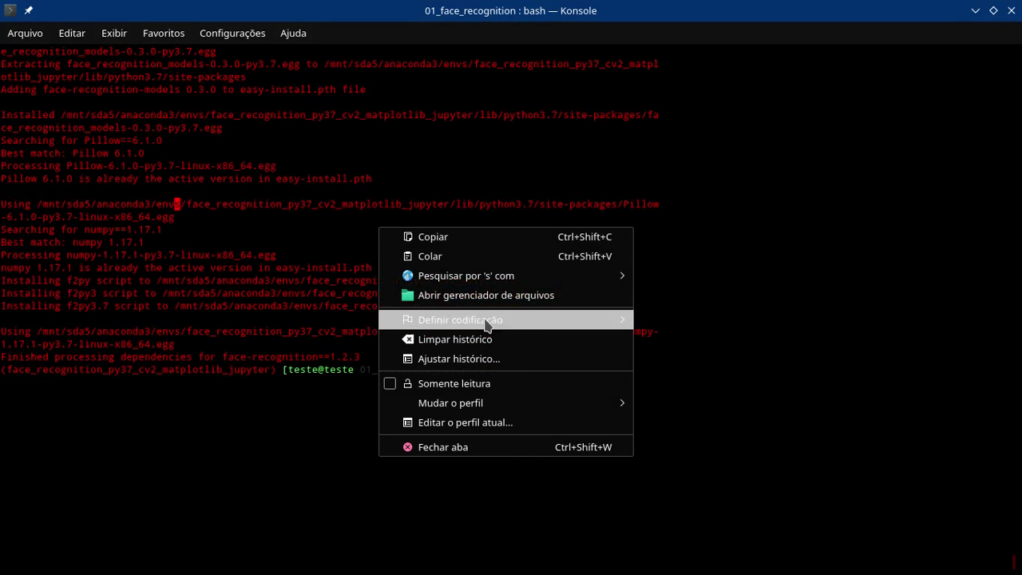
left_click(462, 256)
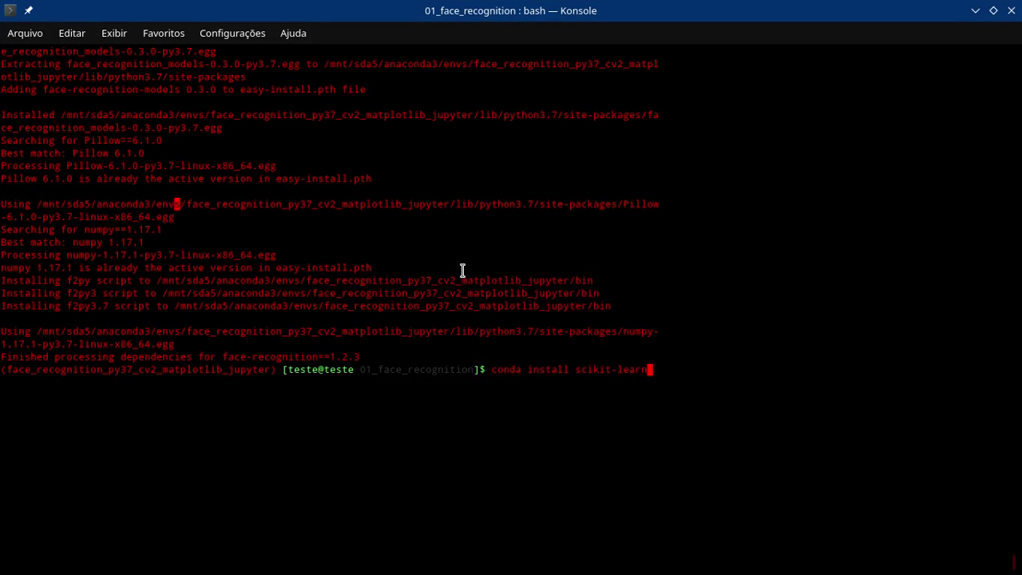
left_click_drag(247, 377, 119, 372)
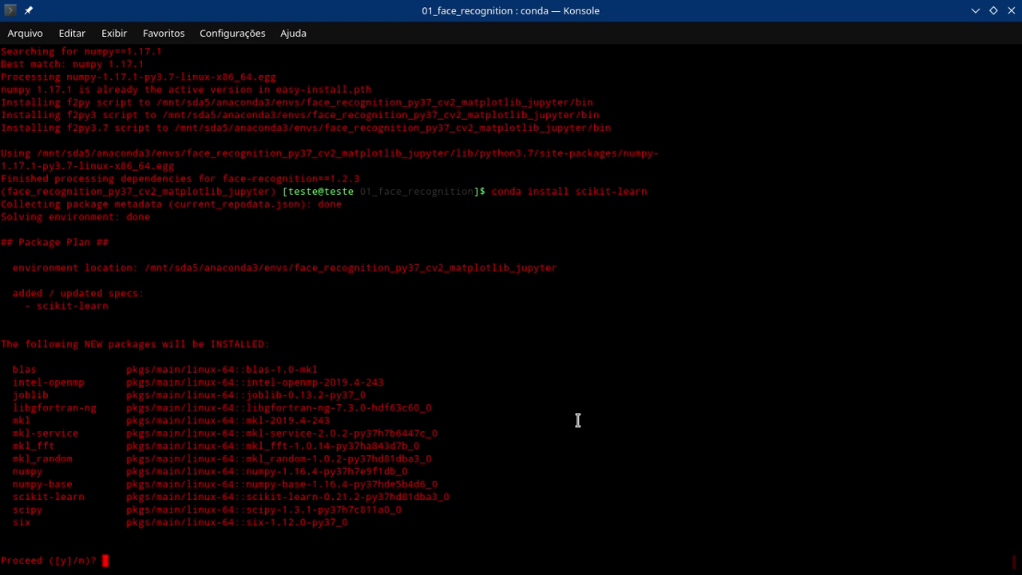
key("Return")
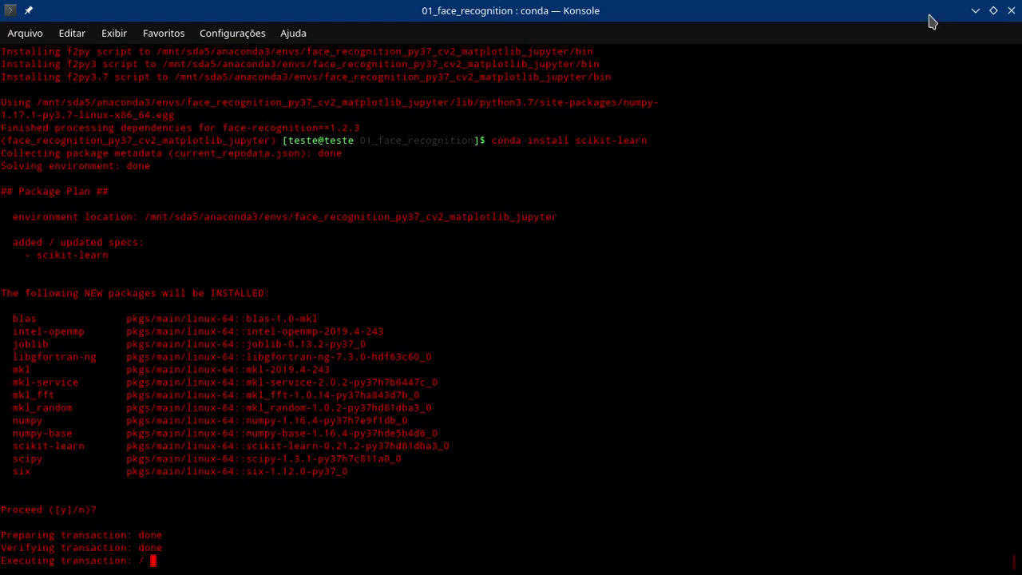
- Copy the command pip install opencv-python from Envs_Install.py and run it in the Konsole session
left_click(974, 11)
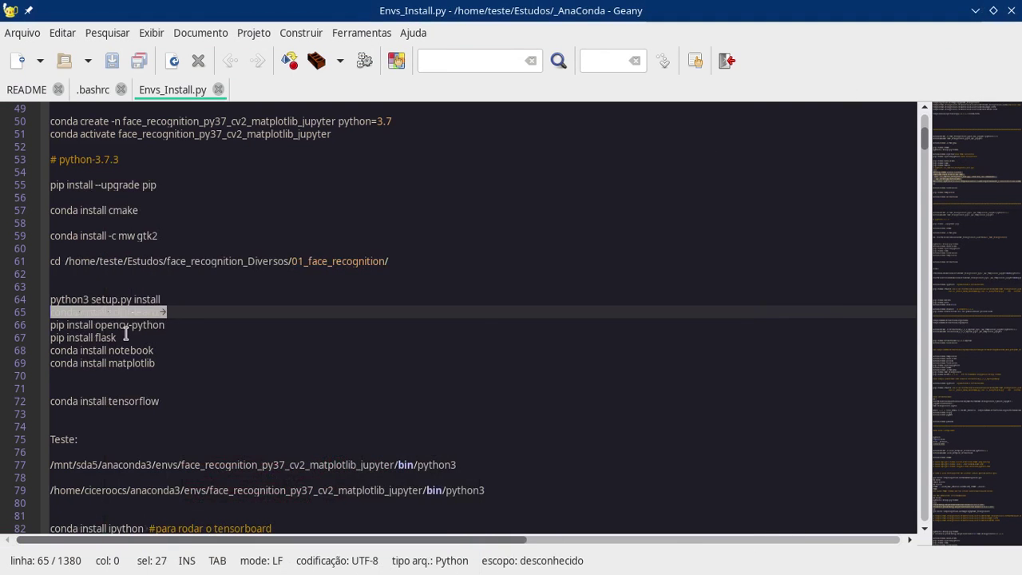
double_click(176, 326)
left_click(21, 324, "shift")
key("ctrl+c")
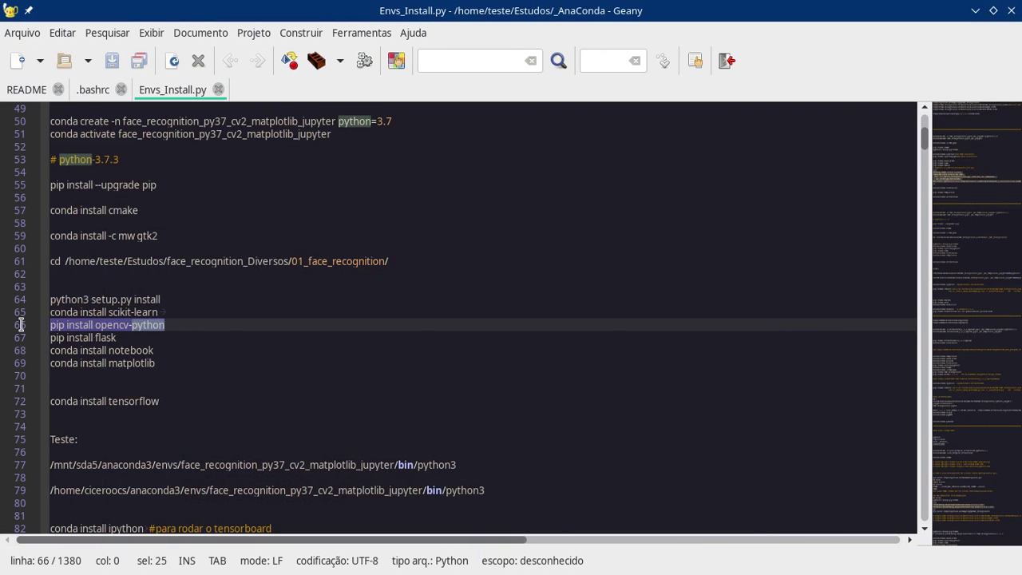
right_click(125, 332)
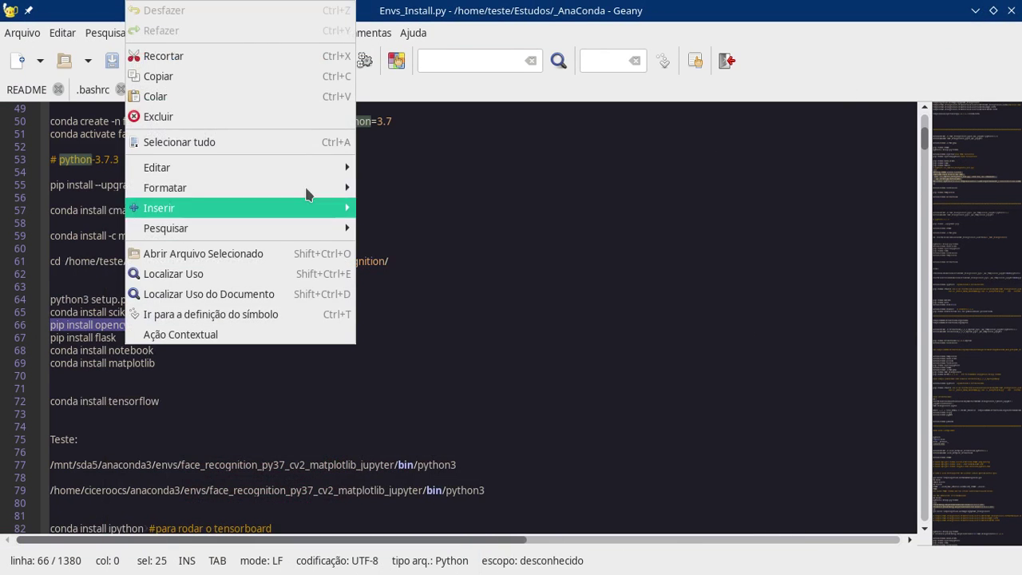
left_click(212, 76)
mouse_move(375, 566)
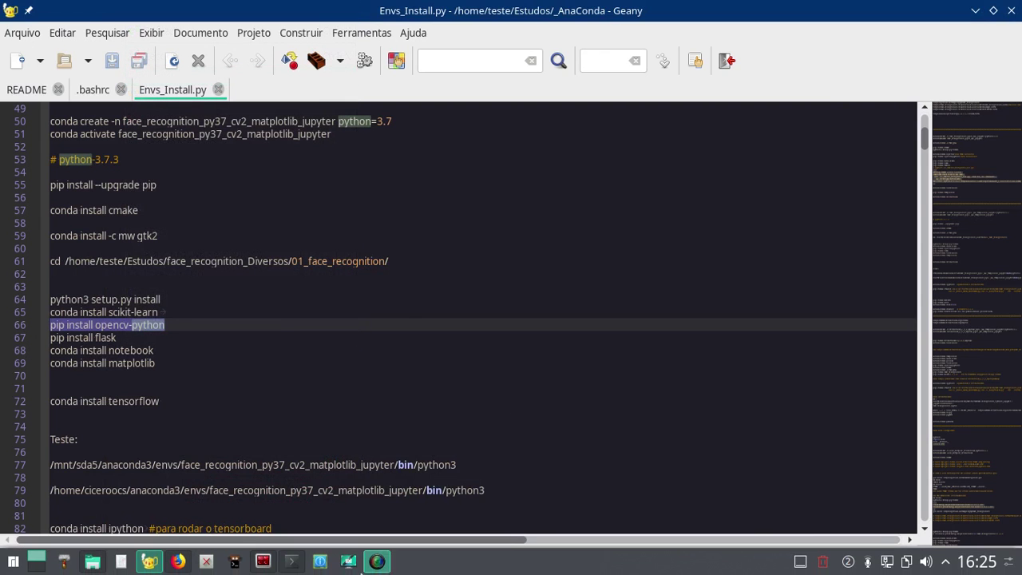
left_click(293, 563)
right_click(480, 415)
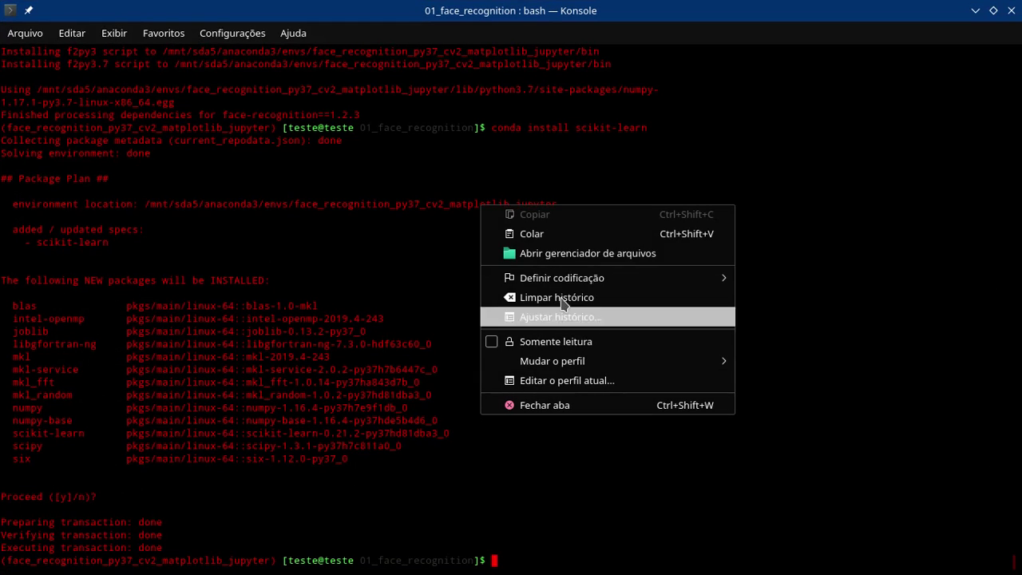
left_click(564, 235)
key("Return")
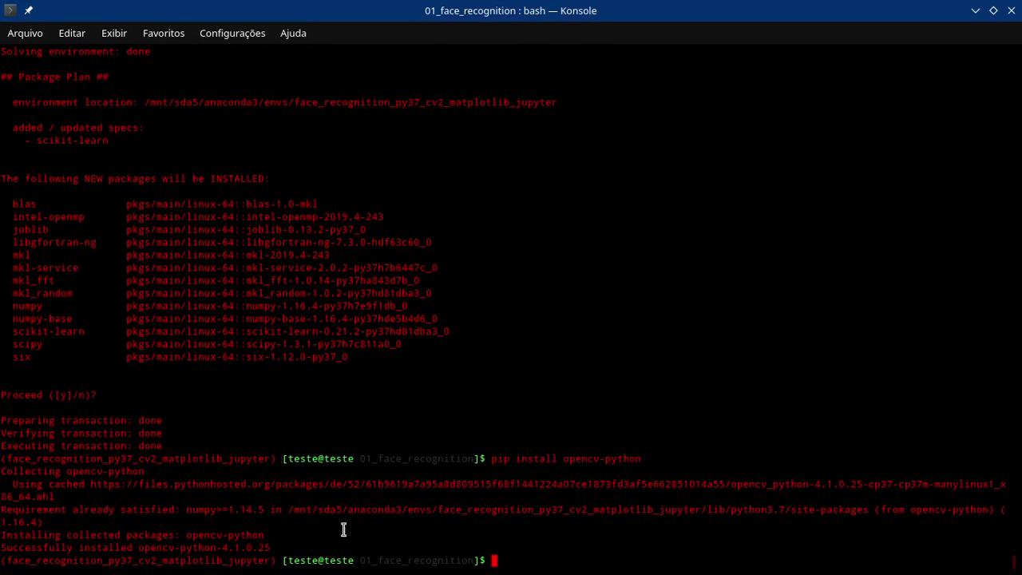
- Copy the command pip install flask from Envs_Install.py and run it in the Konsole session
left_click(975, 10)
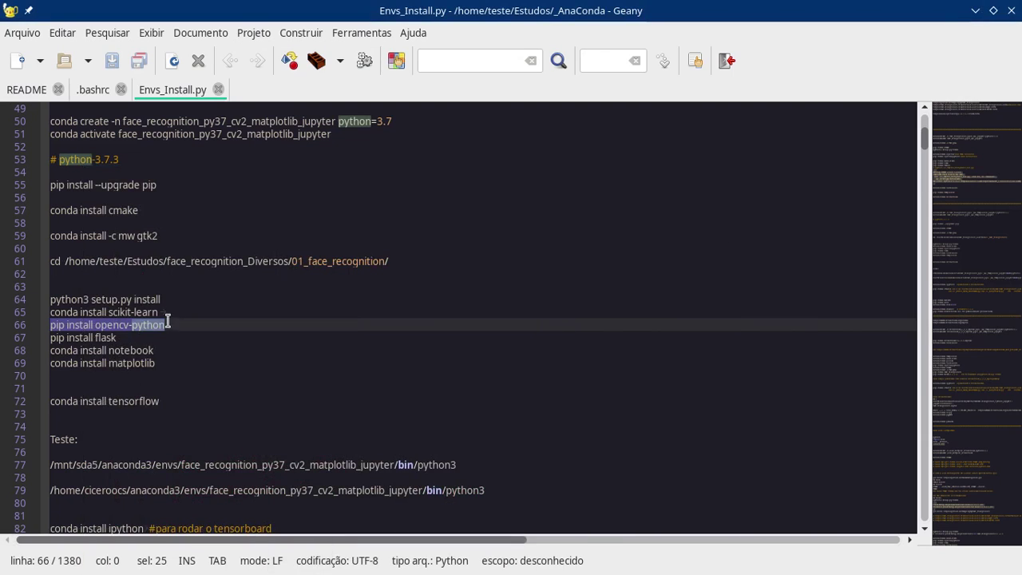
left_click_drag(118, 337, 32, 337)
key("ctrl+c")
right_click(114, 339)
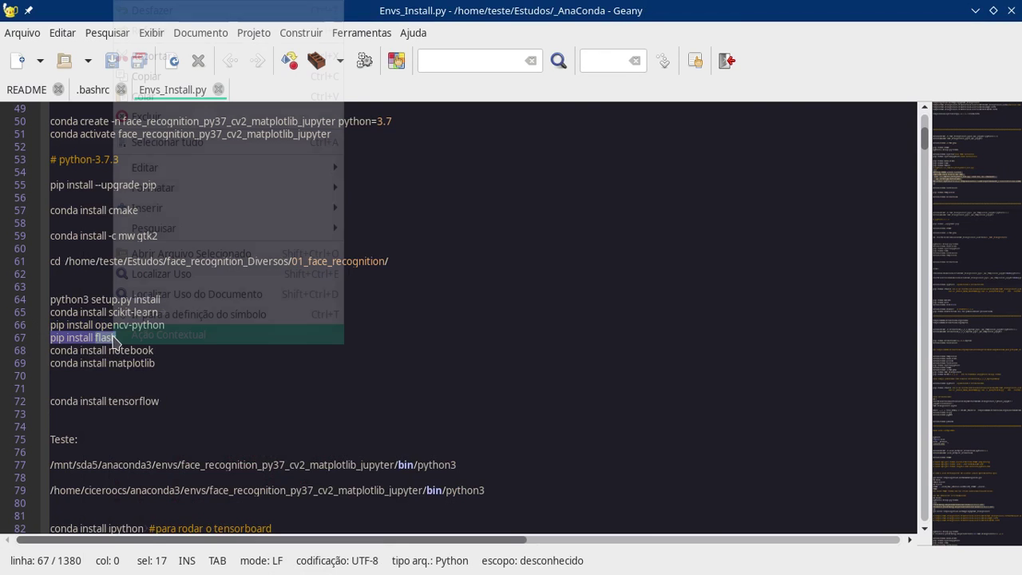
left_click(147, 76)
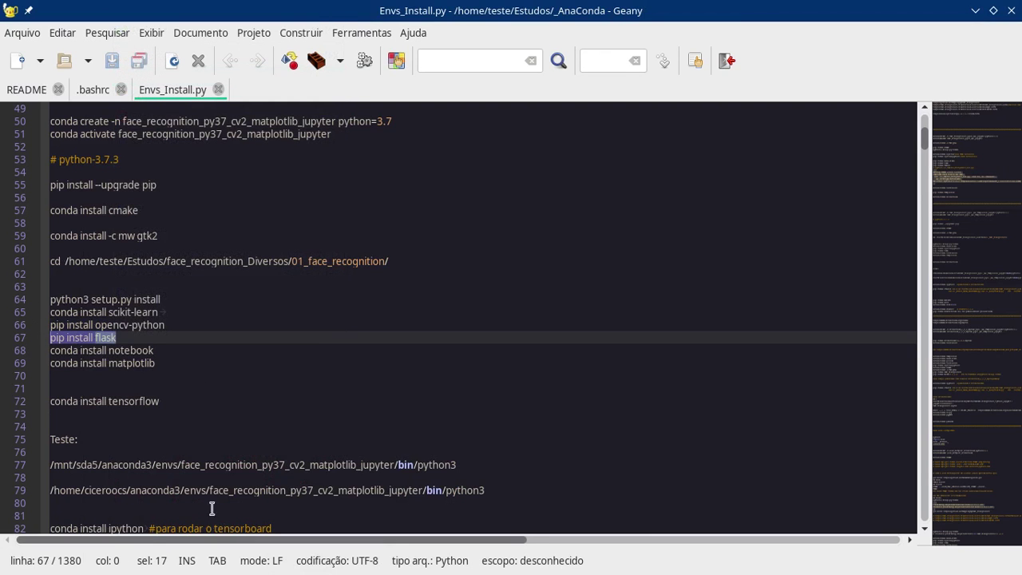
mouse_move(235, 569)
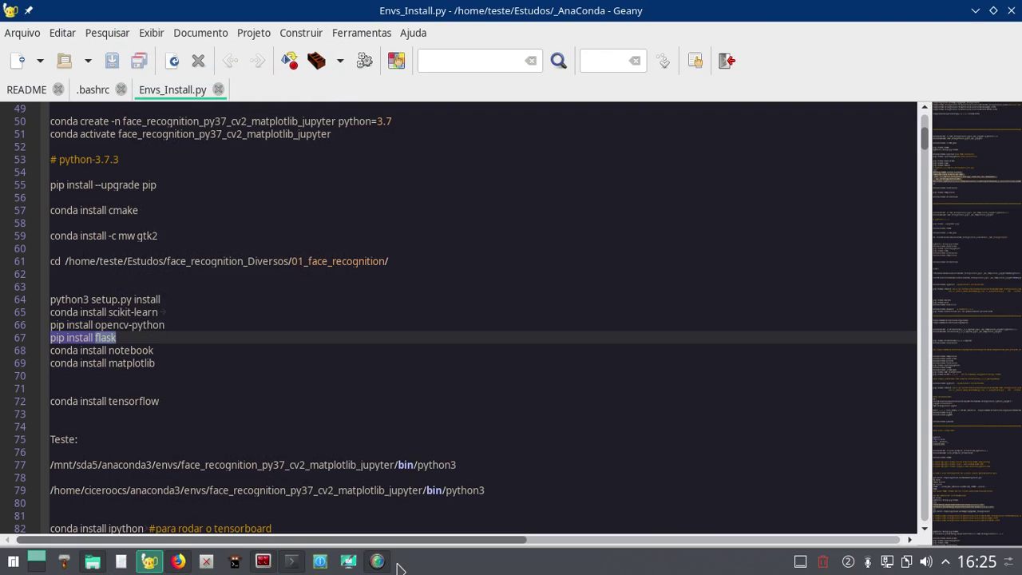
left_click(291, 561)
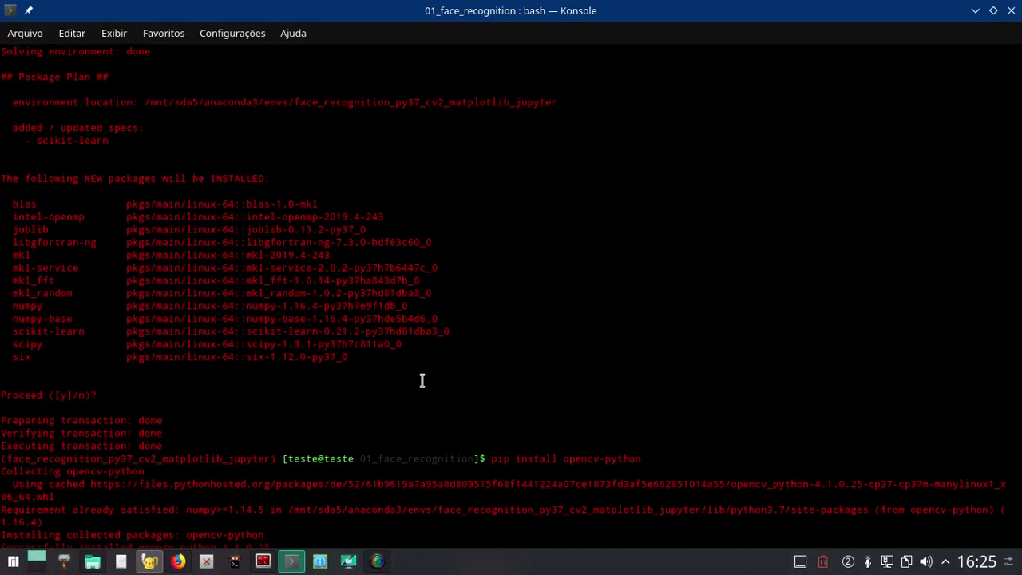
right_click(423, 380)
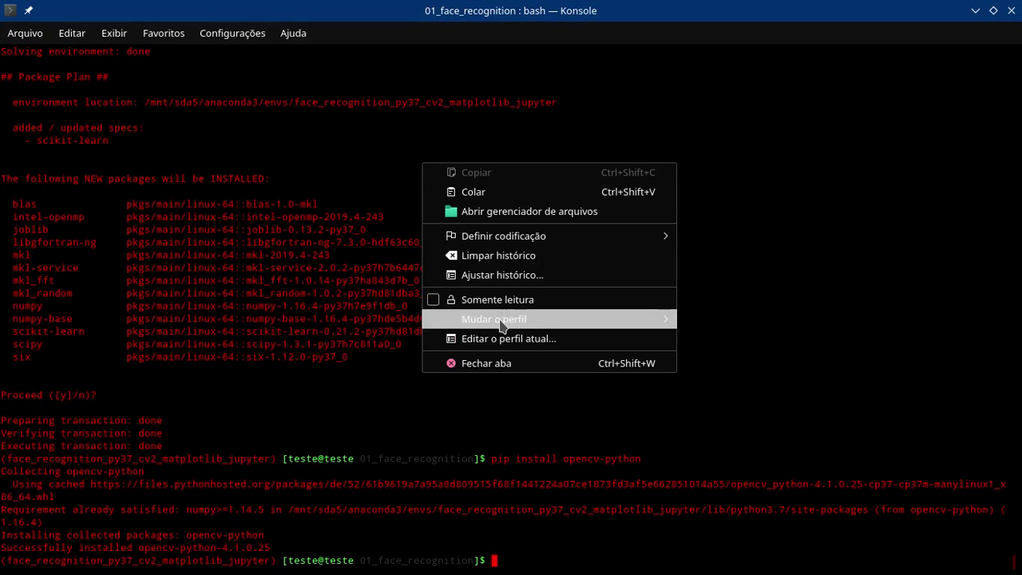
left_click(515, 192)
key("Return")
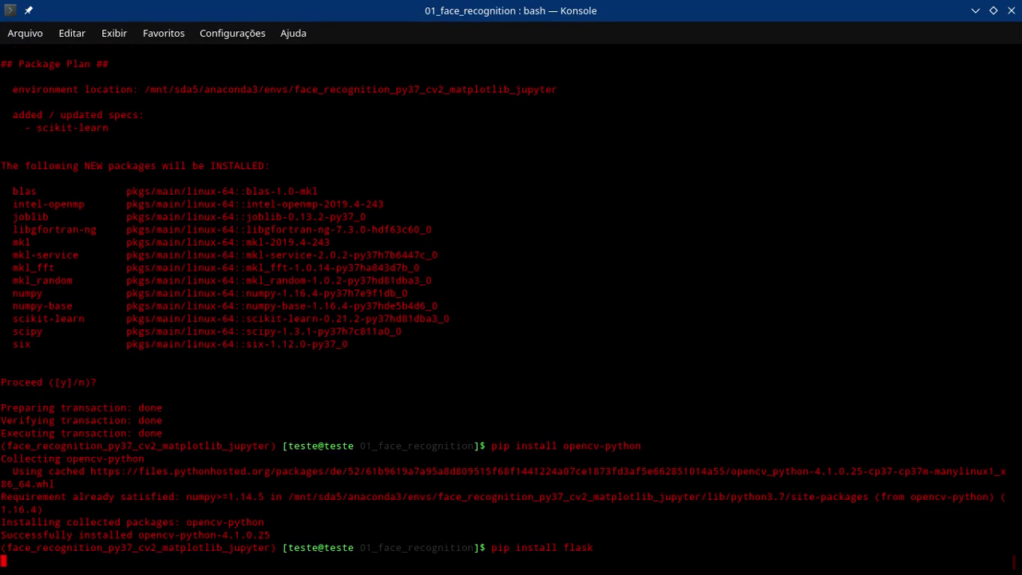
- Copy the command conda install notebook from Envs_Install.py and run it in the Konsole session
left_click(977, 11)
left_click_drag(168, 350, 40, 349)
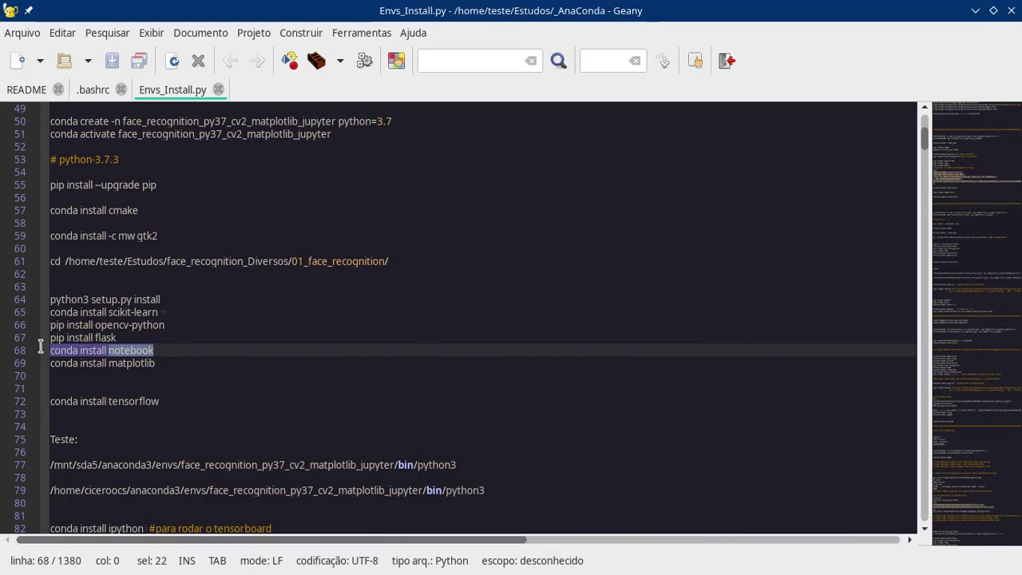
right_click(119, 356)
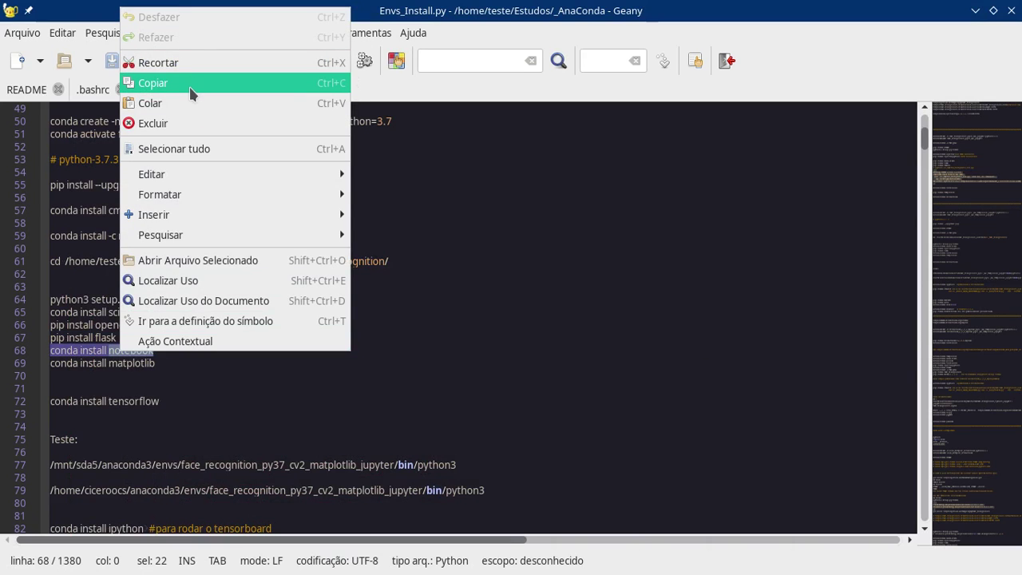
left_click(189, 85)
left_click(292, 562)
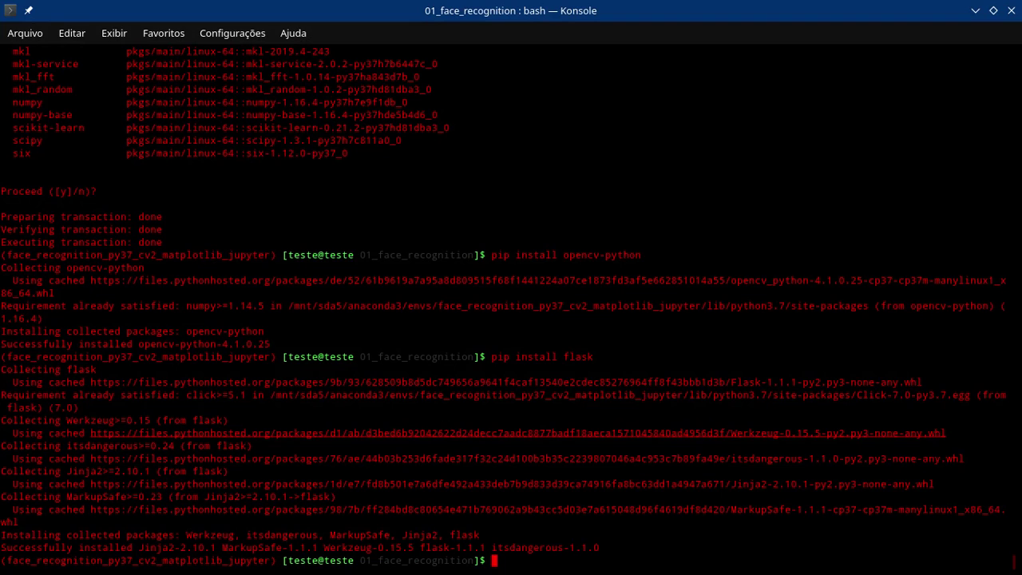
key("ctrl+shift+v")
key("Return")
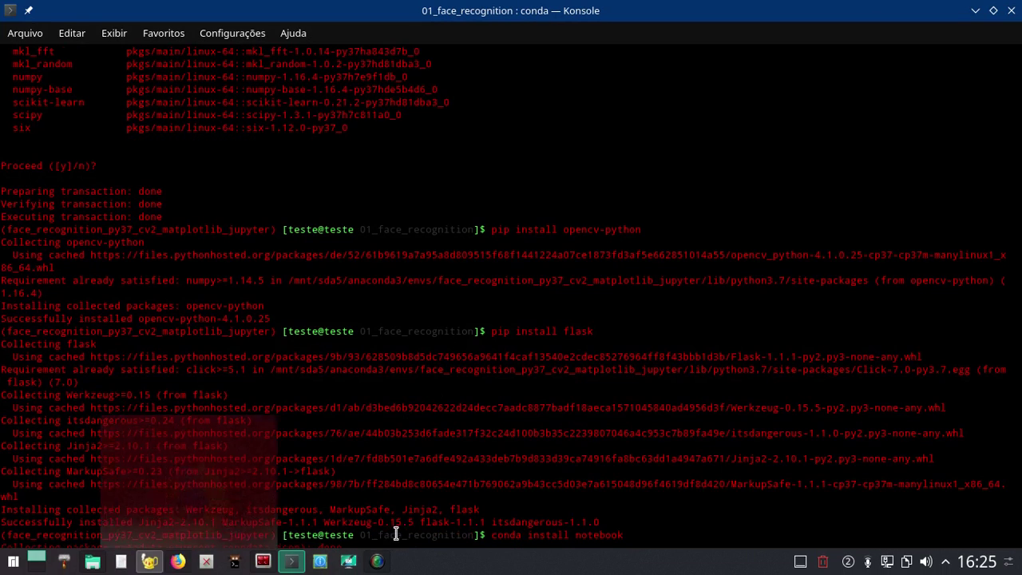
- Copy the command conda install matplotlib from Envs_Install.py in Geany and return to Konsole
left_click(168, 521)
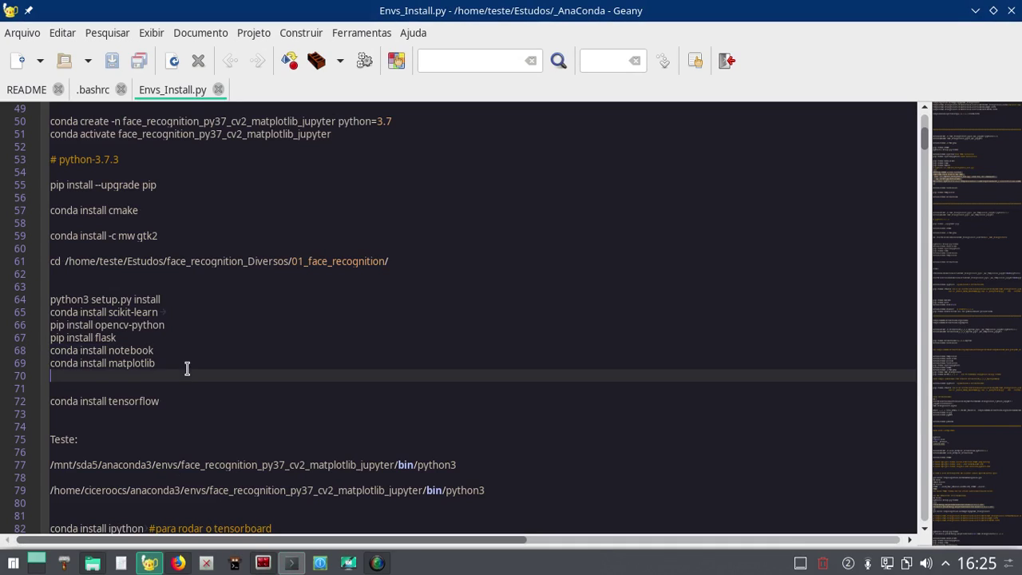
left_click_drag(186, 365, 88, 375)
right_click(88, 376)
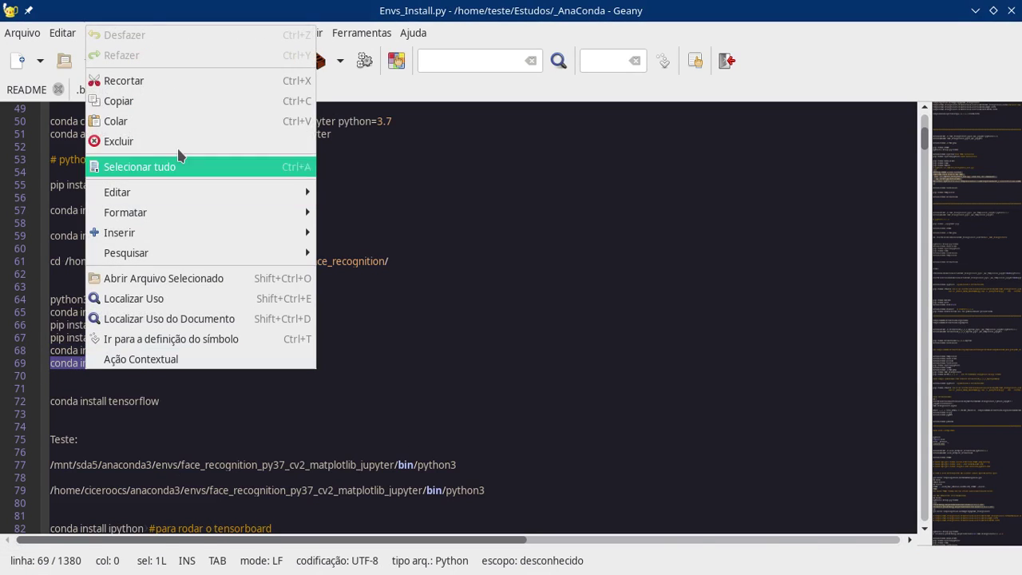
left_click(95, 100)
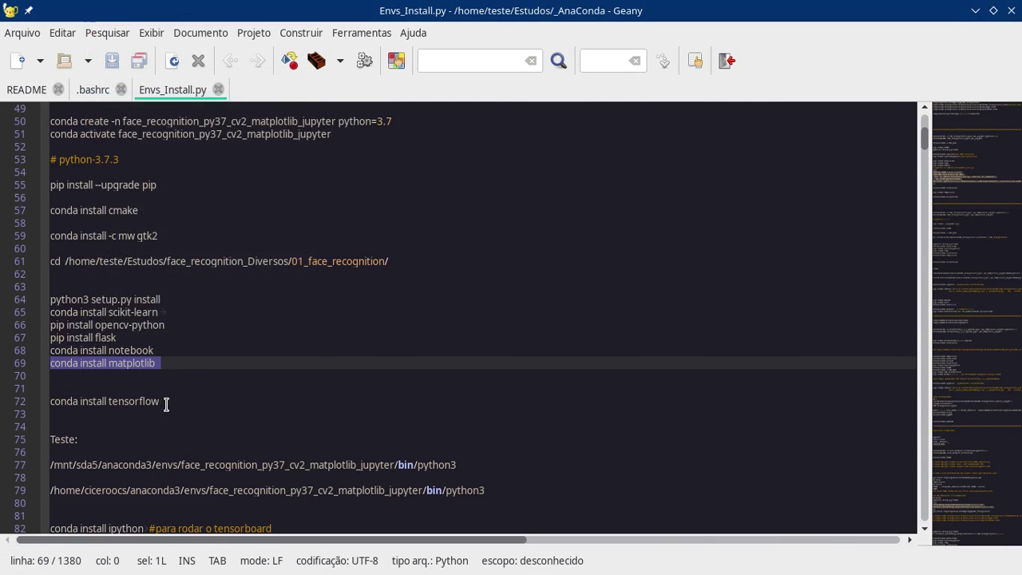
left_click(976, 10)
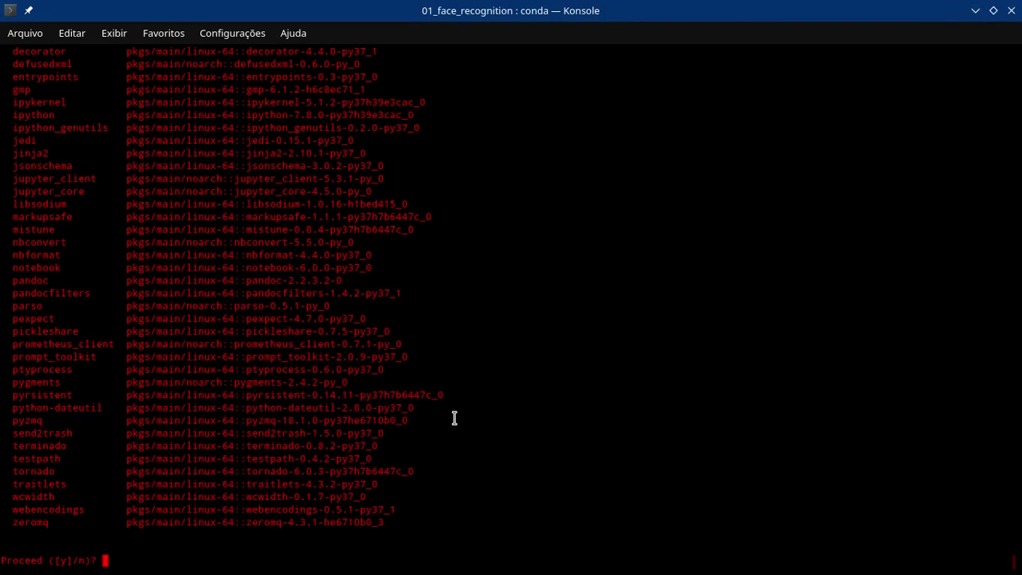
- Accept the pending notebook package plan, run the copied command conda install matplotlib and accept its package plan
key("Return")
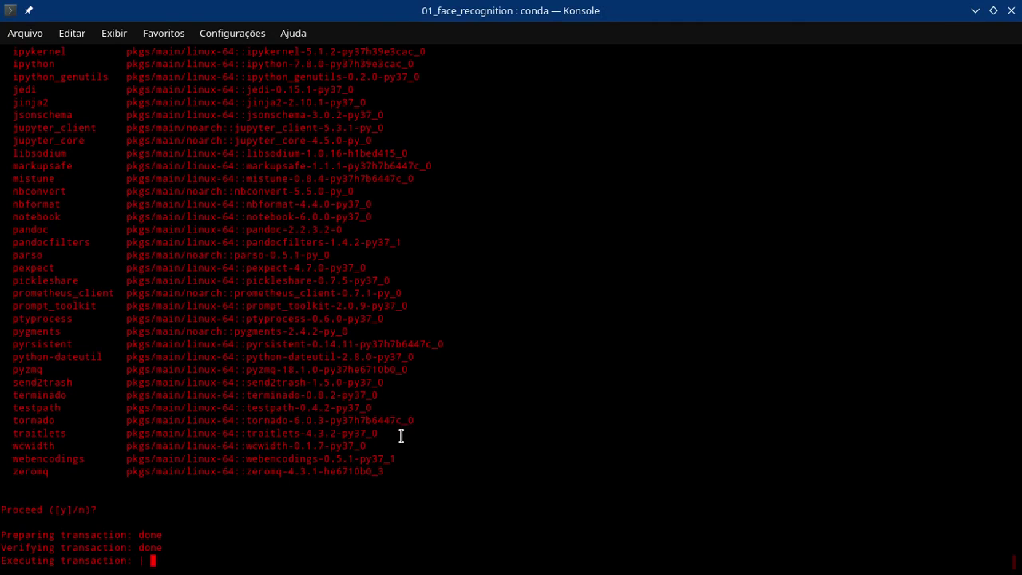
right_click(432, 466)
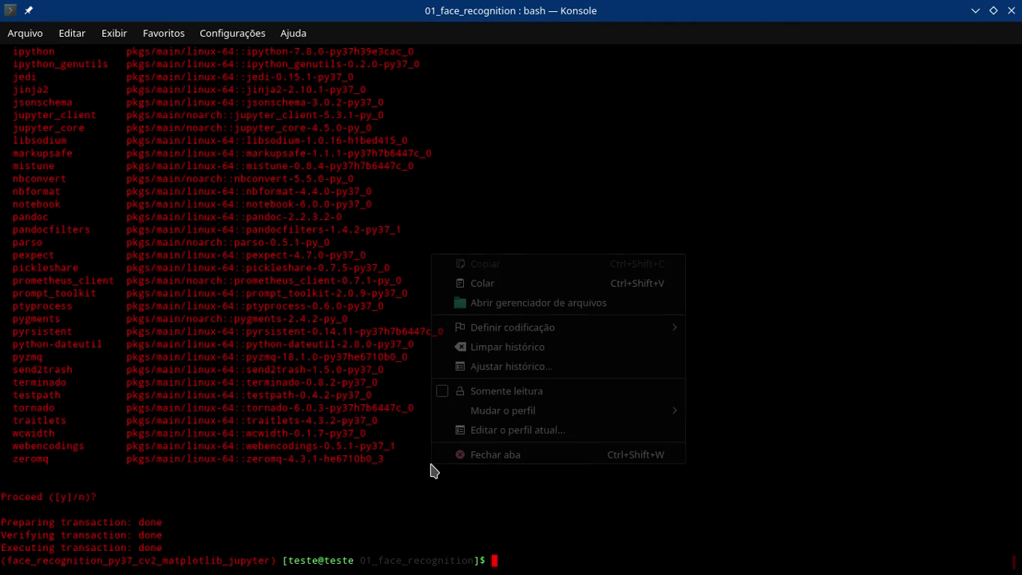
left_click(482, 283)
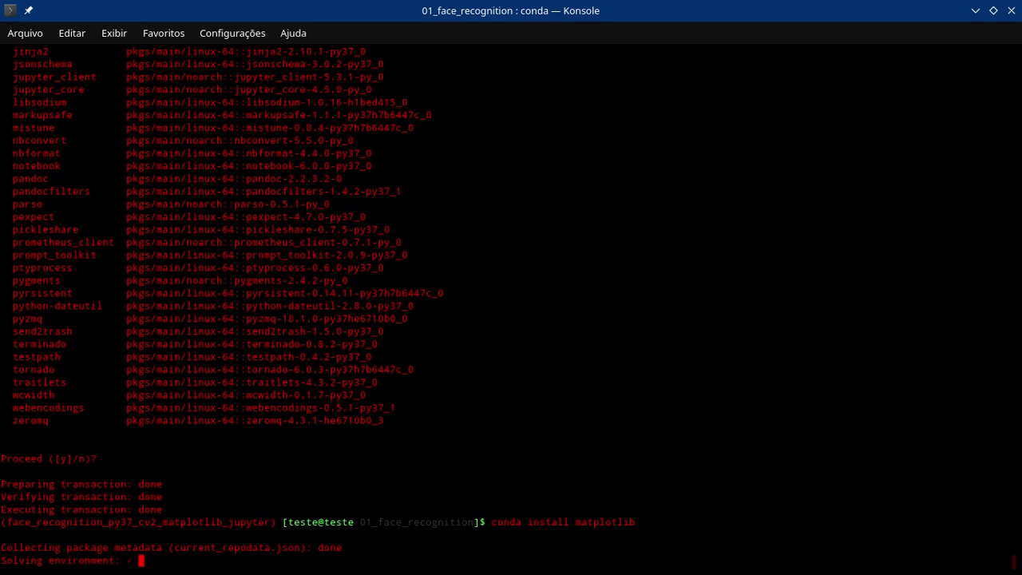
key("Return")
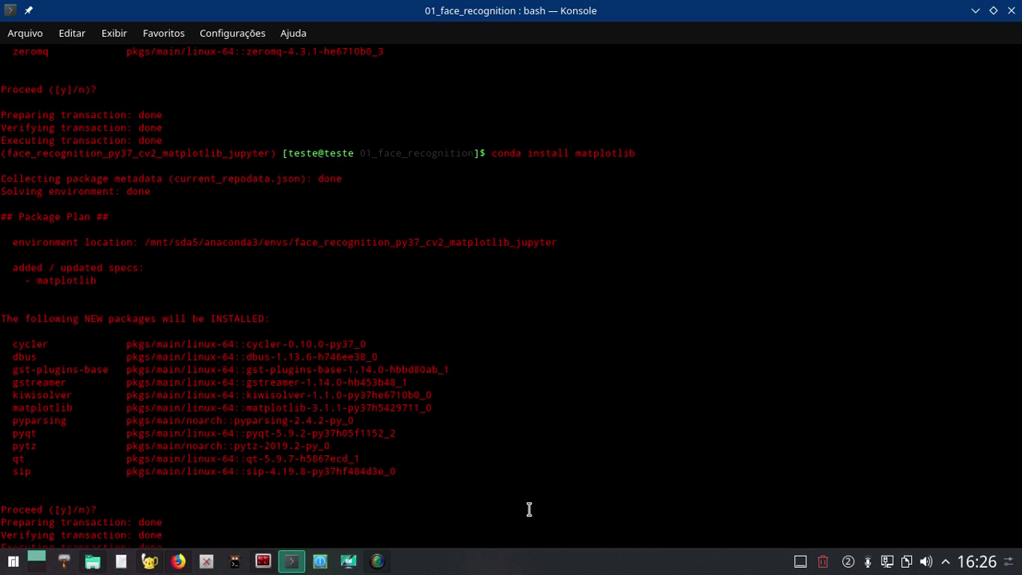
- Copy the command cd /home/teste/Estudos/face_recognition_Diversos/01_face_recognition/ from Envs_Install.py, switch to Konsole and return to Geany without running it
left_click(151, 562)
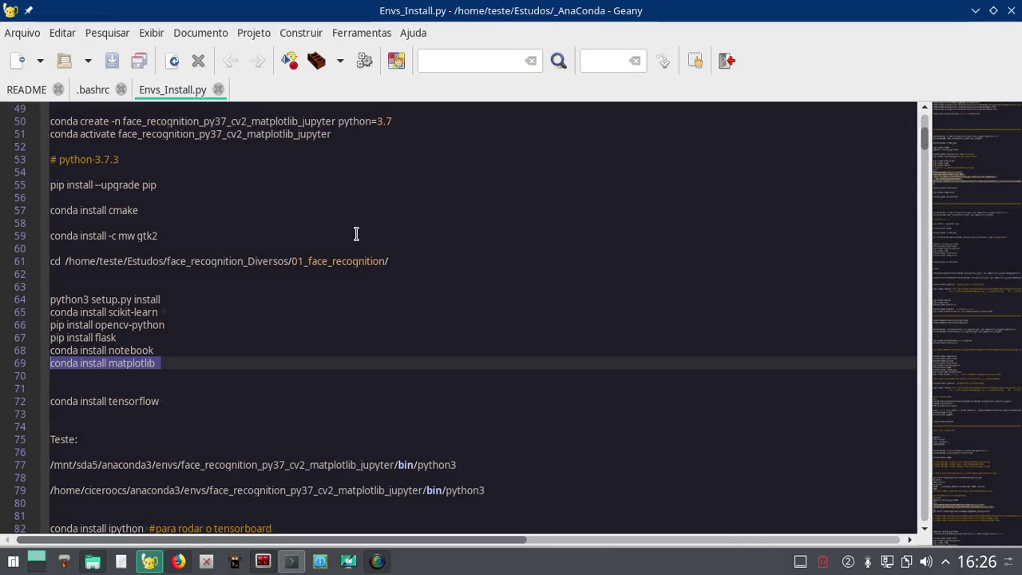
left_click(349, 311)
left_click_drag(413, 264, 22, 270)
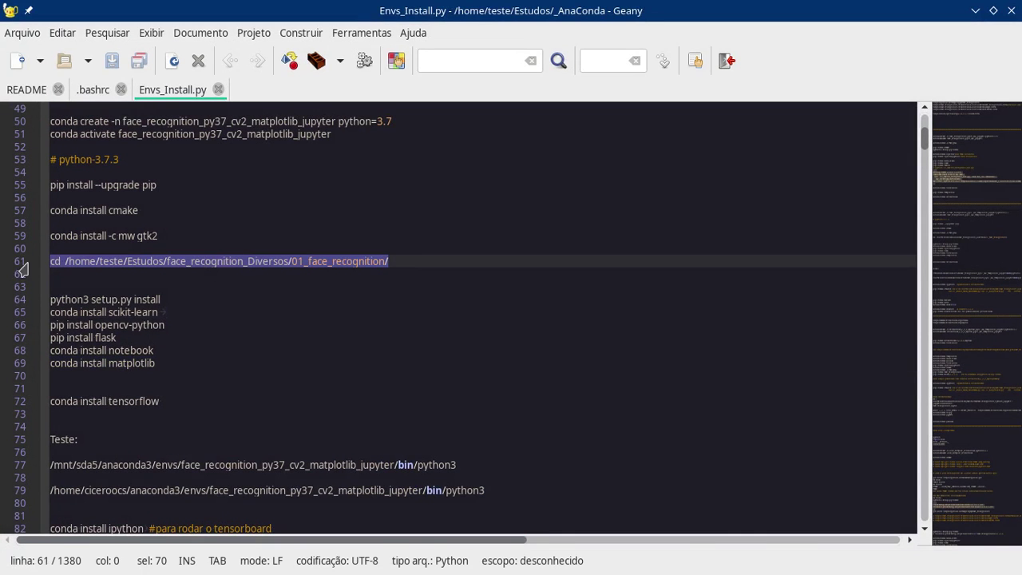
right_click(222, 269)
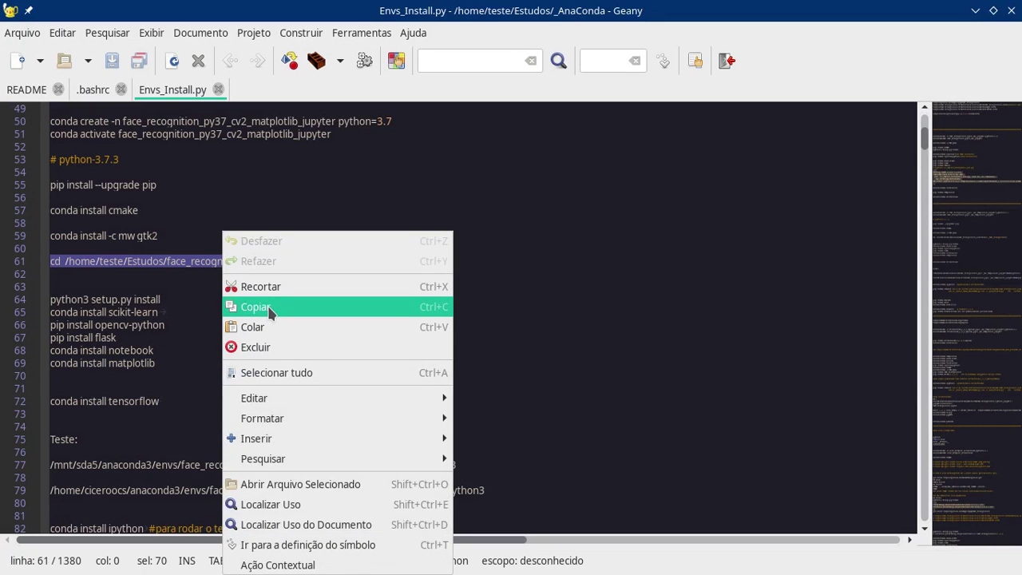
left_click(268, 310)
mouse_move(377, 566)
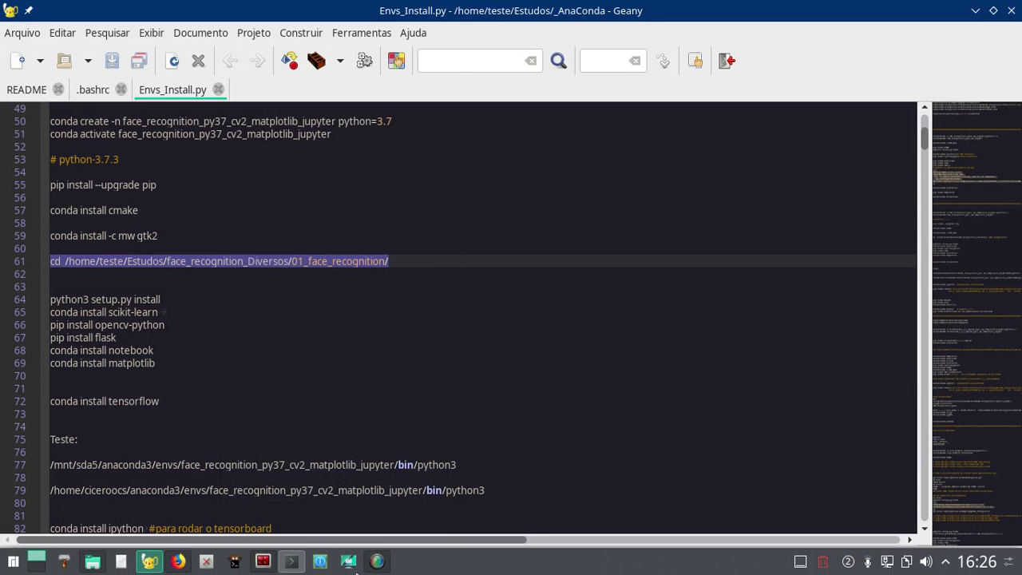
left_click(292, 565)
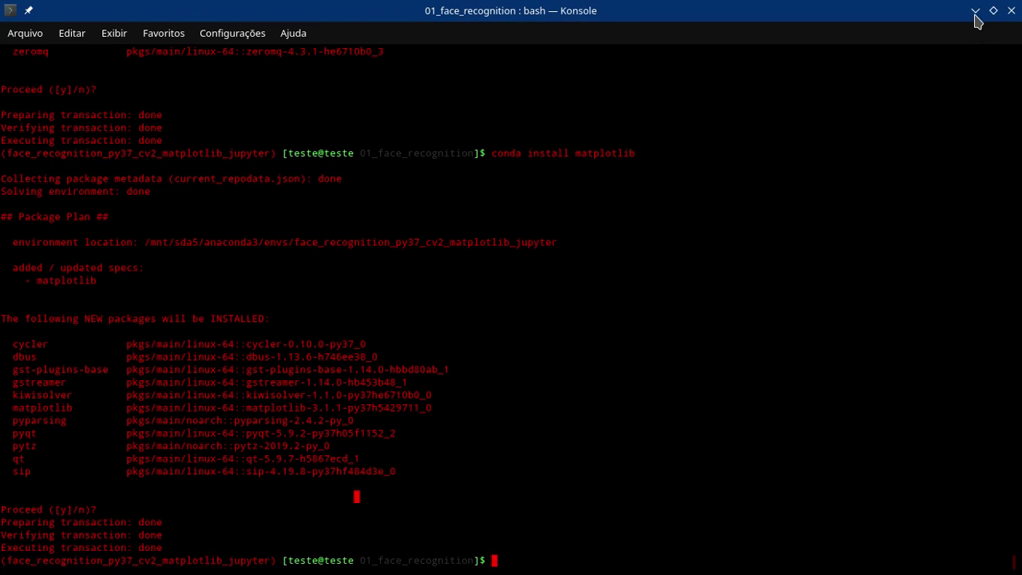
left_click(976, 12)
left_click(400, 404)
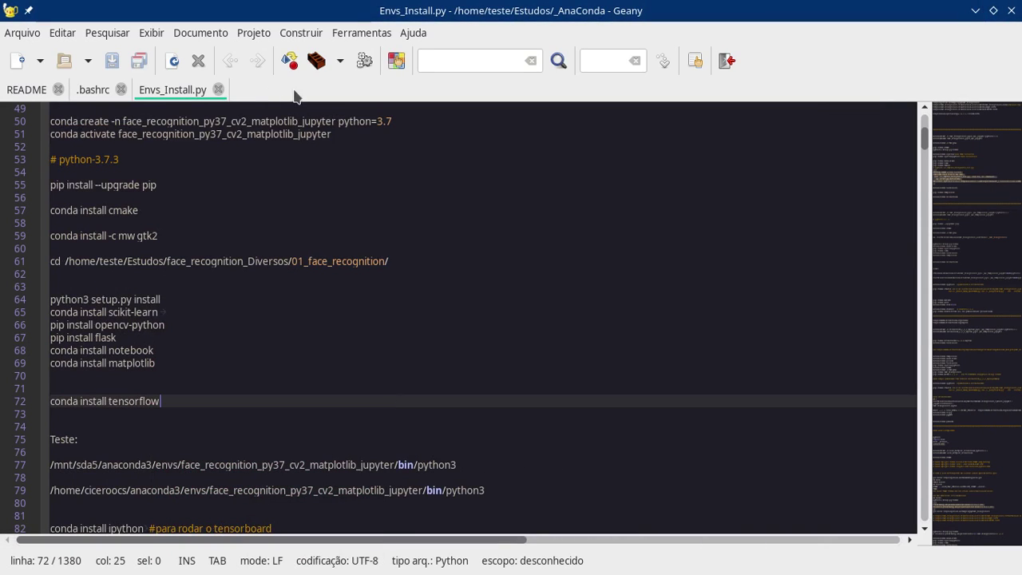
- Switch to the file manager and open the bookmarked 01_face_recognition folder
mouse_move(391, 567)
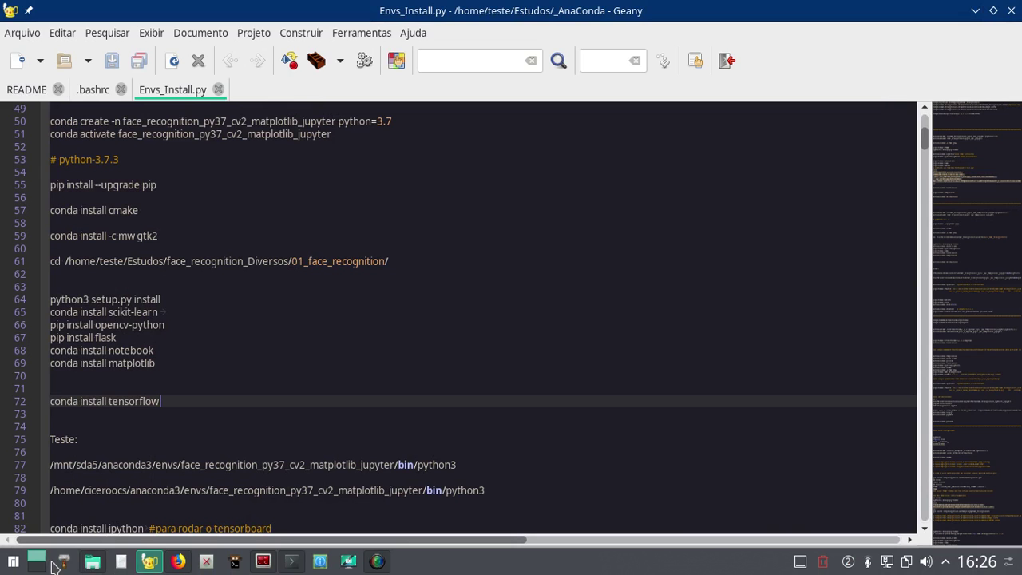
left_click(93, 562)
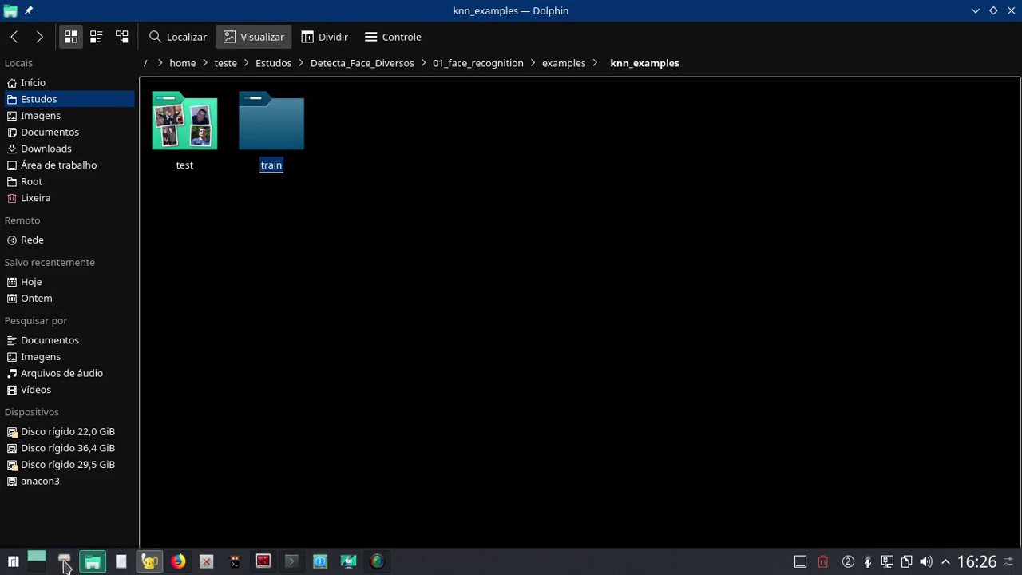
left_click(65, 564)
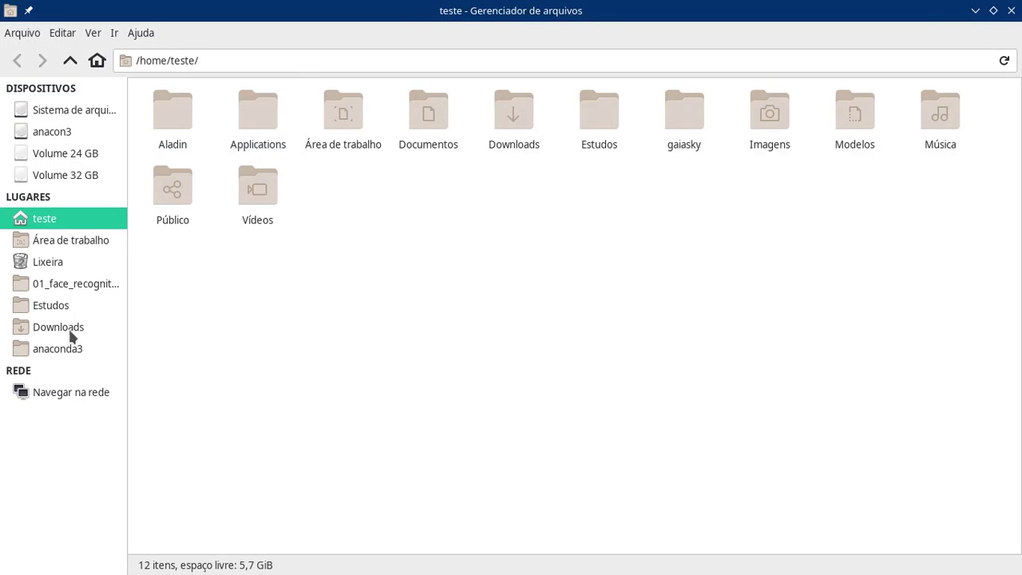
left_click(82, 285)
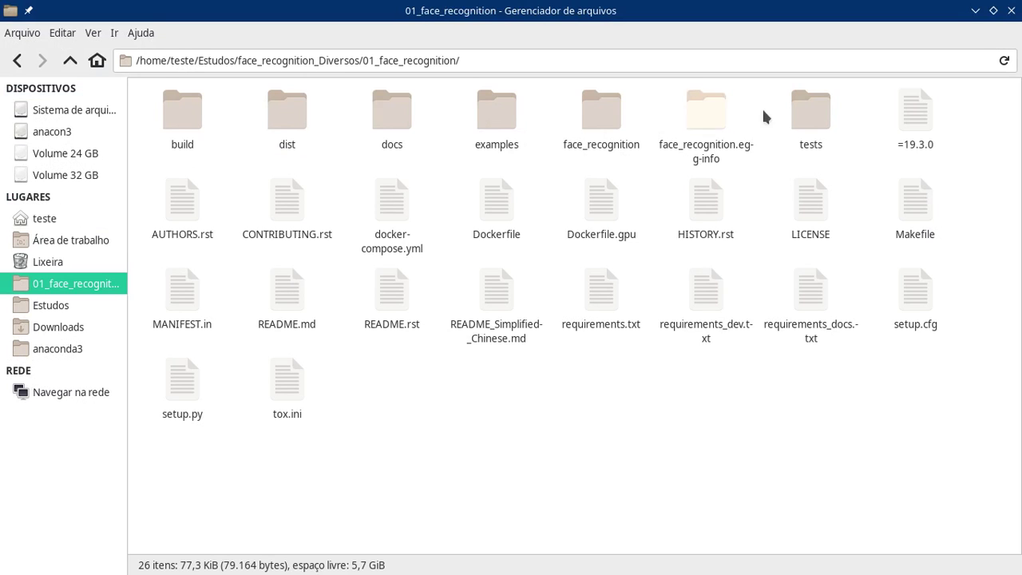
- Look through the face_recognition and tests/test_images folders and return to 01_face_recognition
double_click(607, 117)
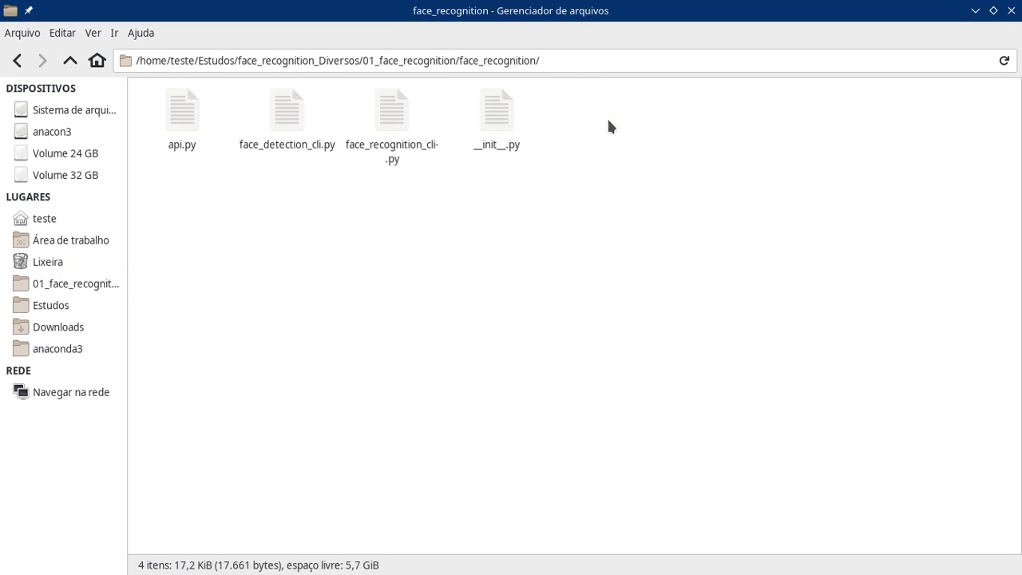
left_click(18, 61)
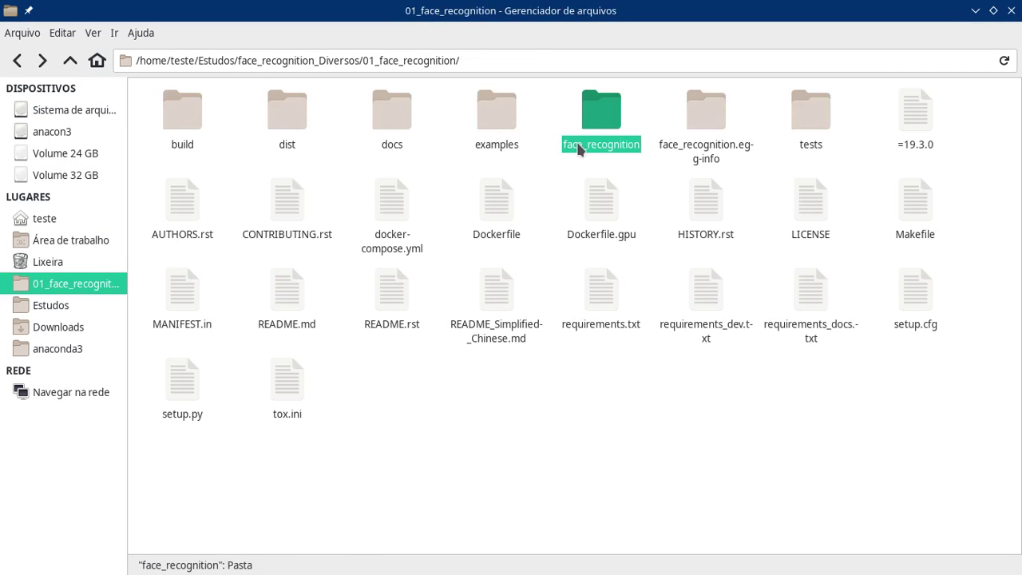
double_click(809, 122)
double_click(176, 114)
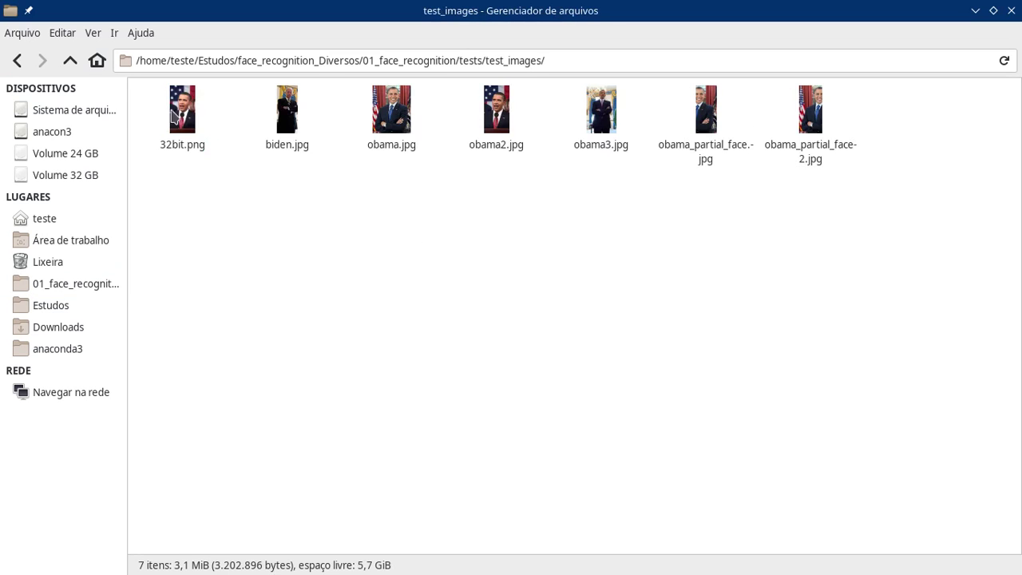
left_click(17, 60)
left_click(18, 61)
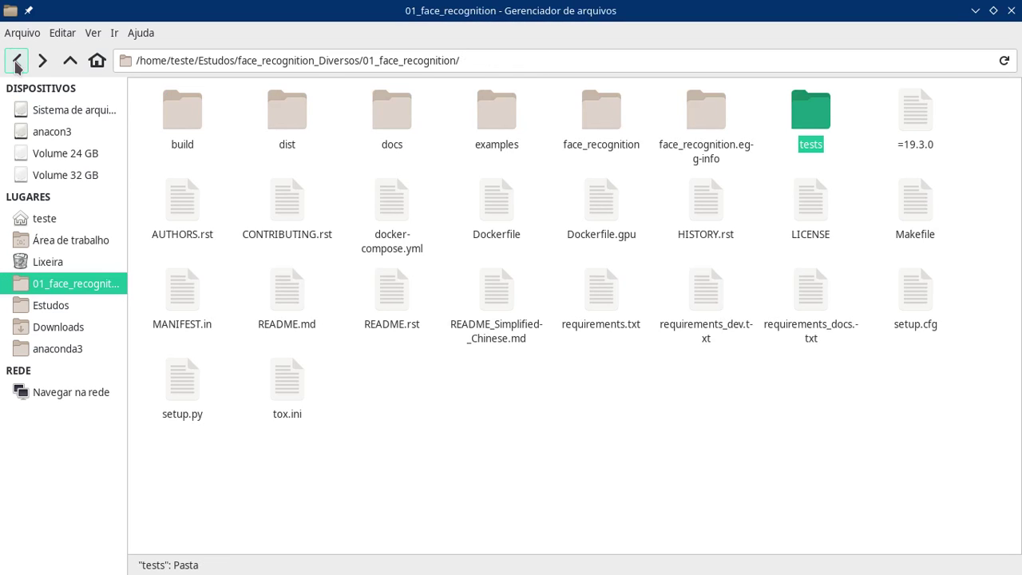
- Open 00_face_recognition_knn.py from the examples folder in Geany and look over the script
double_click(473, 119)
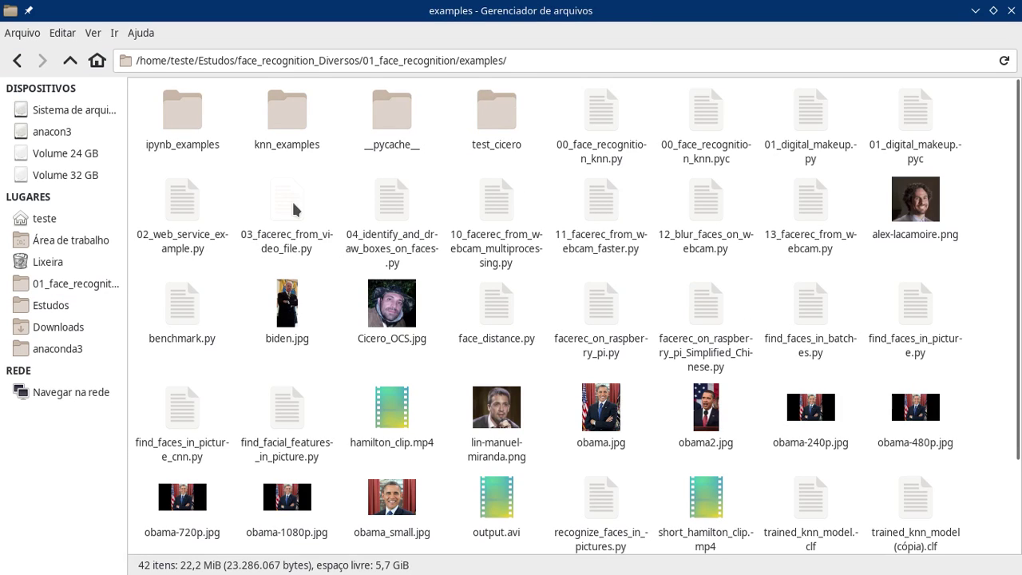
left_click(600, 112)
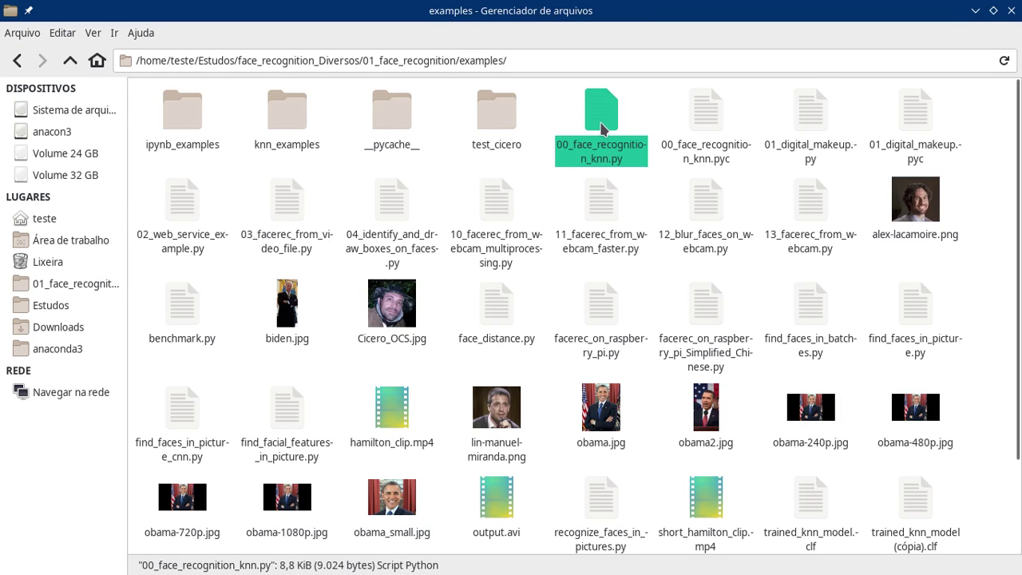
double_click(601, 127)
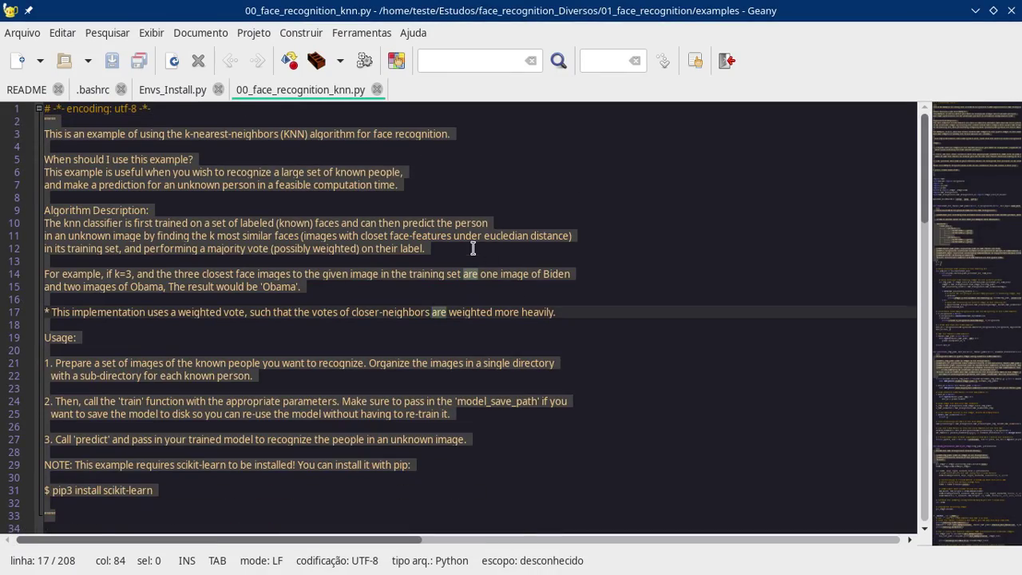
scroll(473, 248, "down", 20)
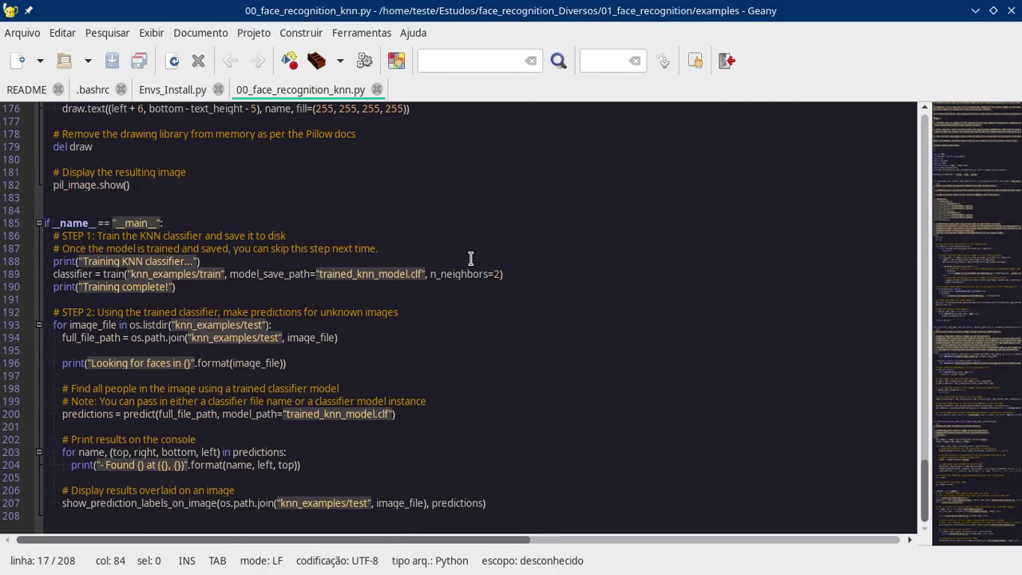
left_click(478, 249)
scroll(482, 243, "up", 20)
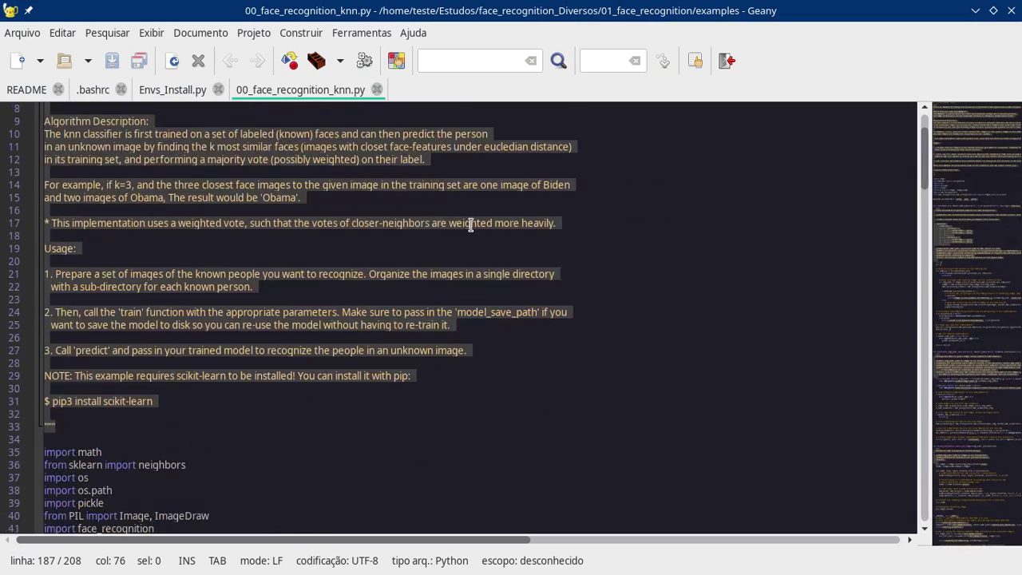
- Open the build command definitions and inspect the Execute command that calls the environment's python3
left_click(341, 60)
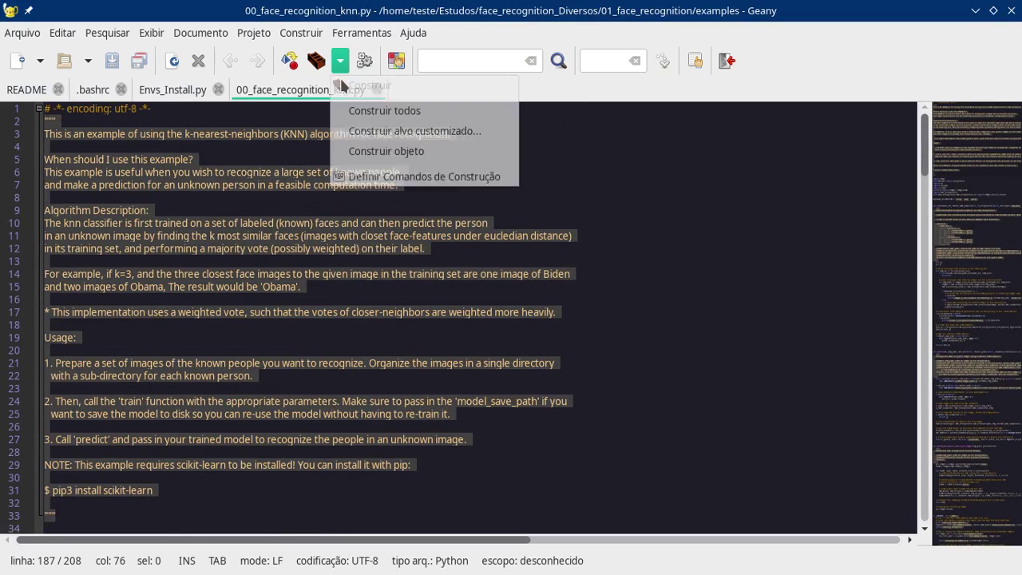
left_click(376, 174)
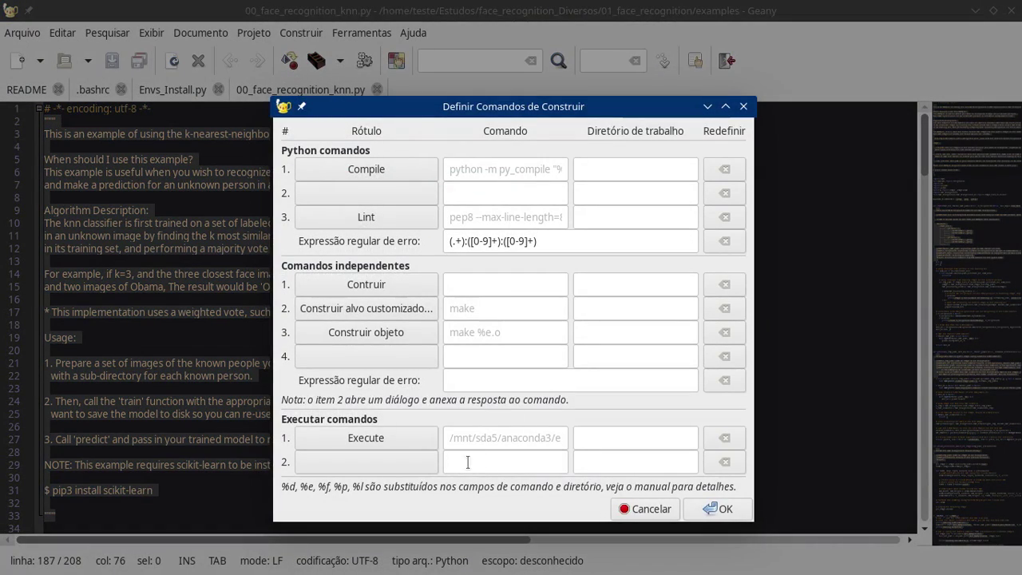
left_click(478, 460)
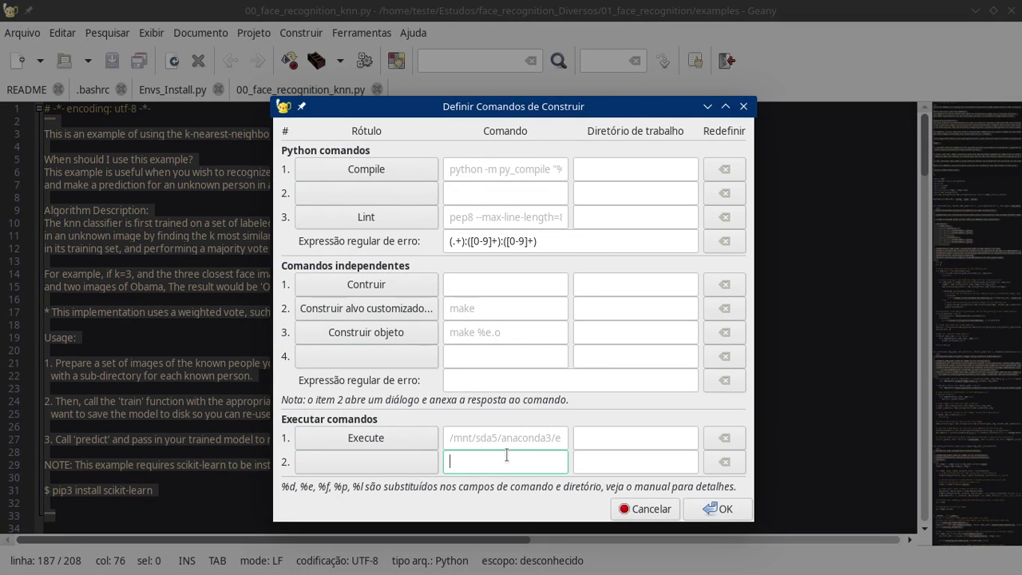
left_click(470, 438)
triple_click(530, 437)
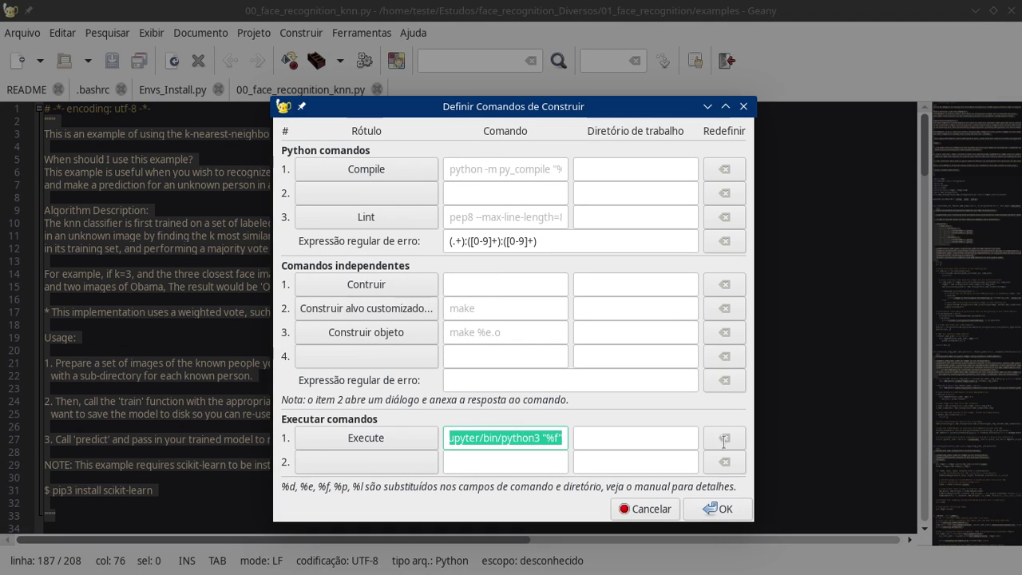
left_click(558, 438)
left_click_drag(538, 437, 302, 445)
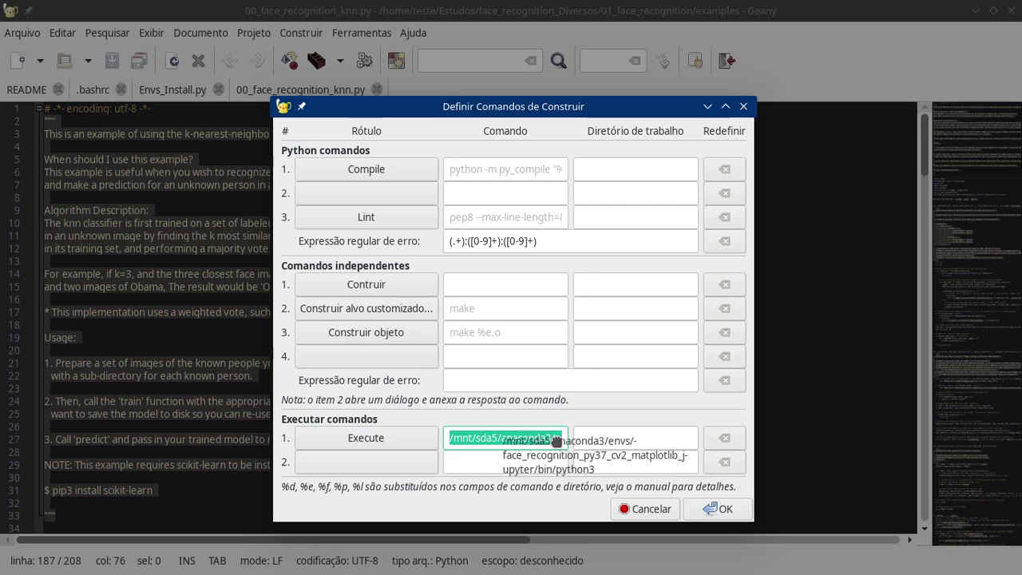
left_click(512, 438)
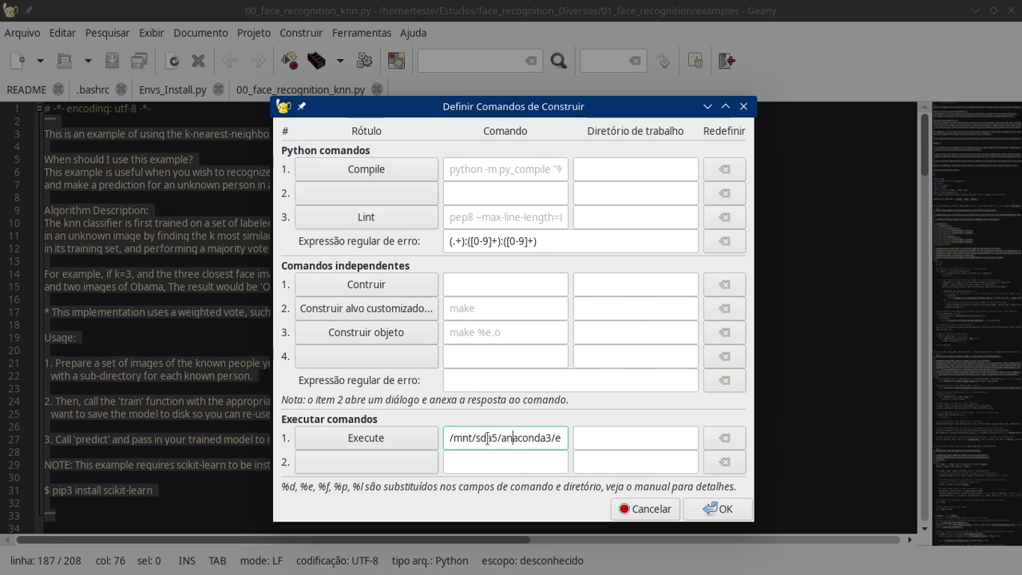
left_click_drag(487, 438, 624, 437)
left_click_drag(482, 438, 439, 446)
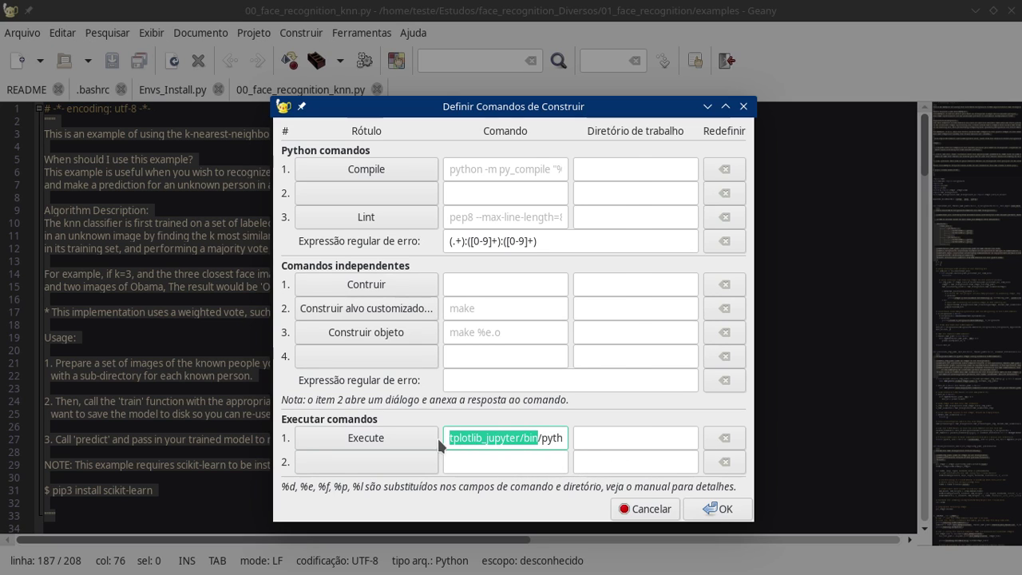
- Trace the envs/face_recognition_py37_cv2_matplotlib_jupyter part of the Execute command's path, and accept the build command definitions
key("Left")
key("Left")
key("Left")
key("Left")
key("Left")
key("Left")
key("Left")
key("Left")
key("Left")
key("Left")
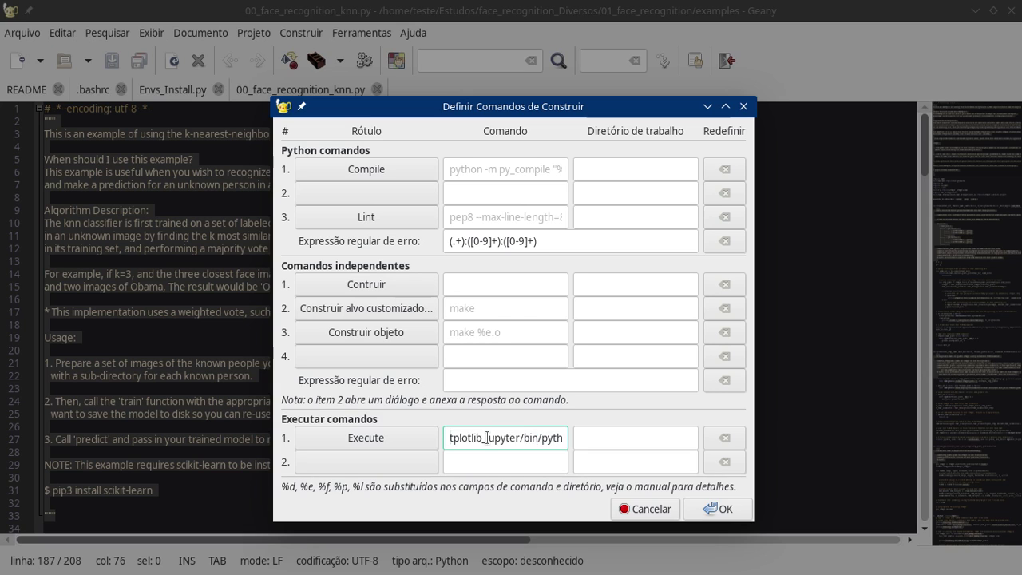
key("Left")
key("Left")
key("Left")
key("Left")
key("Left")
key("Left")
key("Left")
key("Left")
key("Left")
key("Left")
key("Left")
key("Left")
key("Left")
key("Left")
key("Left")
key("Left")
key("Left")
key("Left")
key("Left")
key("Left")
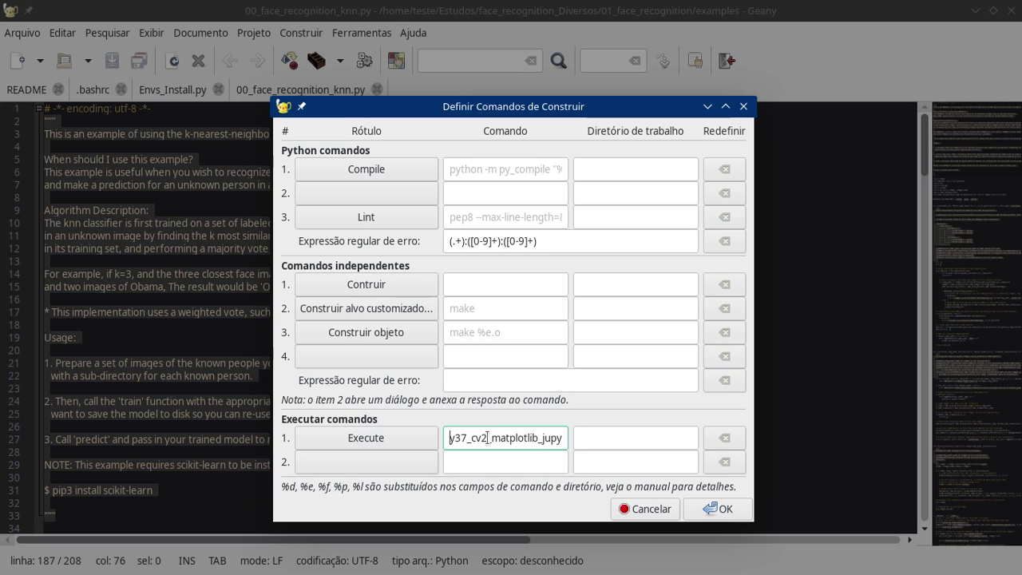
key("Left")
key("Left")
key("Left")
key("Left")
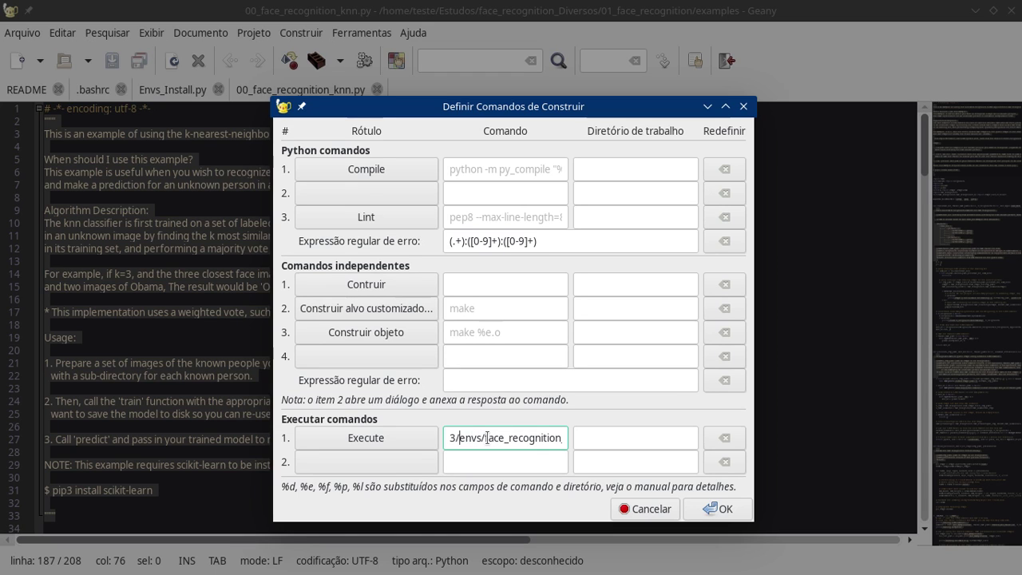
key("shift+Right")
key("shift+Right")
key("shift+Right")
key("shift+Right")
key("shift+Right")
key("shift+Right")
key("shift+Right")
key("shift+Right")
key("shift+Right")
key("shift+Right")
key("shift+Right")
key("shift+Right")
key("shift+Right")
key("shift+Right")
key("shift+Right")
key("shift+Right")
key("shift+Right")
key("shift+Right")
key("shift+Right")
key("shift+Right")
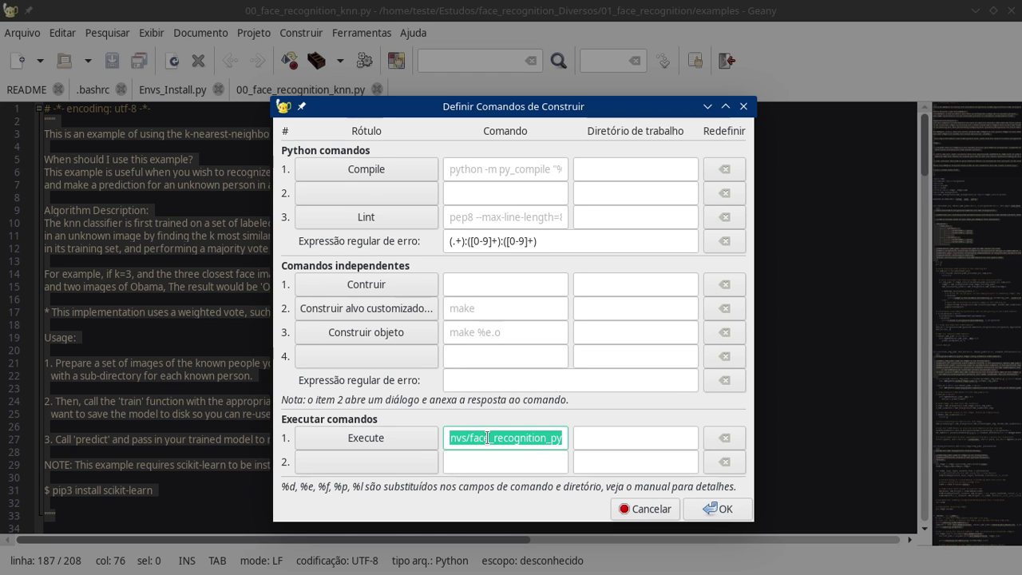
left_click(738, 511)
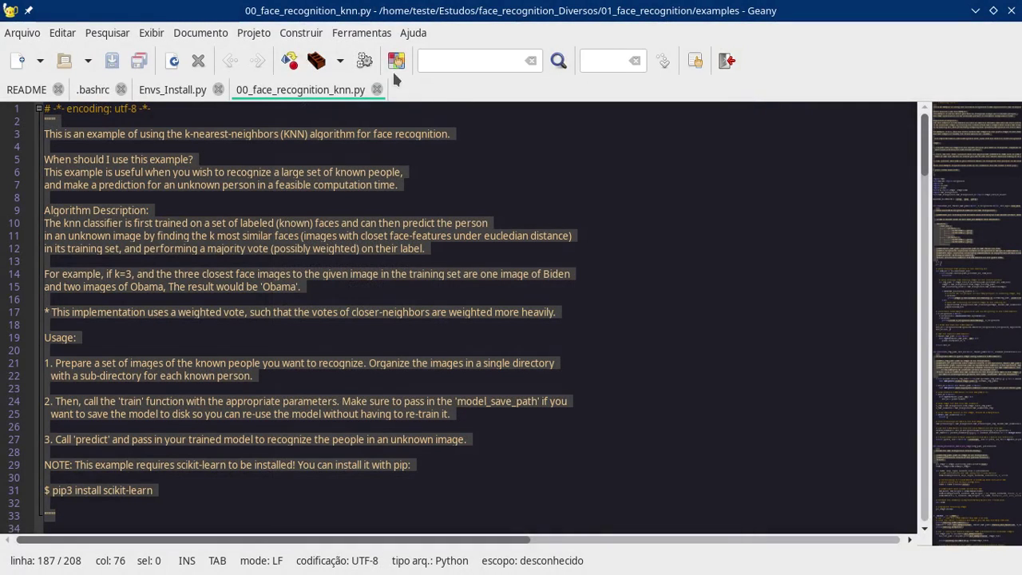
- Run 00_face_recognition_knn.py and move its output terminal clear of the code
left_click(364, 61)
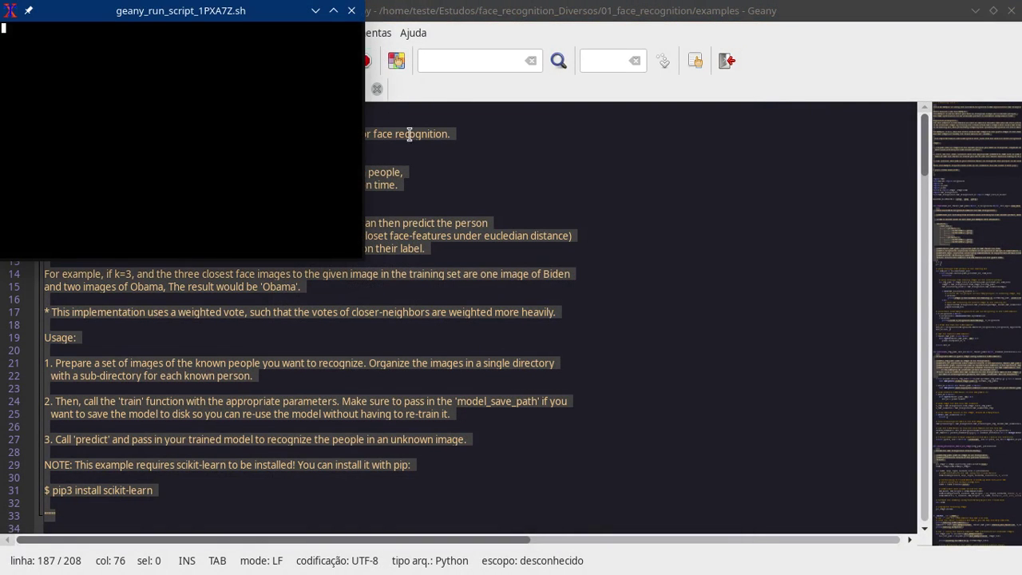
left_click_drag(268, 15, 871, 80)
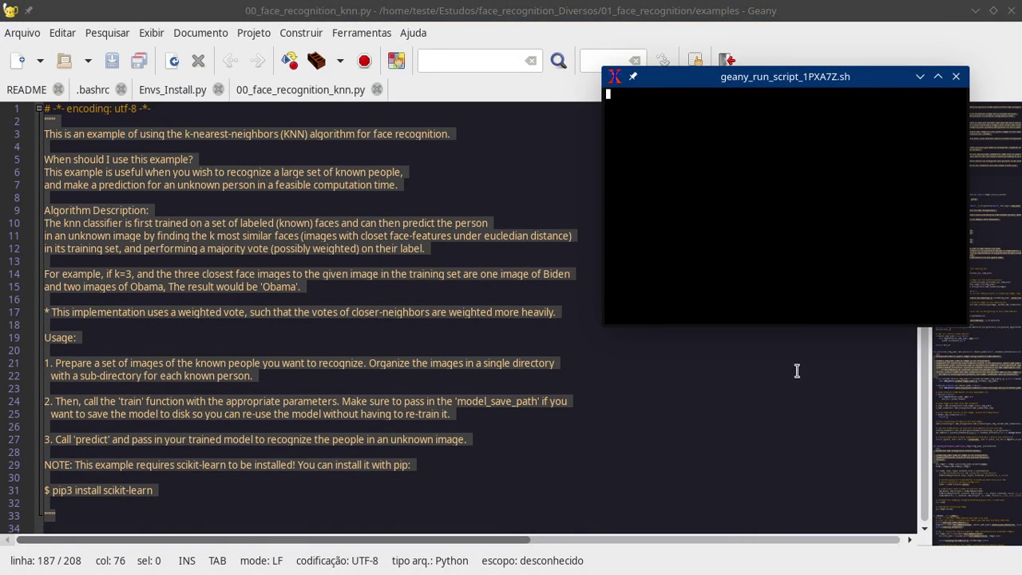
- Switch to the Dolphin file manager and open the train folder inside knn_examples
mouse_move(707, 572)
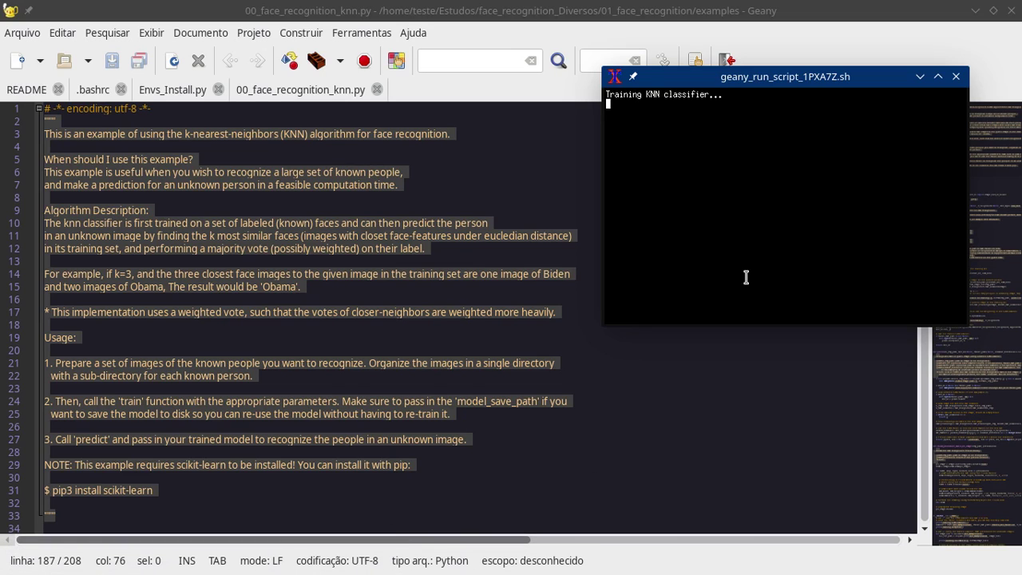
mouse_move(292, 563)
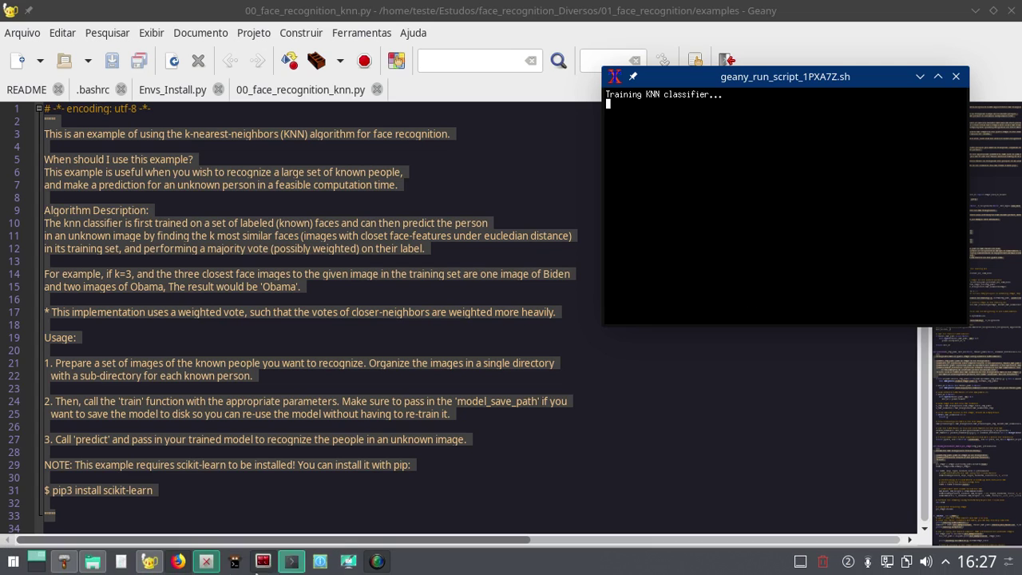
left_click(95, 562)
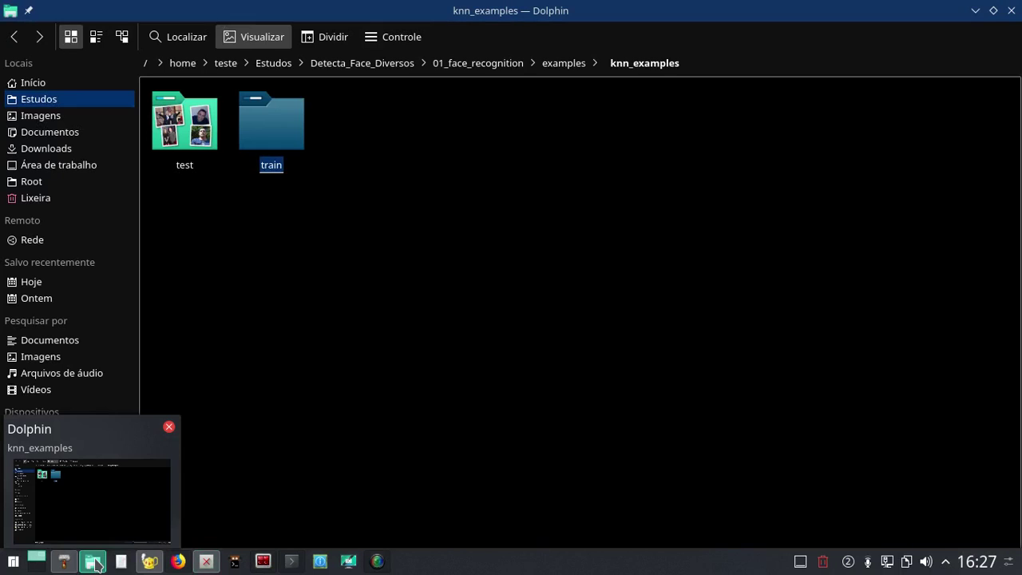
left_click(297, 131)
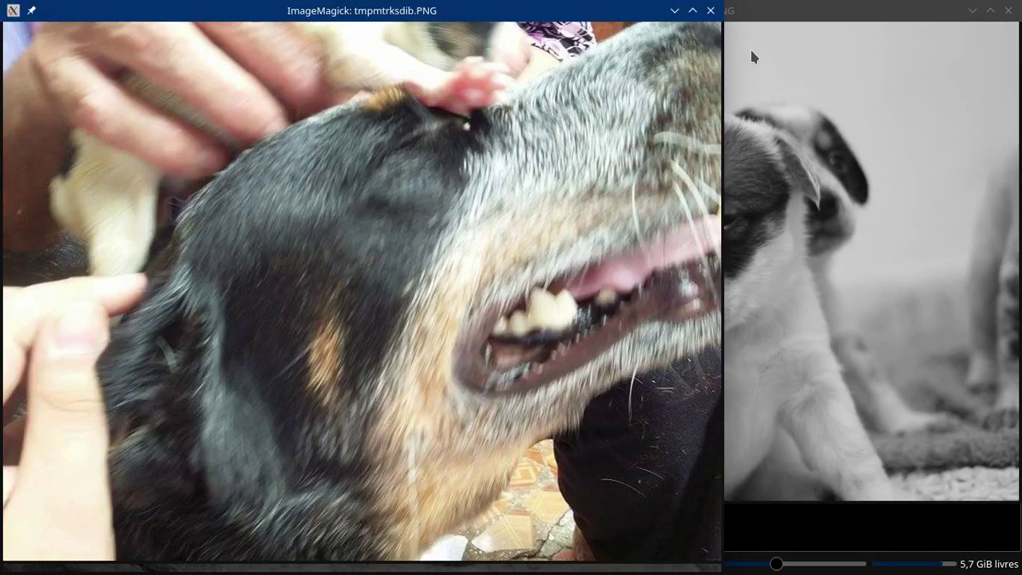
- Review and close every ImageMagick image produced by the KNN script, and return to the knn_examples folder
left_click(710, 10)
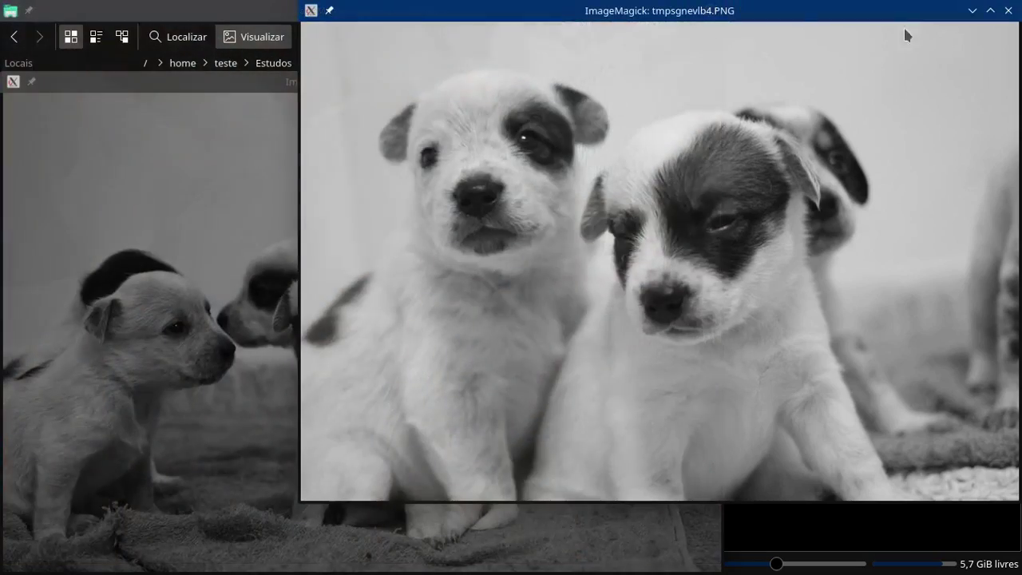
left_click(1010, 10)
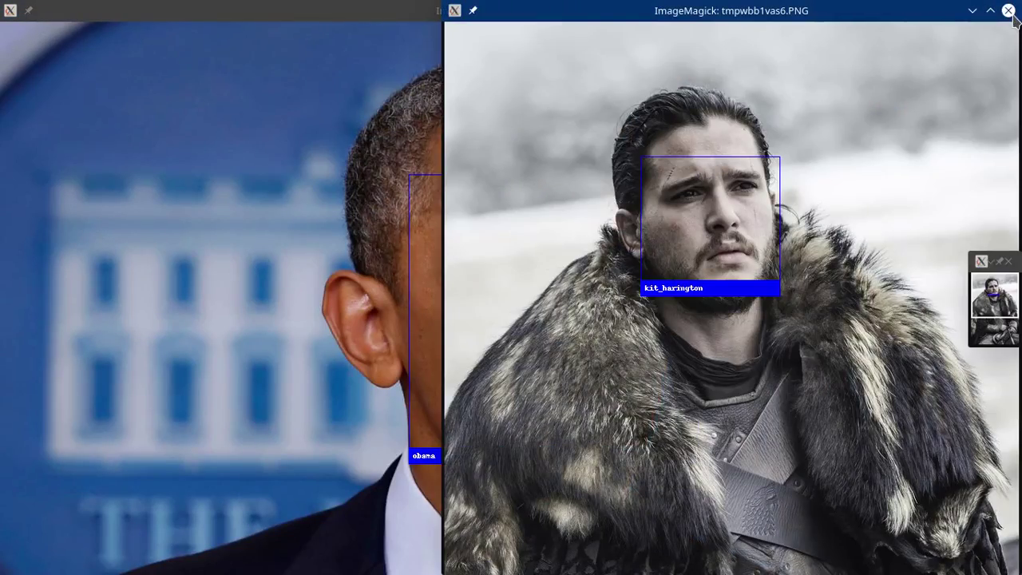
left_click(1009, 12)
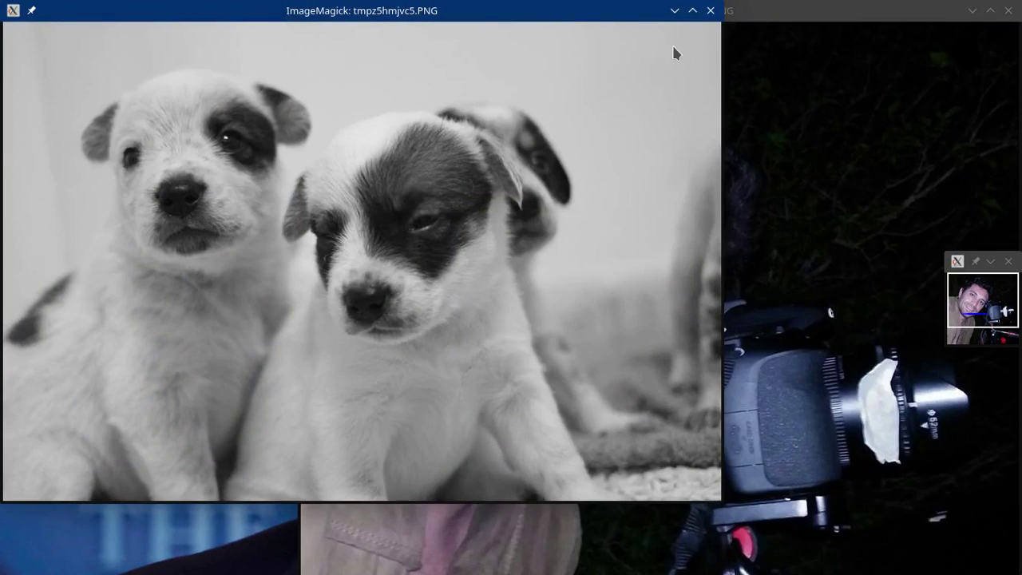
left_click(710, 10)
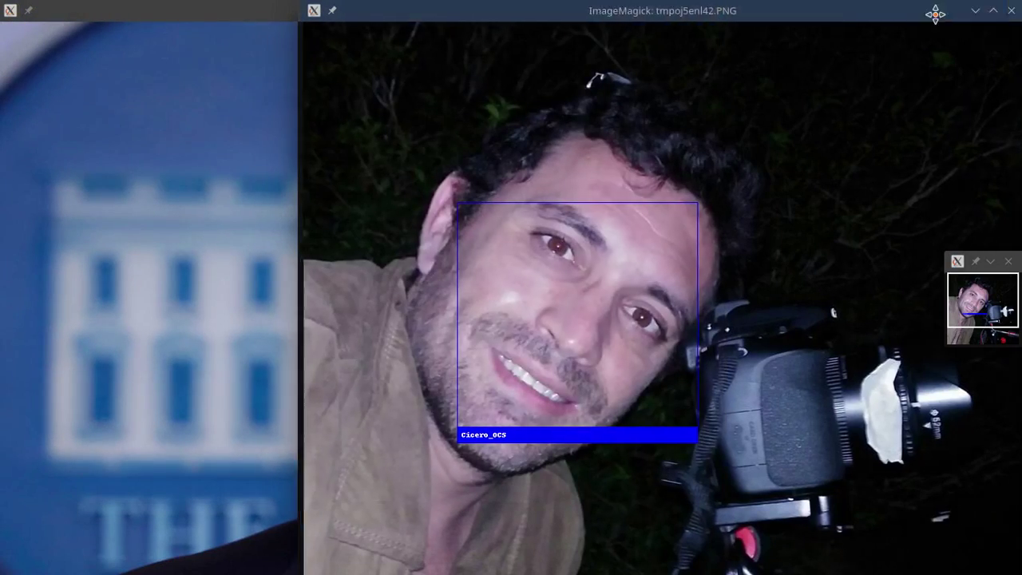
left_click_drag(935, 13, 762, 14)
left_click(836, 11)
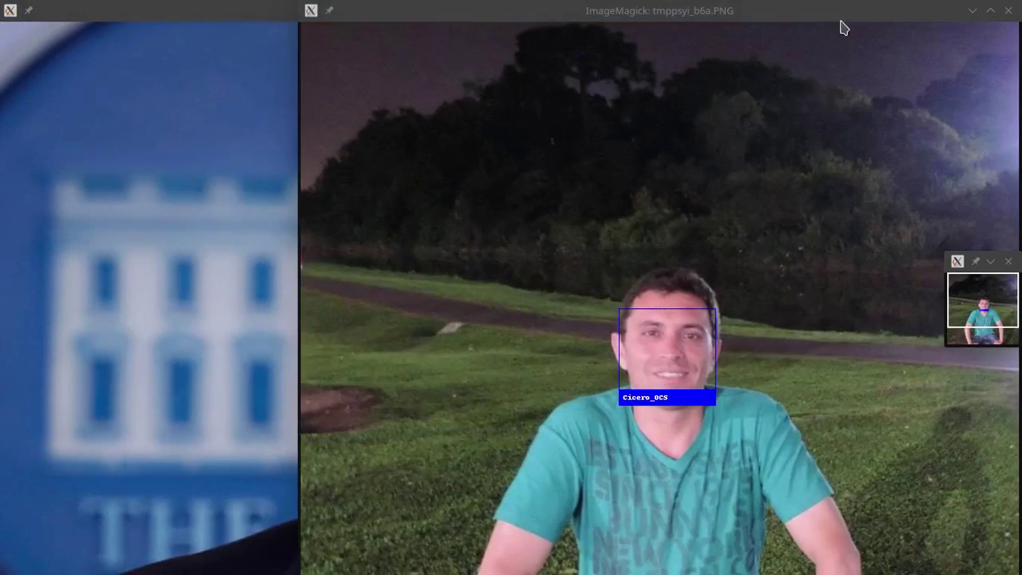
left_click(1009, 11)
left_click(1010, 12)
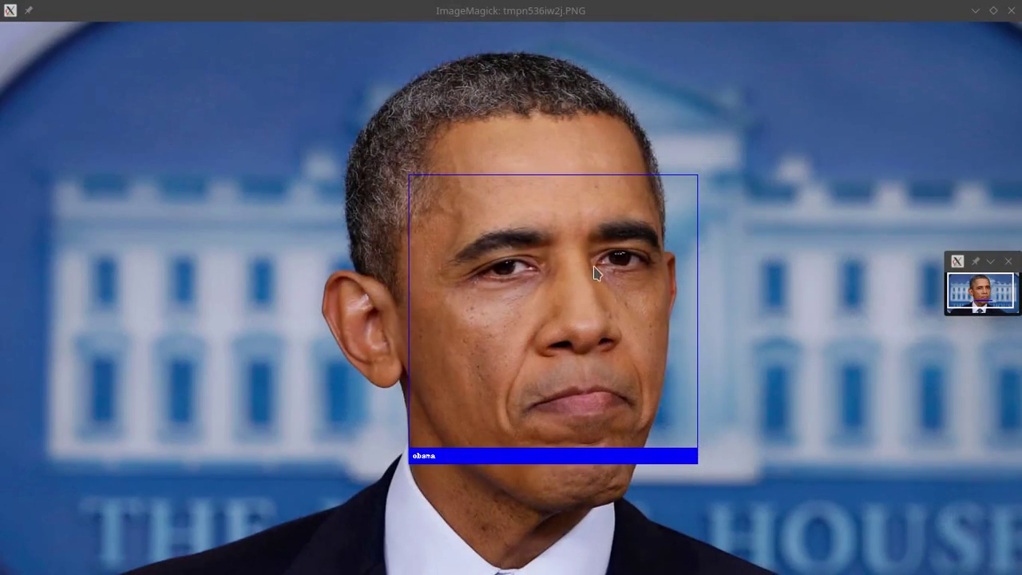
left_click(1011, 10)
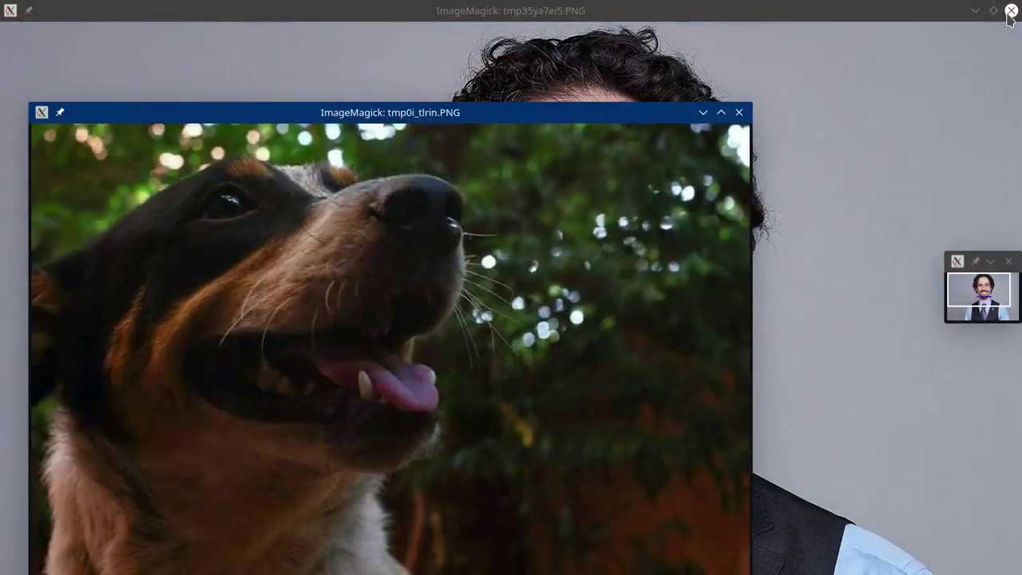
left_click(741, 113)
left_click(1011, 11)
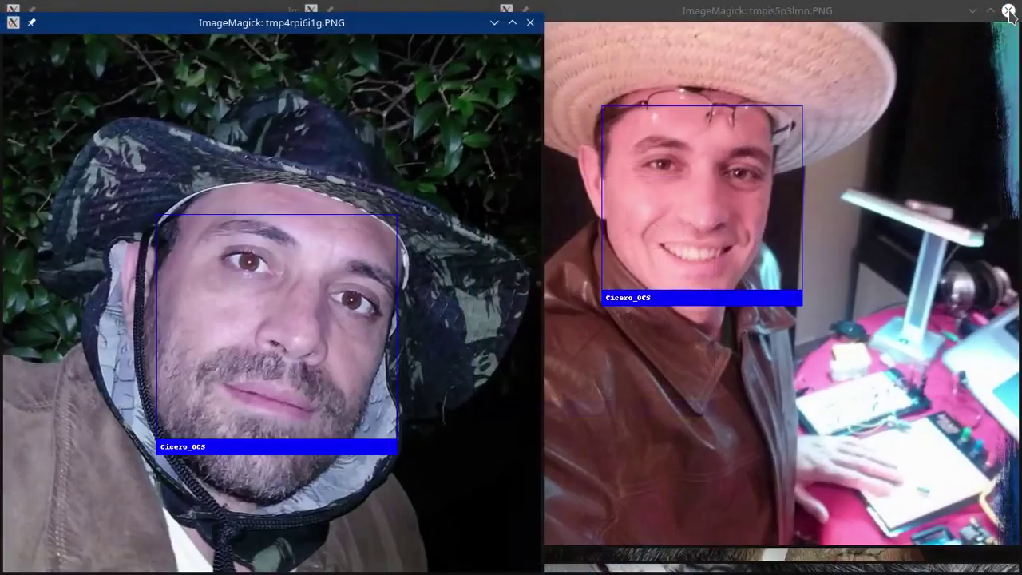
left_click(1010, 10)
left_click(531, 23)
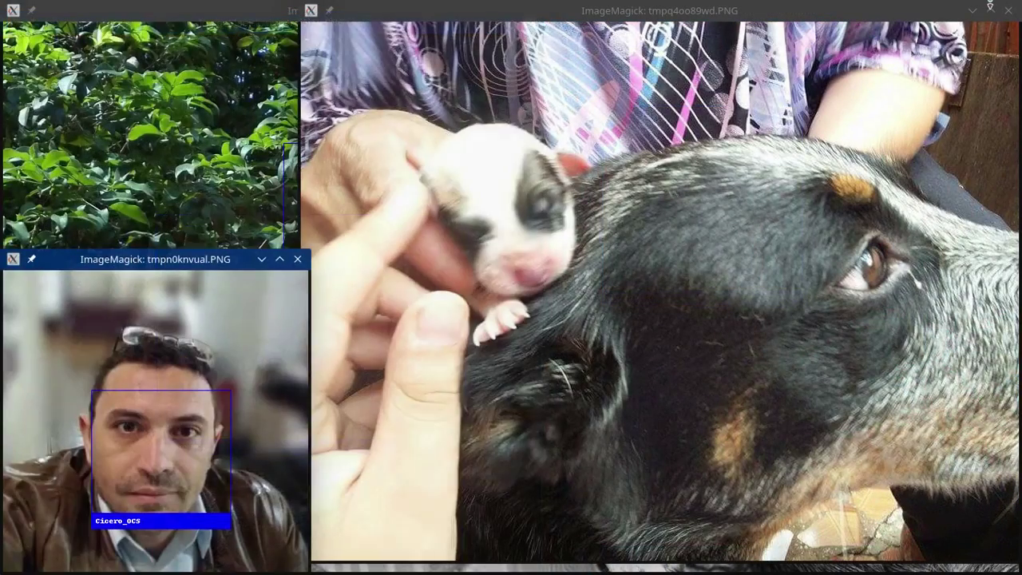
left_click(1009, 11)
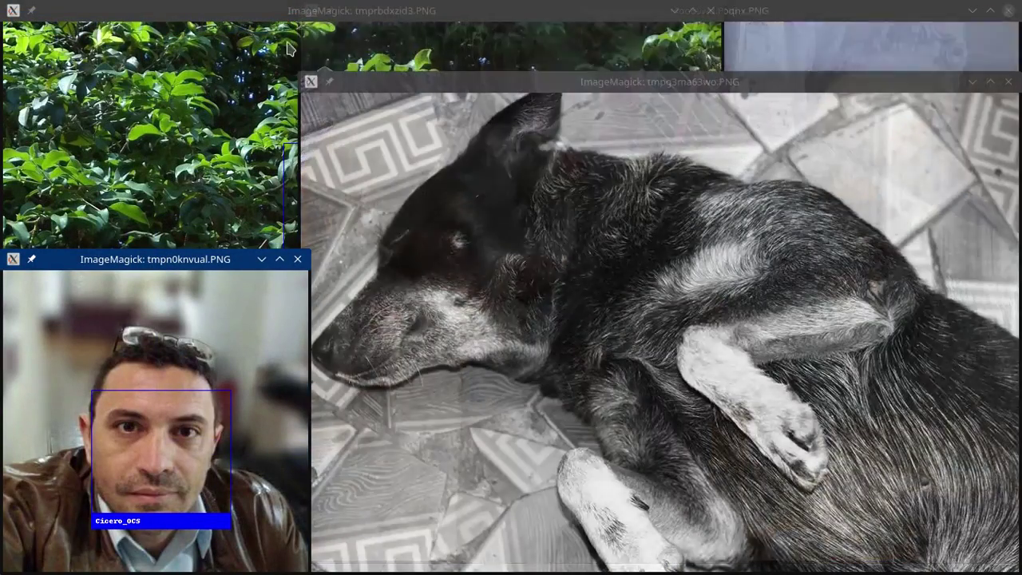
left_click(1008, 82)
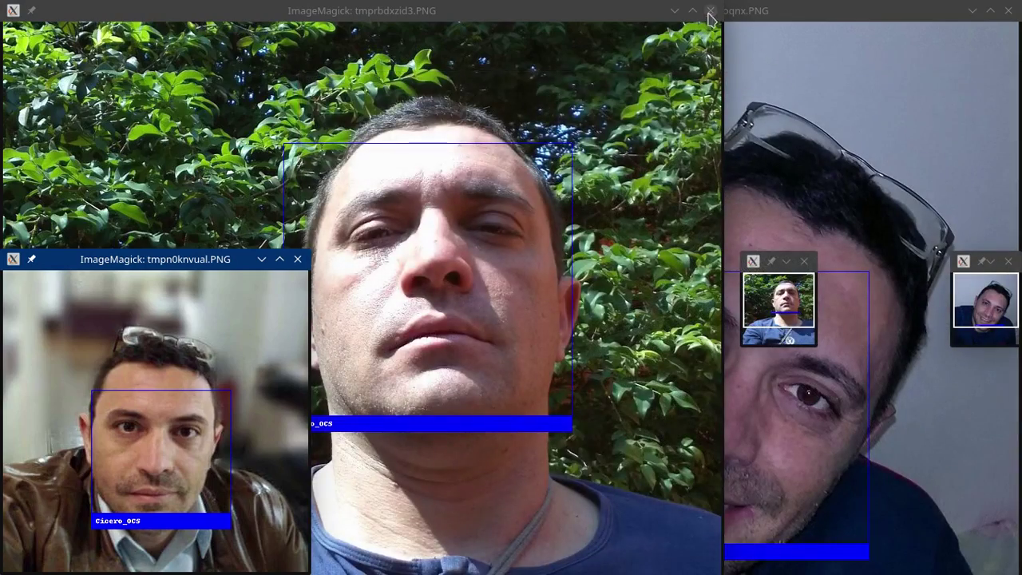
left_click(710, 10)
left_click(1009, 10)
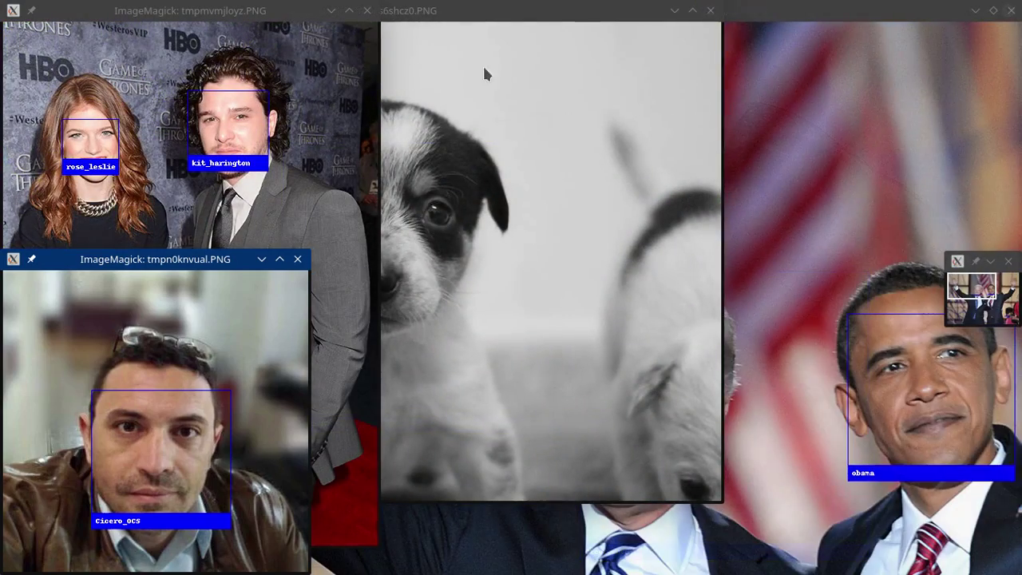
left_click(710, 10)
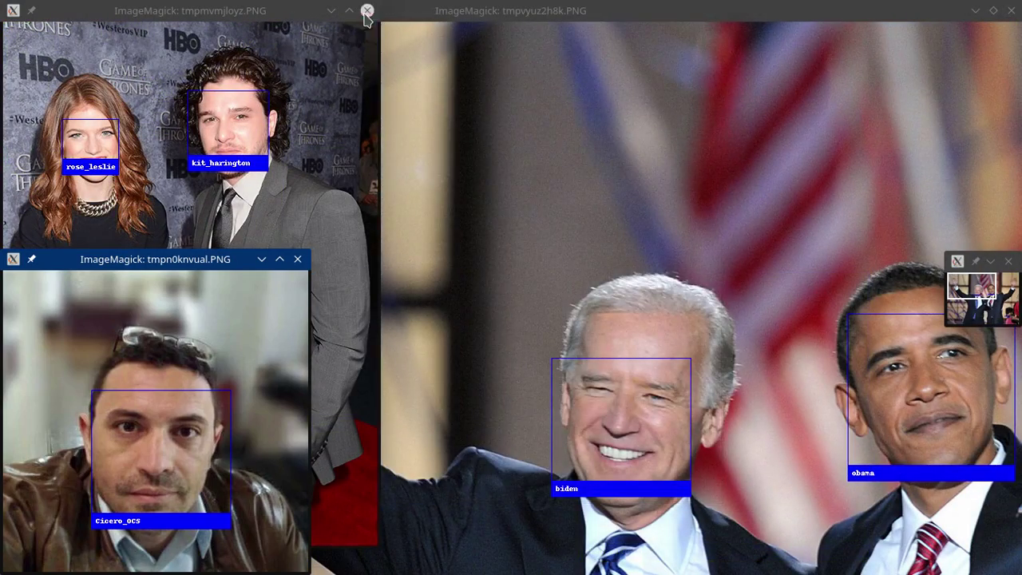
left_click(367, 10)
left_click(295, 259)
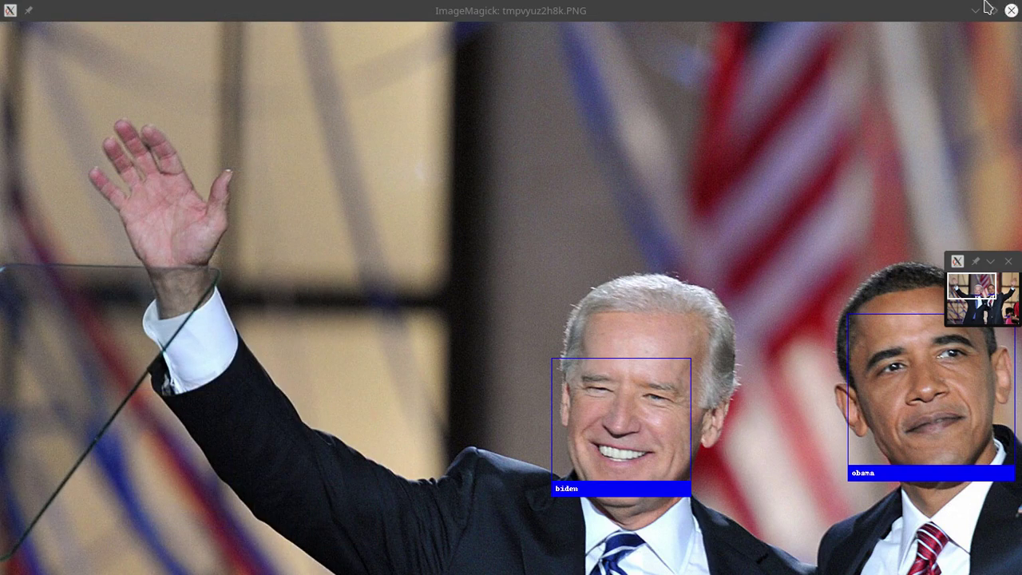
left_click(1011, 11)
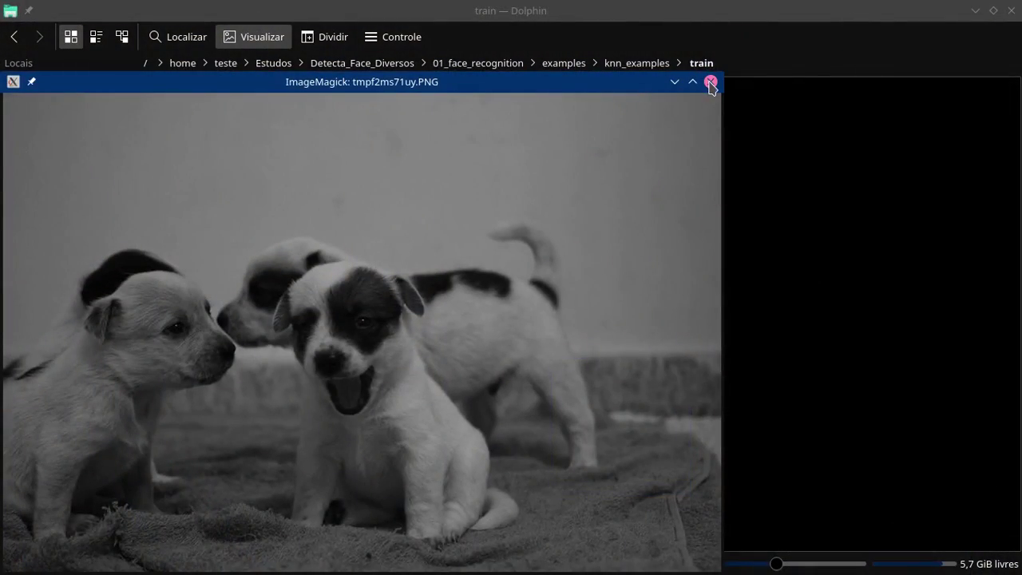
left_click(710, 81)
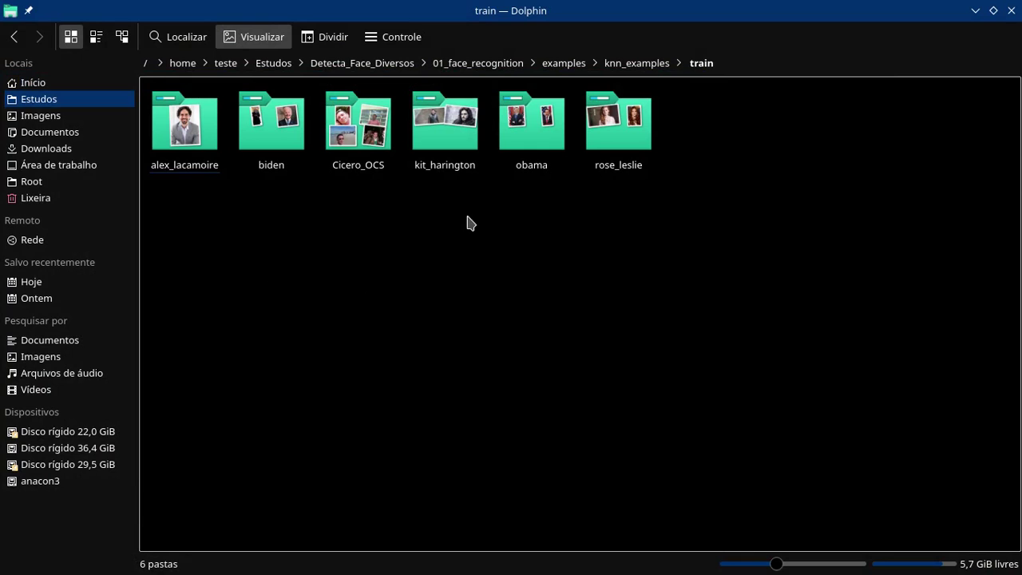
left_click(13, 37)
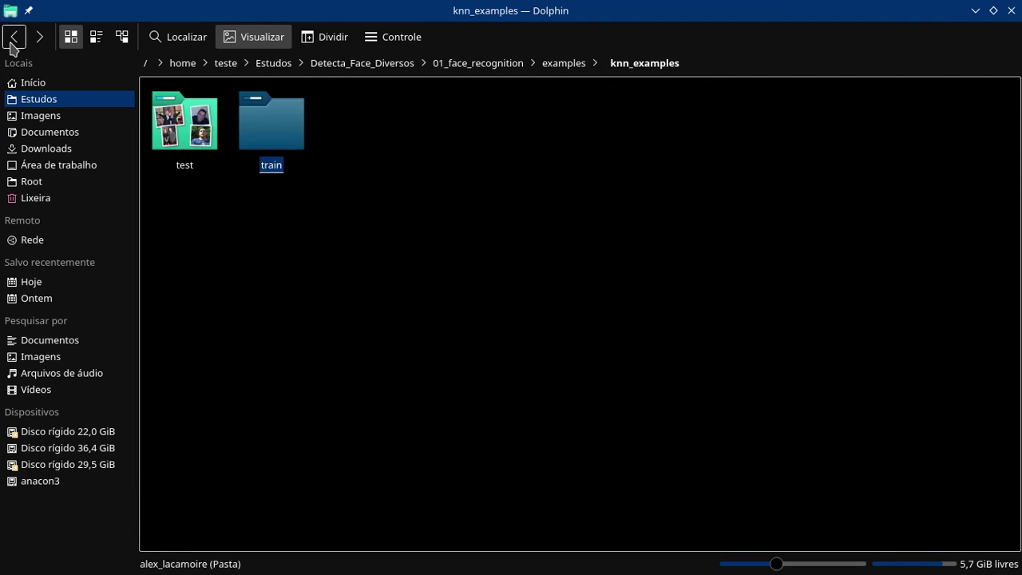
- Look through the test folder inside knn_examples and the test_cicero folder, and return to the examples folder
left_click(210, 144)
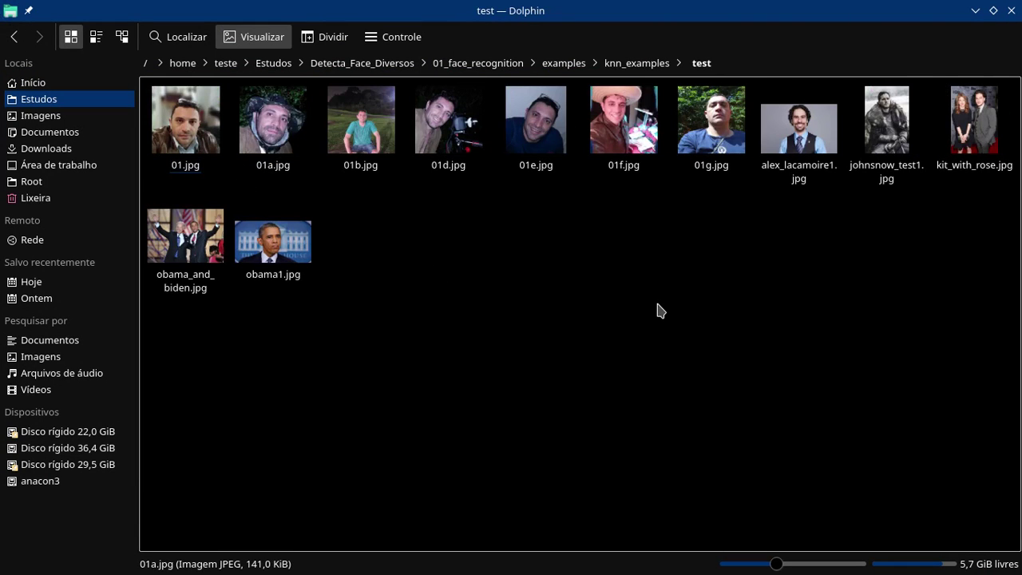
left_click(12, 37)
left_click(13, 37)
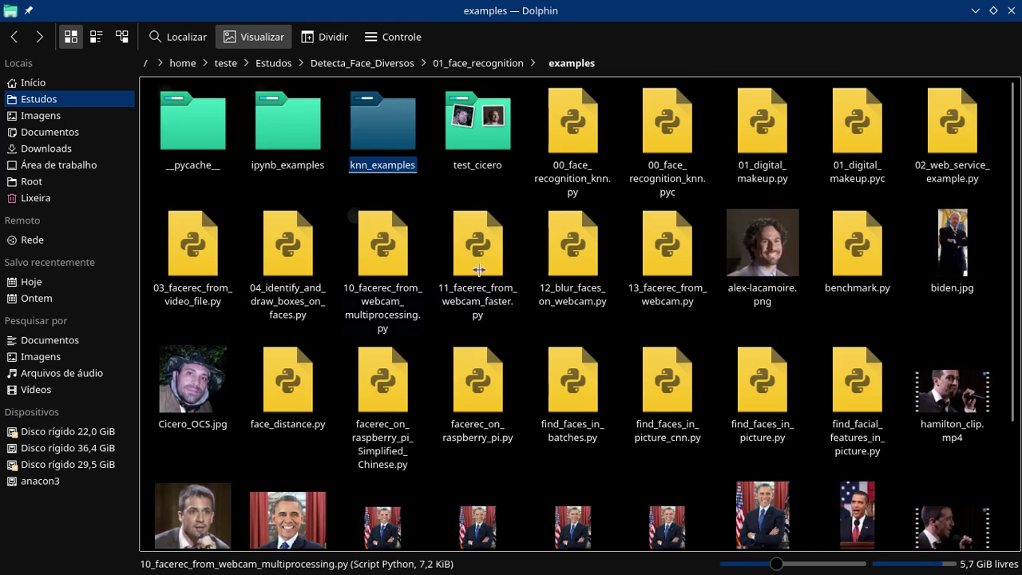
left_click(468, 153)
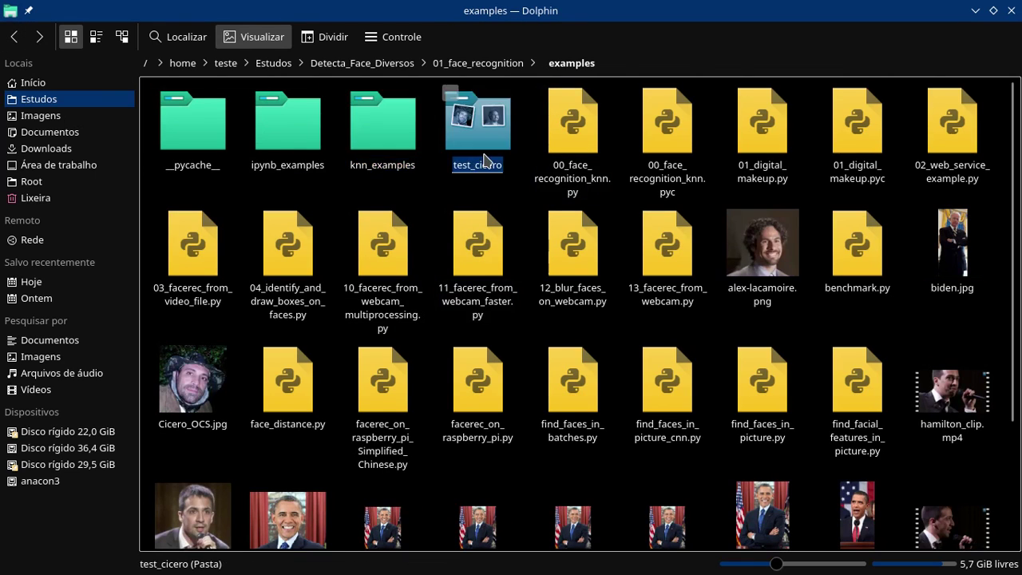
left_click(17, 42)
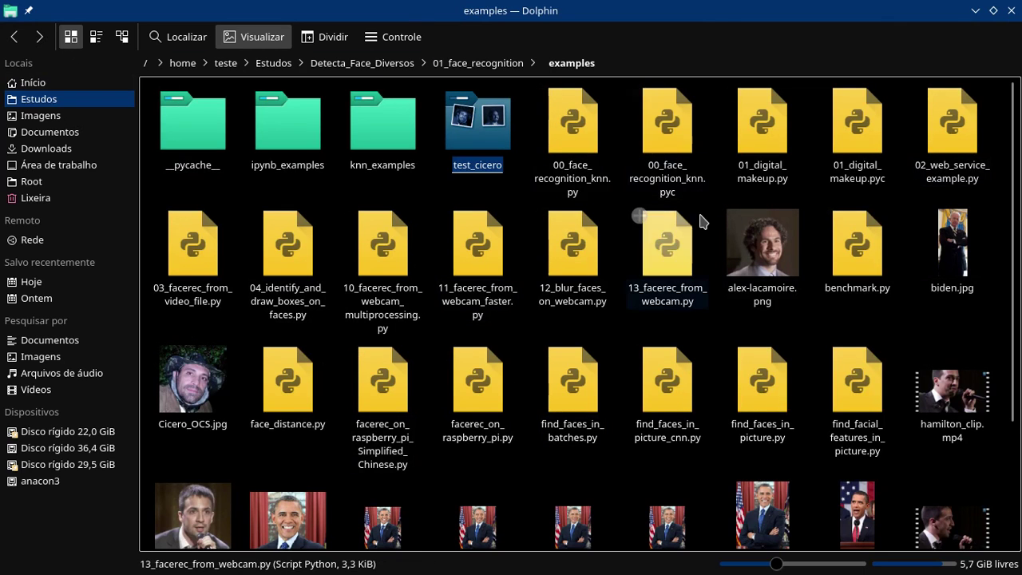
left_click(695, 188)
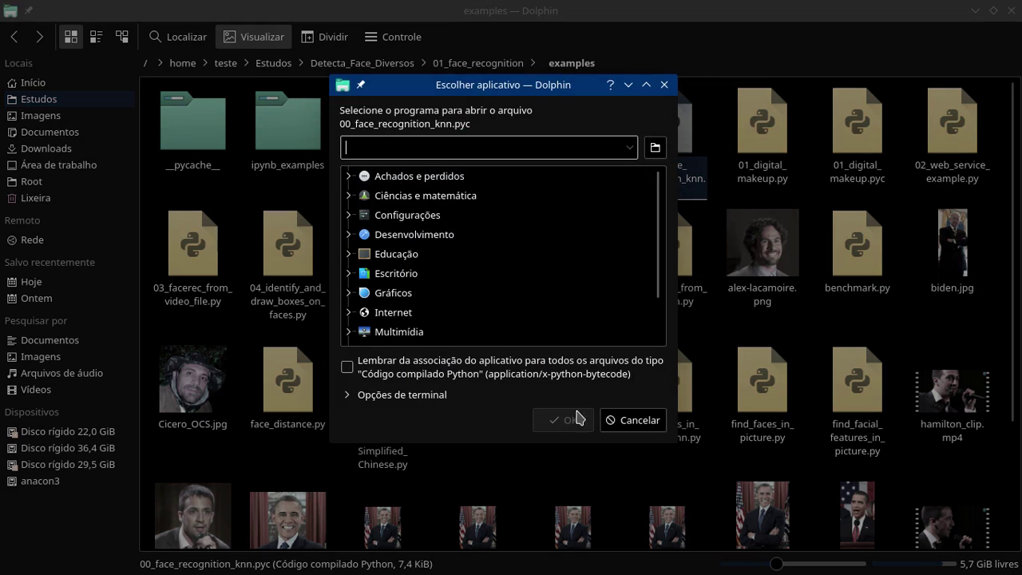
left_click(621, 421)
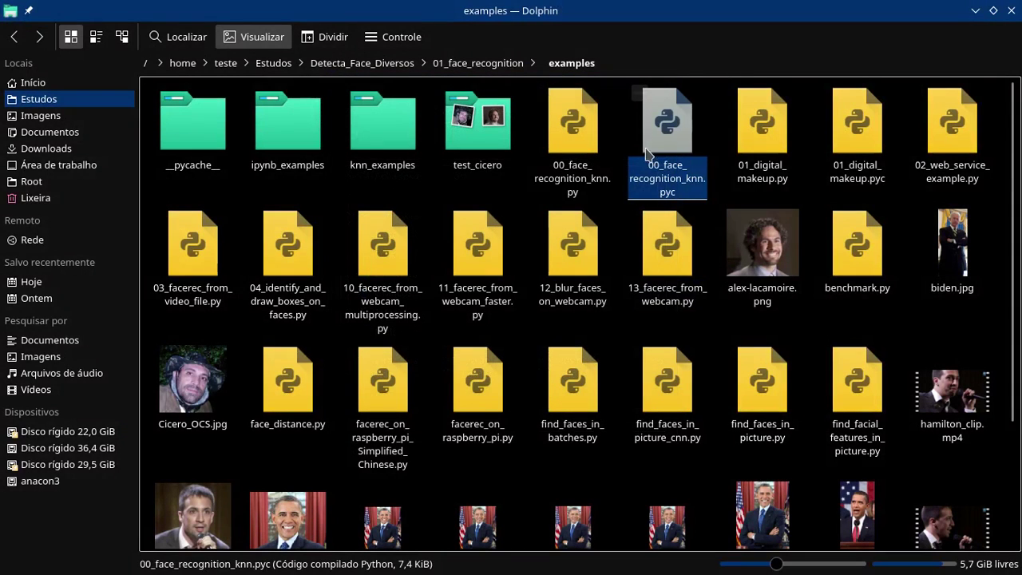
left_click(654, 140)
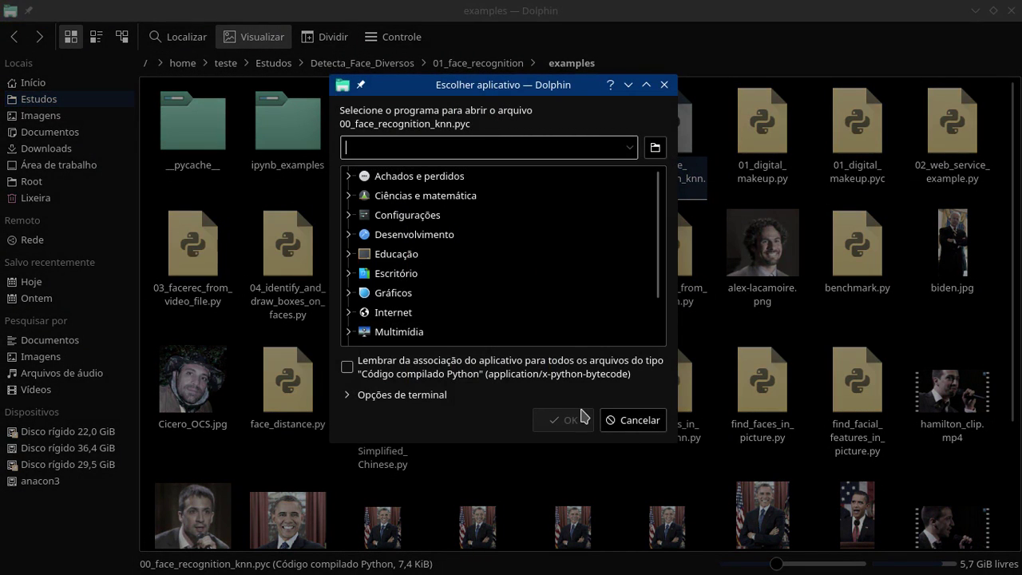
left_click(639, 421)
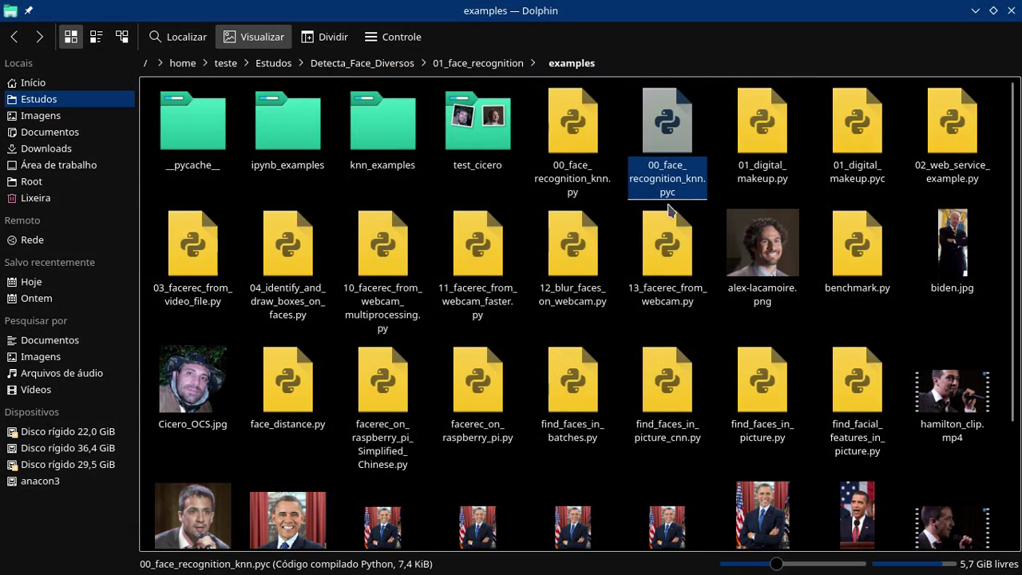
- Open 01_digital_makeup.py in Geany and run it, closing the result image and the output terminal after viewing
left_click(771, 150)
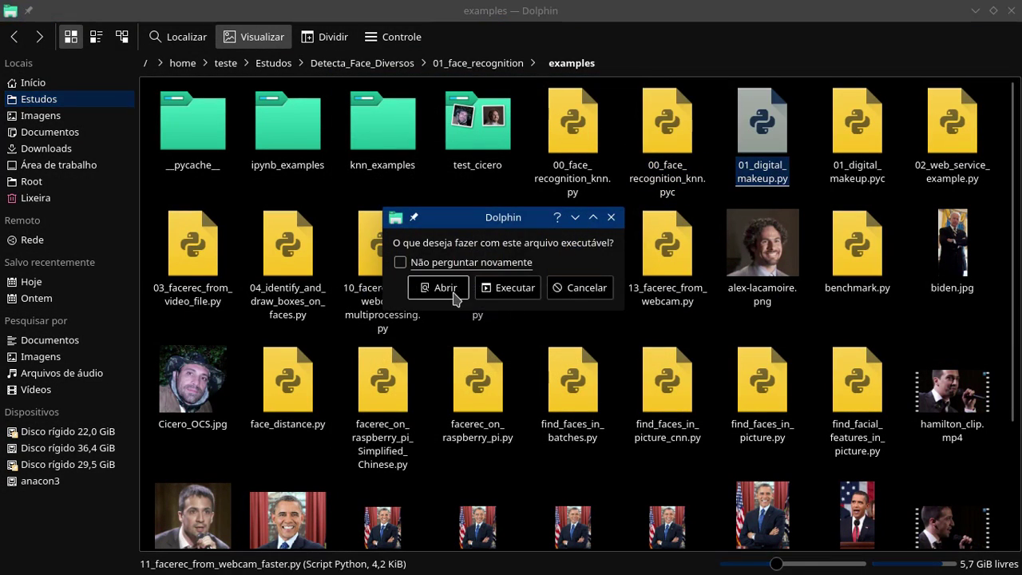
left_click(431, 287)
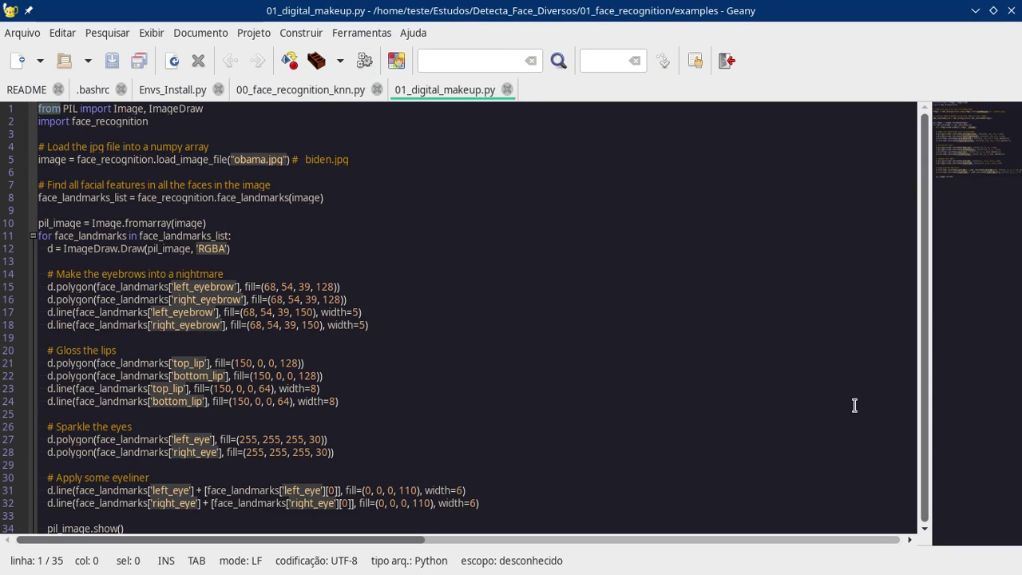
left_click(364, 61)
left_click_drag(254, 22, 660, 142)
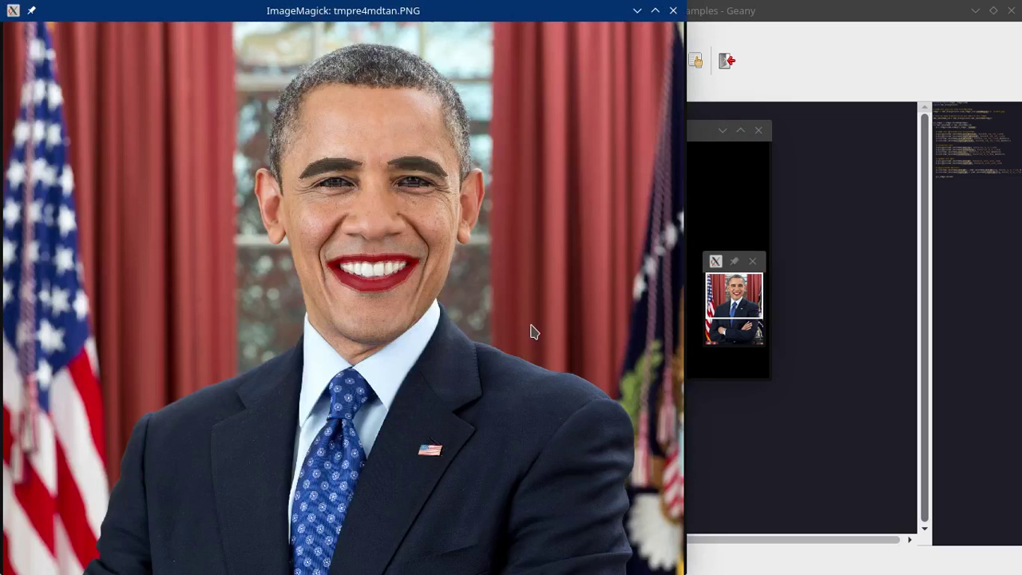
left_click(673, 11)
left_click(759, 131)
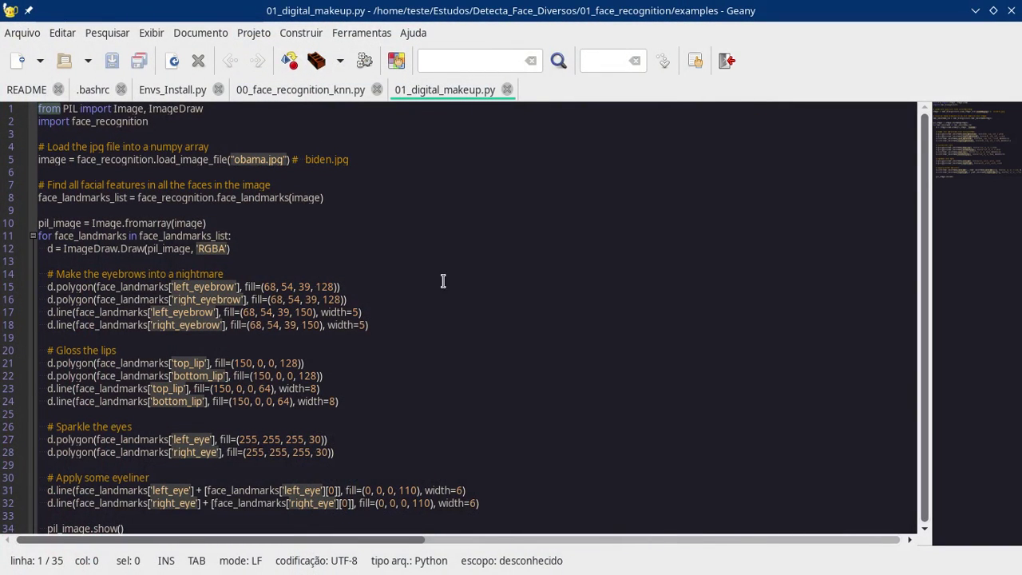
- Highlight the eyebrow, lip, eye and eyeliner drawing code in lines 14 to 32 of 01_digital_makeup.py, and close the file
scroll(497, 278, "down", 1)
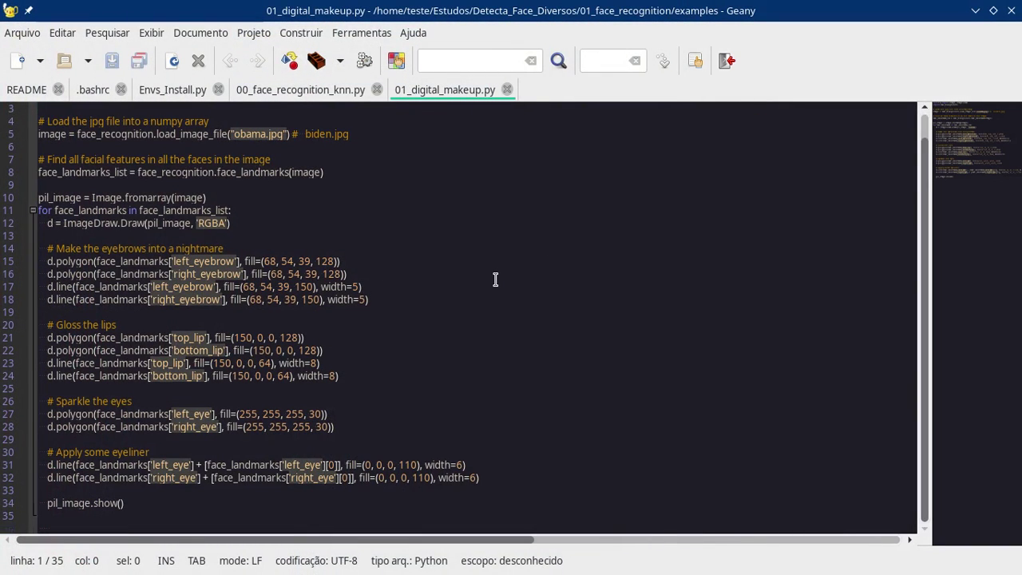
double_click(72, 261)
left_click_drag(72, 261, 410, 432)
left_click_drag(589, 478, 4, 244)
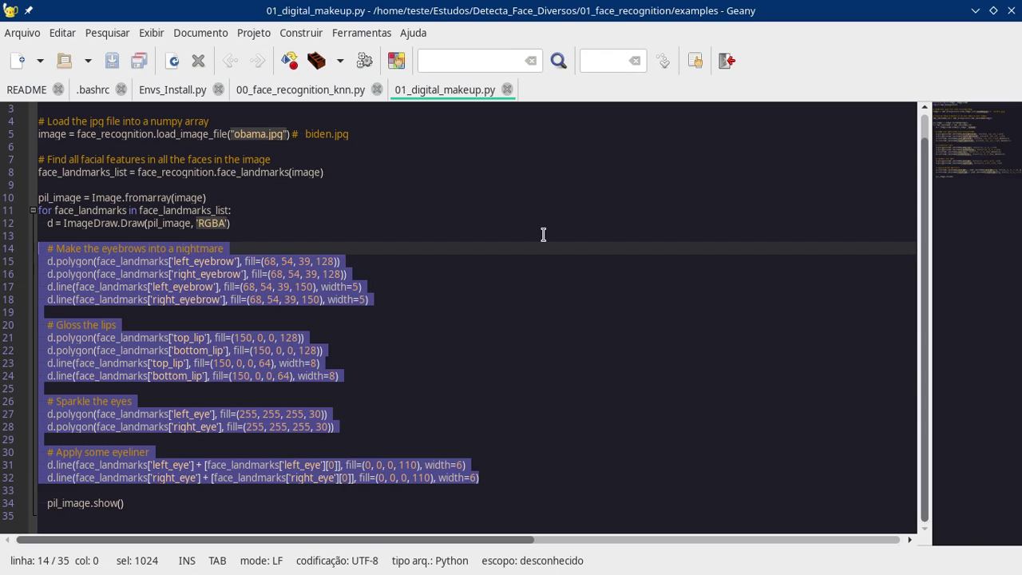
left_click(544, 234)
scroll(536, 230, "up", 1)
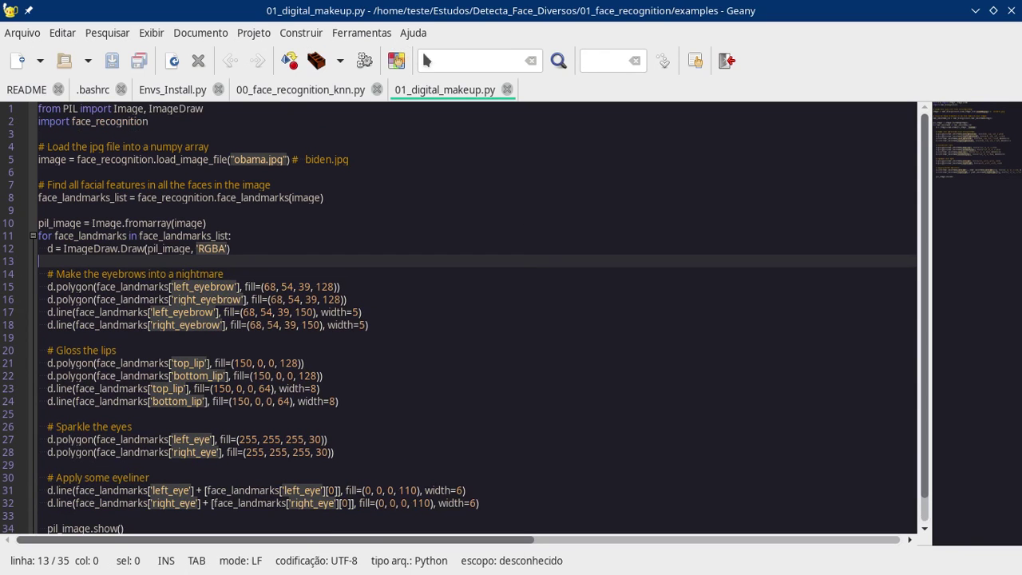
left_click(507, 90)
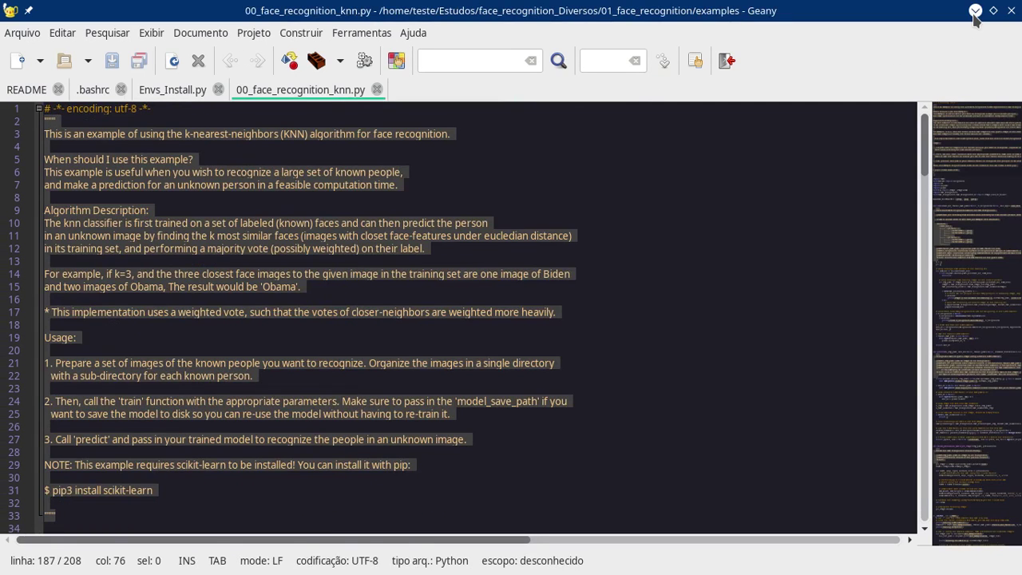
- Switch to Dolphin, open 02_web_service_example.py from the examples folder in Geany, and run it
left_click(977, 10)
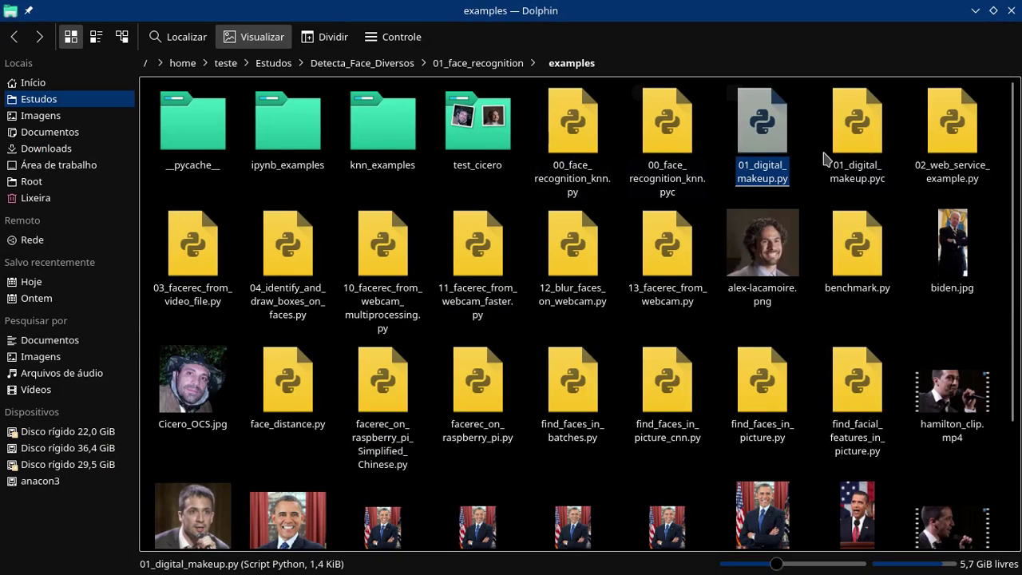
left_click(952, 146)
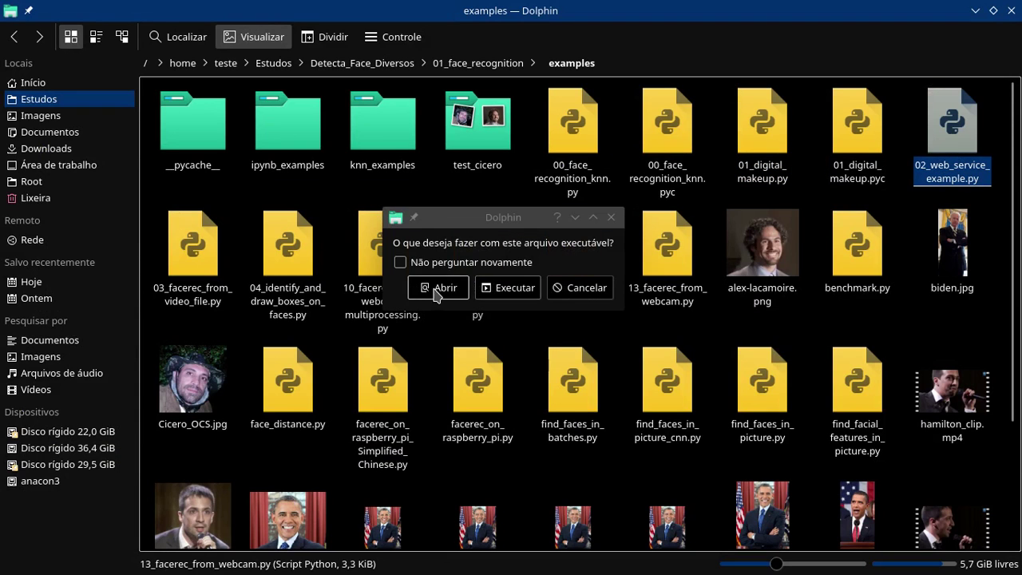
left_click(381, 288)
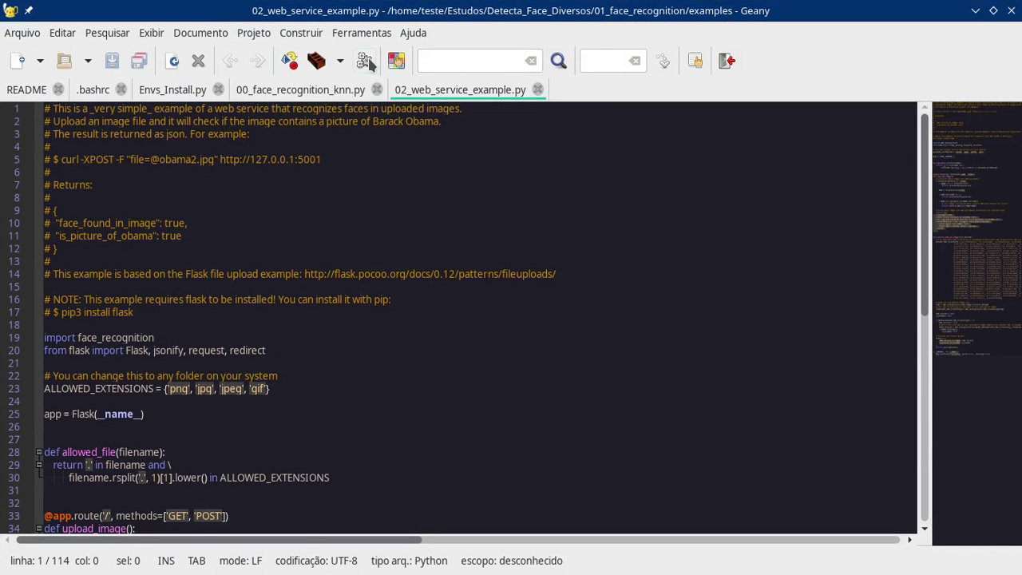
left_click(367, 62)
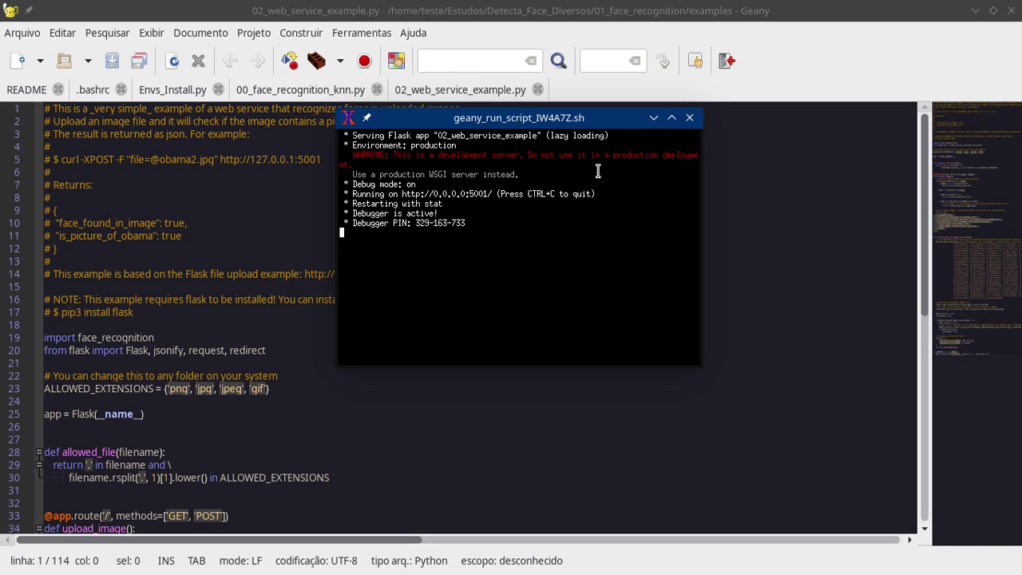
left_click_drag(470, 224, 393, 224)
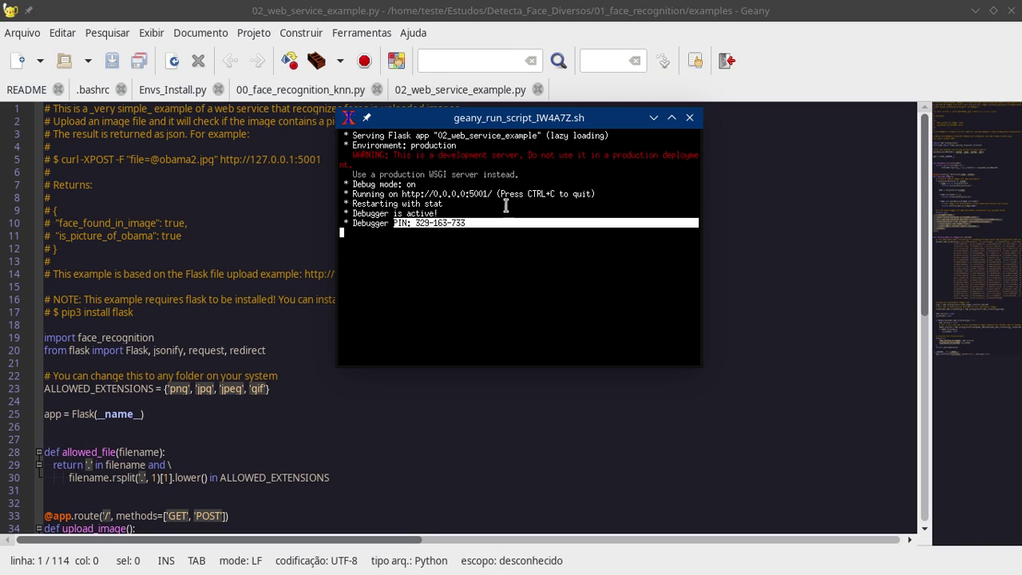
left_click_drag(493, 194, 340, 194)
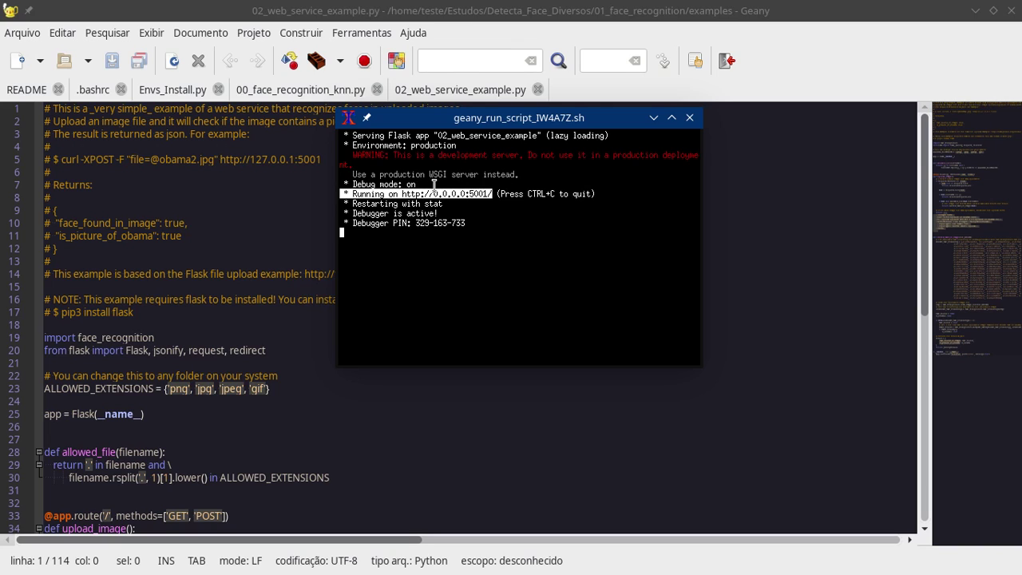
left_click(427, 194)
left_click_drag(402, 194, 462, 189)
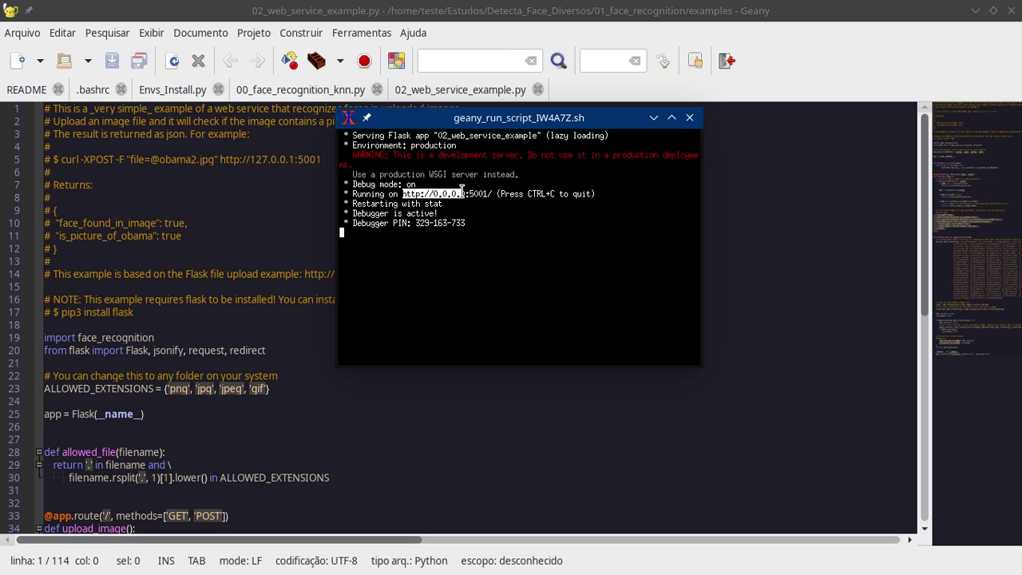
left_click(492, 197)
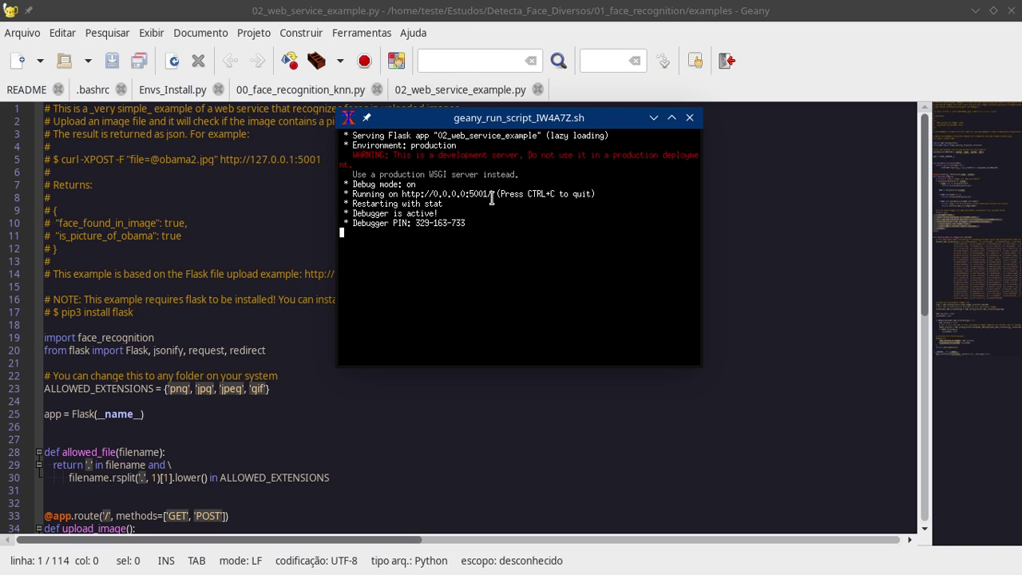
left_click_drag(494, 195, 404, 187)
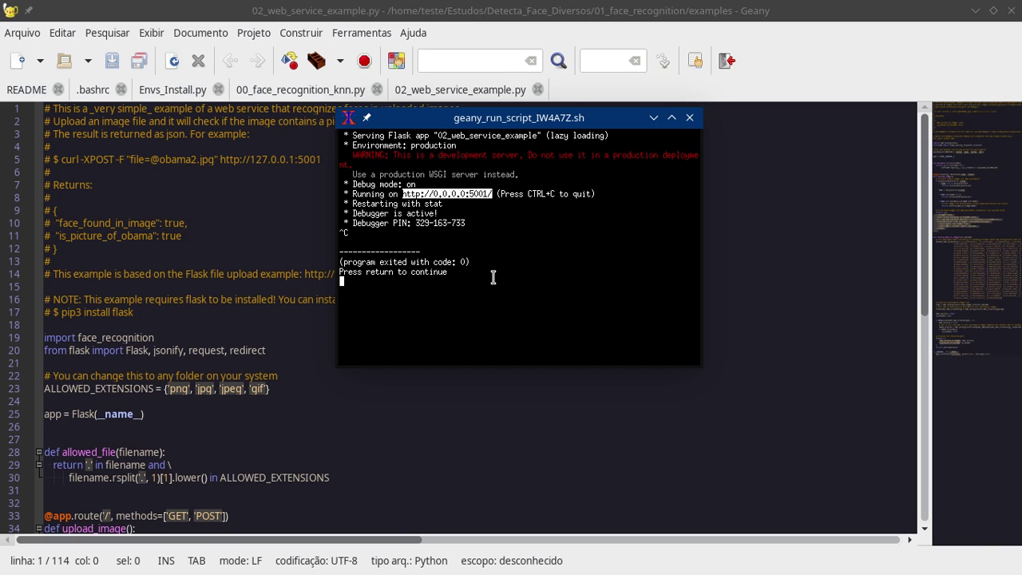
- Close the web service's terminal and the 02_web_service_example.py file, and return to the examples folder in Dolphin
left_click(690, 117)
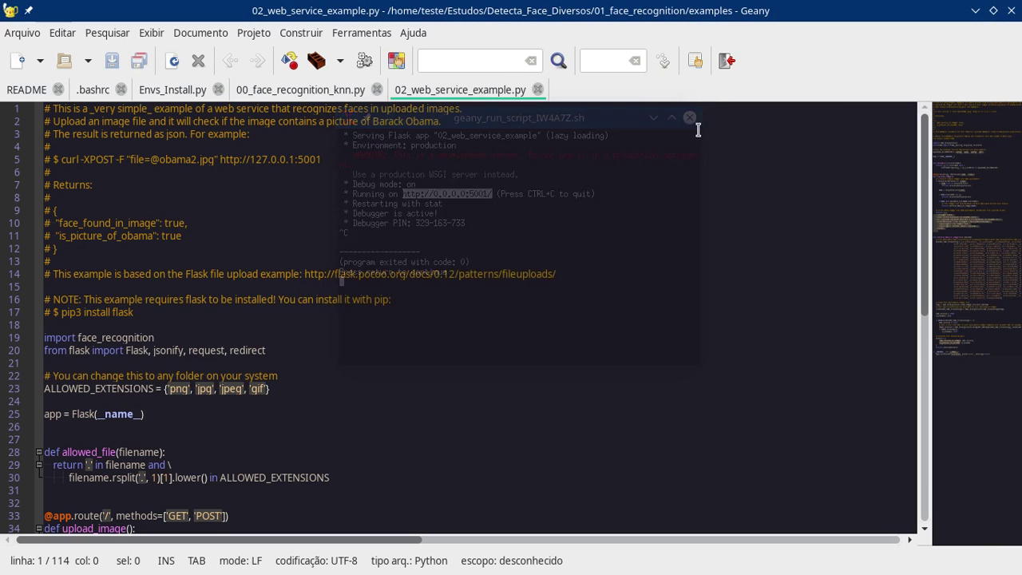
left_click(537, 90)
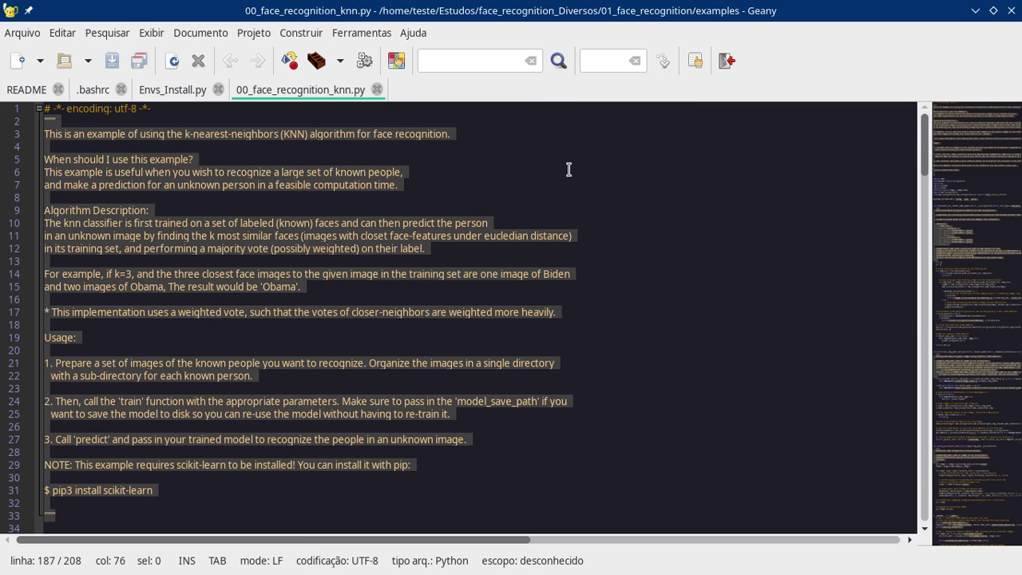
left_click(972, 8)
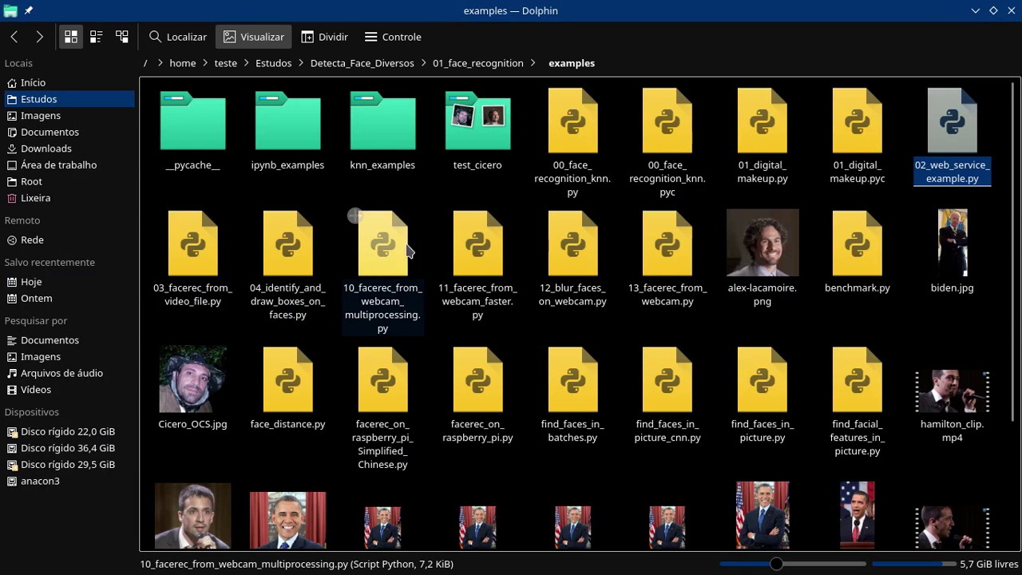
- Open 10_facerec_from_webcam_multiprocessing.py in Geany and run it, setting its terminal beside the webcam video before closing it
left_click(384, 260)
double_click(384, 260)
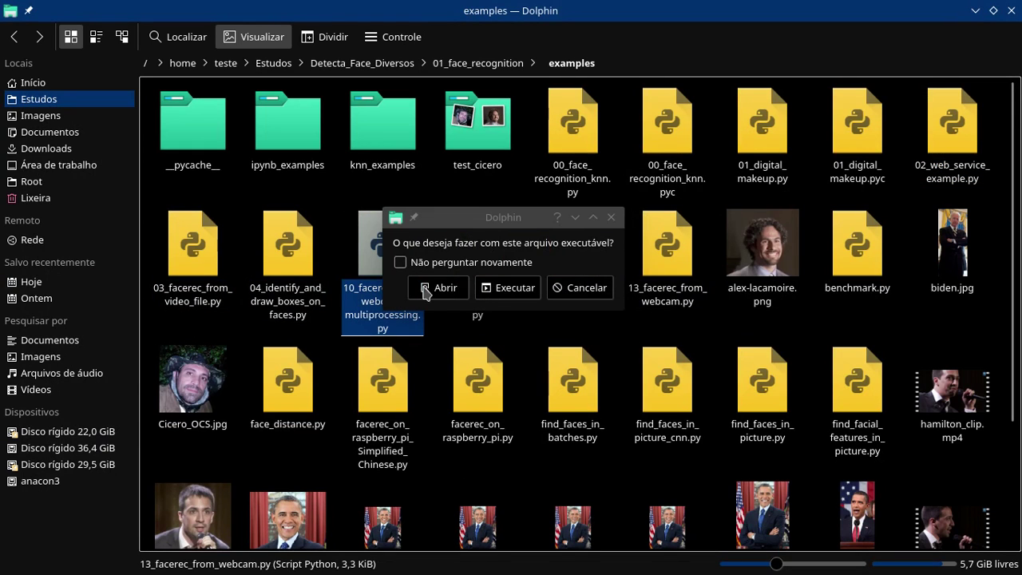
left_click(425, 292)
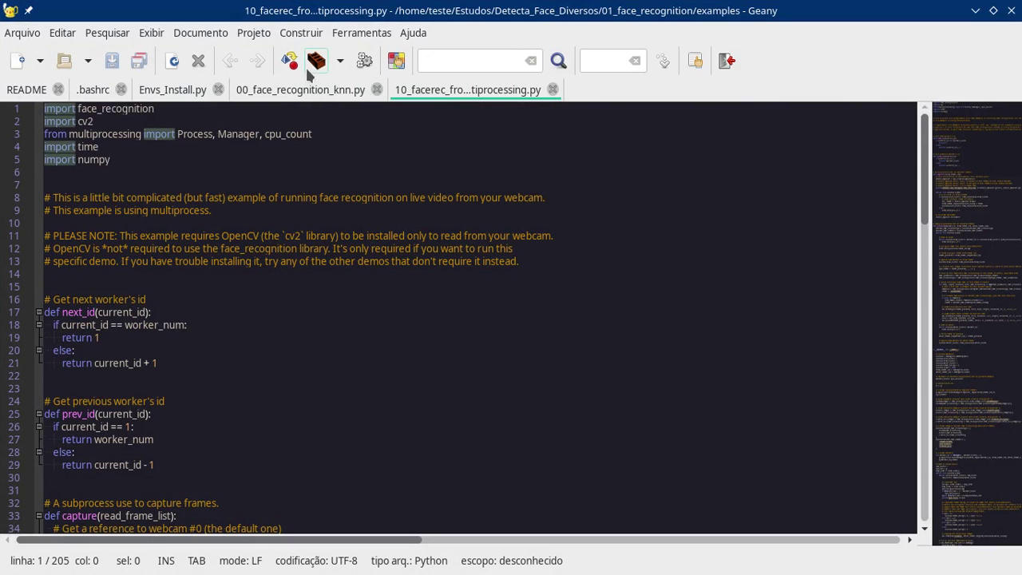
left_click(366, 62)
left_click_drag(180, 9, 795, 67)
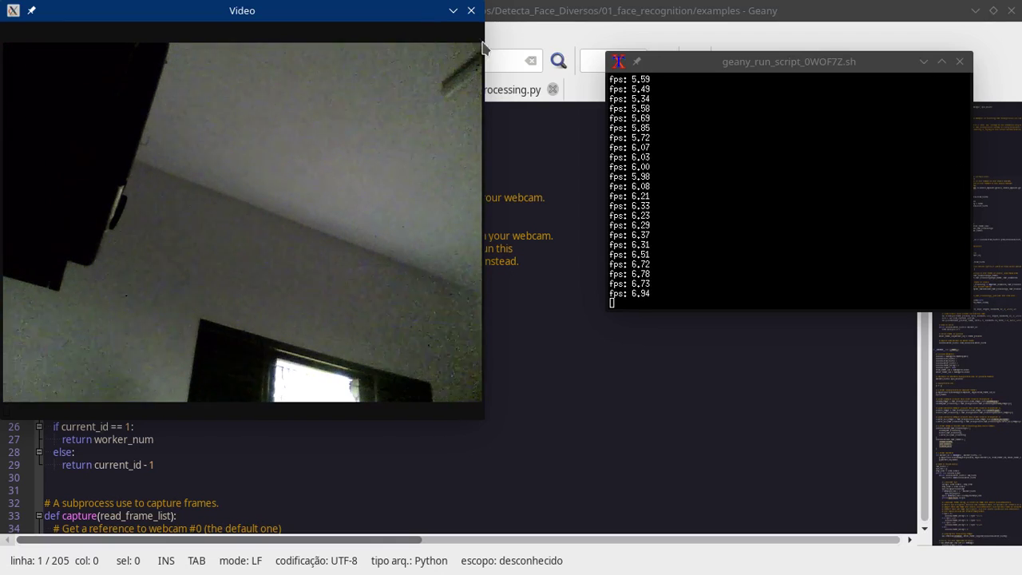
left_click(960, 62)
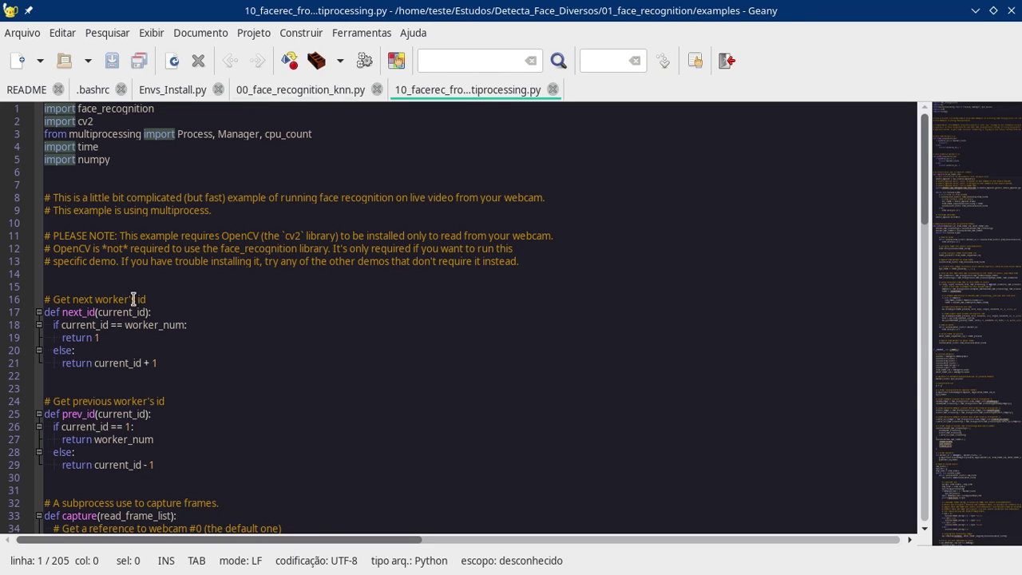
- Switch to Dolphin, open 11_facerec_from_webcam_faster.py from the examples folder in Geany, and run it
mouse_move(320, 569)
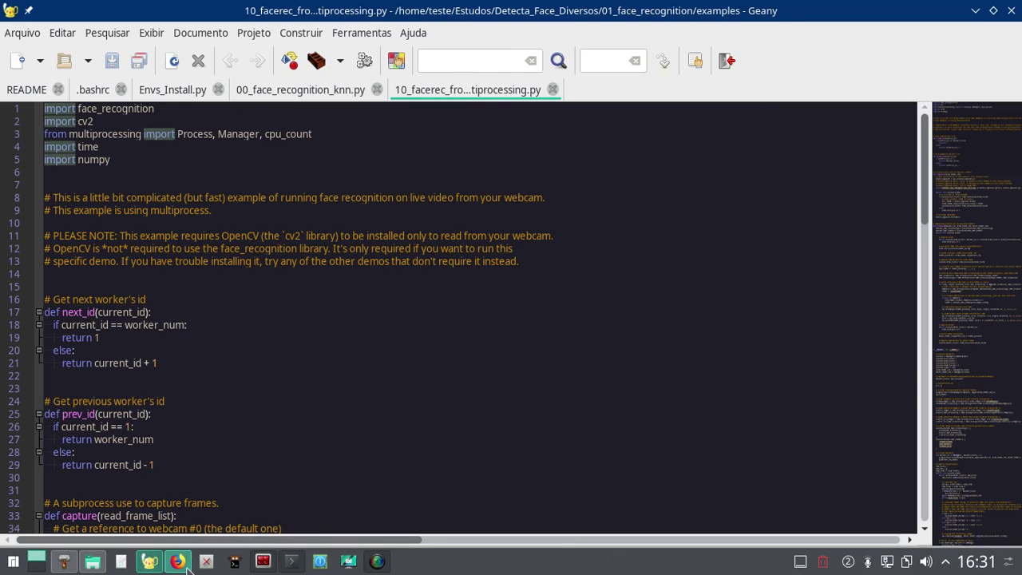
left_click(93, 563)
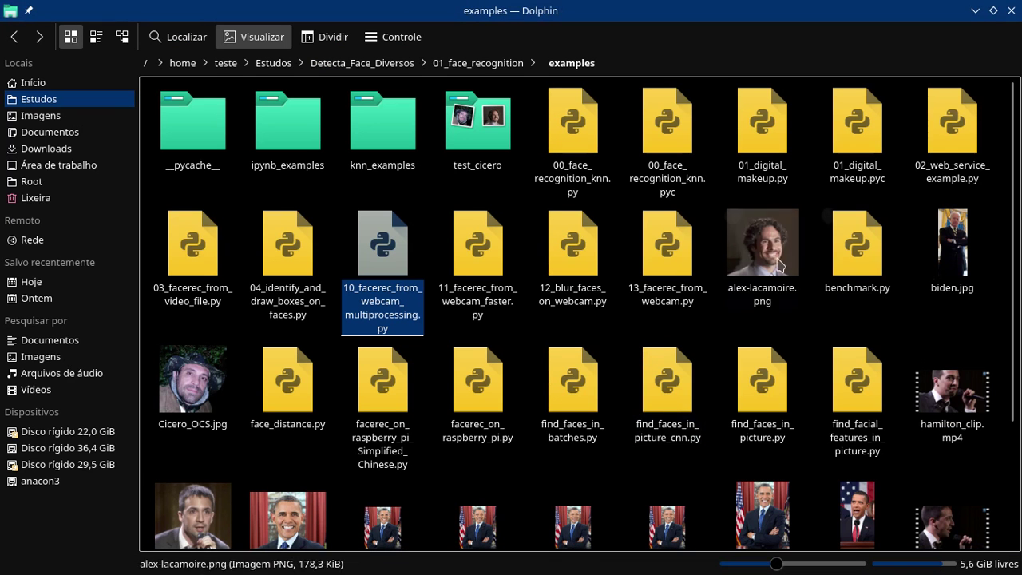
left_click(490, 287)
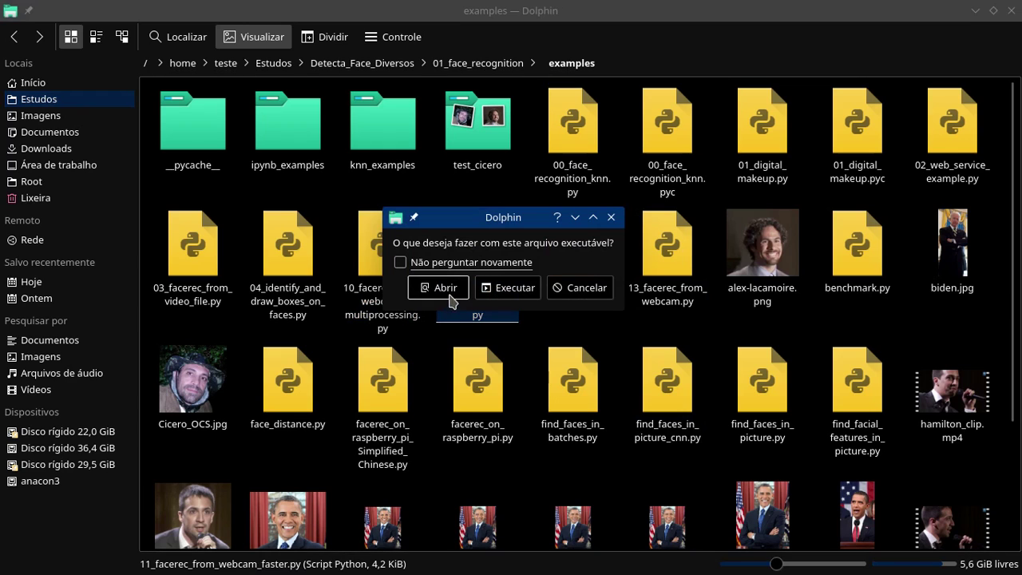
left_click(508, 291)
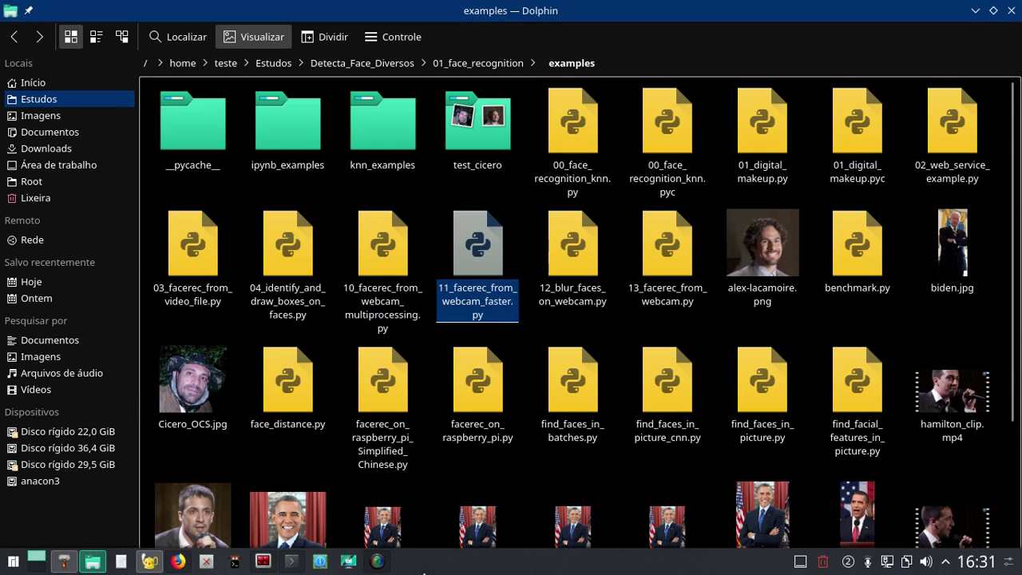
double_click(477, 273)
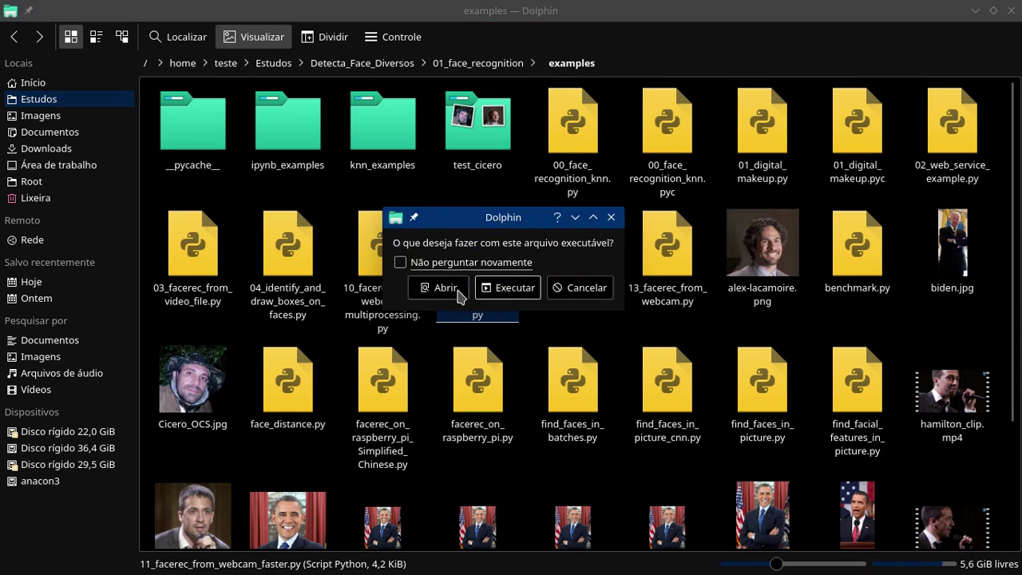
left_click(429, 289)
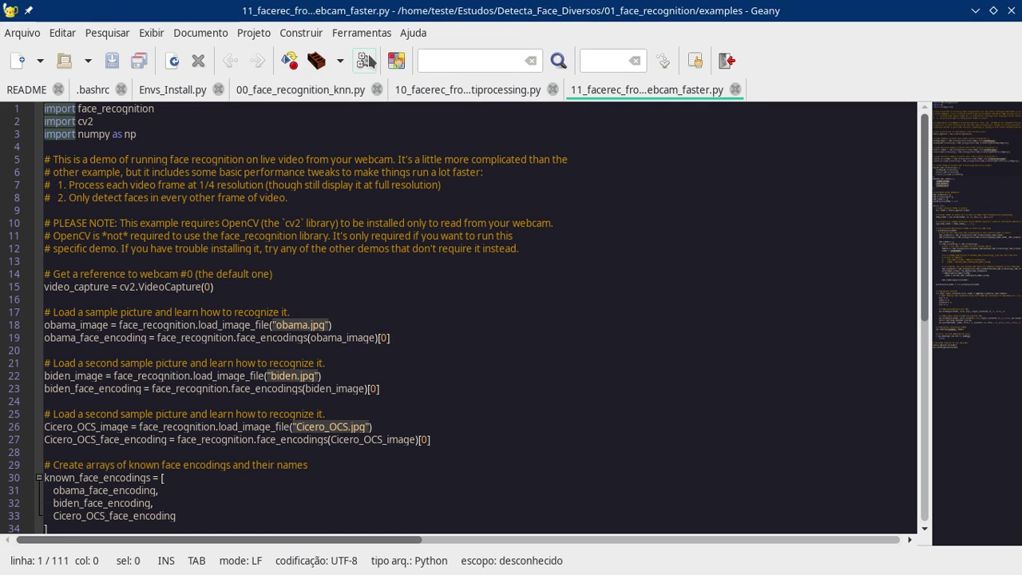
left_click(366, 64)
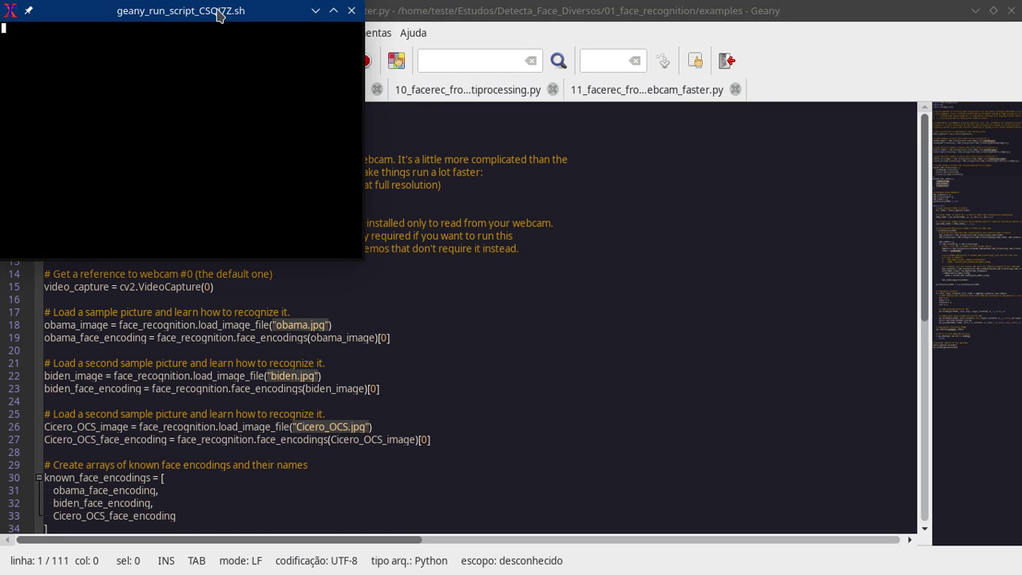
- Set the script's terminal beside the webcam video, close it and the 11_facerec_from_webcam_faster.py file, and return to the examples folder in Dolphin
left_click_drag(219, 16, 227, 57)
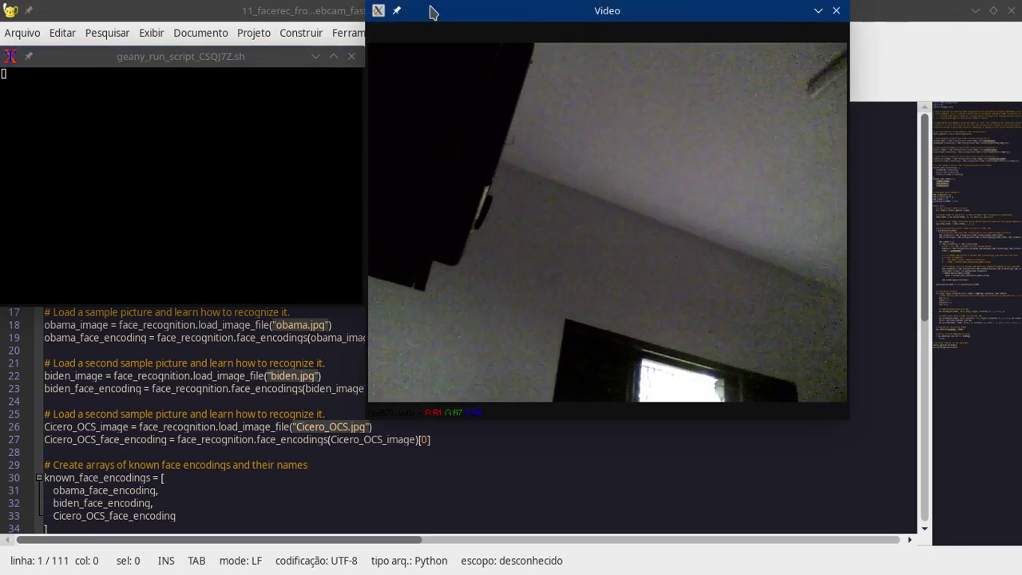
left_click(352, 58)
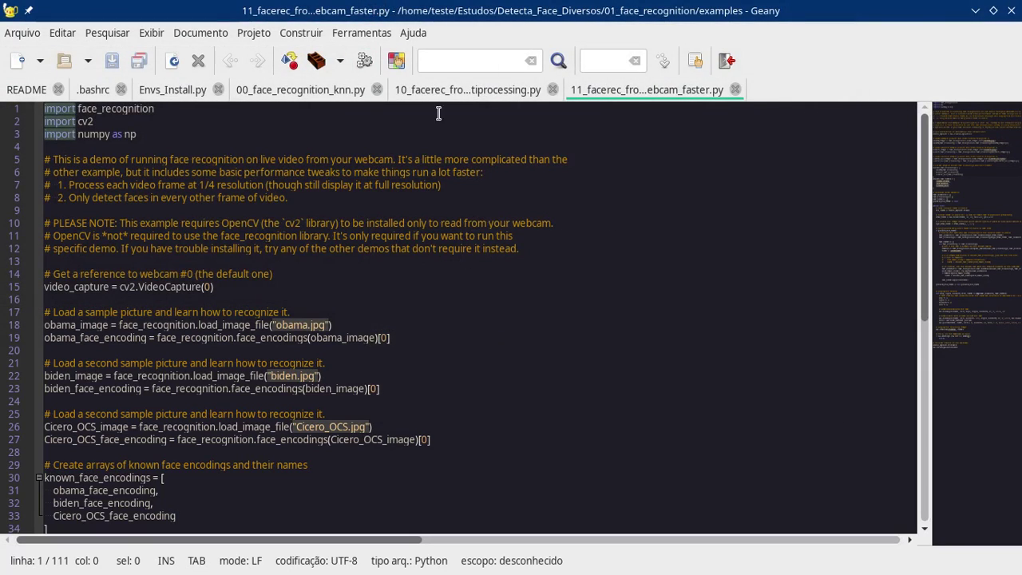
scroll(559, 341, "down", 5)
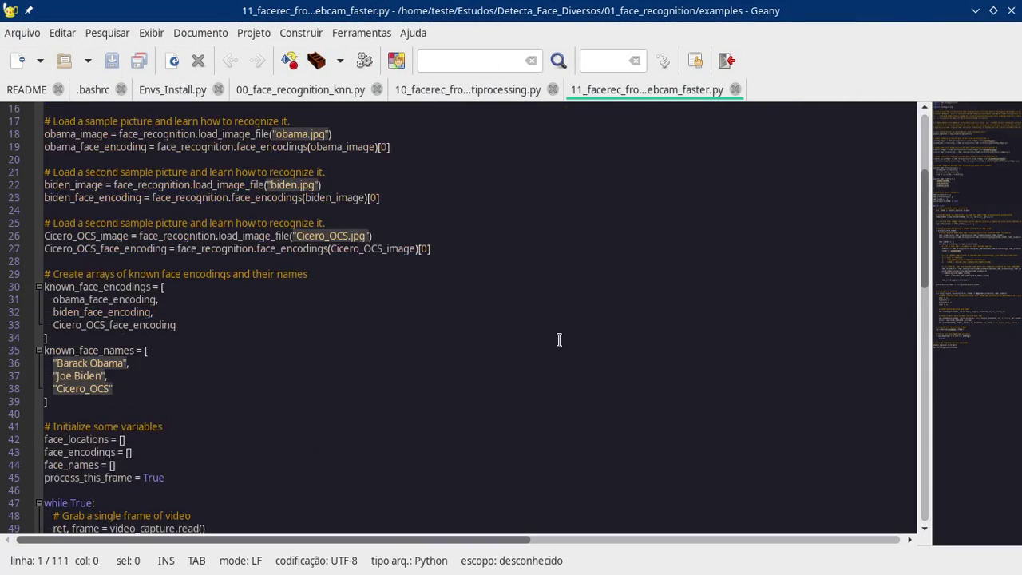
scroll(559, 341, "up", 5)
left_click(735, 91)
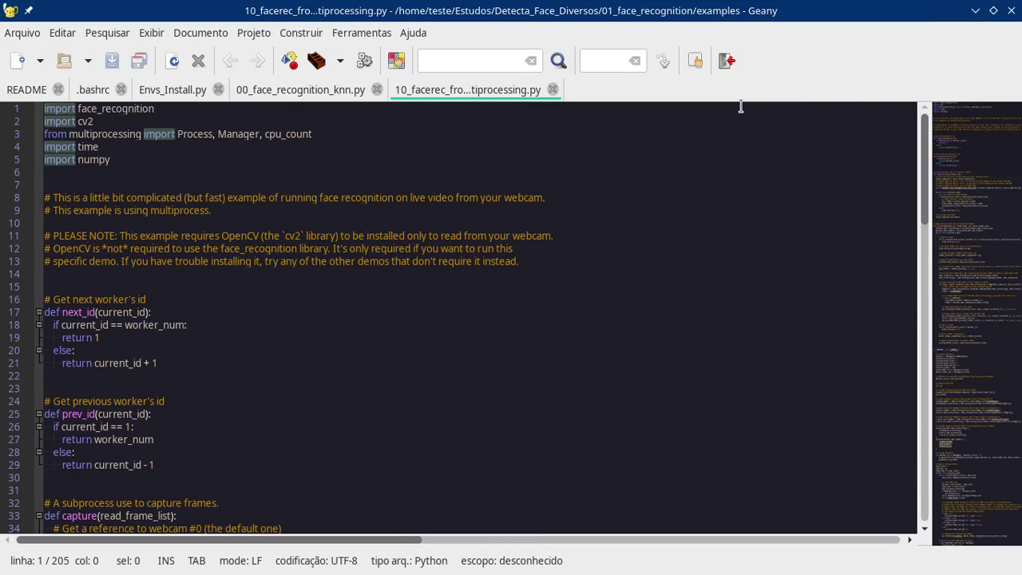
left_click(975, 11)
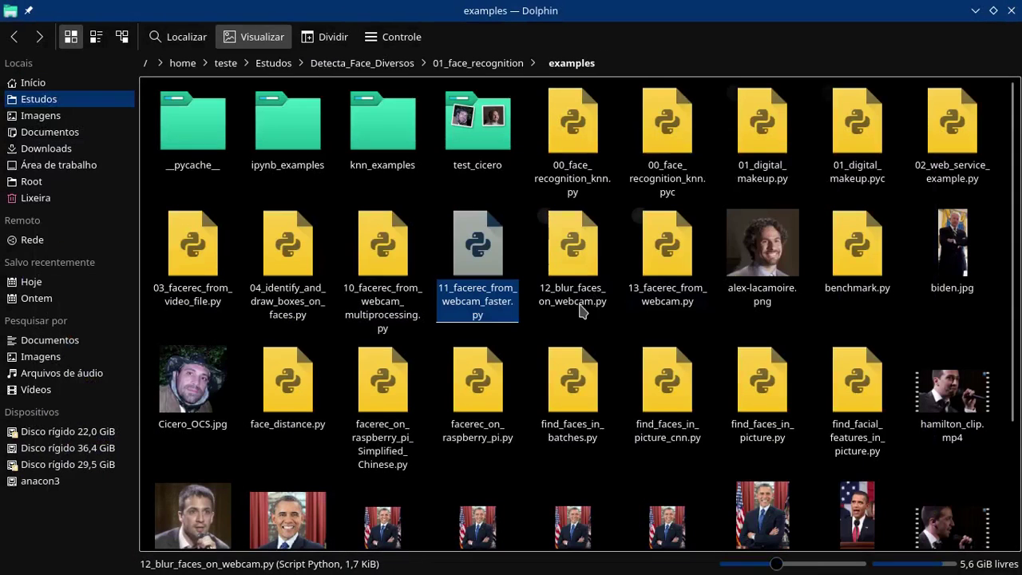
left_click(380, 322)
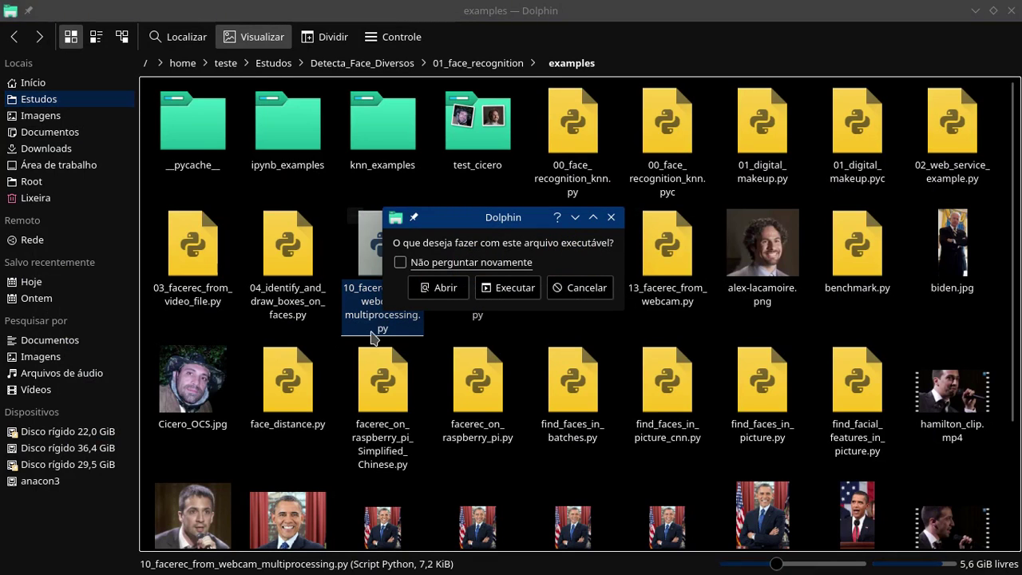
left_click(478, 315)
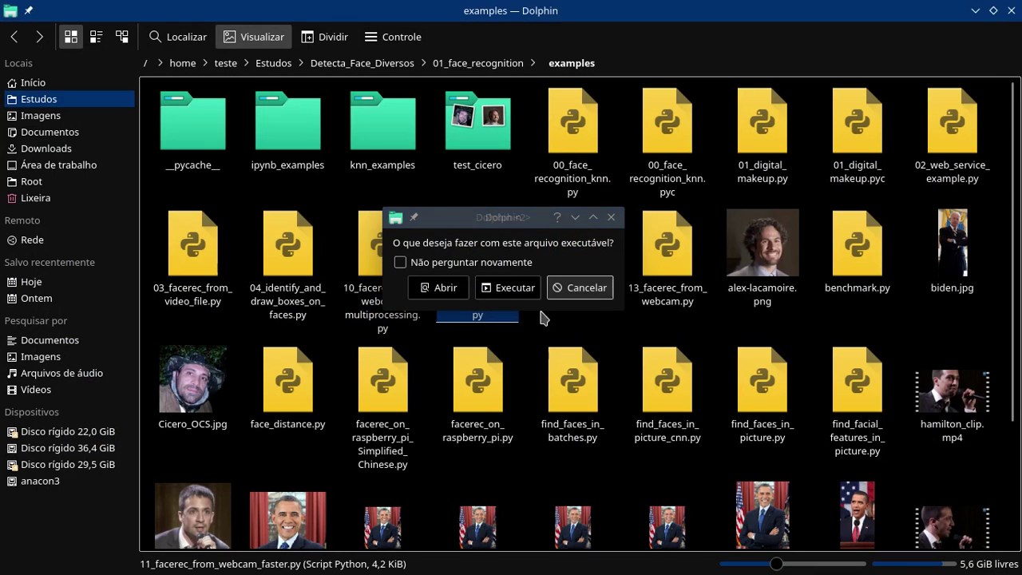
left_click(589, 288)
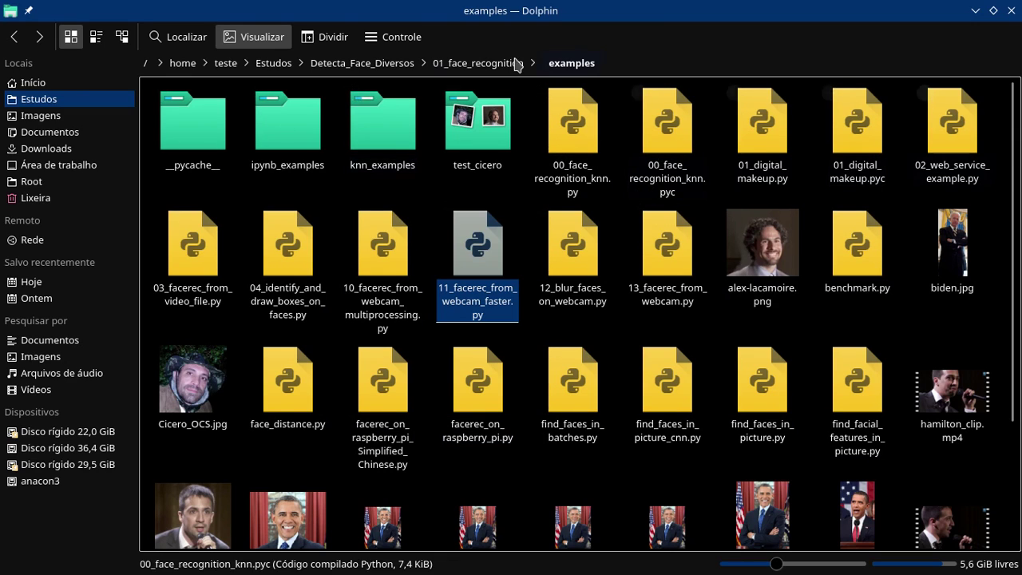
- Browse the anacon3 drive to anaconda3/envs/face_recognition_py37_cv2_matplotlib_jupyter, go back to anaconda3, and close both file manager windows
mouse_move(375, 570)
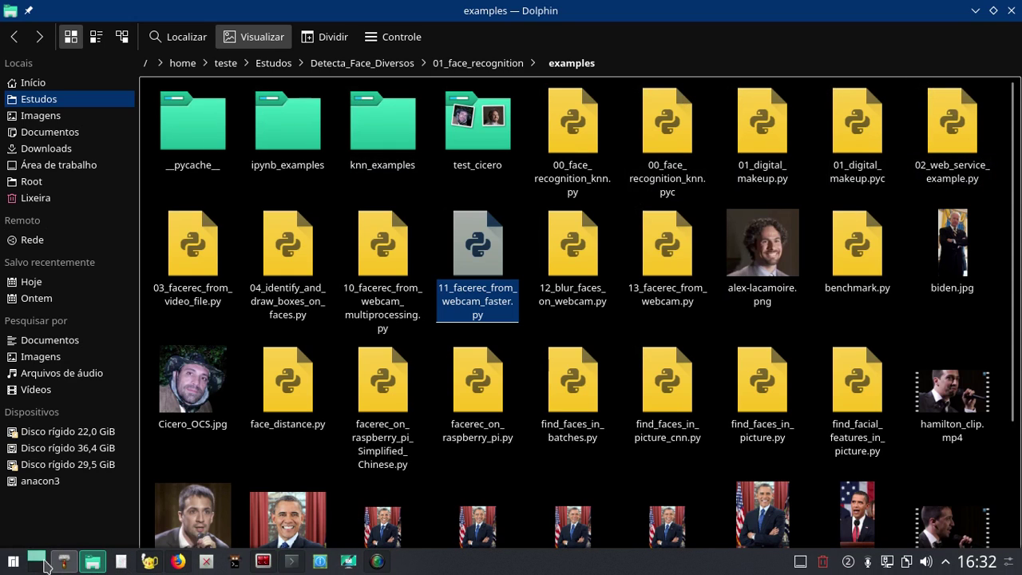
left_click(48, 481)
left_click(263, 137)
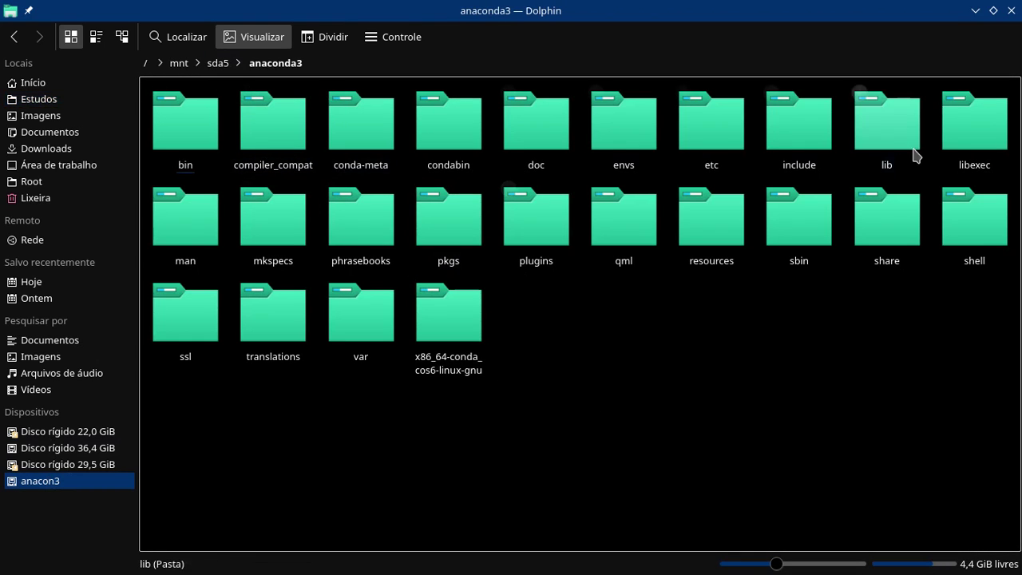
left_click(648, 144)
left_click(195, 136)
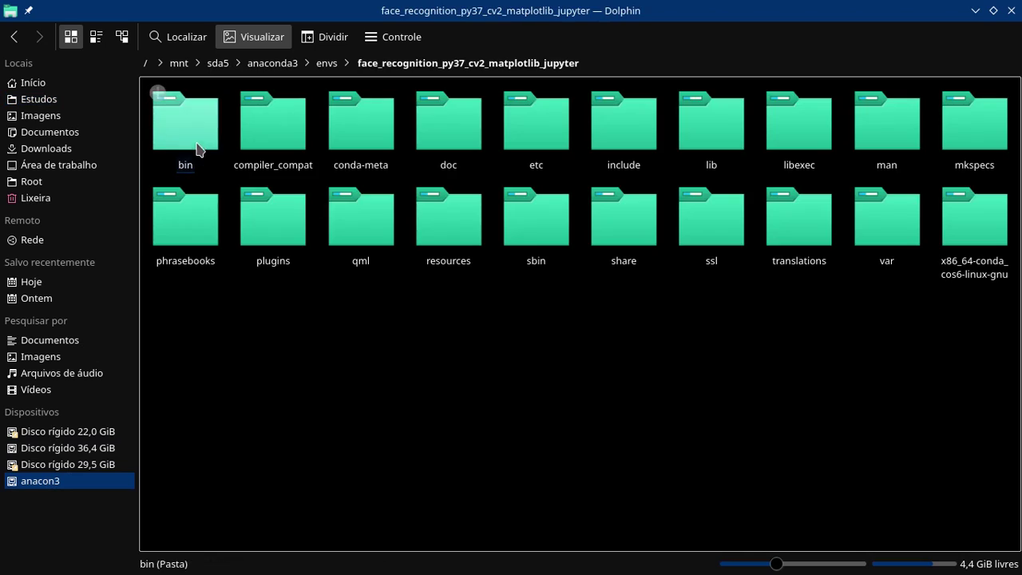
left_click(14, 37)
left_click(14, 37)
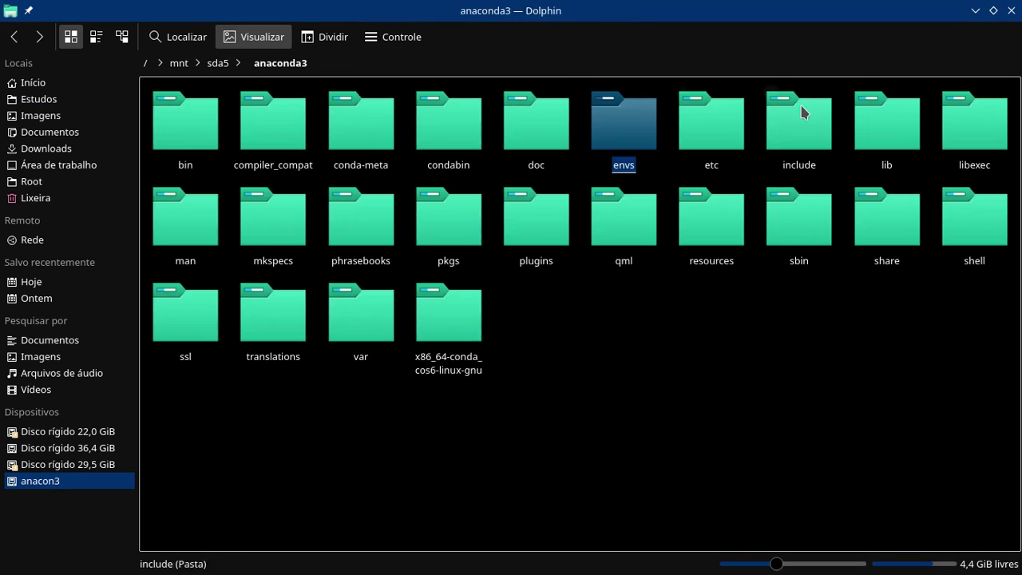
left_click(1012, 10)
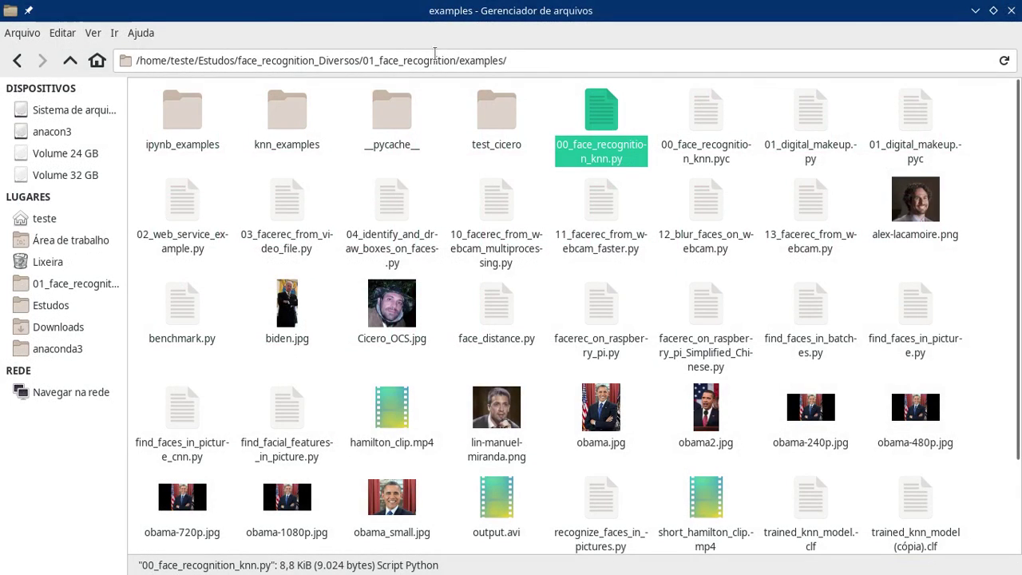
left_click(1012, 11)
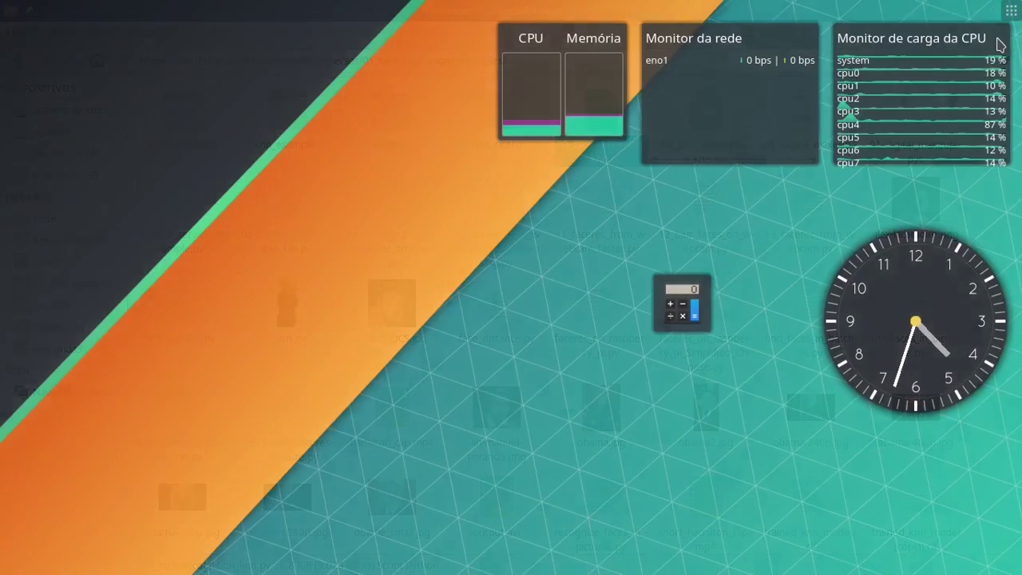
- Bring up SimpleScreenRecorder to check the recording information, and minimize its window
mouse_move(421, 571)
left_click(377, 562)
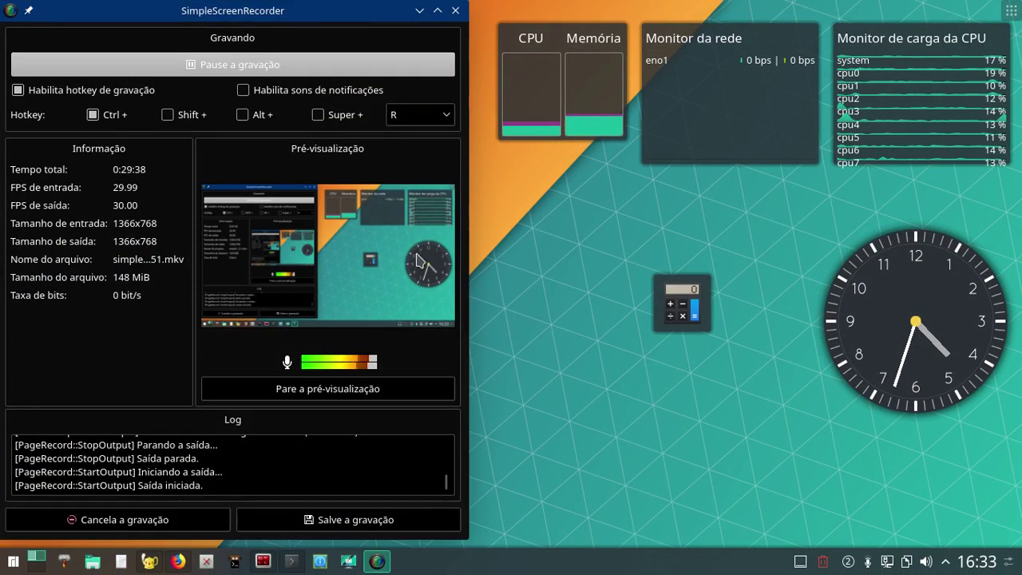
mouse_move(121, 563)
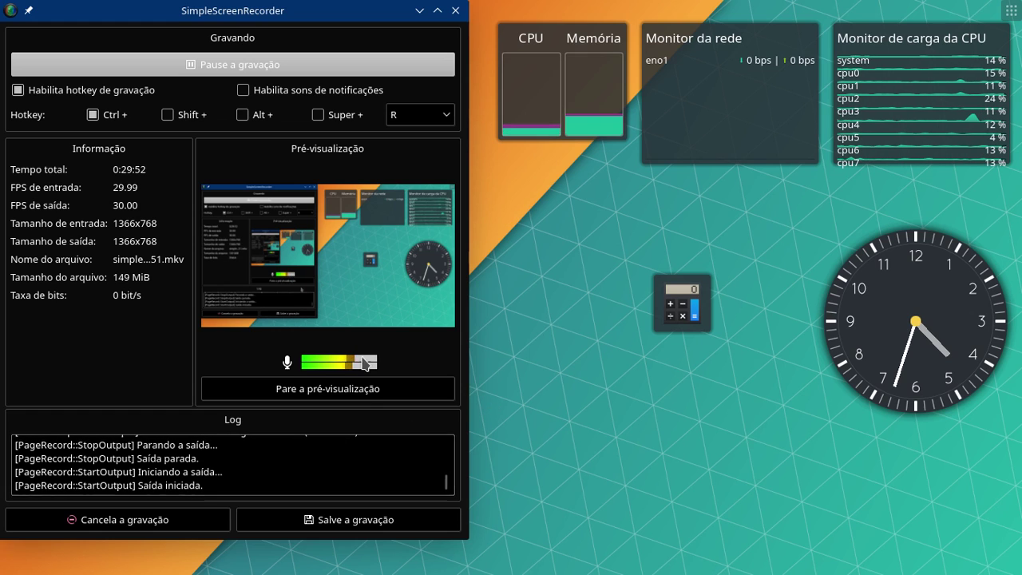
left_click(418, 11)
- Open the KDE Partition Manager and authenticate with the administrator password
mouse_move(192, 571)
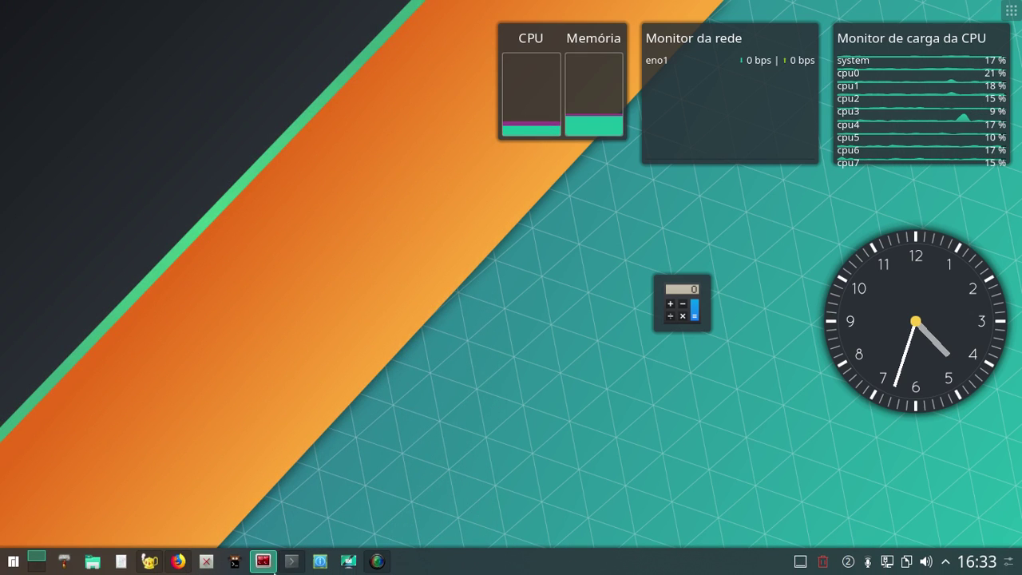
left_click(16, 563)
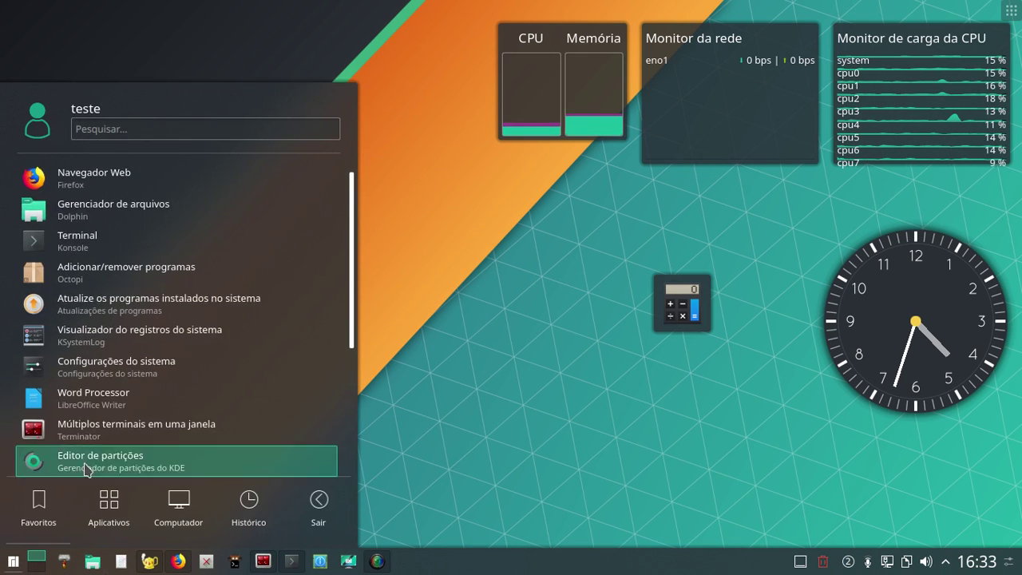
scroll(90, 472, "down", 3)
left_click(96, 280)
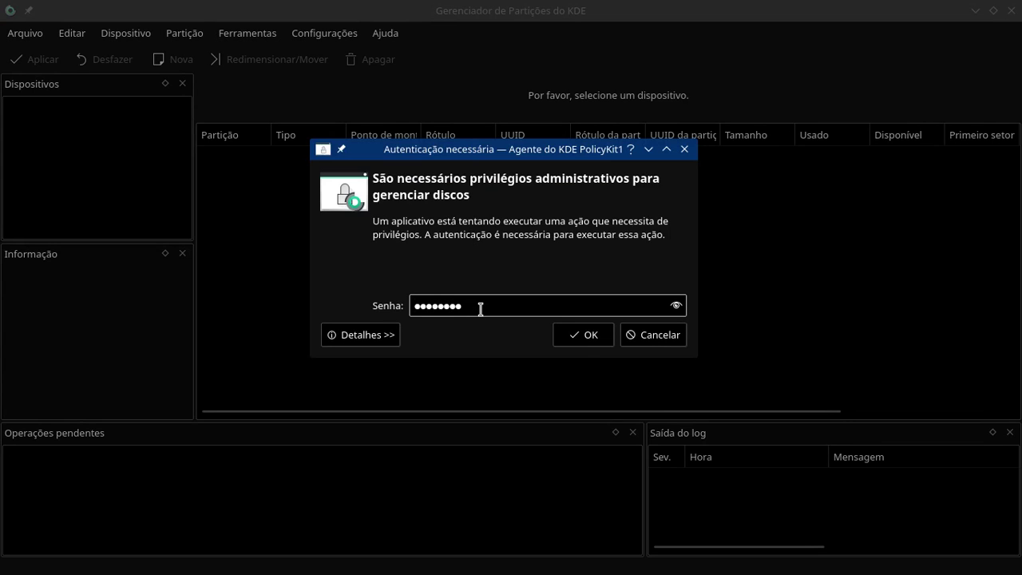
key("Return")
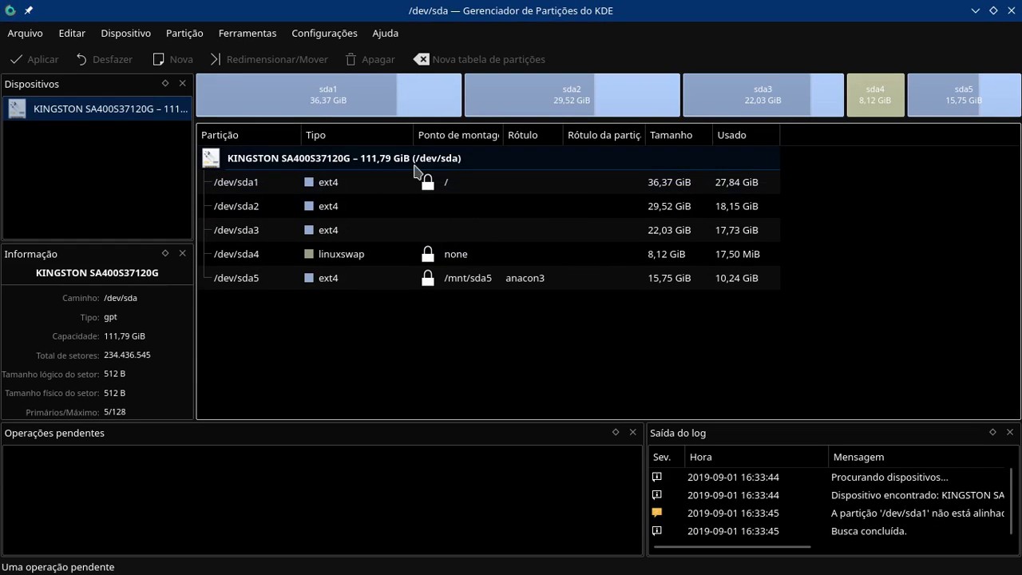
- Examine the properties of the /dev/sda device and close the properties dialog
right_click(104, 108)
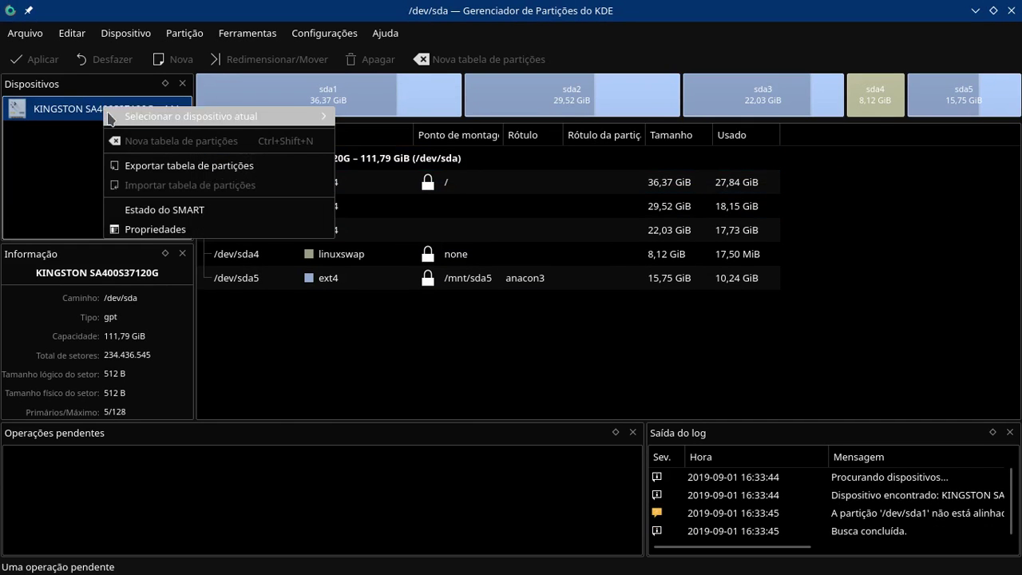
left_click(144, 228)
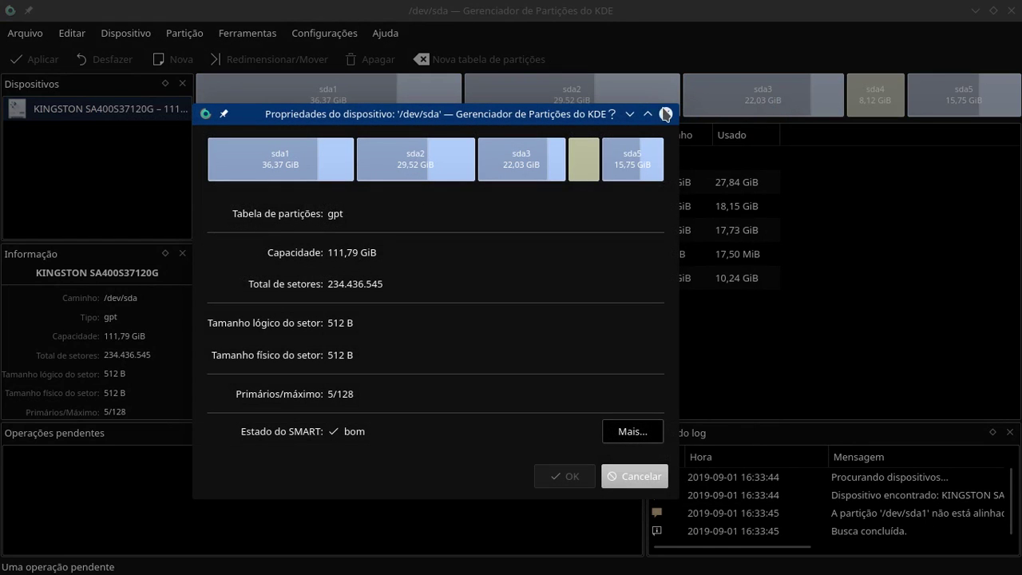
left_click(666, 114)
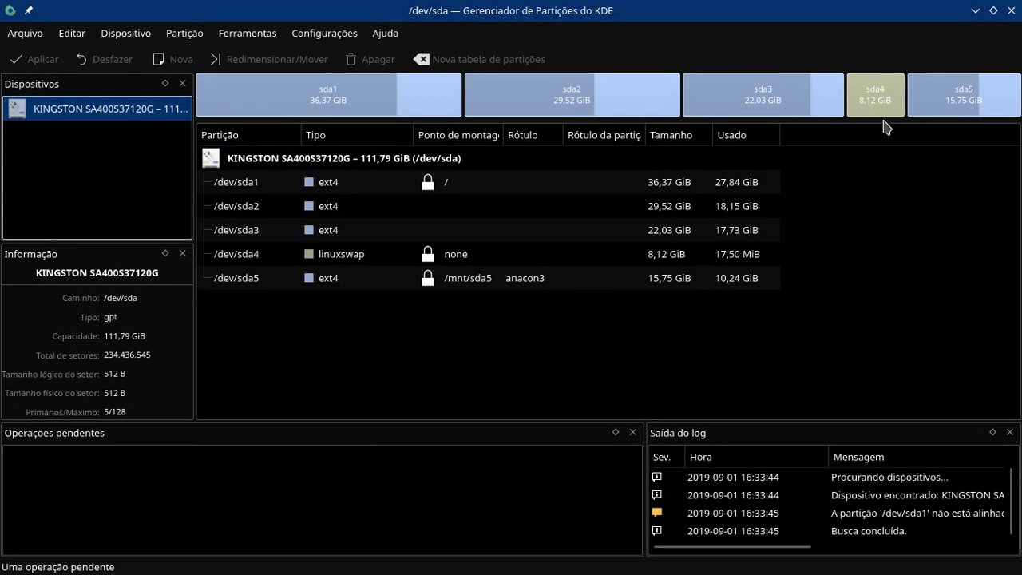
- Switch to the Terminator monitoring terminals, open KSysGuard to examine the memory and swap history, and close it
mouse_move(83, 565)
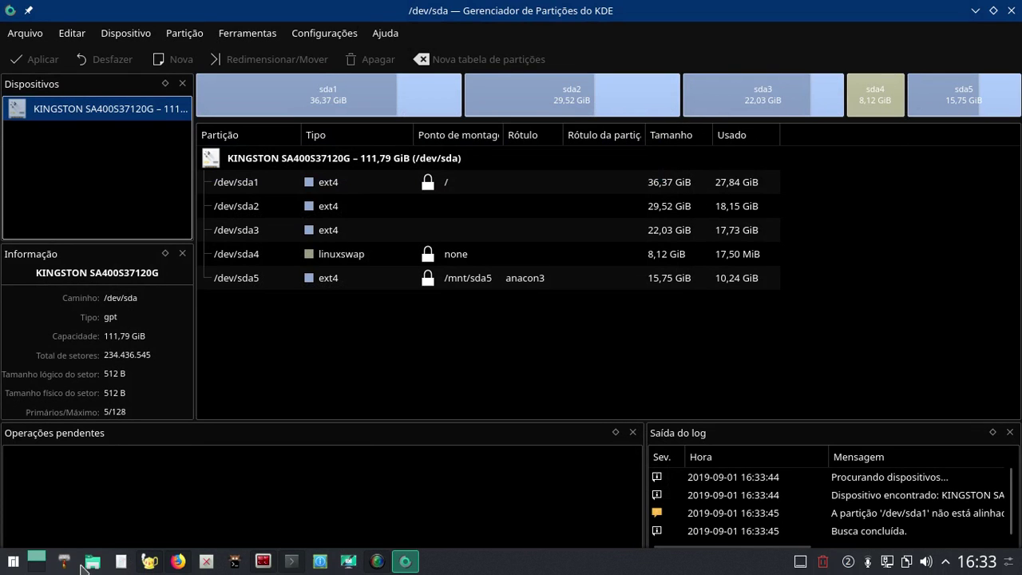
left_click(272, 564)
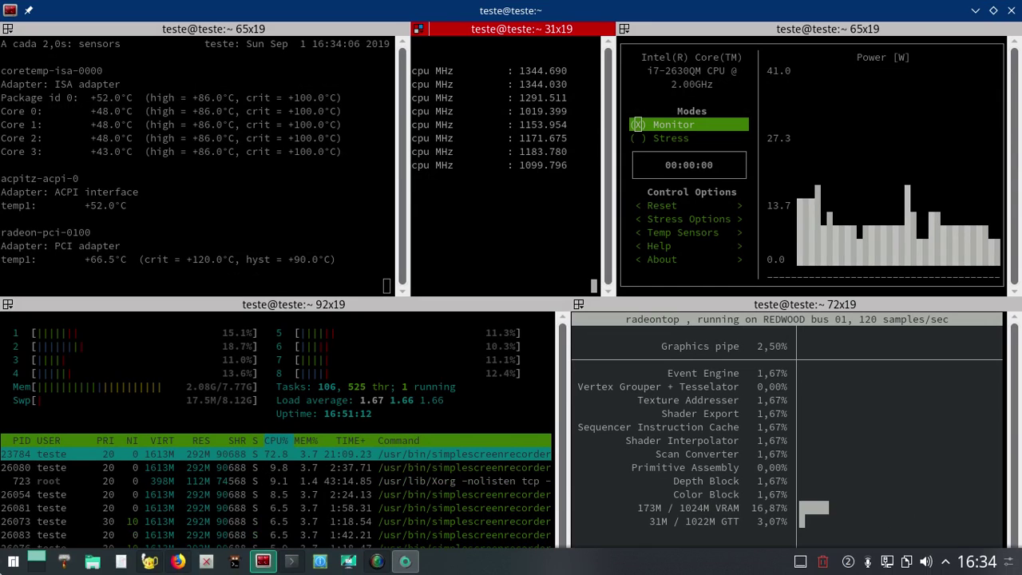
left_click(4, 568)
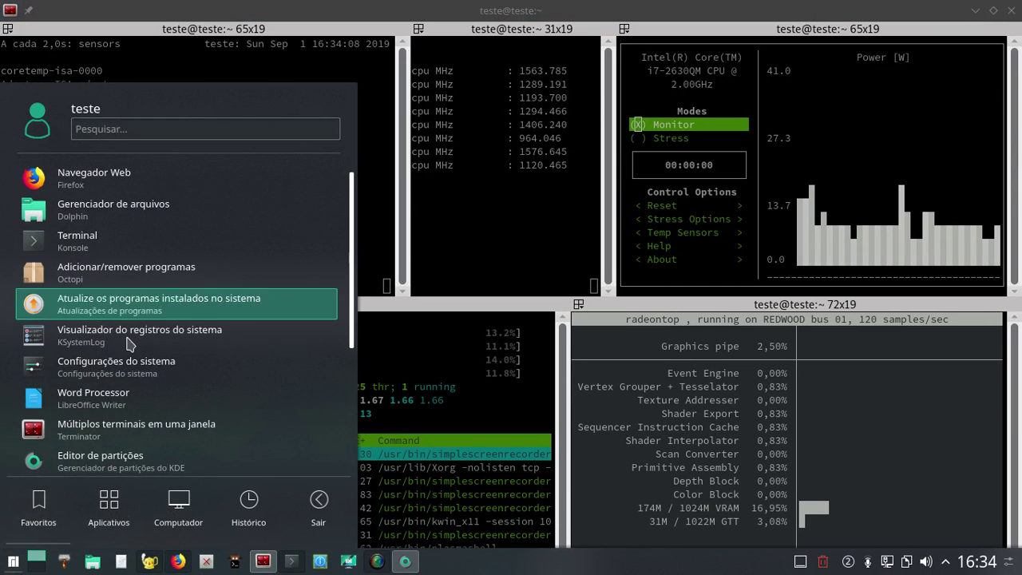
scroll(119, 360, "down", 3)
left_click(110, 495)
left_click(38, 505)
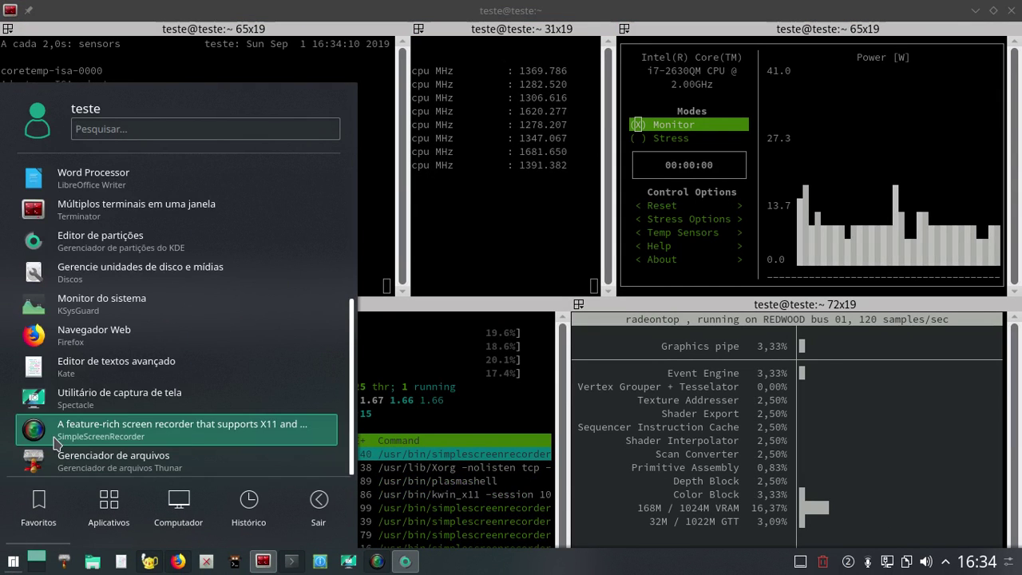
left_click(80, 307)
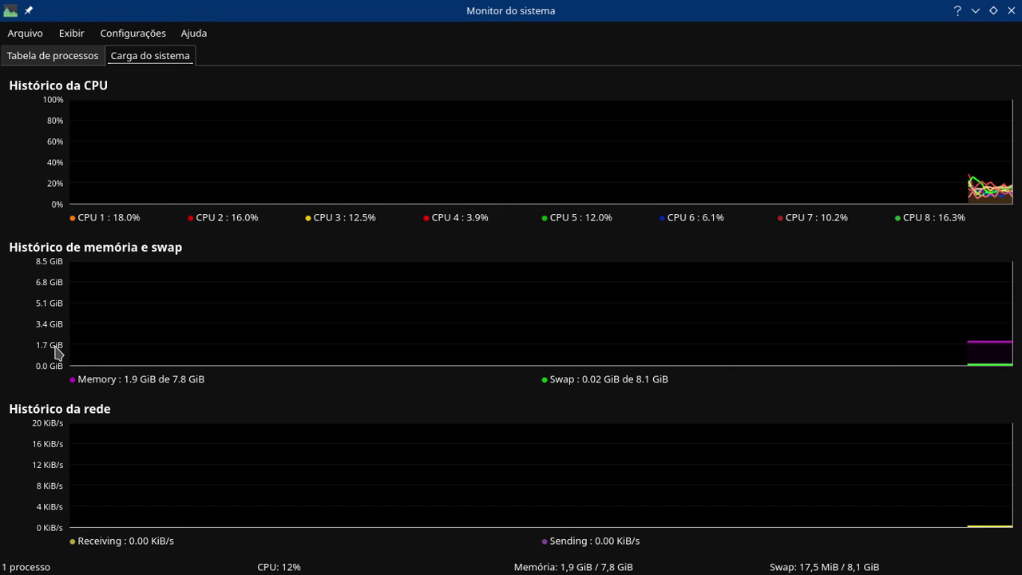
mouse_move(65, 352)
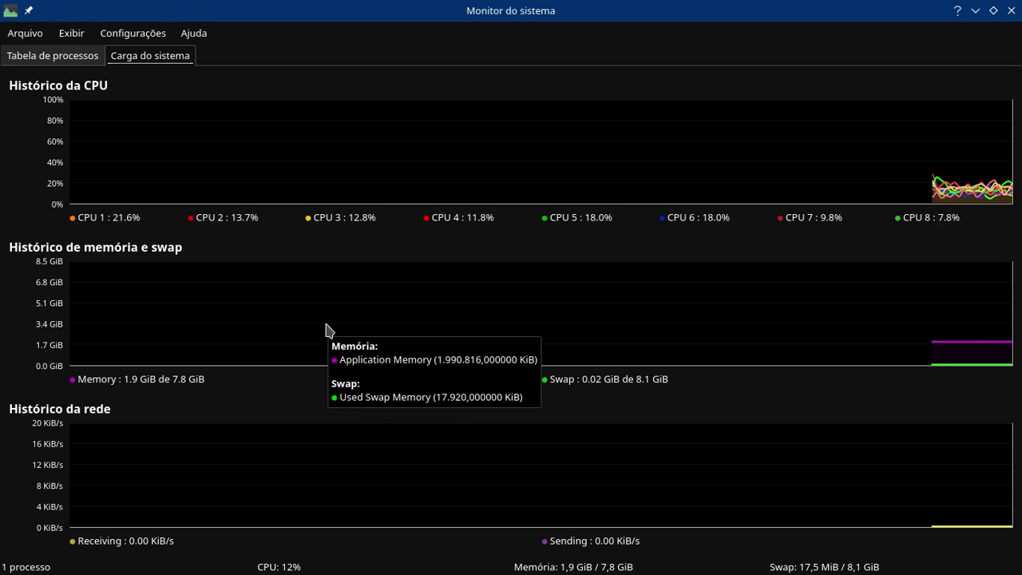
left_click(1010, 12)
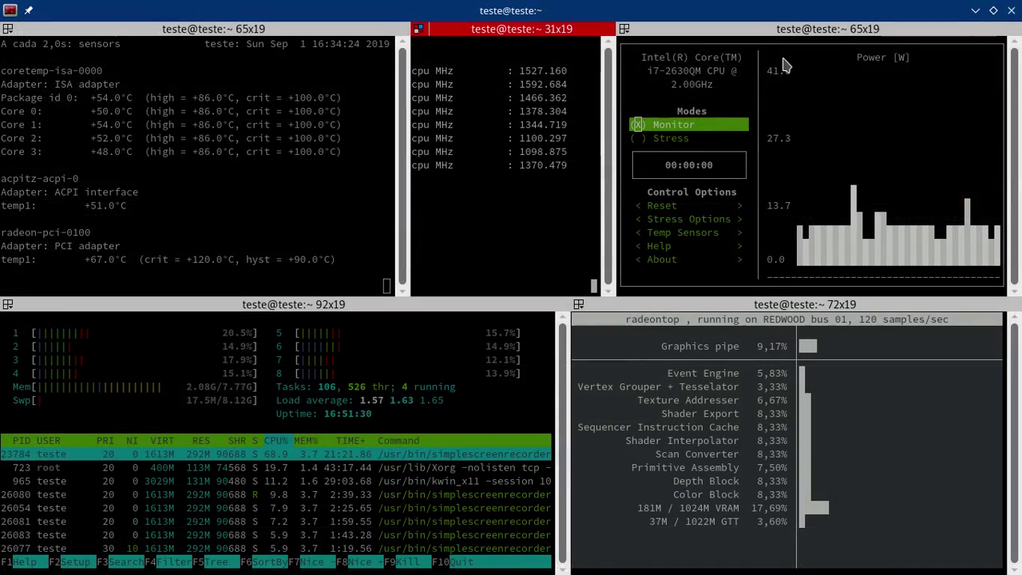
- Bring up SimpleScreenRecorder over the monitoring terminals and move its window toward the middle of the screen
left_click(377, 561)
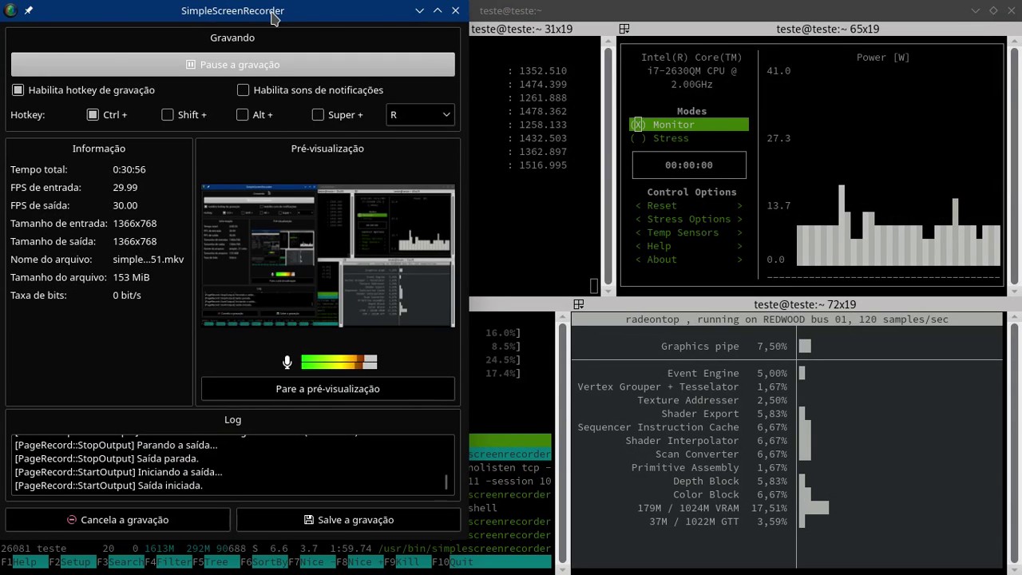
left_click_drag(272, 12, 436, 26)
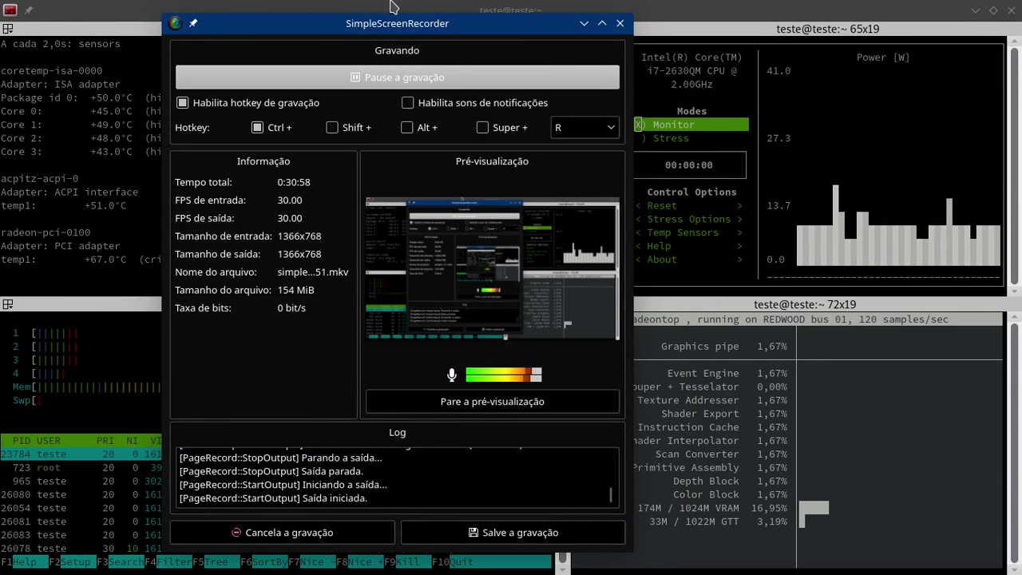